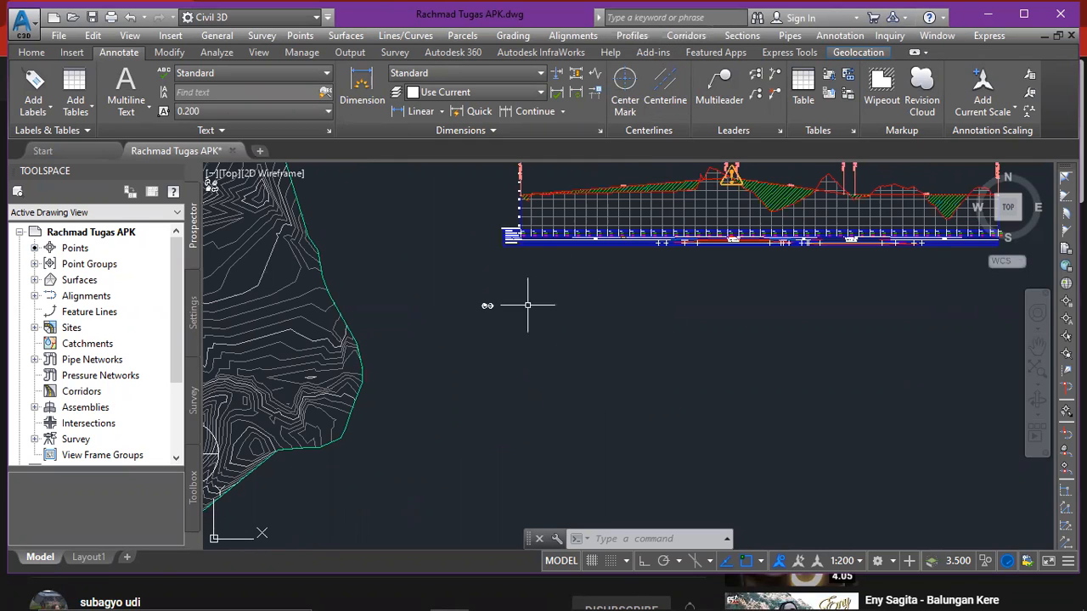
- Examine the overall layout of the contour surface and the profile view beside it
{"action": "scroll", "coordinate": [497, 291], "scroll_direction": "down", "scroll_amount": 4}
{"action": "middle_click_drag", "start_coordinate": [497, 288], "coordinate": [504, 284]}
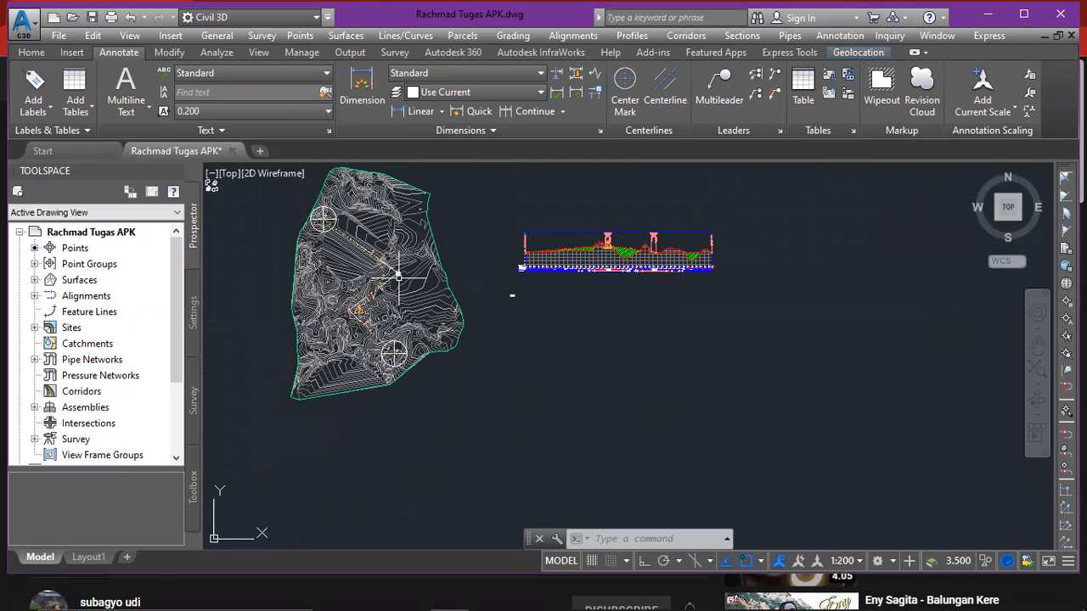
{"action": "scroll", "coordinate": [374, 284], "scroll_direction": "up", "scroll_amount": 2}
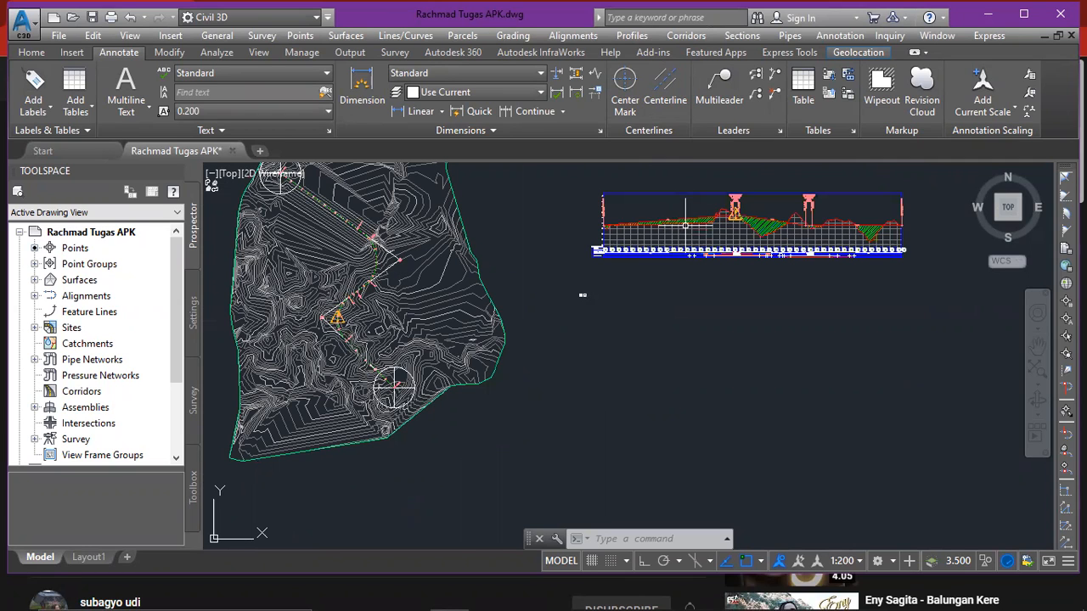
{"action": "scroll", "coordinate": [716, 220], "scroll_direction": "up", "scroll_amount": 2}
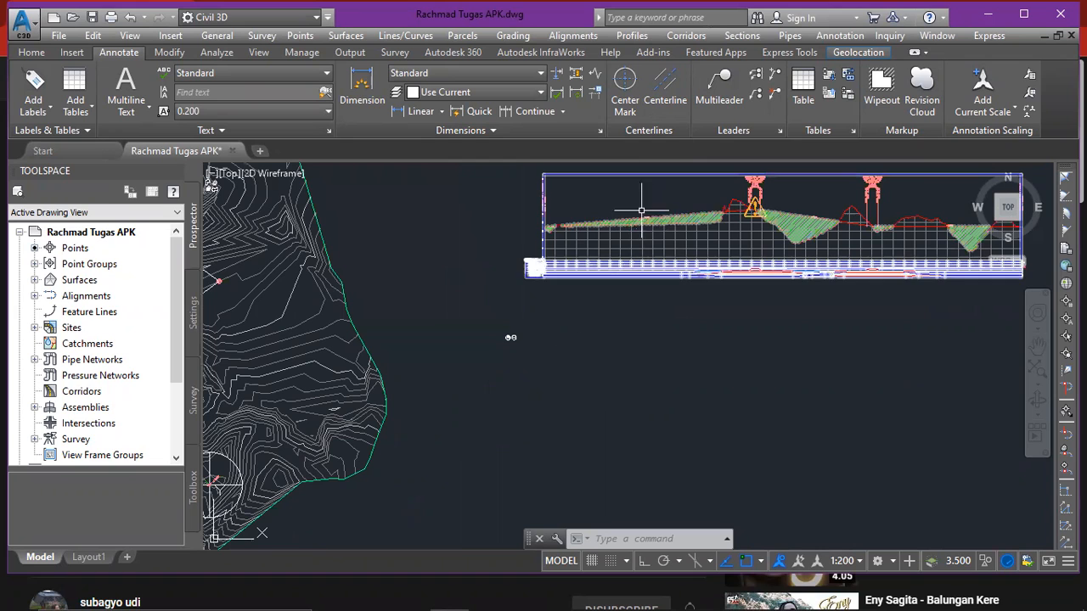
{"action": "scroll", "coordinate": [584, 325], "scroll_direction": "down", "scroll_amount": 3}
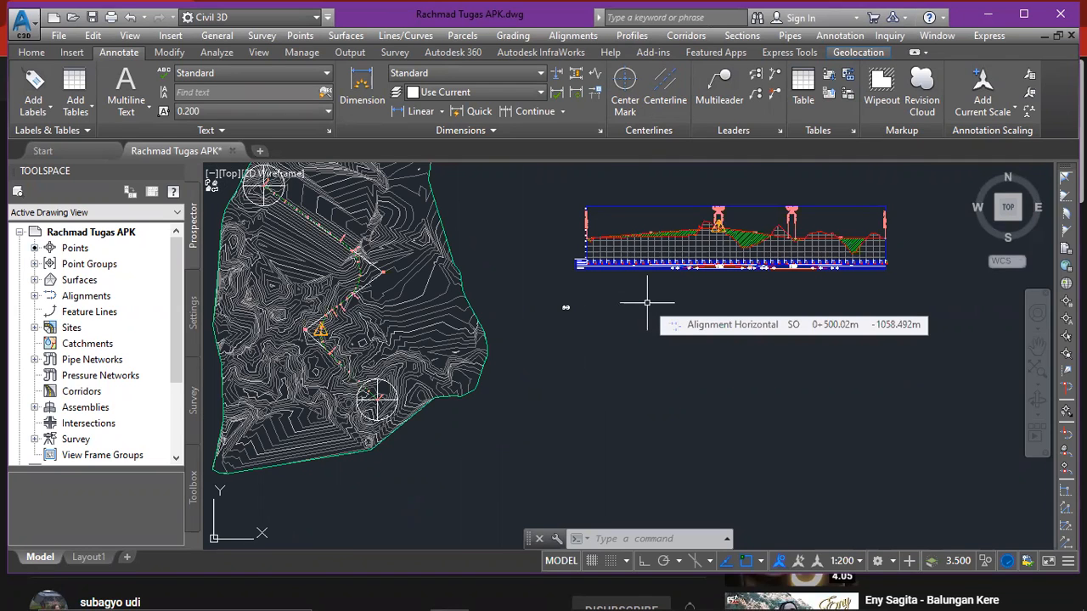
{"action": "scroll", "coordinate": [647, 302], "scroll_direction": "up", "scroll_amount": 2}
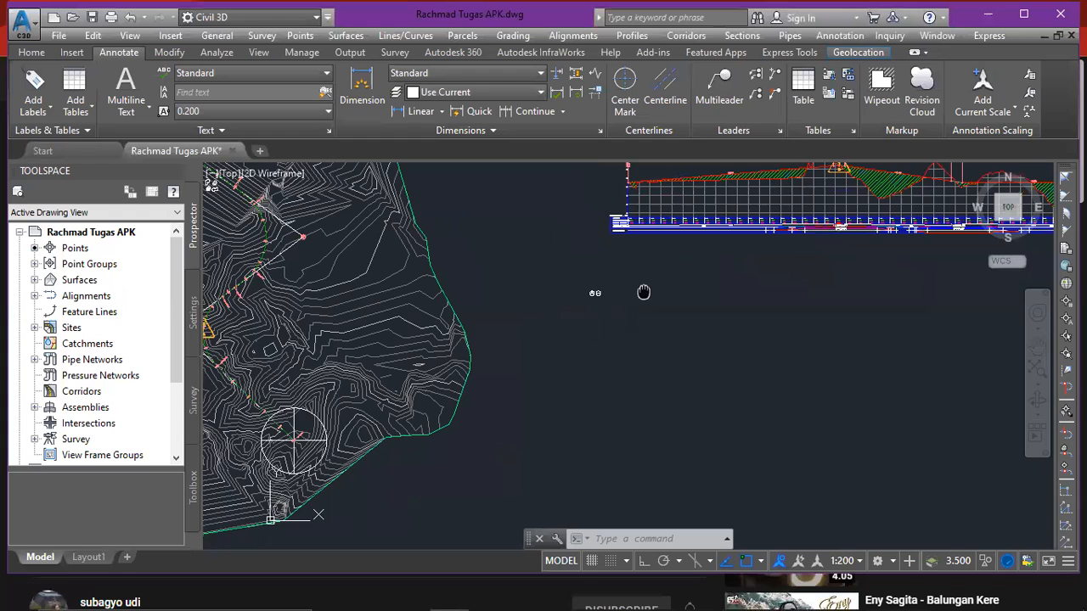
{"action": "scroll", "coordinate": [626, 295], "scroll_direction": "down", "scroll_amount": 2}
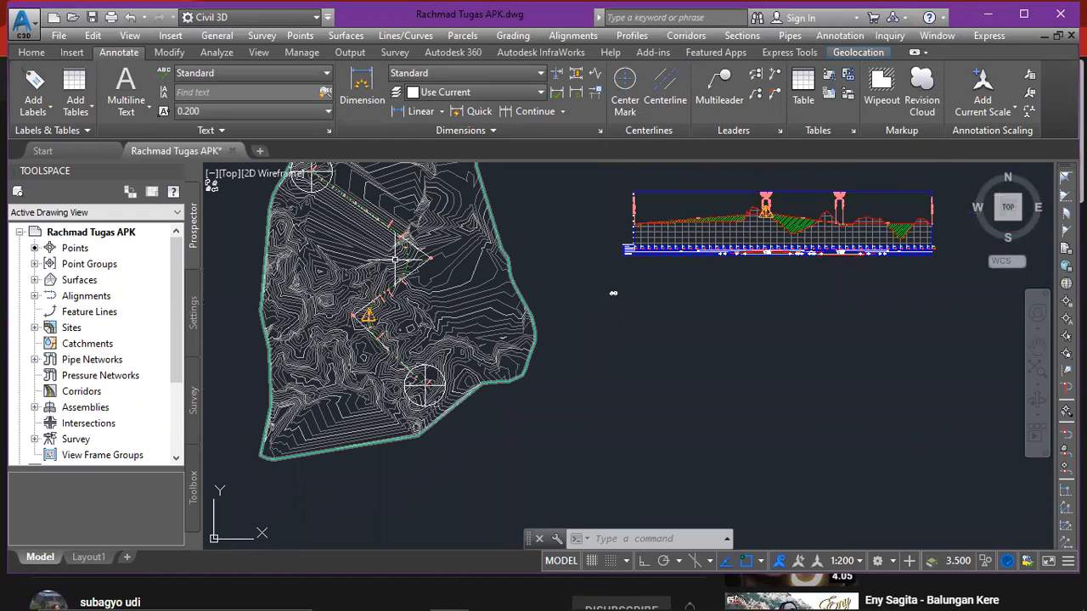
{"action": "scroll", "coordinate": [585, 289], "scroll_direction": "up", "scroll_amount": 2}
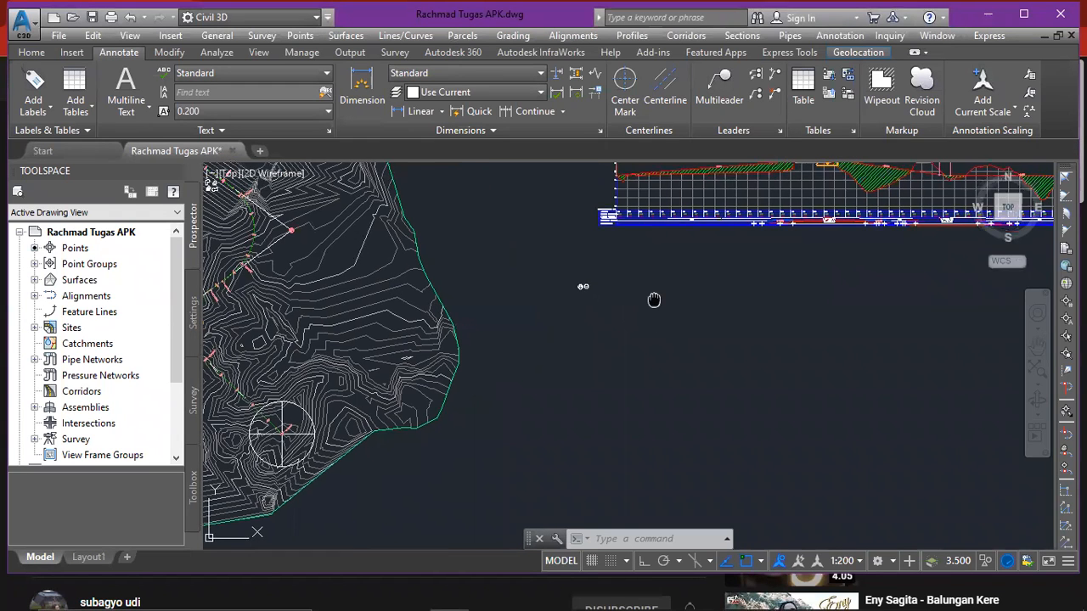
{"action": "scroll", "coordinate": [654, 297], "scroll_direction": "up", "scroll_amount": 2}
{"action": "middle_click_drag", "start_coordinate": [643, 296], "coordinate": [777, 301]}
{"action": "scroll", "coordinate": [785, 303], "scroll_direction": "down", "scroll_amount": 4}
{"action": "middle_click_drag", "start_coordinate": [586, 249], "coordinate": [586, 340]}
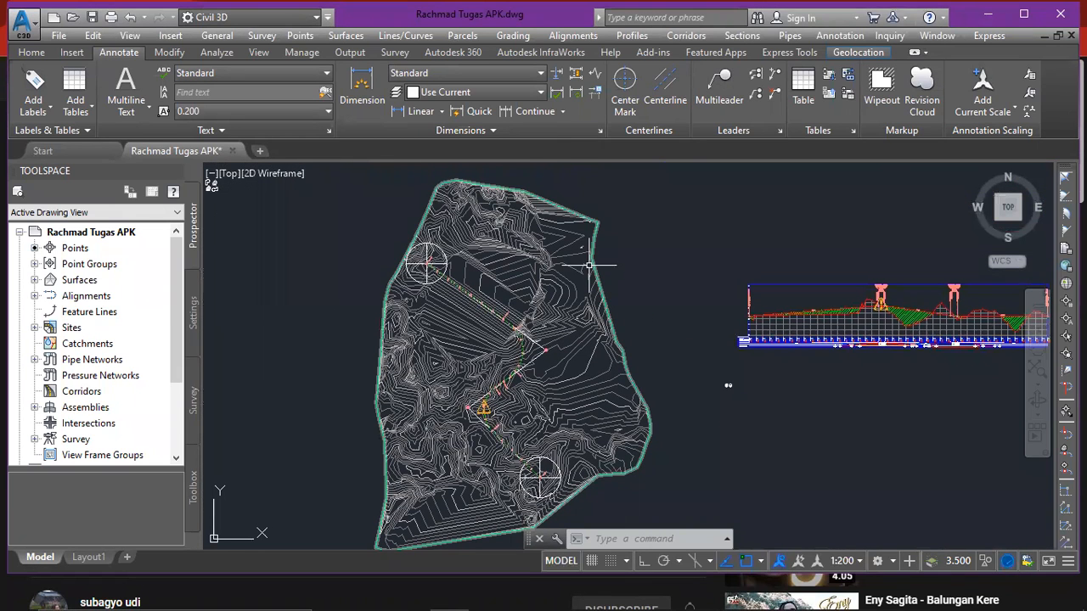
{"action": "mouse_move", "coordinate": [590, 266]}
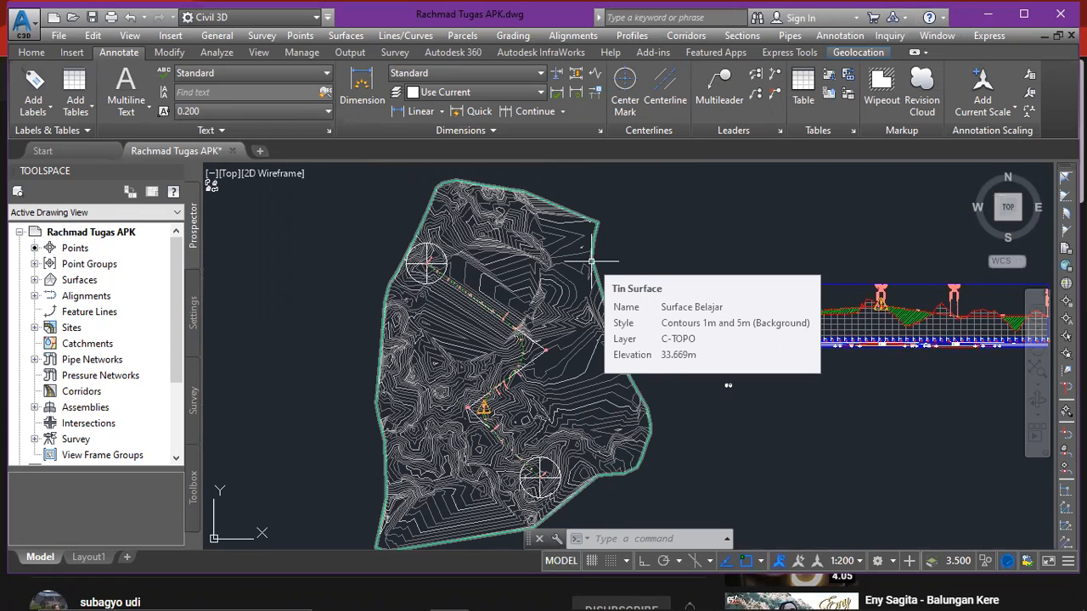
- Inspect the horizontal alignment's curve on the surface and the design profile in the profile view
{"action": "scroll", "coordinate": [526, 324], "scroll_direction": "up", "scroll_amount": 5}
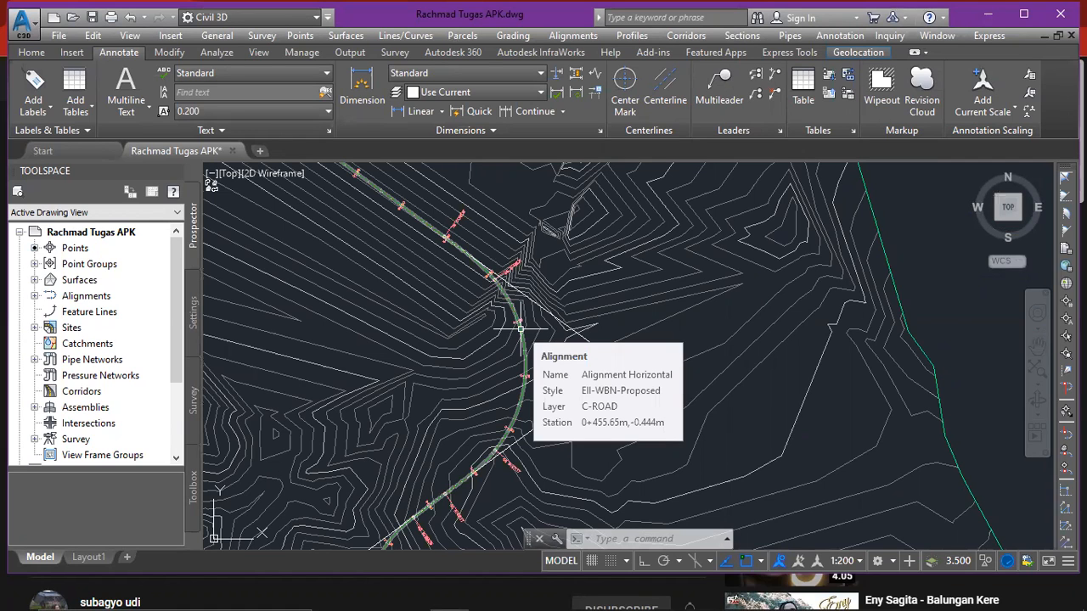
{"action": "scroll", "coordinate": [520, 327], "scroll_direction": "down", "scroll_amount": 6}
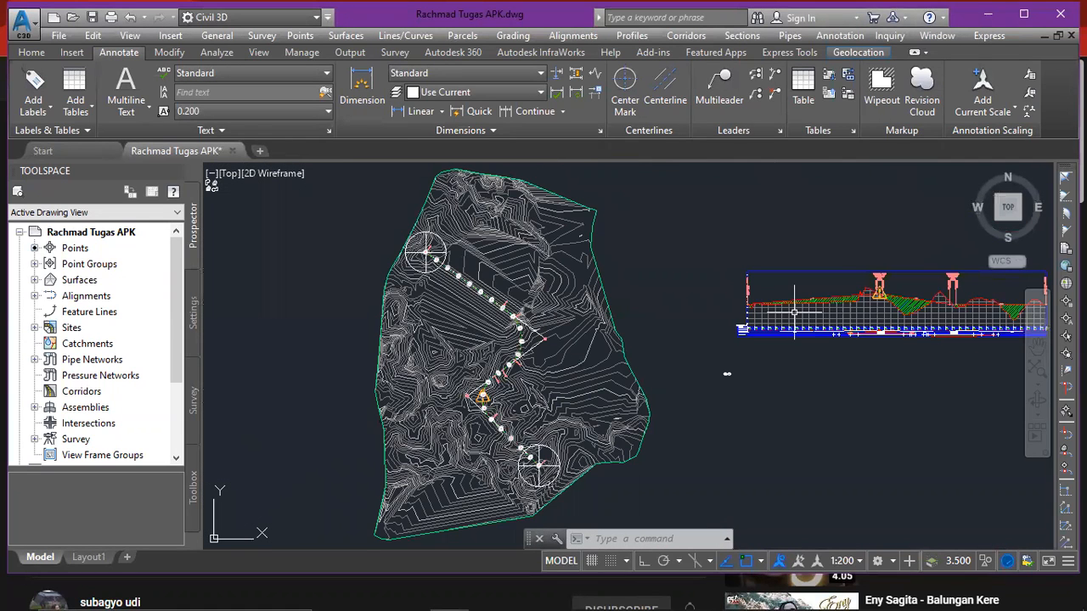
{"action": "middle_click_drag", "start_coordinate": [849, 286], "coordinate": [645, 282]}
{"action": "scroll", "coordinate": [692, 293], "scroll_direction": "up", "scroll_amount": 6}
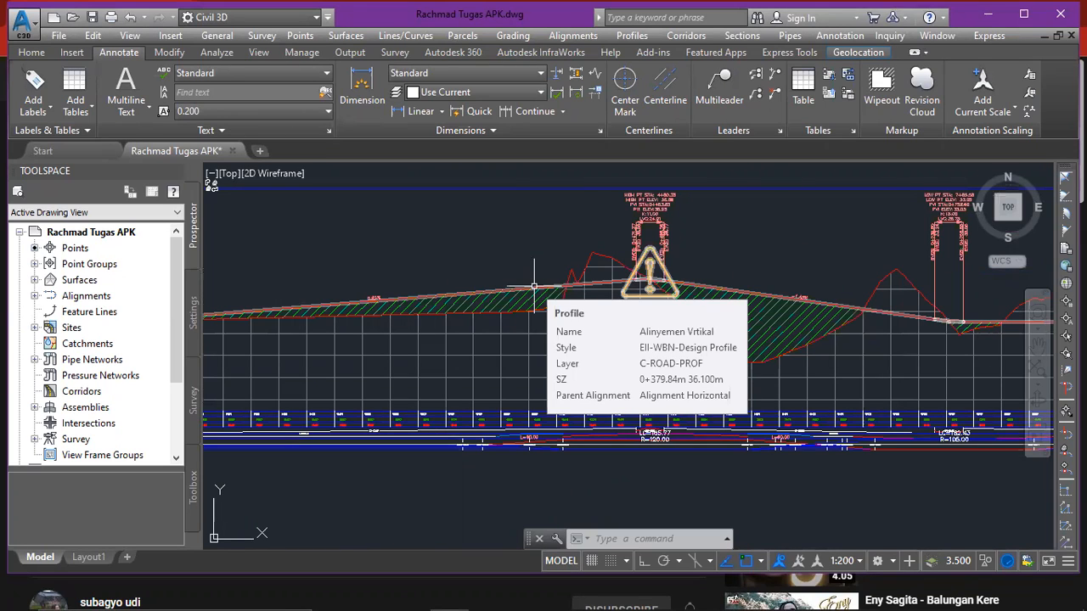
{"action": "scroll", "coordinate": [534, 286], "scroll_direction": "down", "scroll_amount": 6}
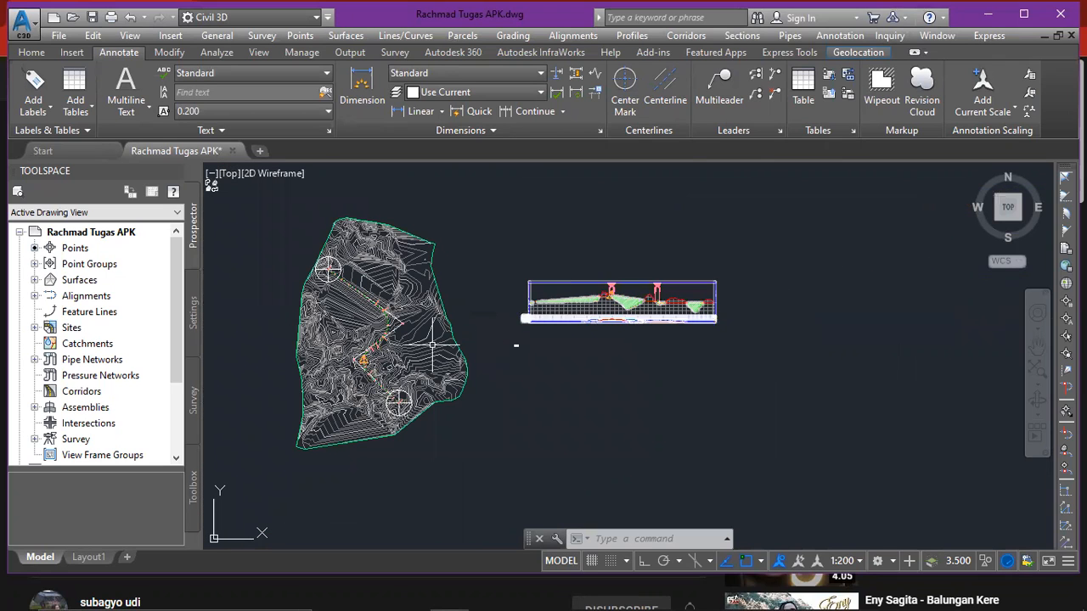
- Start creating a new assembly and shorten its name to Assembly
{"action": "scroll", "coordinate": [511, 345], "scroll_direction": "up", "scroll_amount": 2}
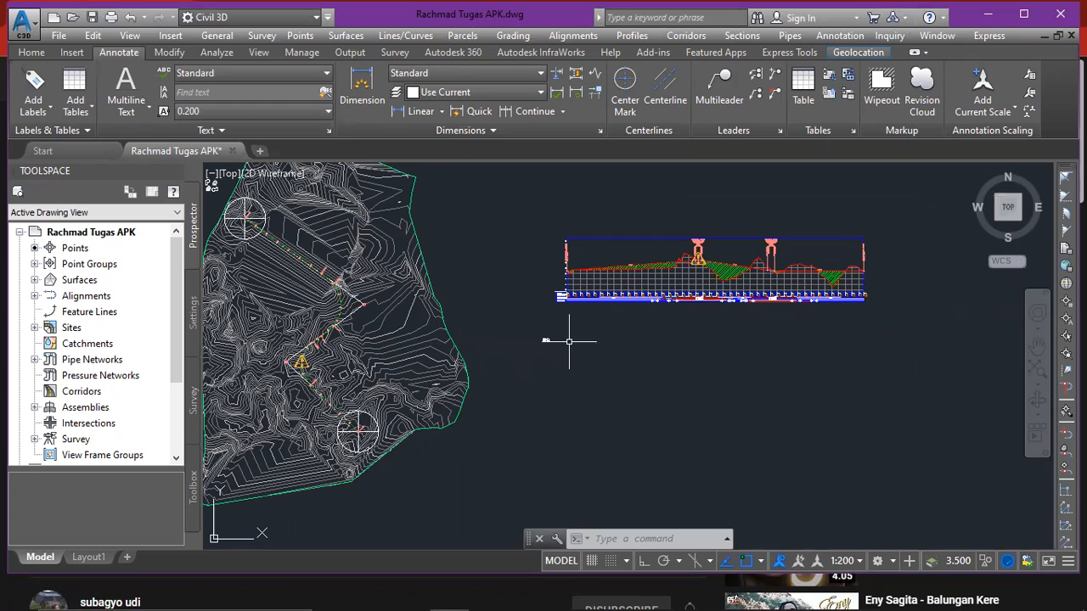
{"action": "scroll", "coordinate": [604, 361], "scroll_direction": "up", "scroll_amount": 2}
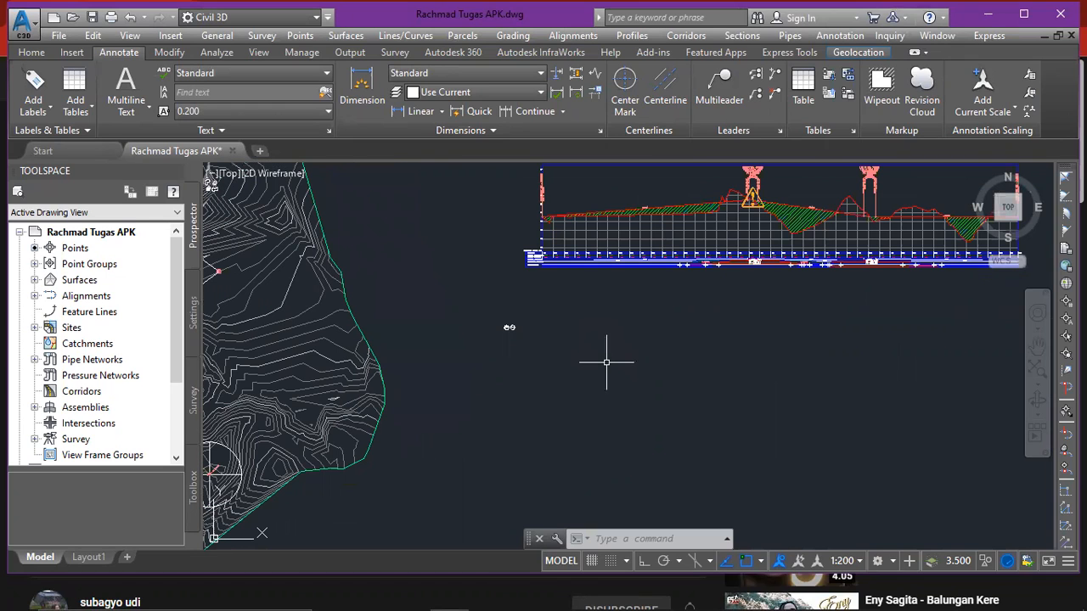
{"action": "middle_click_drag", "start_coordinate": [603, 318], "coordinate": [596, 308]}
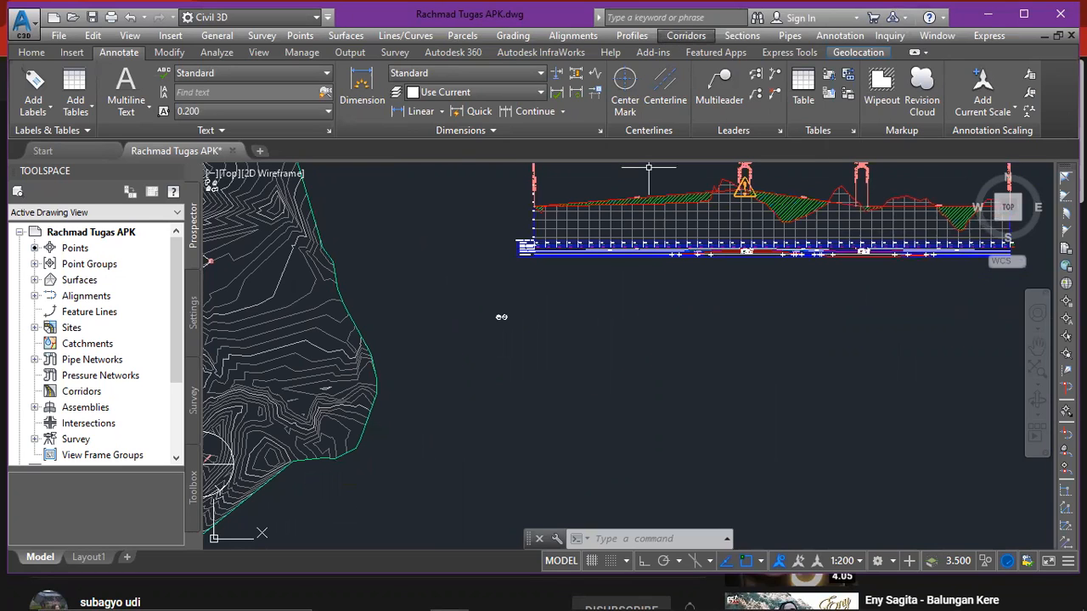
{"action": "scroll", "coordinate": [538, 357], "scroll_direction": "up", "scroll_amount": 2}
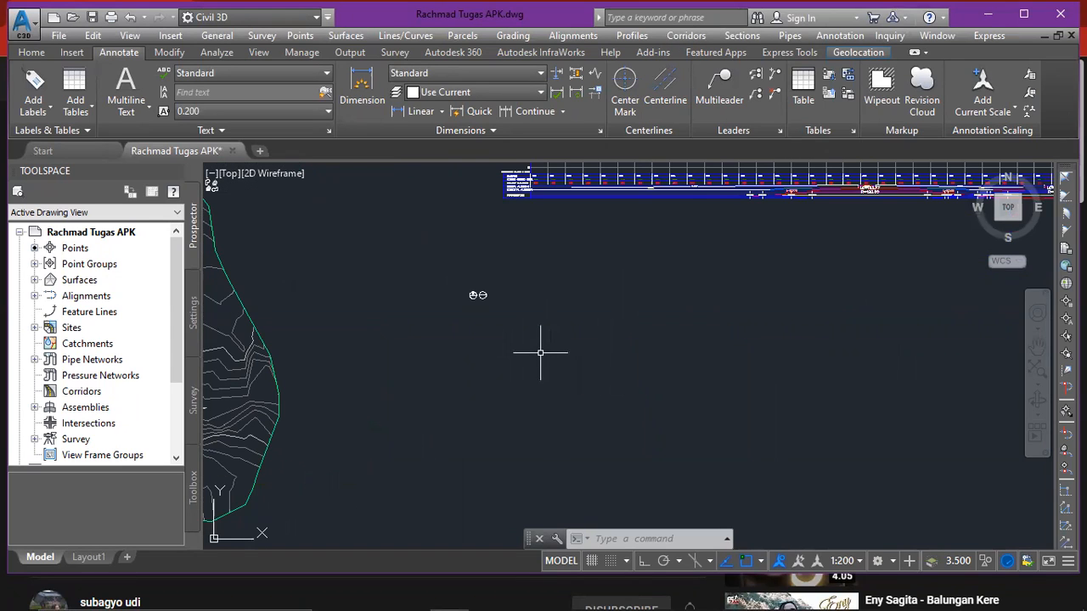
{"action": "left_click", "coordinate": [702, 42]}
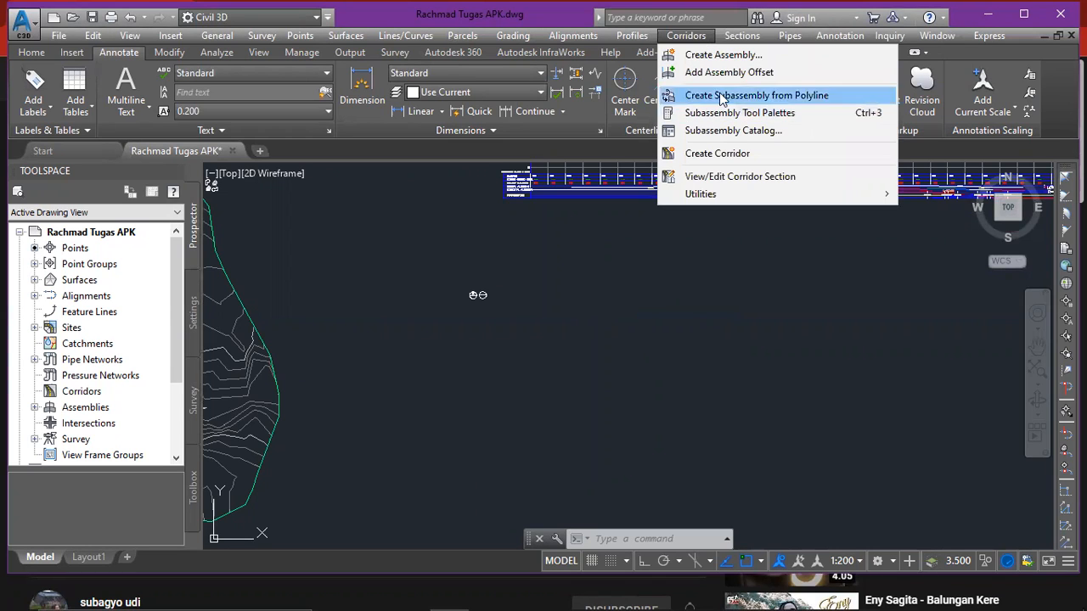
{"action": "left_click", "coordinate": [724, 56]}
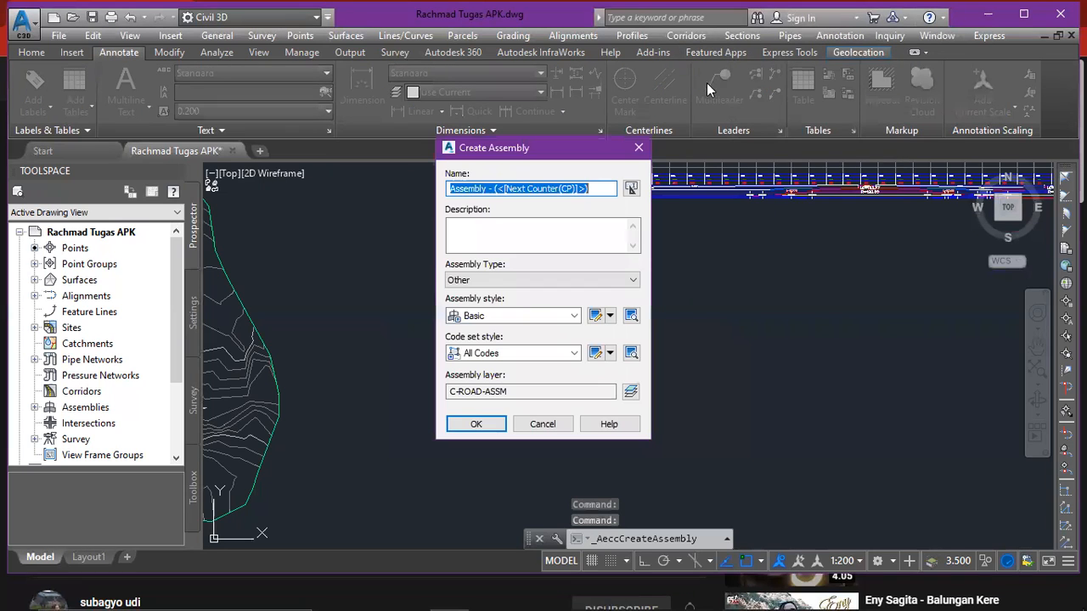
{"action": "left_click_drag", "start_coordinate": [605, 189], "coordinate": [487, 192]}
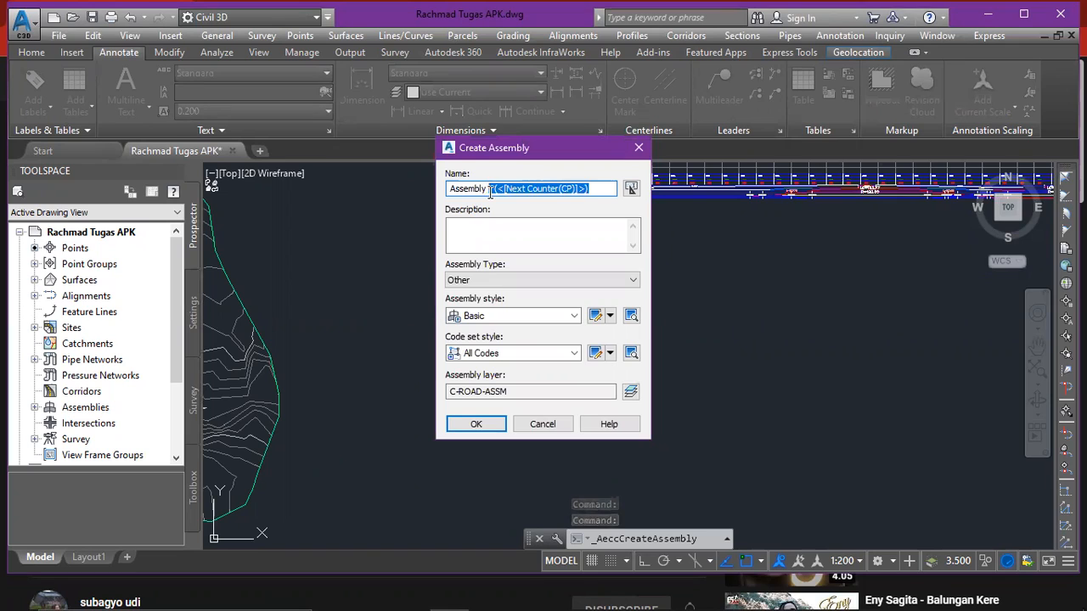
{"action": "key", "text": "BackSpace"}
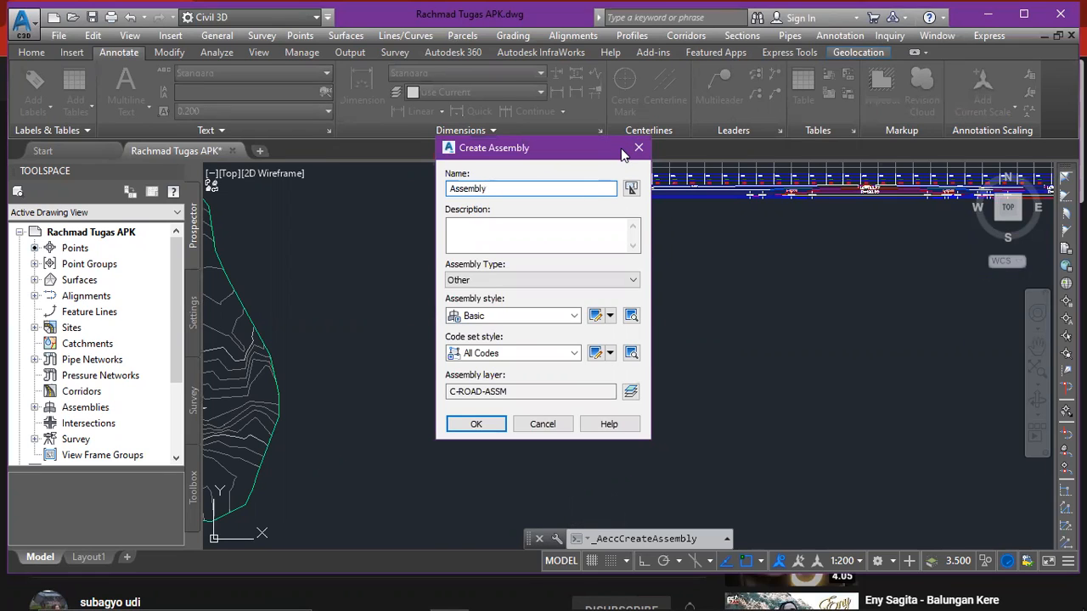
- Set the assembly's code set style to EII-WBN-Code Set Style and place its baseline in the empty space below the profile view
{"action": "left_click", "coordinate": [574, 315]}
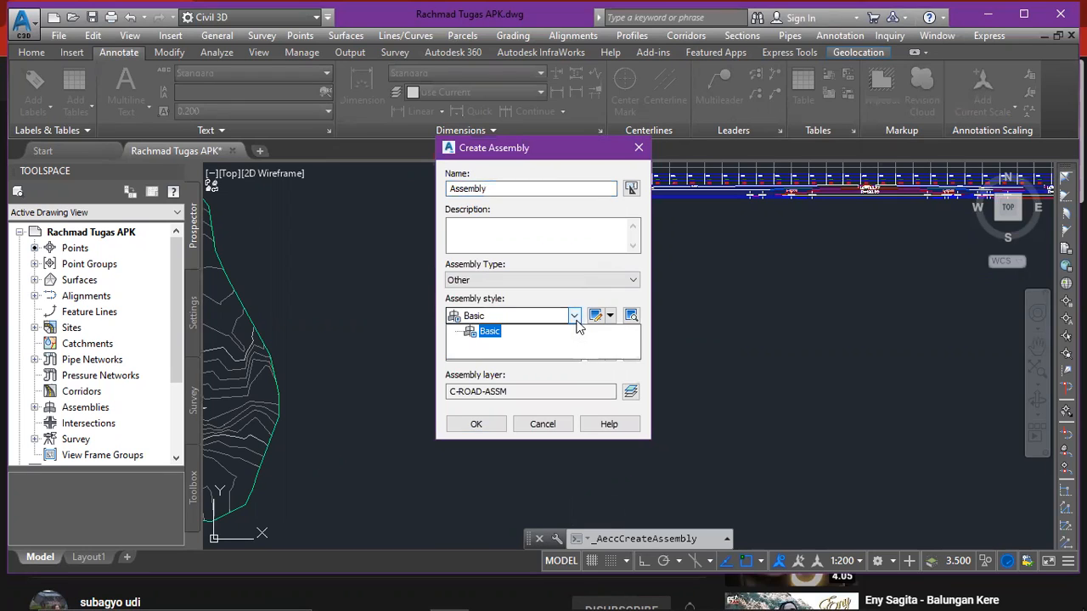
{"action": "left_click", "coordinate": [576, 315]}
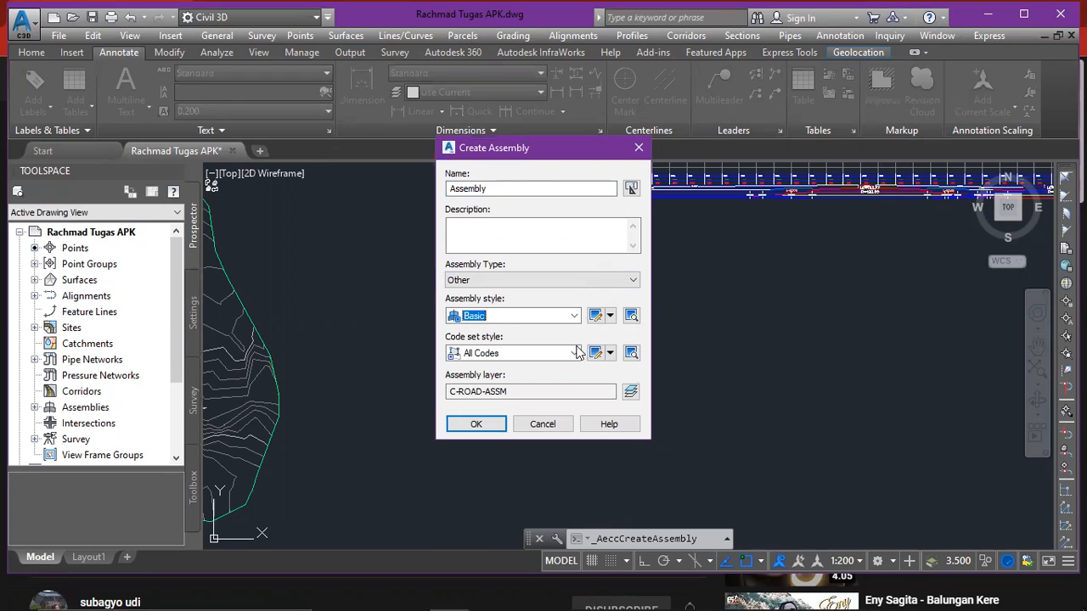
{"action": "left_click", "coordinate": [575, 353]}
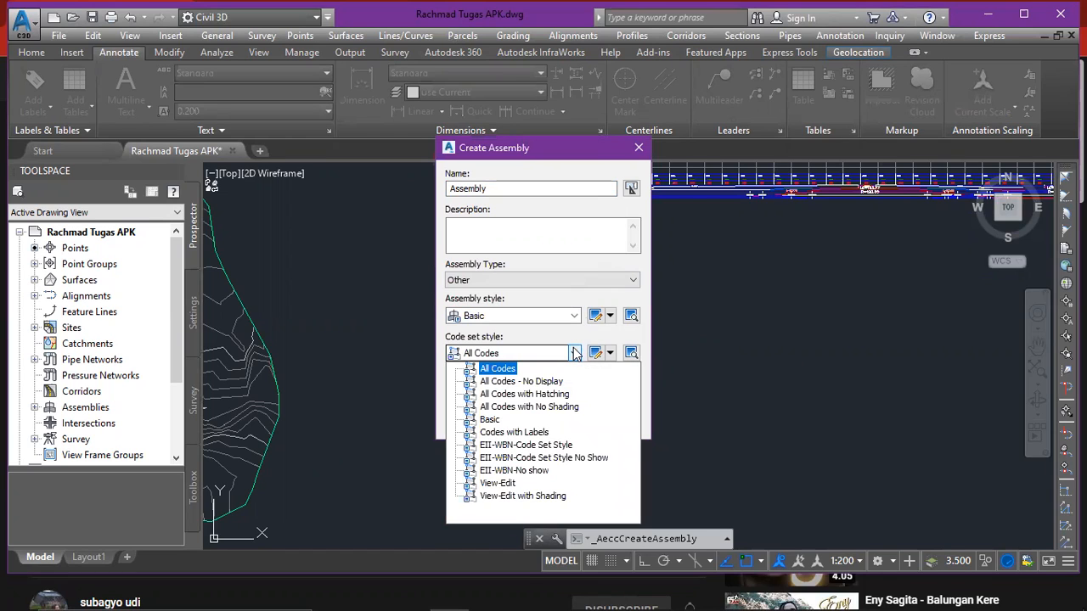
{"action": "left_click", "coordinate": [550, 446]}
{"action": "left_click", "coordinate": [492, 430]}
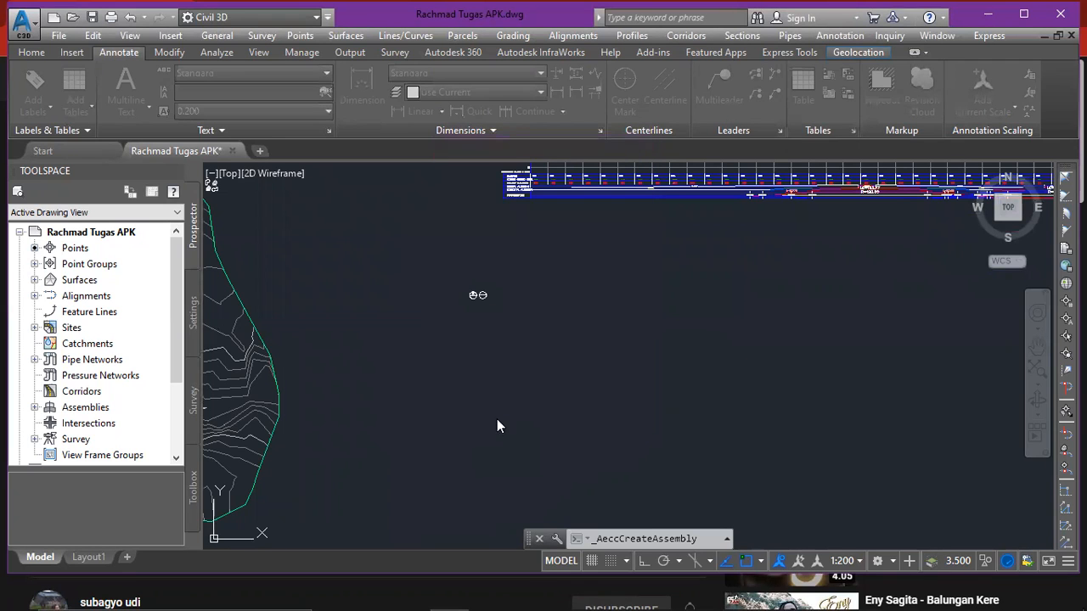
{"action": "middle_click_drag", "start_coordinate": [626, 301], "coordinate": [626, 274]}
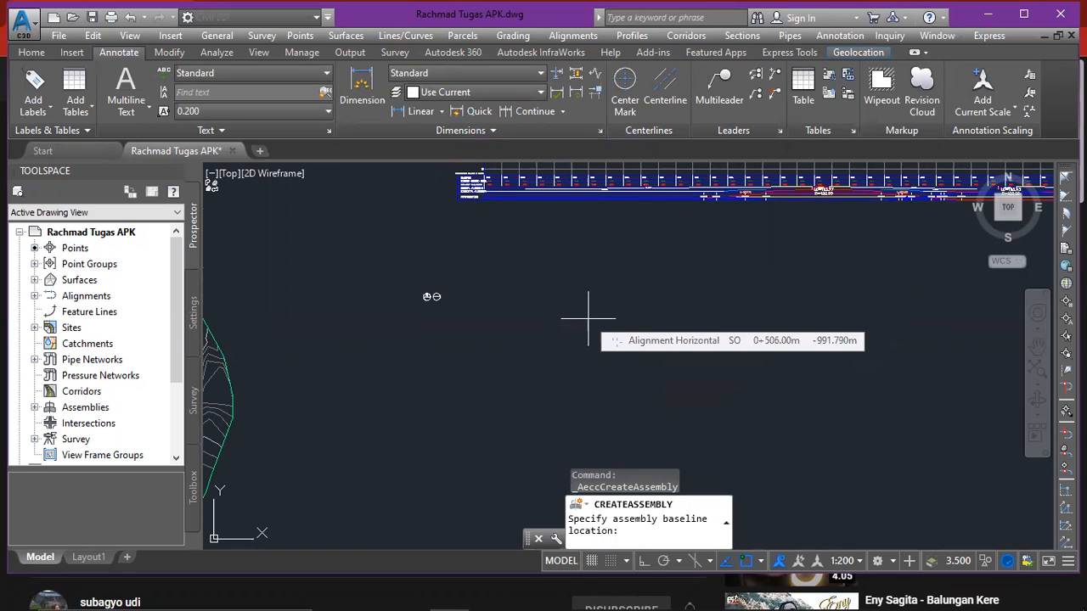
{"action": "left_click", "coordinate": [431, 296]}
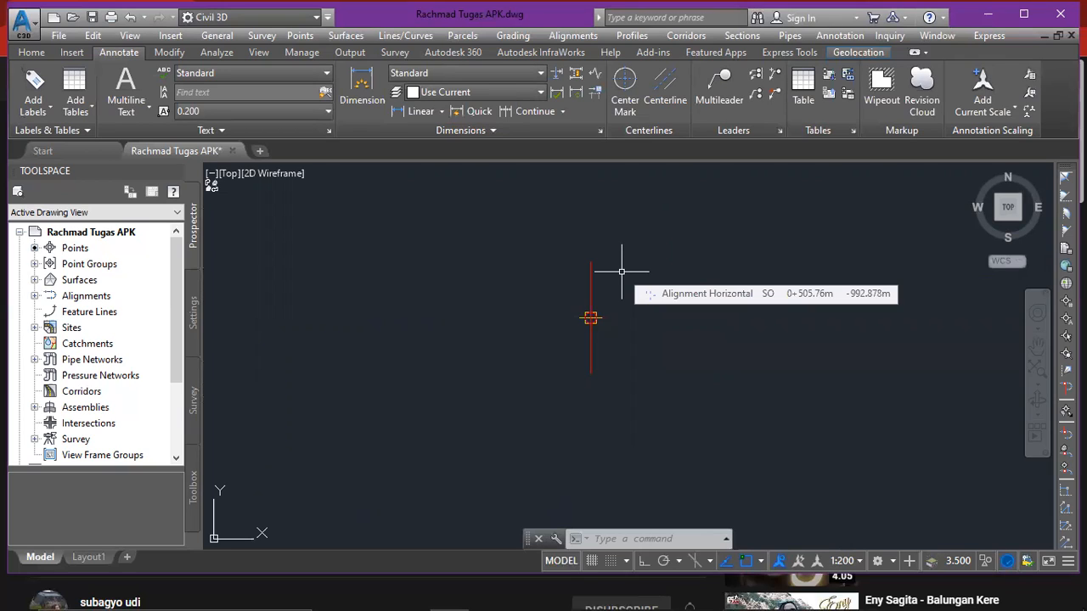
- Draw a circle of about 12 m radius centred on the assembly baseline marker
{"action": "type", "text": "C"}
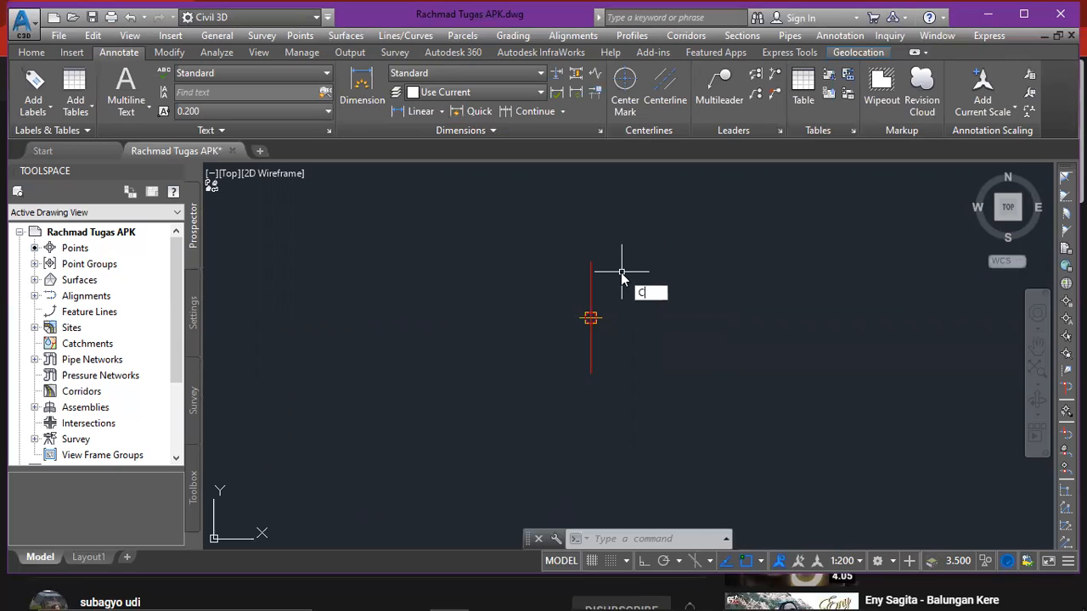
{"action": "key", "text": "Return"}
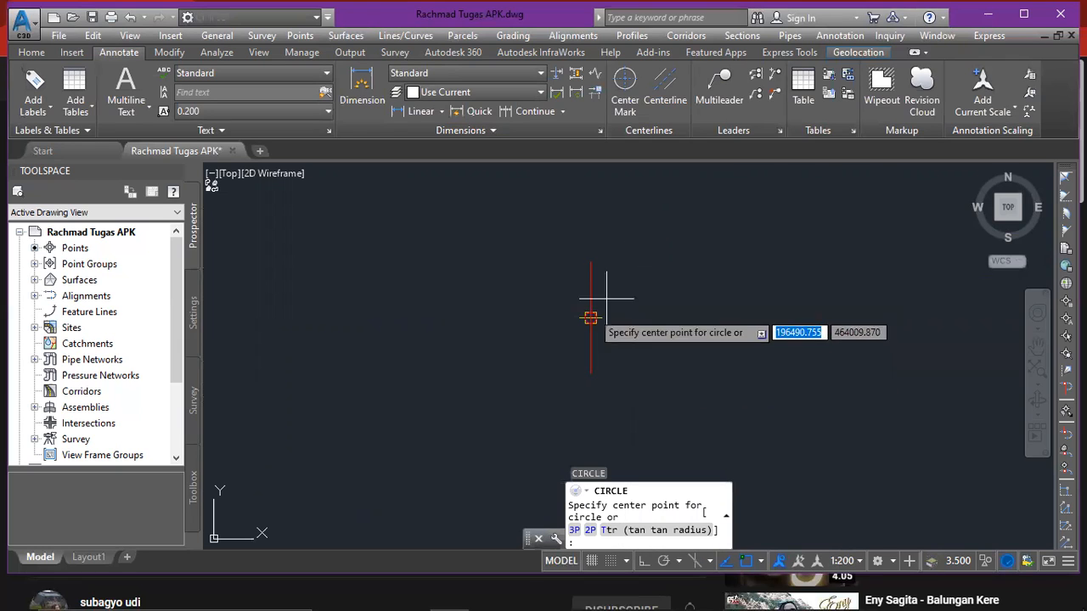
{"action": "scroll", "coordinate": [585, 327], "scroll_direction": "up", "scroll_amount": 3}
{"action": "scroll", "coordinate": [584, 326], "scroll_direction": "up", "scroll_amount": 2}
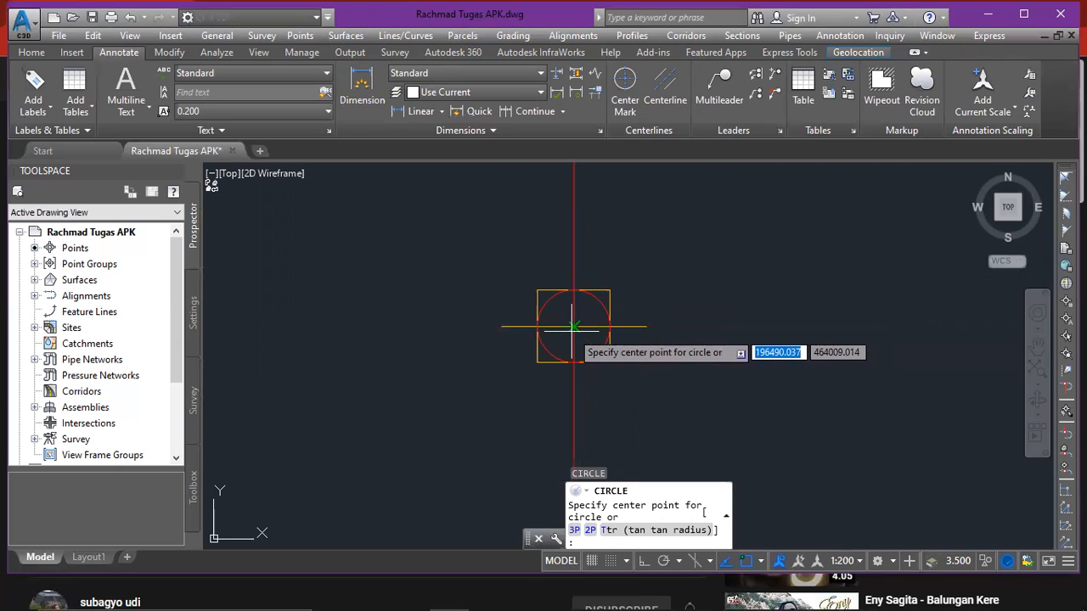
{"action": "left_click", "coordinate": [573, 325]}
{"action": "scroll", "coordinate": [764, 310], "scroll_direction": "down", "scroll_amount": 2}
{"action": "scroll", "coordinate": [788, 319], "scroll_direction": "down", "scroll_amount": 4}
{"action": "middle_click_drag", "start_coordinate": [797, 320], "coordinate": [671, 322]}
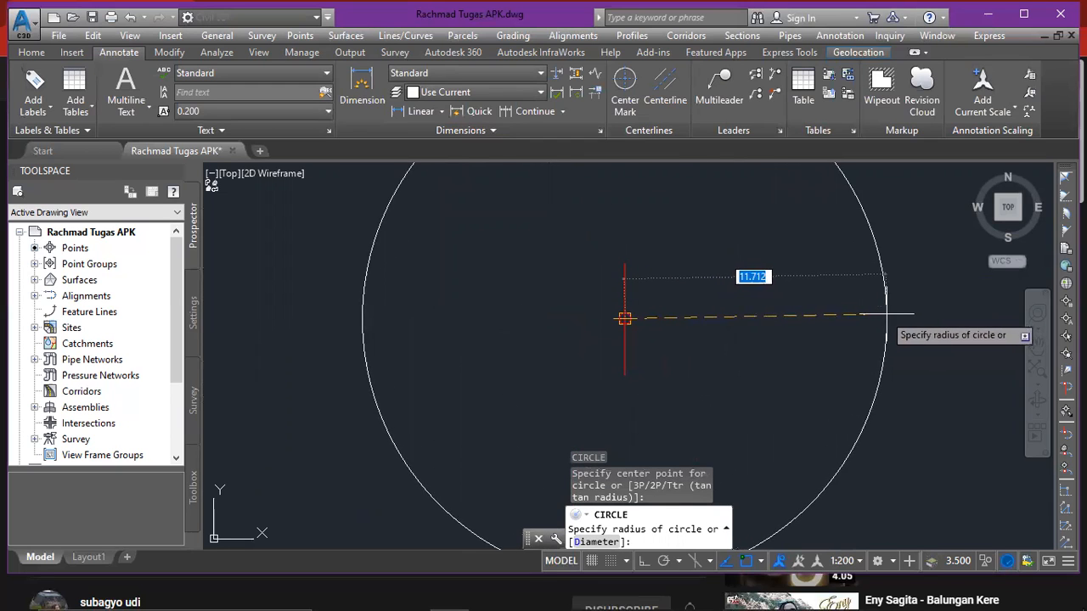
{"action": "left_click", "coordinate": [900, 320]}
- Stretch the circle around the assembly baseline marker outward to roughly double its radius
{"action": "scroll", "coordinate": [628, 315], "scroll_direction": "down", "scroll_amount": 4}
{"action": "scroll", "coordinate": [691, 315], "scroll_direction": "up", "scroll_amount": 1}
{"action": "scroll", "coordinate": [654, 331], "scroll_direction": "down", "scroll_amount": 6}
{"action": "middle_click_drag", "start_coordinate": [715, 325], "coordinate": [619, 364]}
{"action": "scroll", "coordinate": [642, 363], "scroll_direction": "down", "scroll_amount": 1}
{"action": "scroll", "coordinate": [610, 358], "scroll_direction": "up", "scroll_amount": 15}
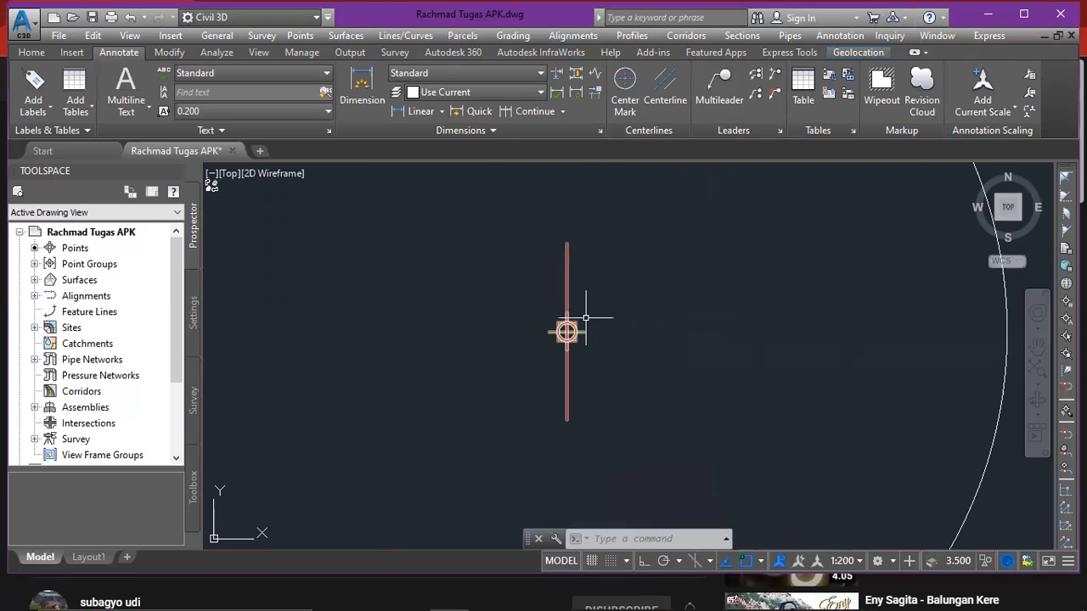
{"action": "scroll", "coordinate": [569, 317], "scroll_direction": "down", "scroll_amount": 2}
{"action": "scroll", "coordinate": [569, 317], "scroll_direction": "down", "scroll_amount": 2}
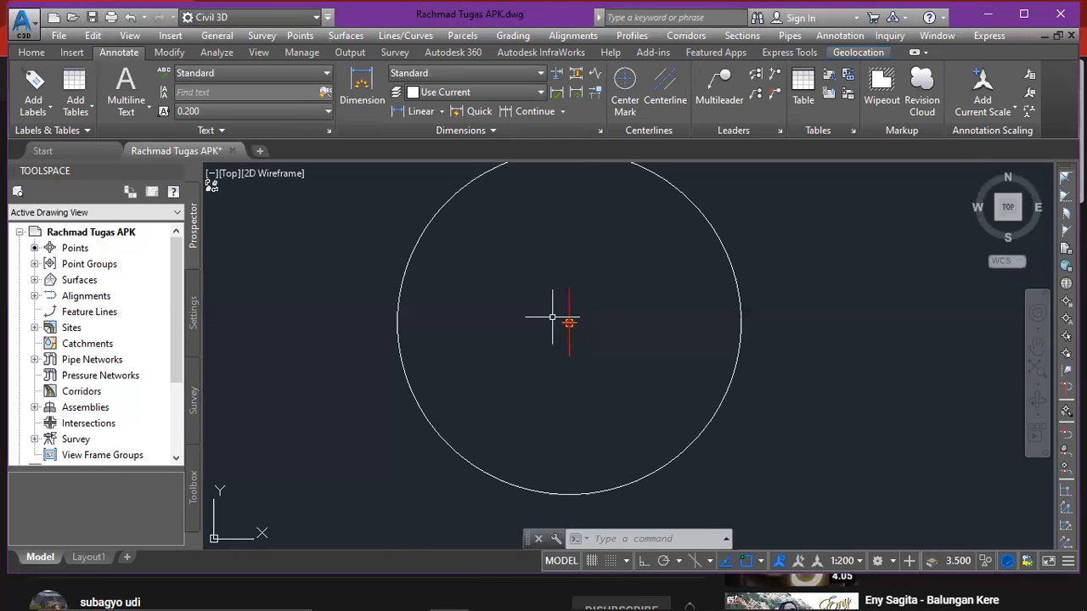
{"action": "left_click", "coordinate": [742, 311]}
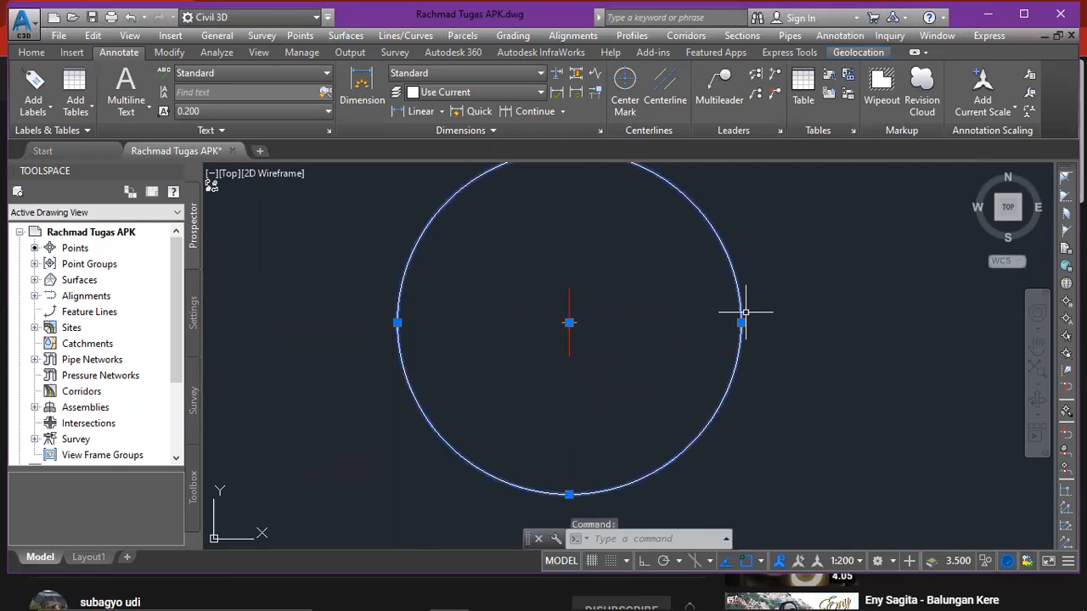
{"action": "left_click", "coordinate": [741, 323]}
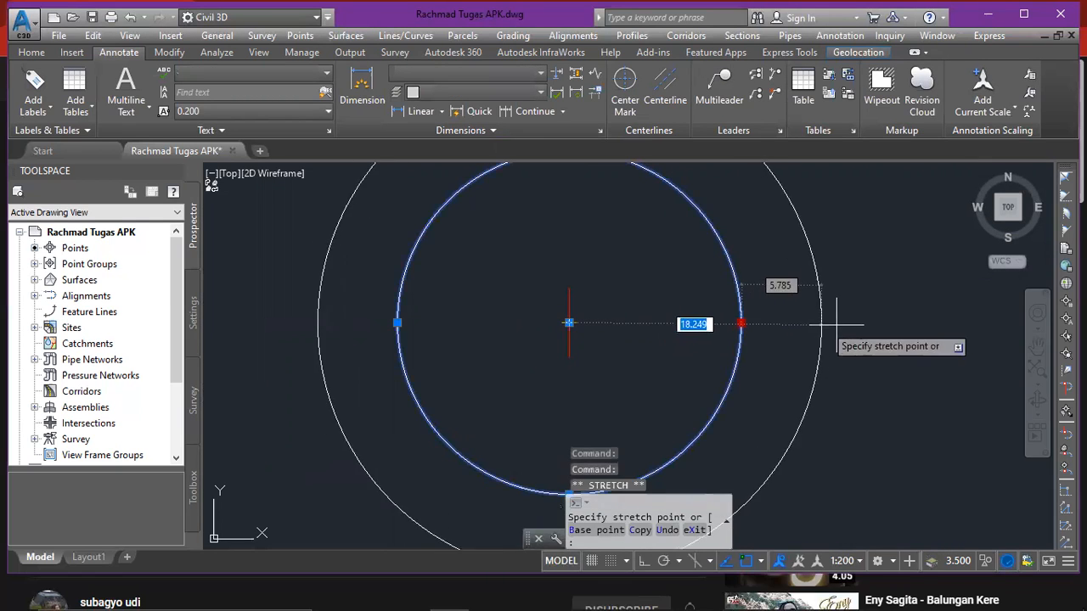
{"action": "left_click", "coordinate": [910, 322]}
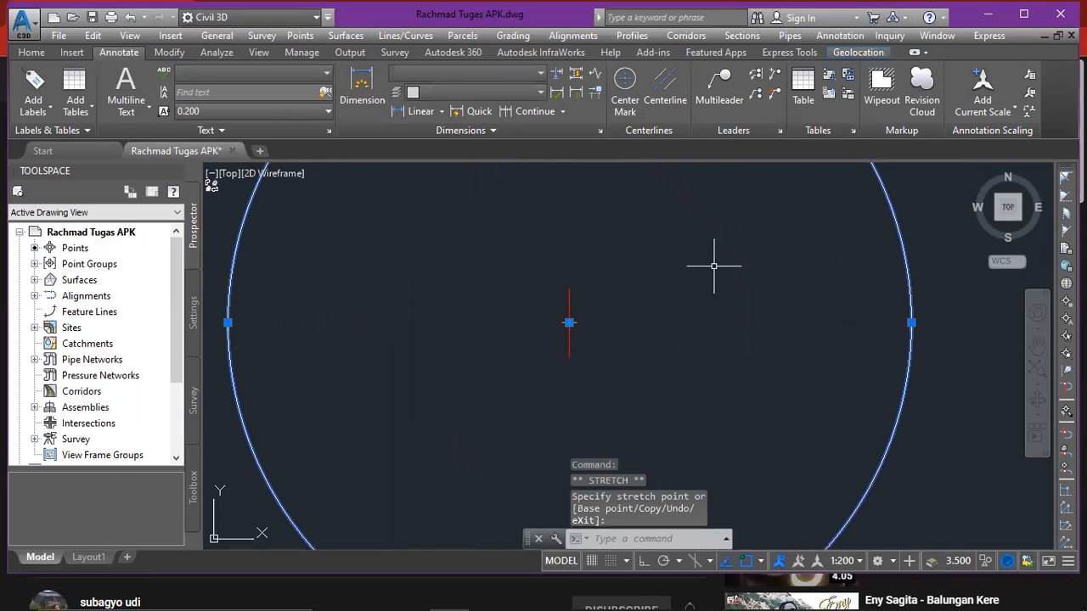
{"action": "key", "text": "Escape"}
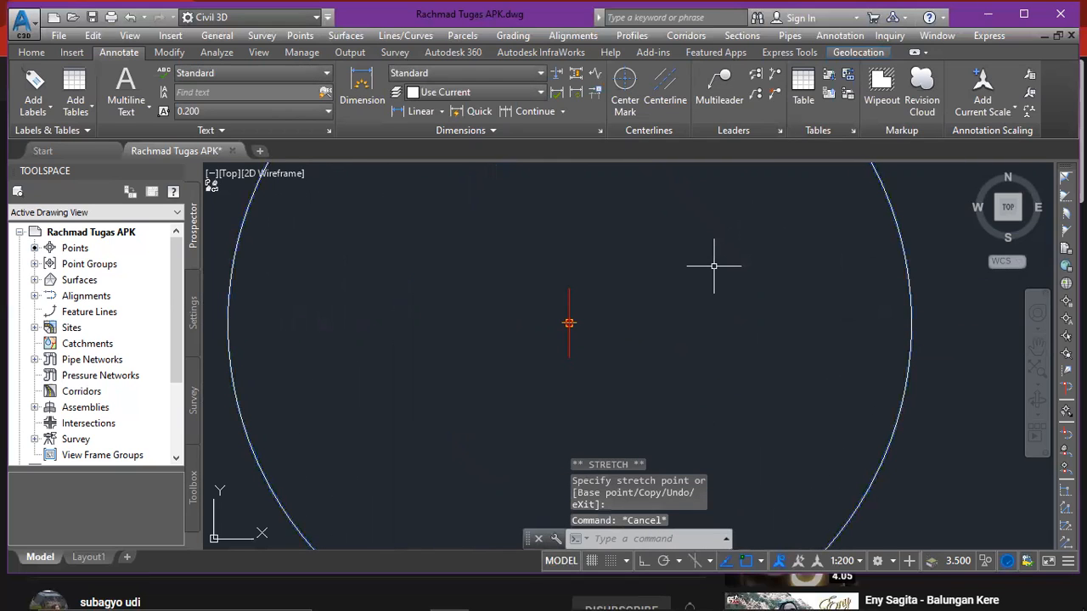
- Add a LaneSuperelevationAOR subassembly, side Right and 3.600 m wide, to the assembly's baseline marker
{"action": "left_click", "coordinate": [712, 36]}
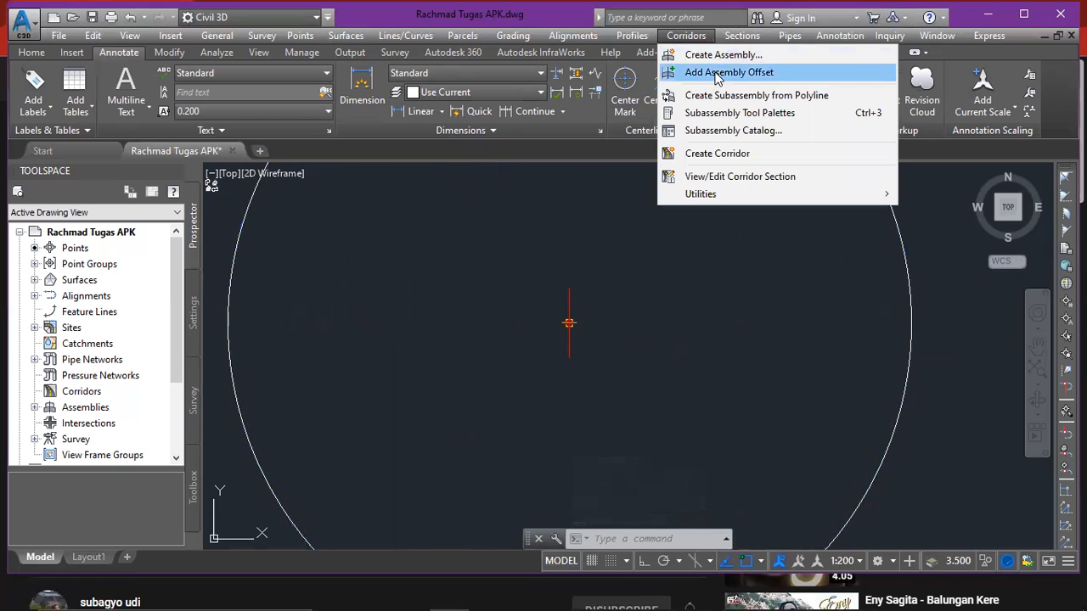
{"action": "left_click", "coordinate": [717, 113]}
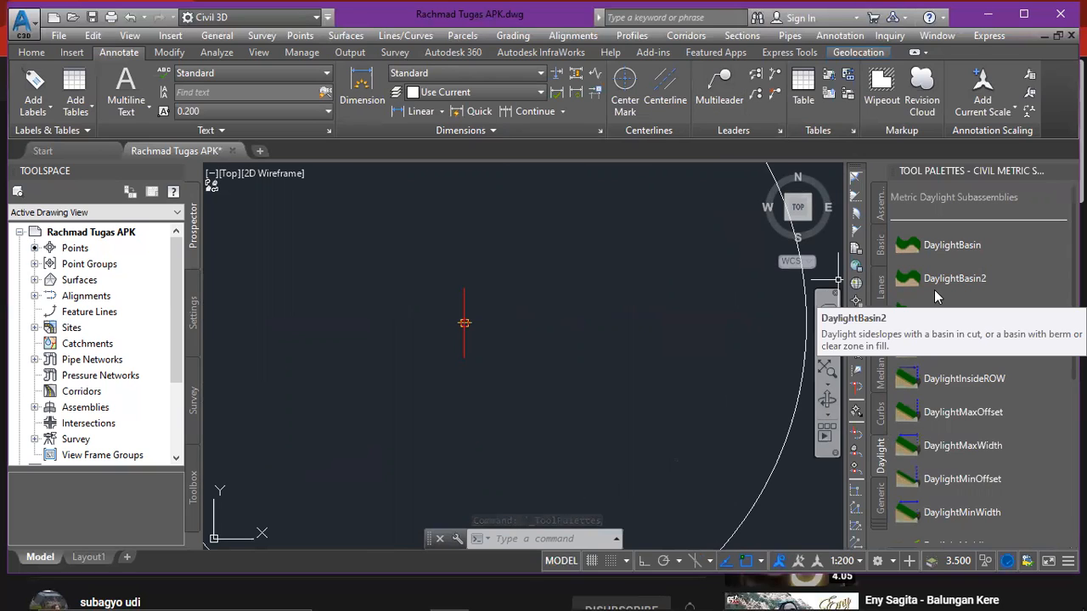
{"action": "left_click", "coordinate": [881, 284]}
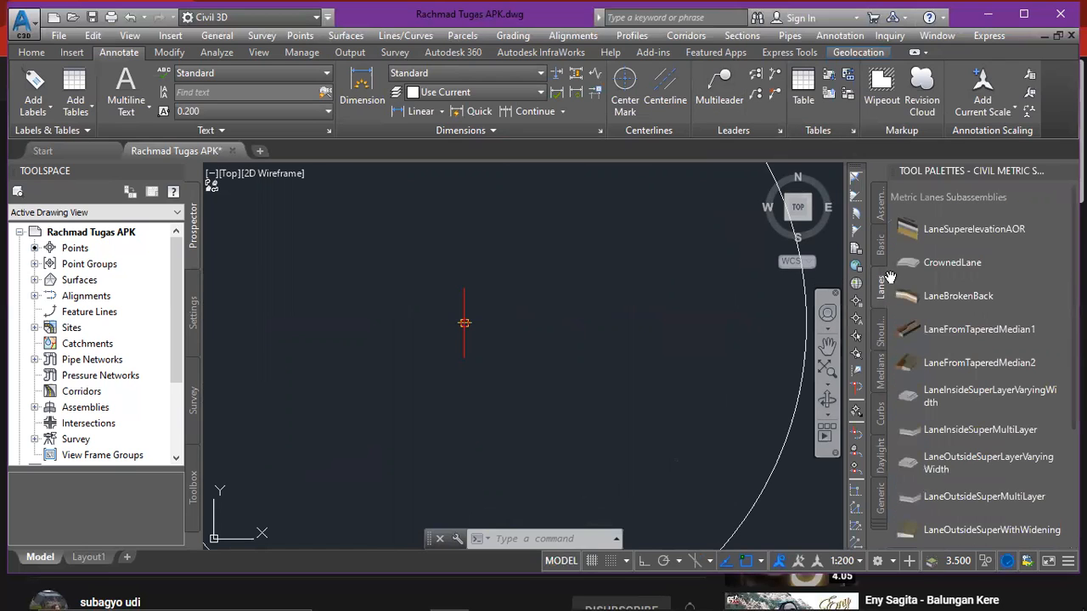
{"action": "left_click", "coordinate": [948, 228]}
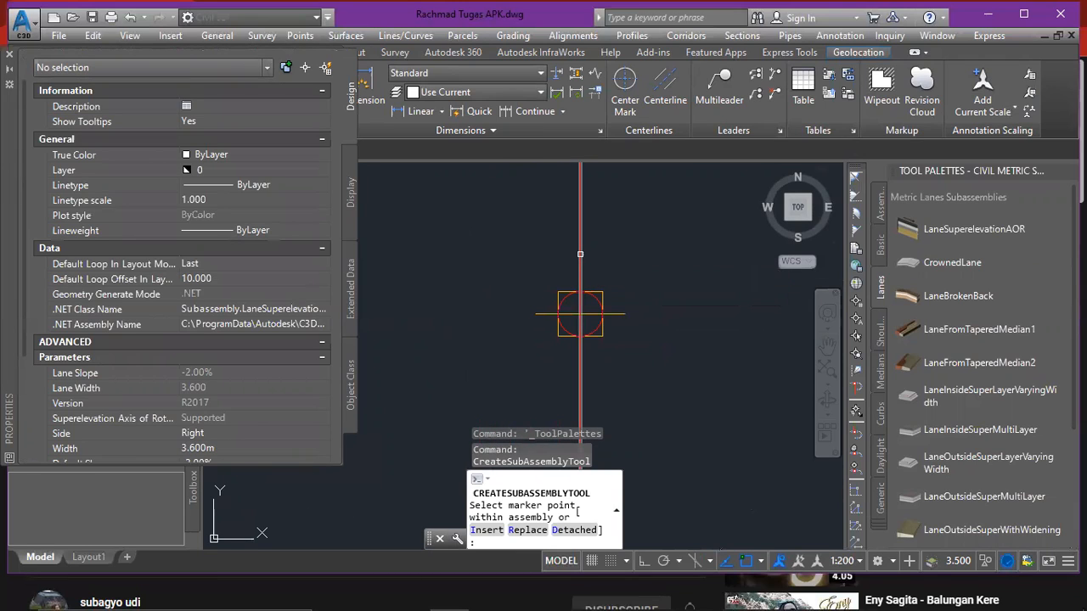
{"action": "scroll", "coordinate": [563, 312], "scroll_direction": "up", "scroll_amount": 6}
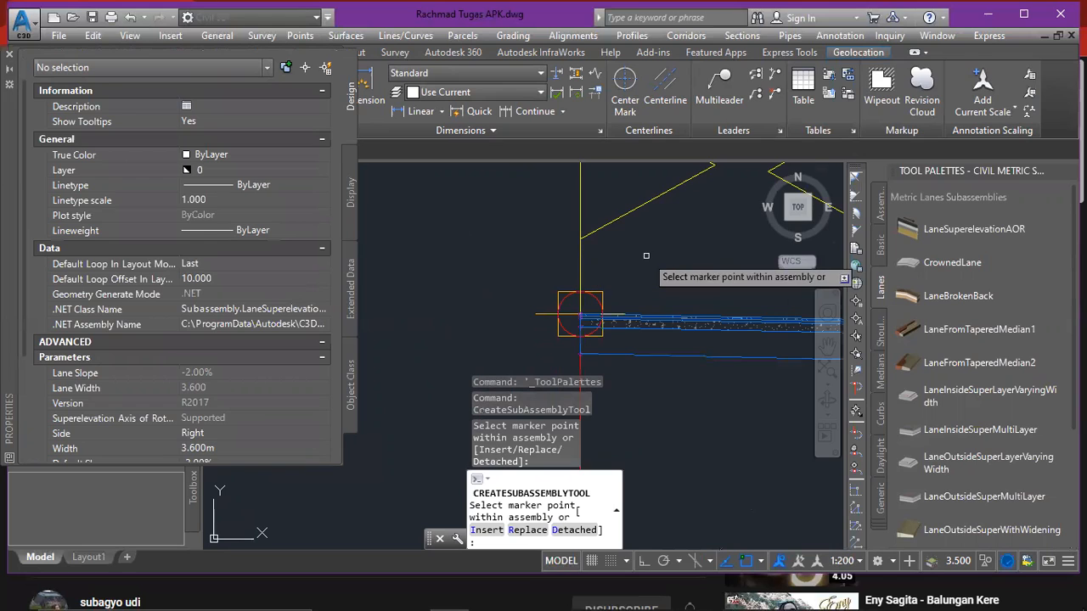
{"action": "scroll", "coordinate": [560, 320], "scroll_direction": "up", "scroll_amount": 2}
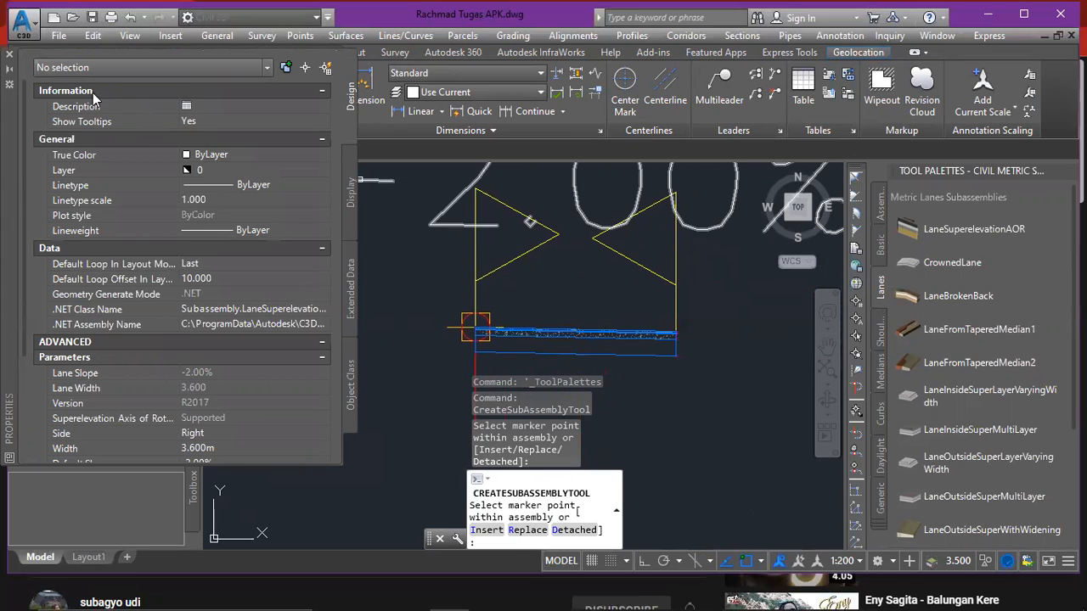
{"action": "left_click", "coordinate": [10, 57]}
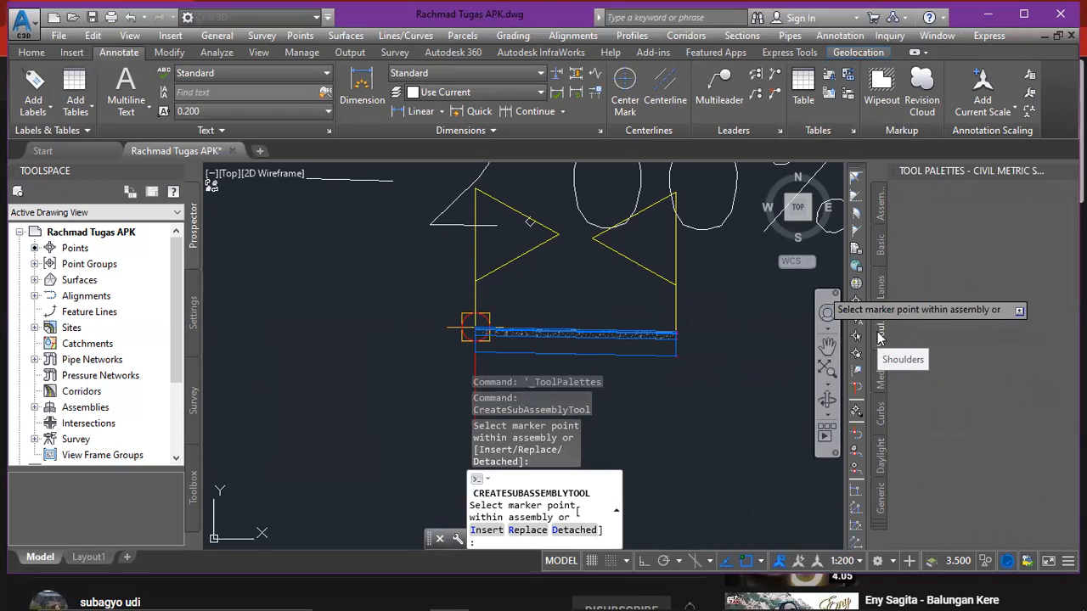
- Attach a ShoulderExtendAll subassembly to the top marker at the outer edge of the right lane
{"action": "left_click", "coordinate": [880, 338]}
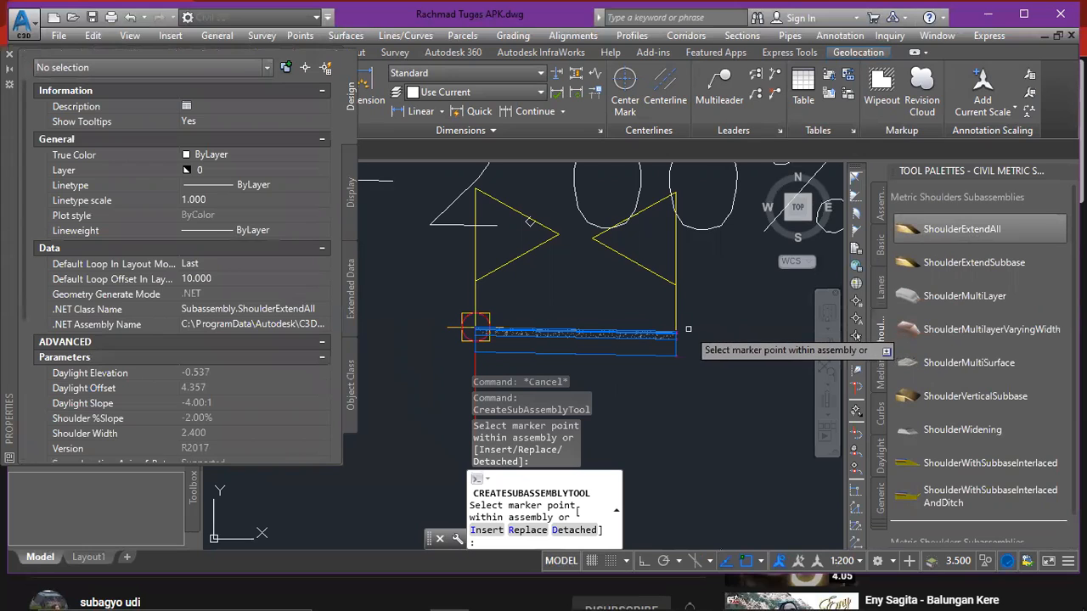
{"action": "scroll", "coordinate": [683, 334], "scroll_direction": "up", "scroll_amount": 4}
{"action": "scroll", "coordinate": [669, 342], "scroll_direction": "up", "scroll_amount": 3}
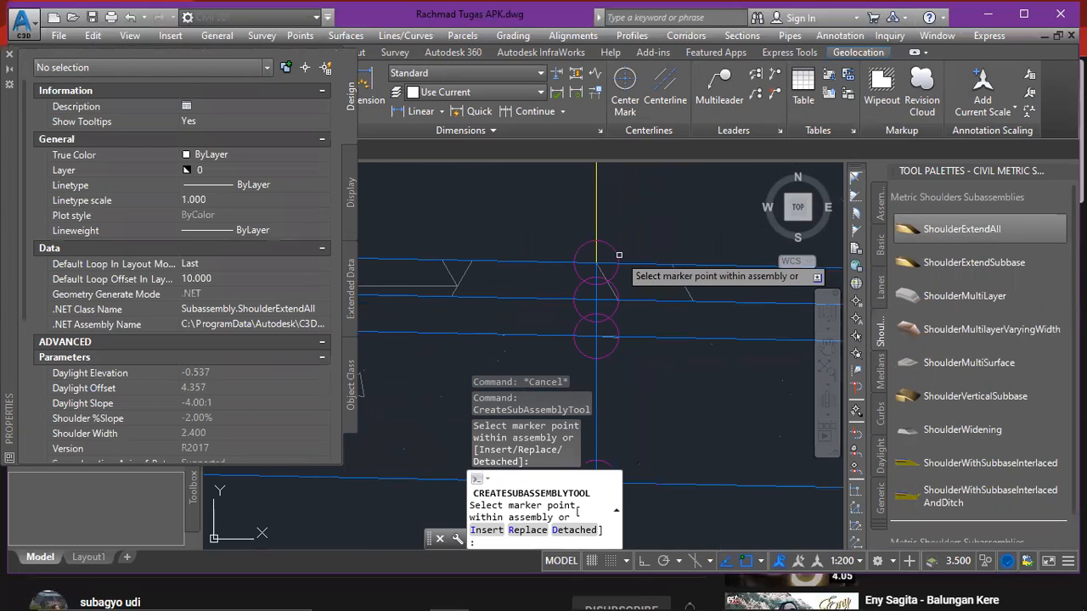
{"action": "left_click", "coordinate": [619, 254]}
{"action": "scroll", "coordinate": [616, 259], "scroll_direction": "down", "scroll_amount": 5}
{"action": "middle_click_drag", "start_coordinate": [603, 264], "coordinate": [528, 298]}
{"action": "scroll", "coordinate": [599, 285], "scroll_direction": "down", "scroll_amount": 3}
{"action": "middle_click_drag", "start_coordinate": [600, 285], "coordinate": [577, 293]}
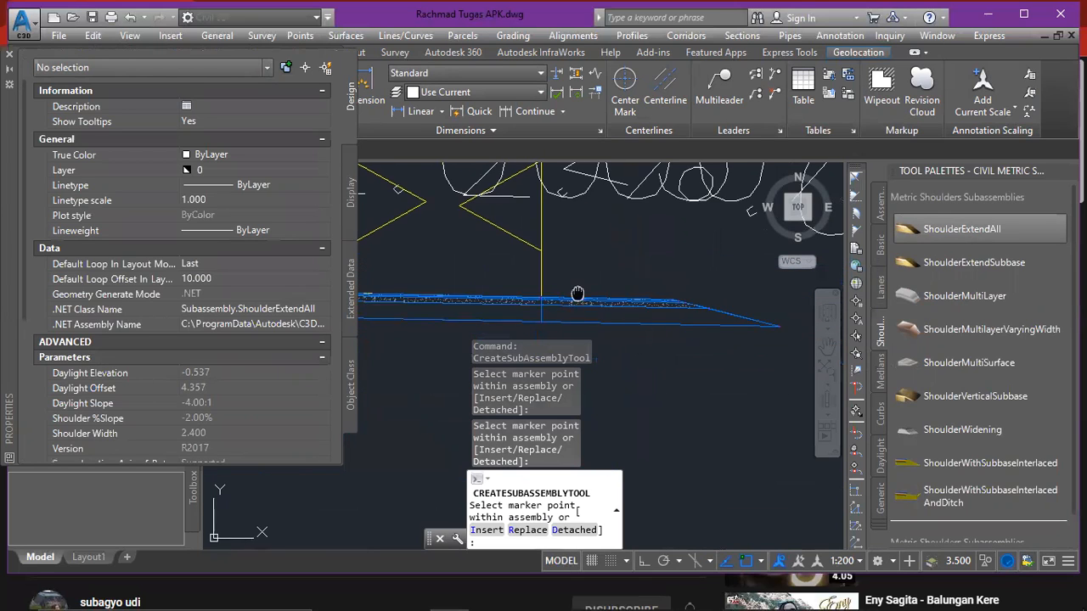
{"action": "scroll", "coordinate": [578, 294], "scroll_direction": "down", "scroll_amount": 2}
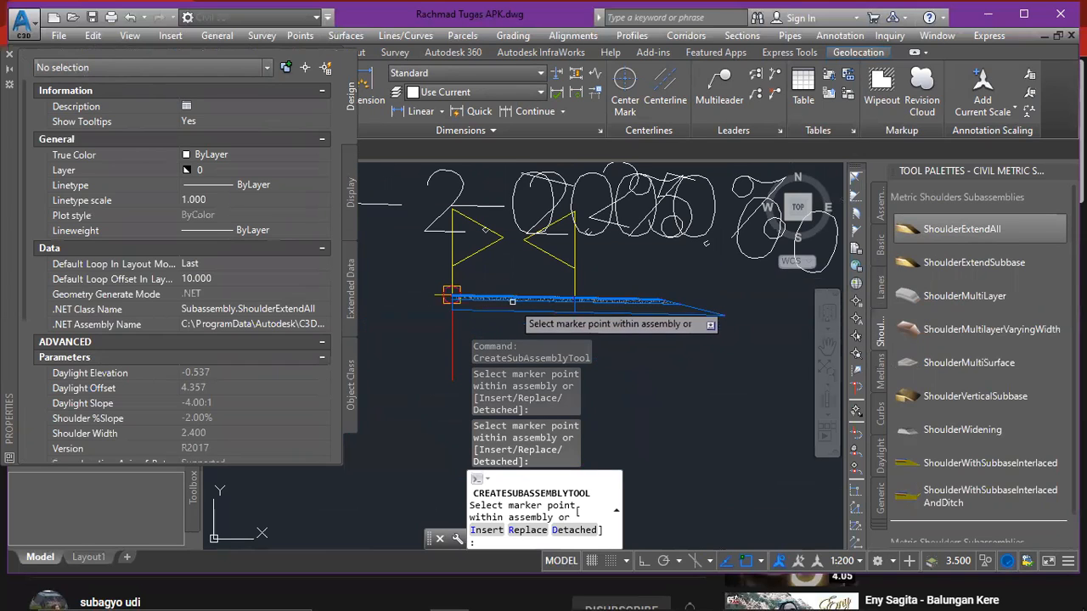
{"action": "left_click", "coordinate": [8, 55]}
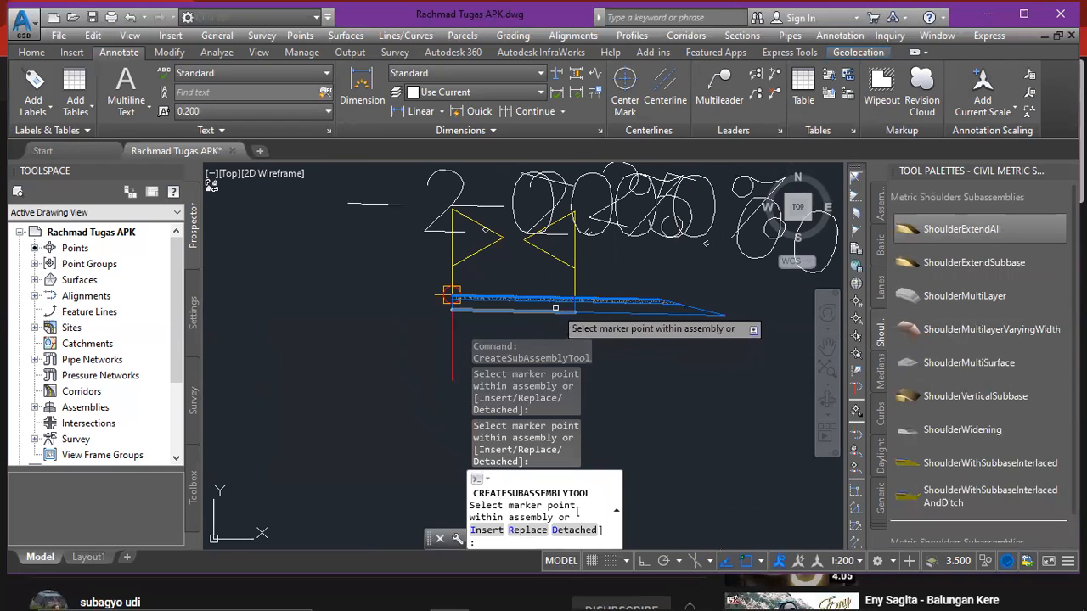
{"action": "key", "text": "Escape"}
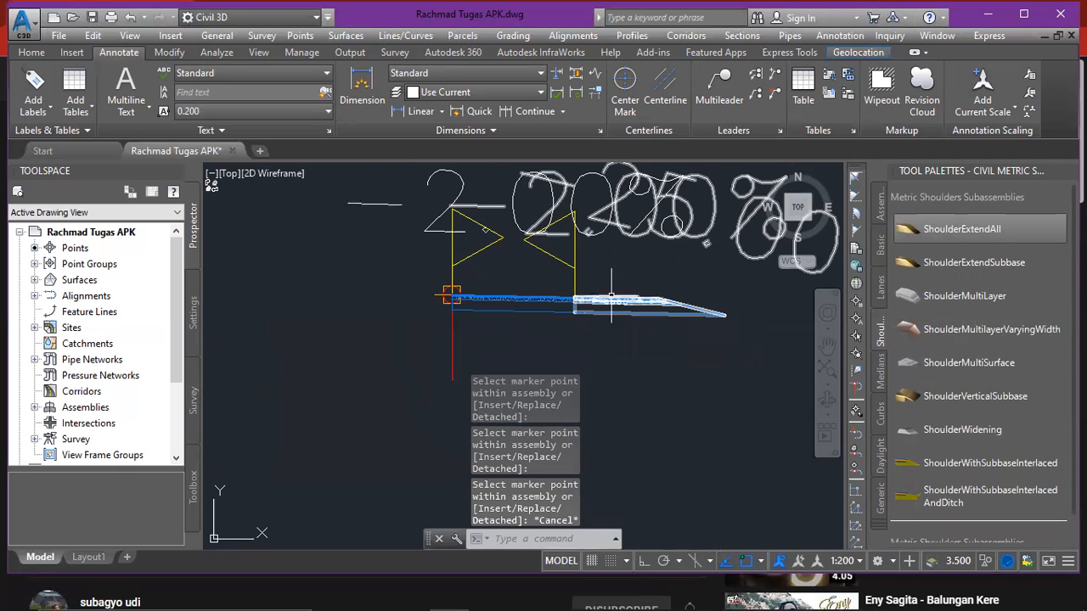
- Set the right shoulder subassembly's Shoulder Width to 1.5 m in its properties
{"action": "scroll", "coordinate": [631, 302], "scroll_direction": "up", "scroll_amount": 3}
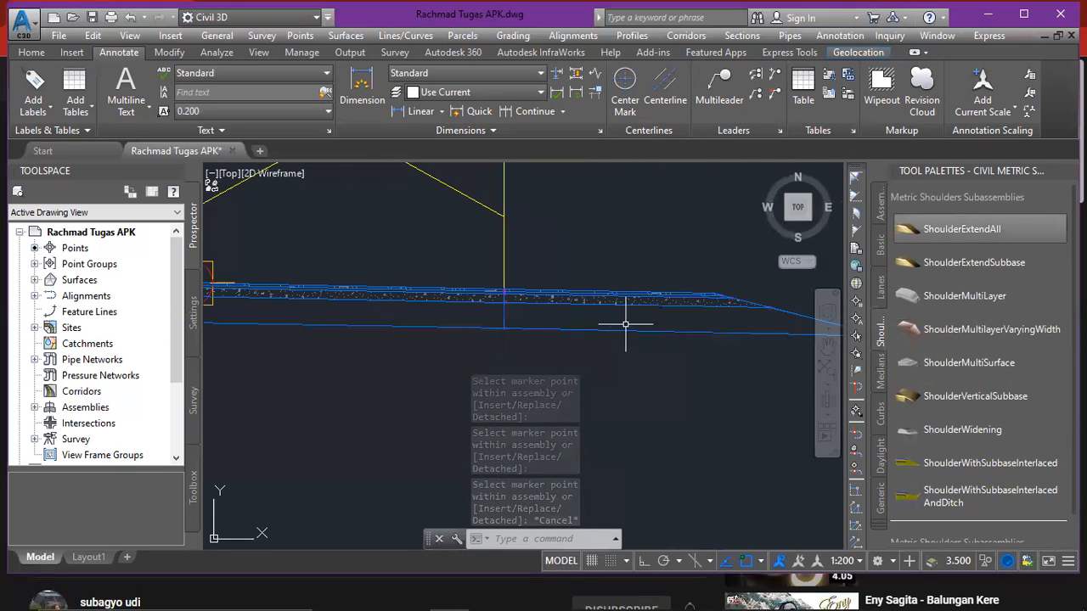
{"action": "left_click", "coordinate": [635, 299]}
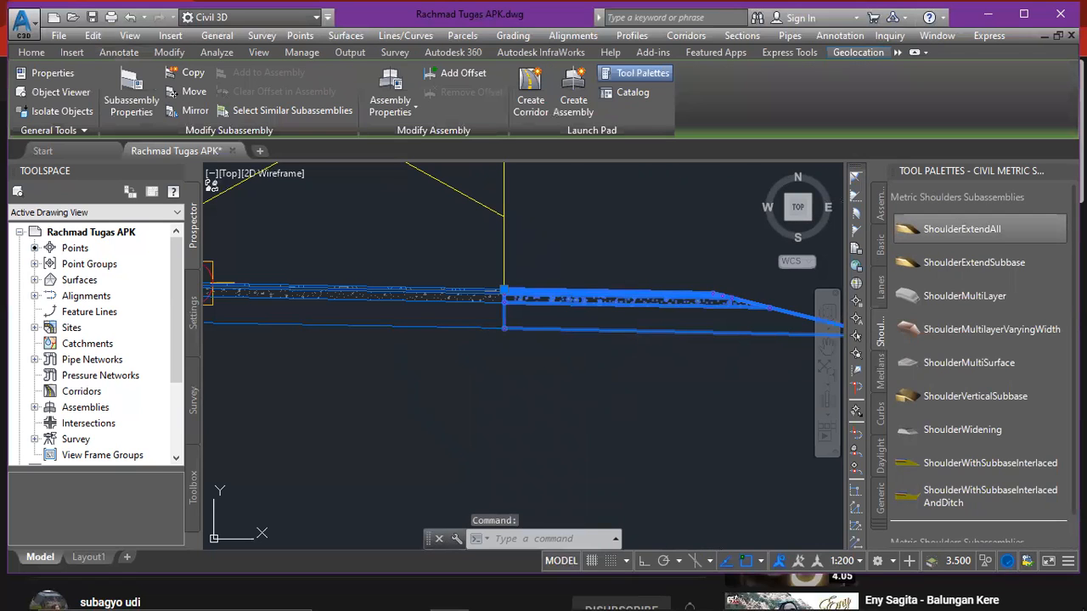
{"action": "right_click", "coordinate": [594, 288]}
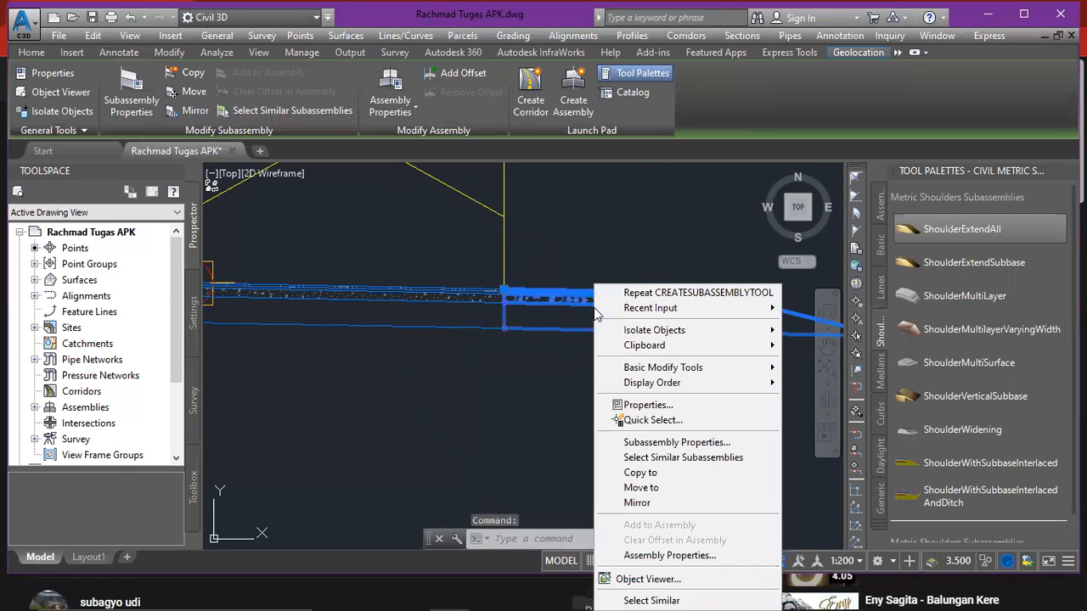
{"action": "left_click", "coordinate": [630, 406]}
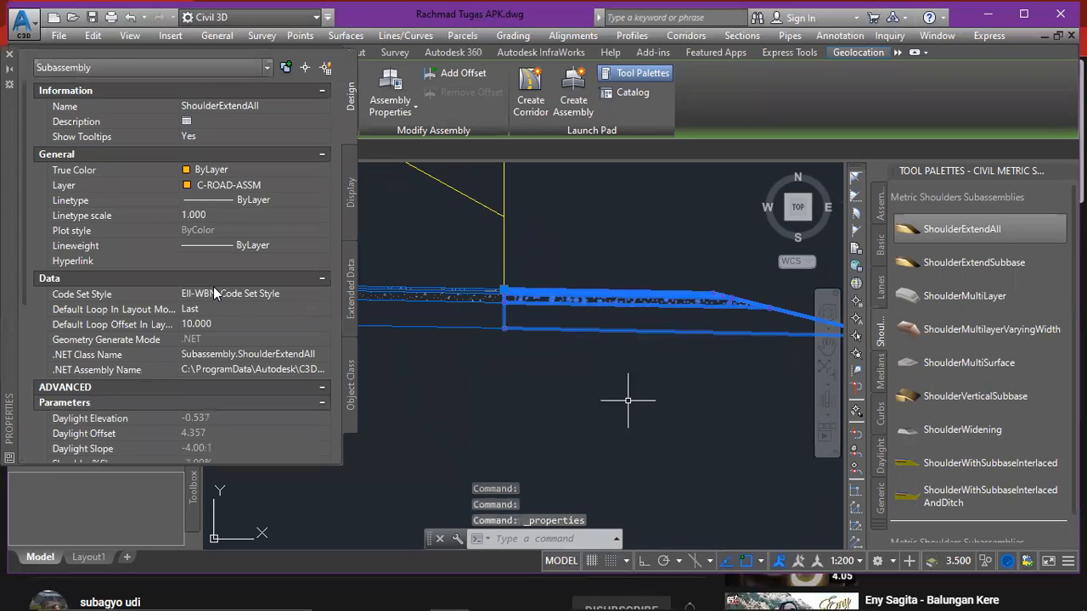
{"action": "scroll", "coordinate": [213, 296], "scroll_direction": "down", "scroll_amount": 5}
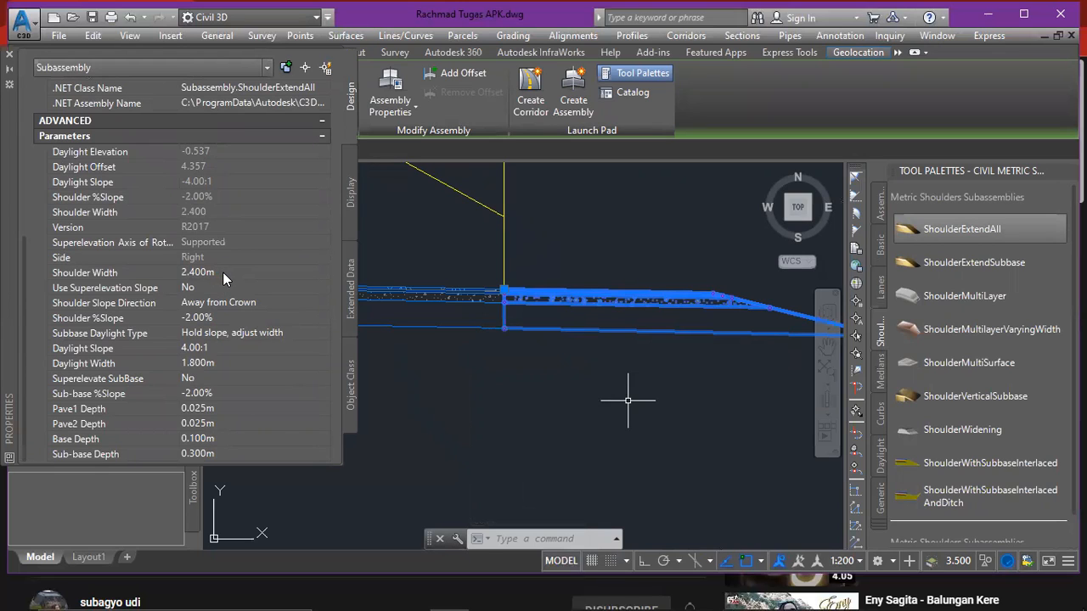
{"action": "left_click", "coordinate": [222, 272]}
{"action": "left_click_drag", "start_coordinate": [224, 271], "coordinate": [179, 268]}
{"action": "key", "text": "BackSpace"}
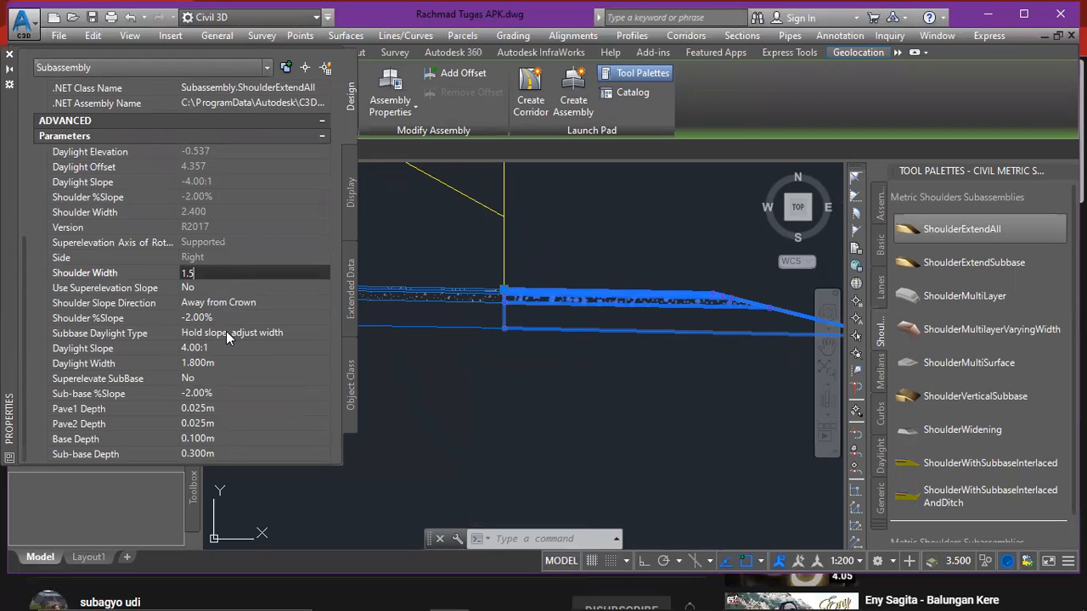
- Set the right shoulder's Pave1, Pave2 and Base depths to 0
{"action": "left_click", "coordinate": [213, 404]}
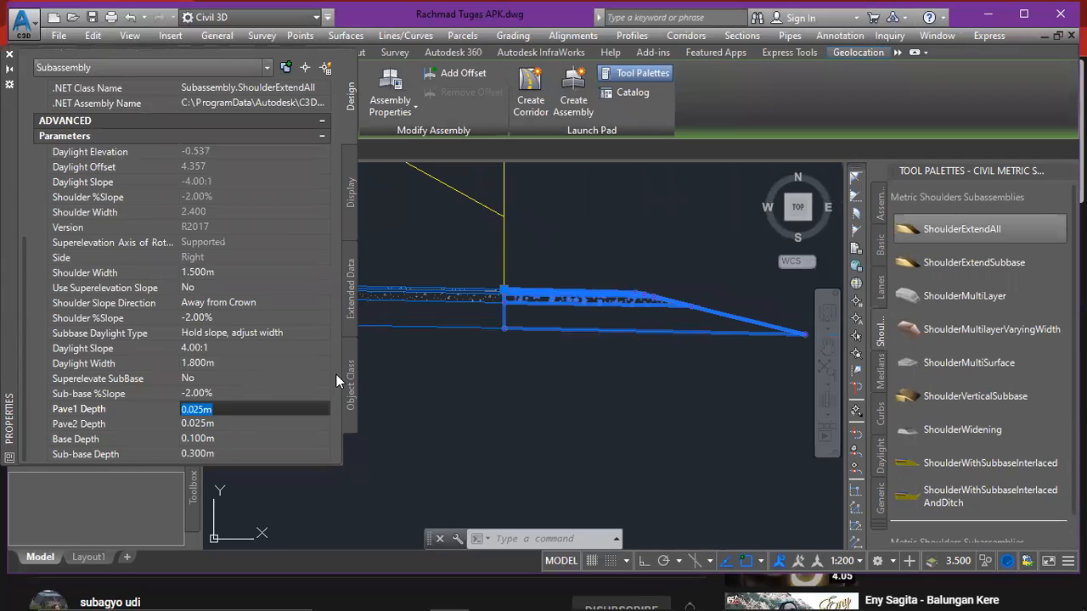
{"action": "type", "text": "0"}
{"action": "left_click", "coordinate": [307, 424]}
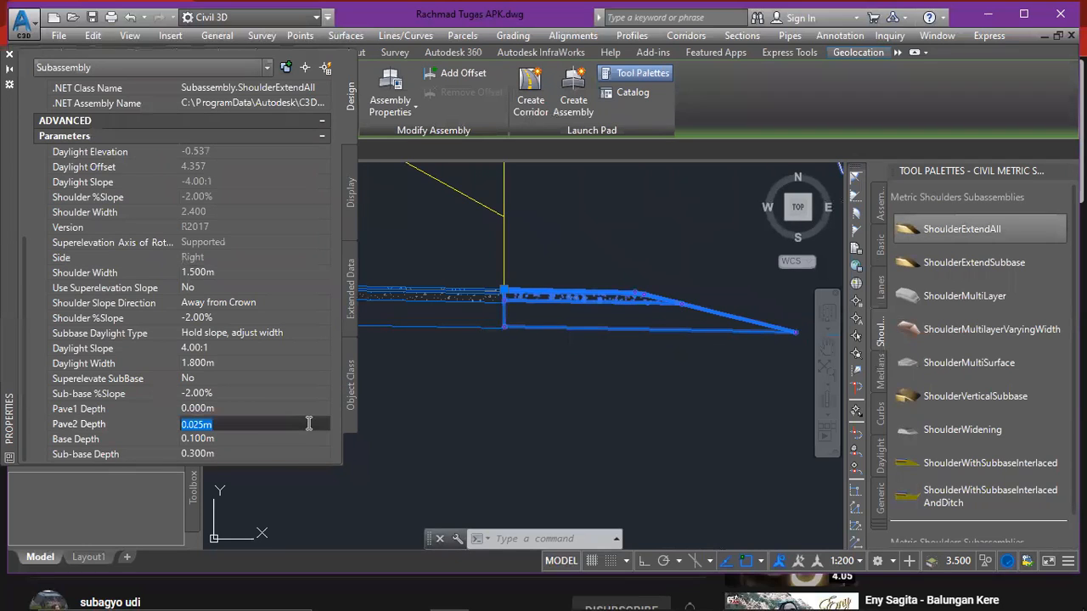
{"action": "type", "text": "0"}
{"action": "left_click", "coordinate": [226, 437]}
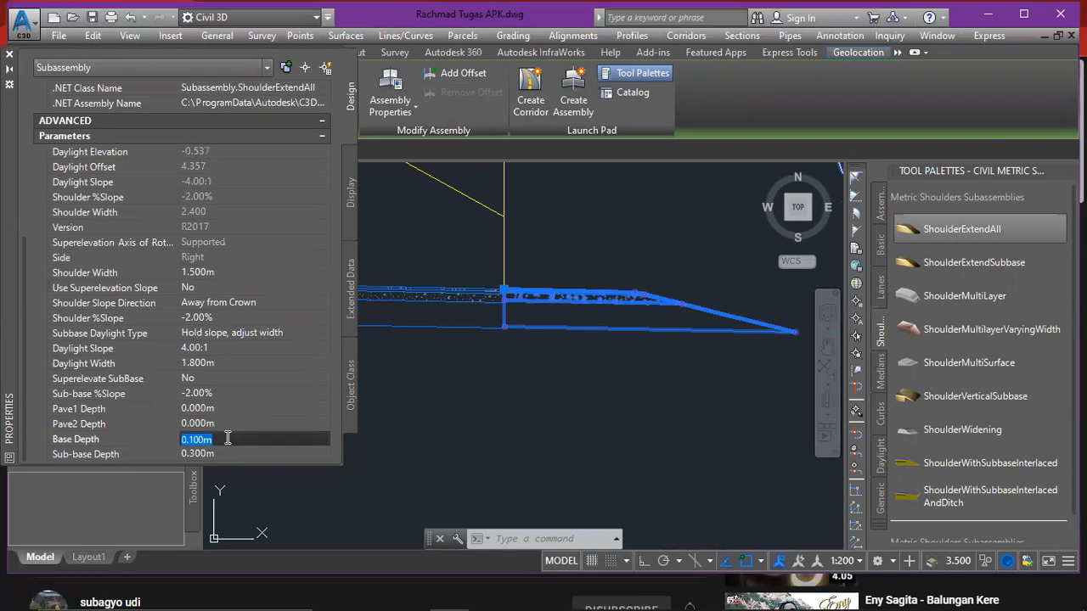
{"action": "type", "text": "0"}
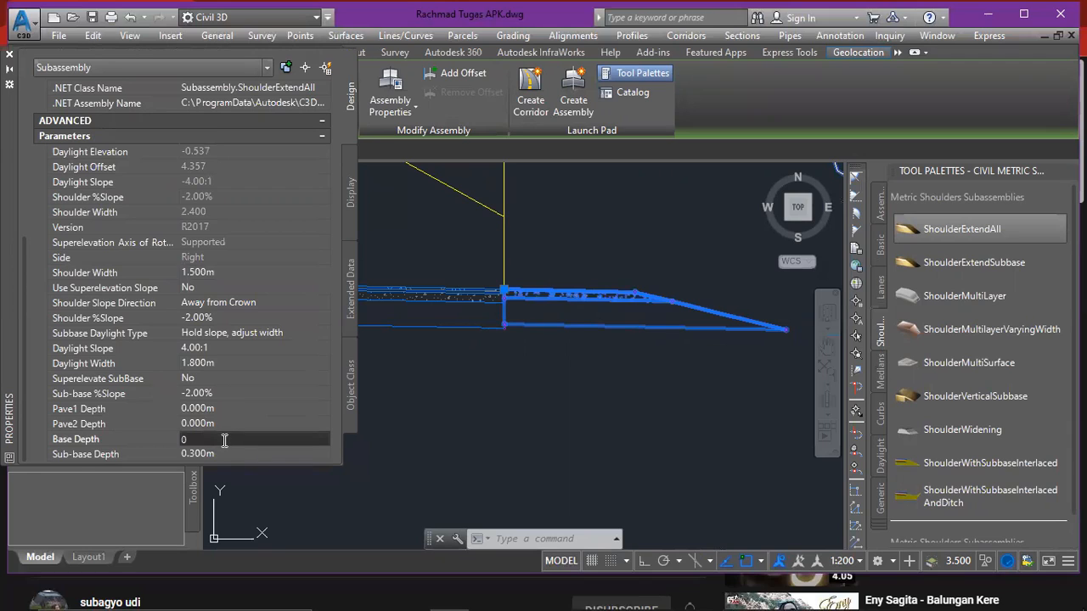
- Set the right shoulder's Sub-base Depth to 0.450 m
{"action": "left_click", "coordinate": [219, 454]}
{"action": "type", "text": "0"}
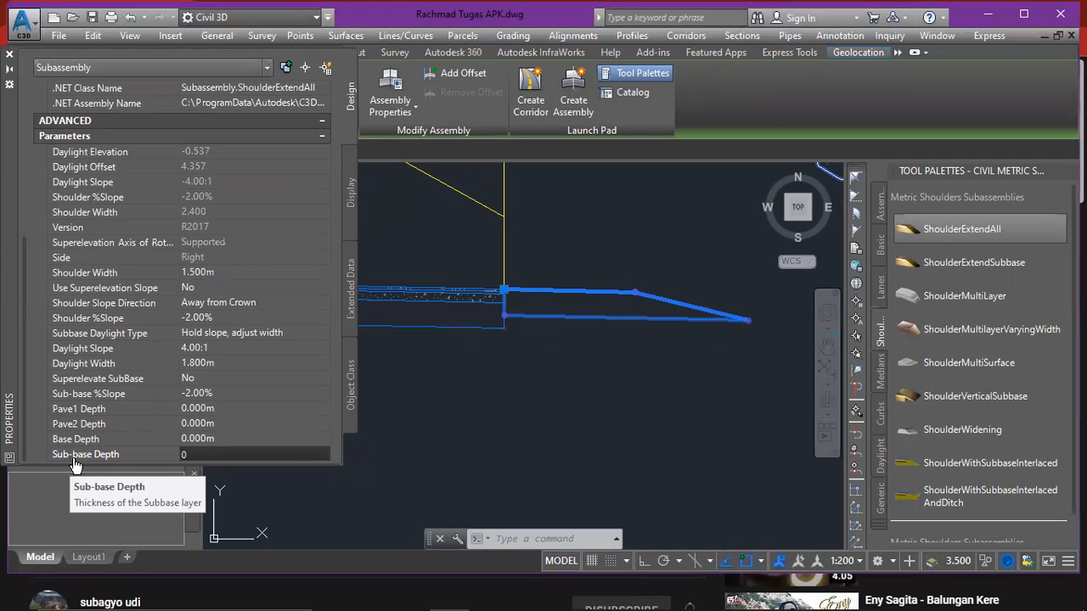
{"action": "left_click_drag", "start_coordinate": [196, 454], "coordinate": [182, 452]}
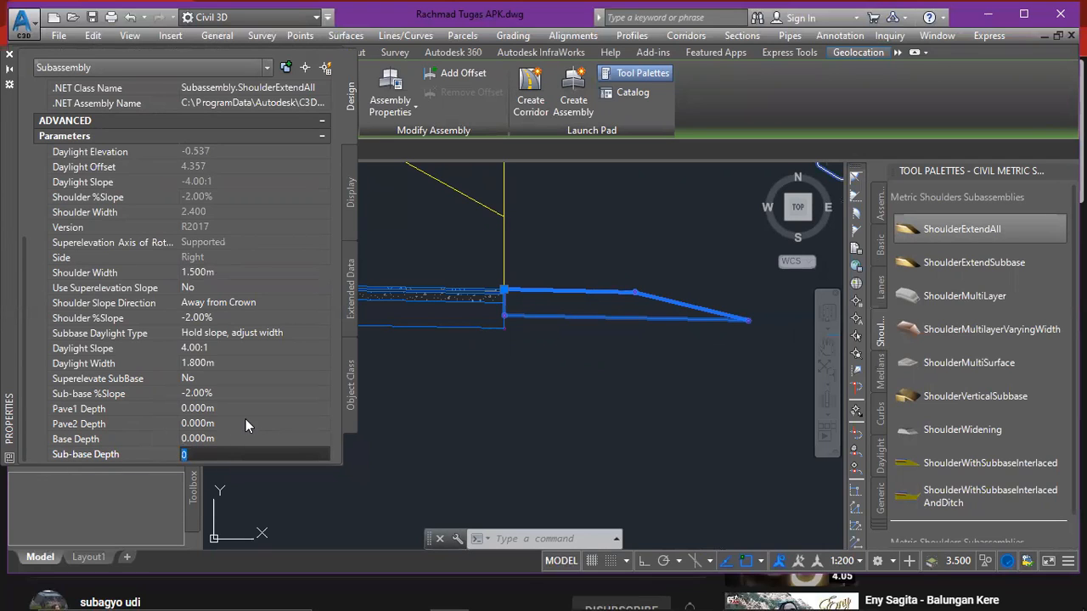
{"action": "type", "text": "0.450m"}
{"action": "key", "text": "Return"}
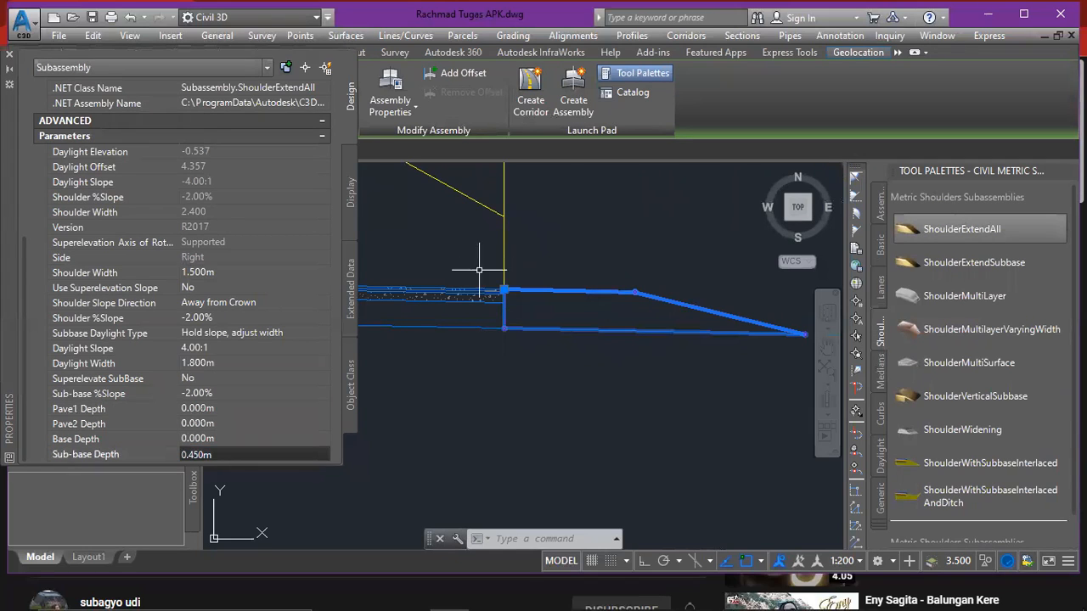
- Review the right shoulder's properties against the adjoining lane, clear the selection and close the properties
{"action": "scroll", "coordinate": [578, 319], "scroll_direction": "down", "scroll_amount": 3}
{"action": "scroll", "coordinate": [565, 306], "scroll_direction": "up", "scroll_amount": 3}
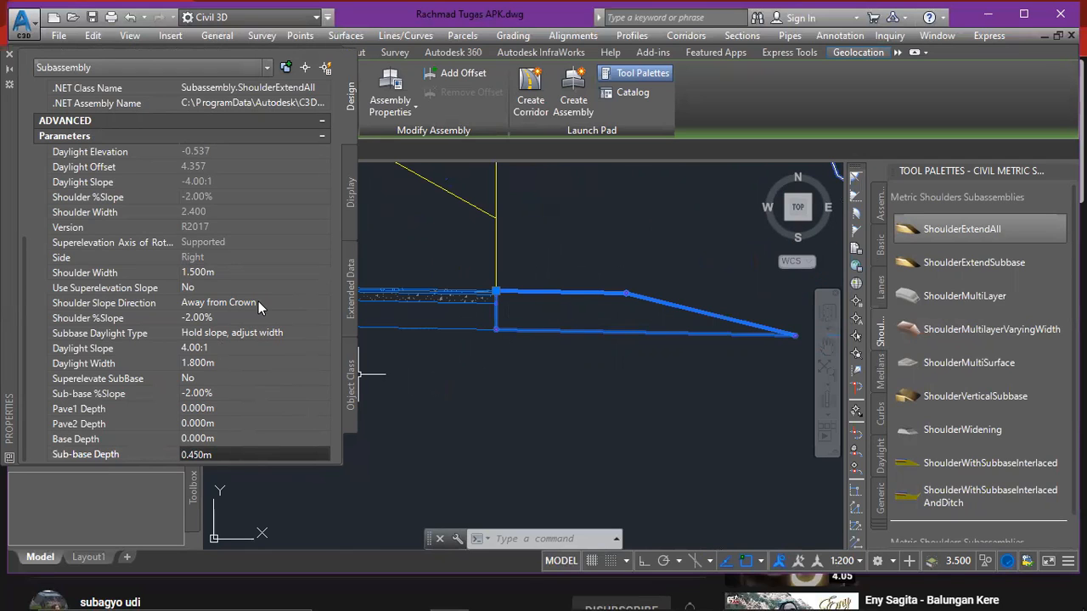
{"action": "scroll", "coordinate": [258, 302], "scroll_direction": "up", "scroll_amount": 4}
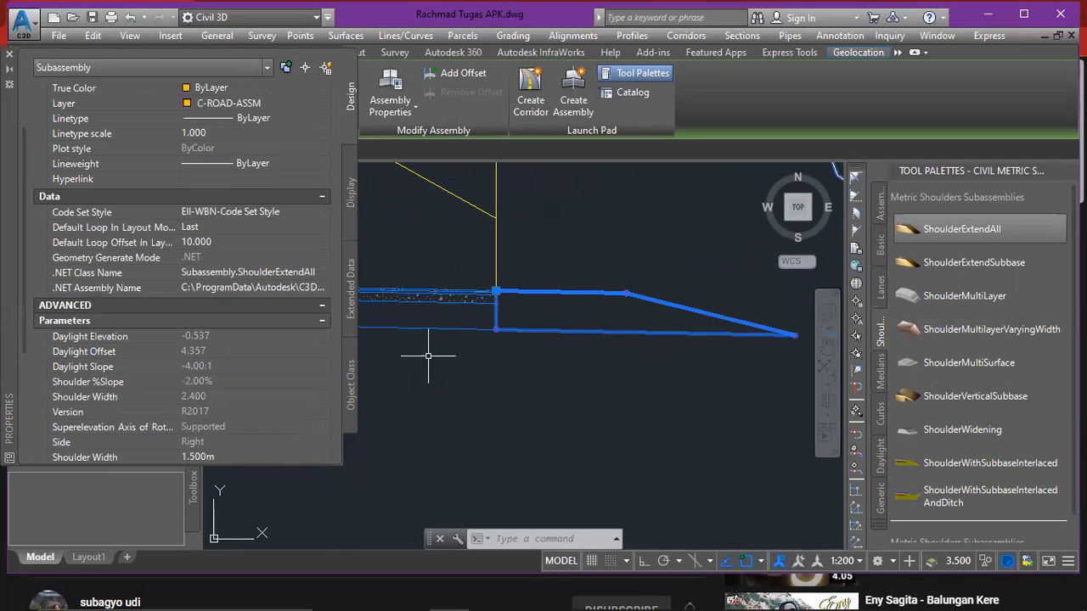
{"action": "left_click", "coordinate": [410, 297]}
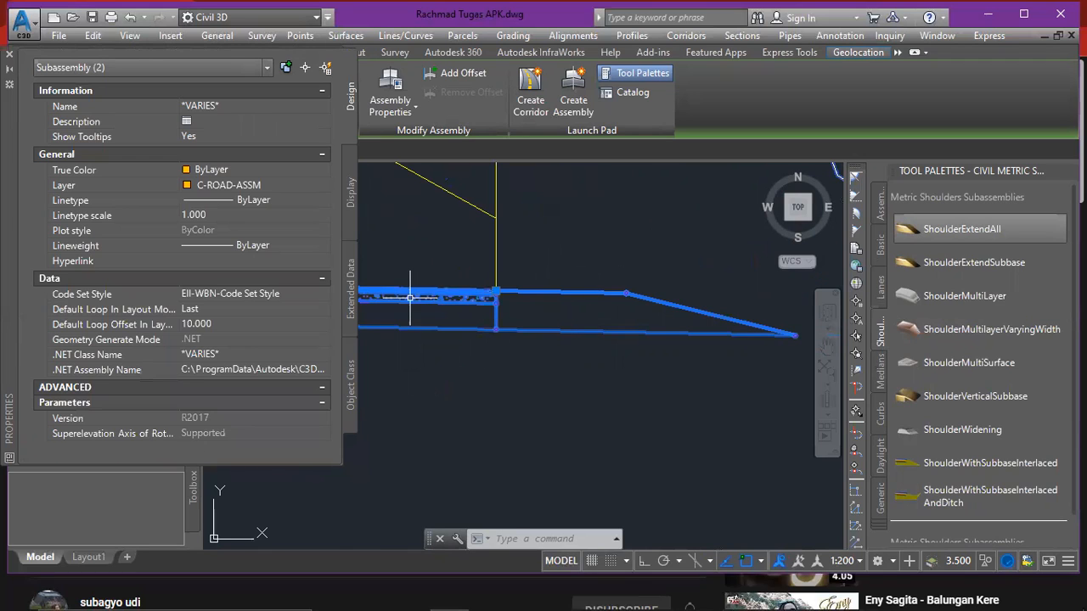
{"action": "key", "text": "Escape"}
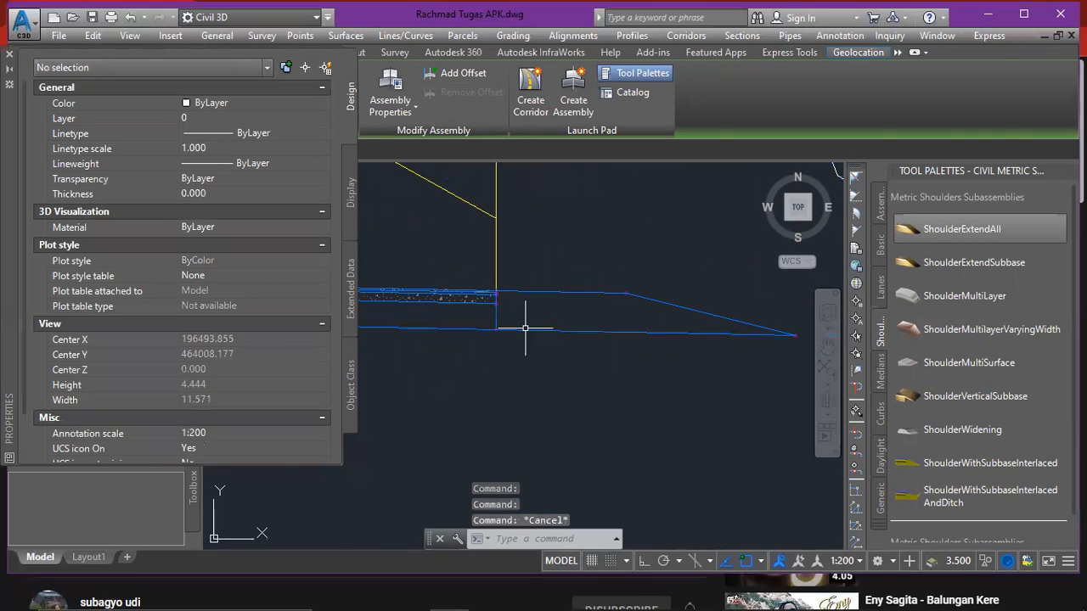
{"action": "left_click", "coordinate": [9, 53]}
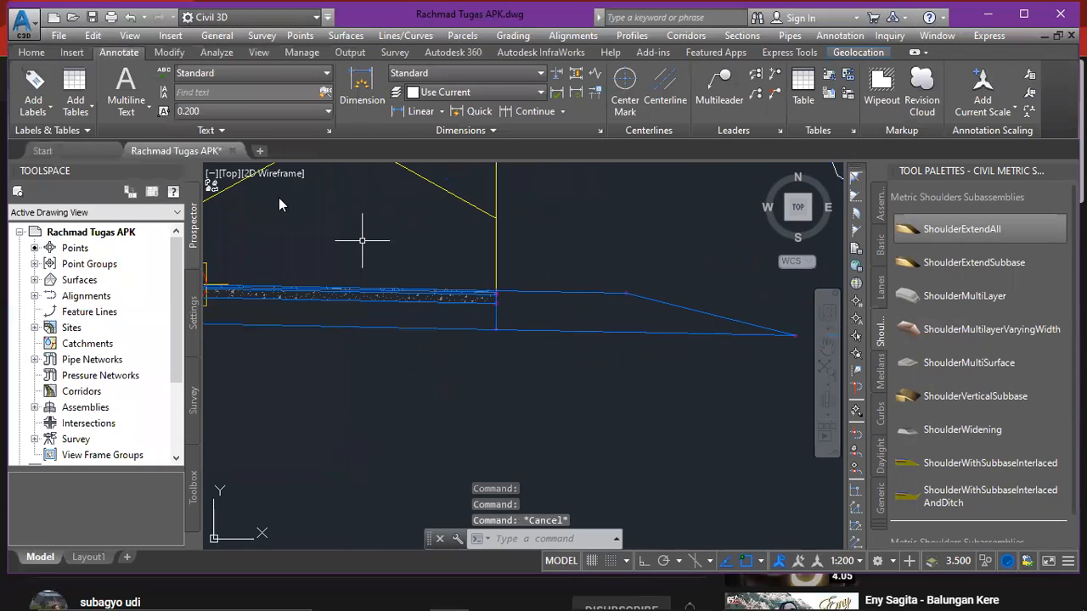
- Set the right lane subassembly's Width to 3.5 m in its properties
{"action": "middle_click_drag", "start_coordinate": [381, 286], "coordinate": [468, 300]}
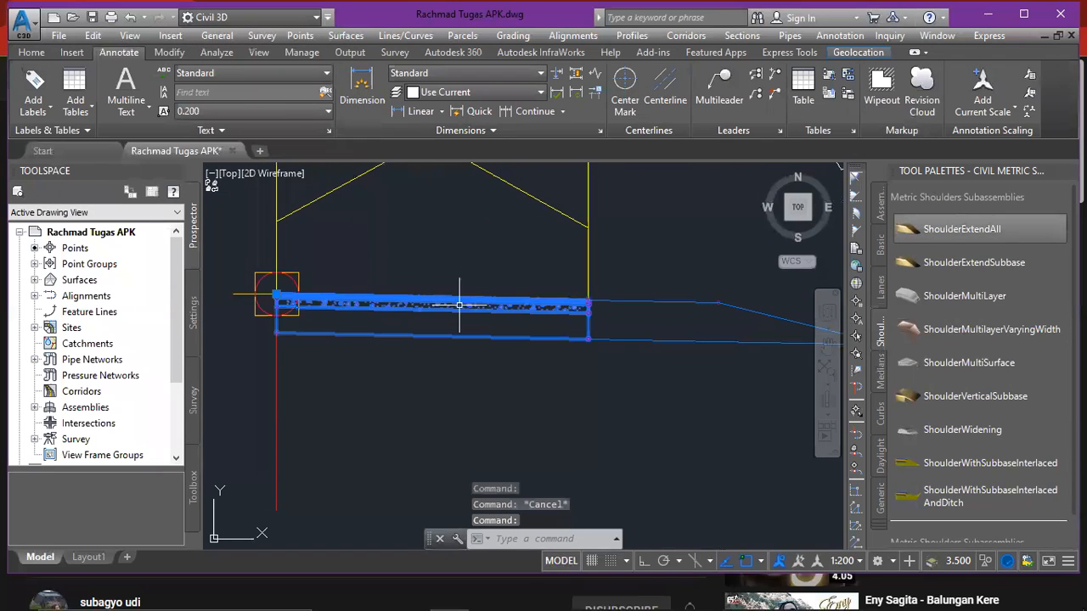
{"action": "left_click", "coordinate": [459, 304]}
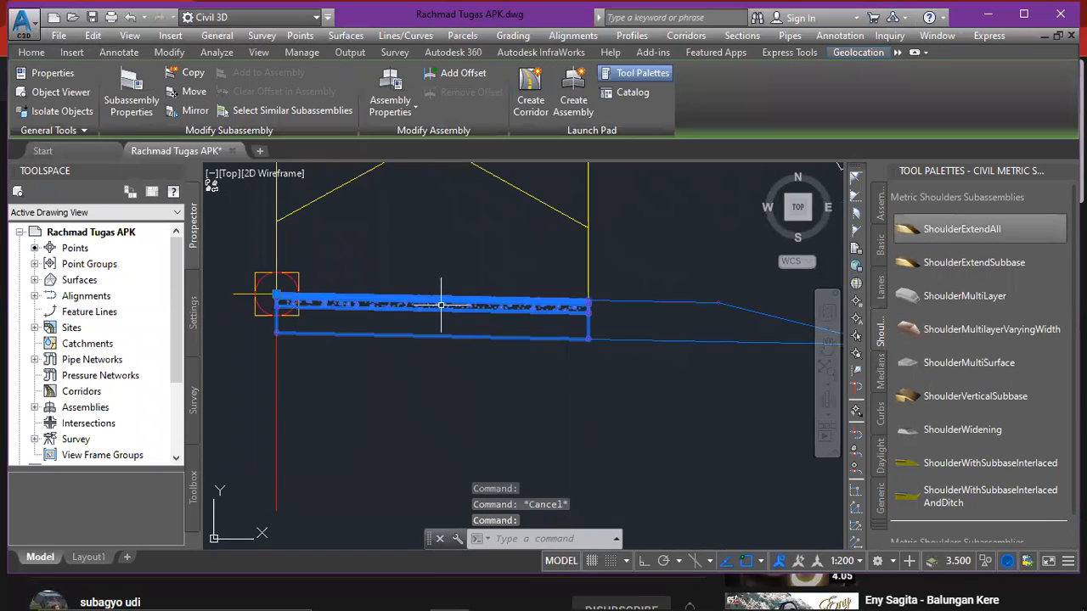
{"action": "right_click", "coordinate": [441, 305]}
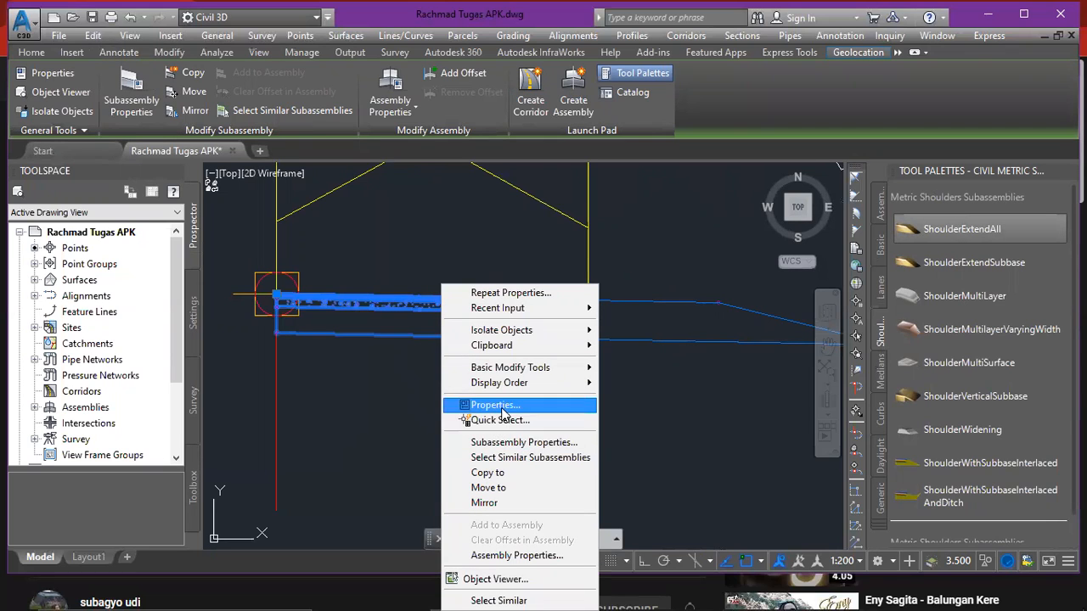
{"action": "left_click", "coordinate": [497, 405]}
{"action": "scroll", "coordinate": [251, 323], "scroll_direction": "down", "scroll_amount": 5}
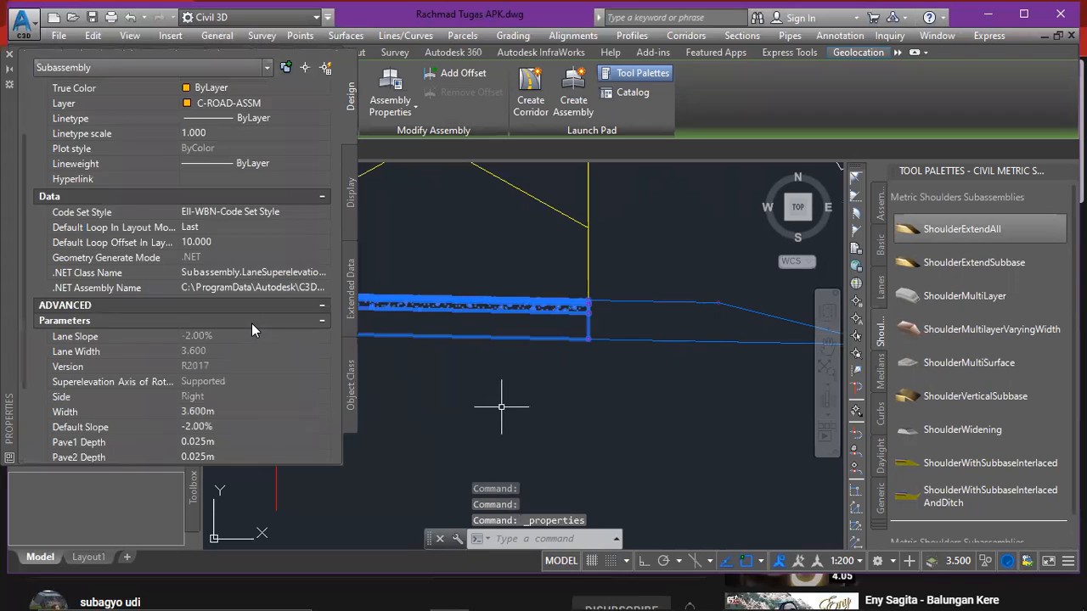
{"action": "middle_click_drag", "start_coordinate": [416, 295], "coordinate": [533, 309]}
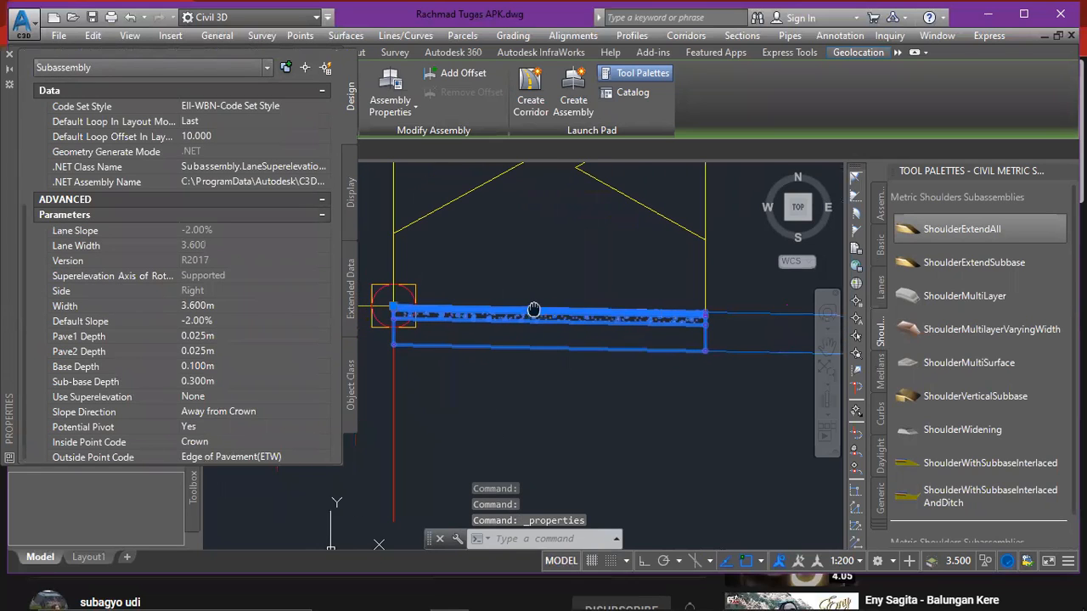
{"action": "left_click", "coordinate": [225, 306]}
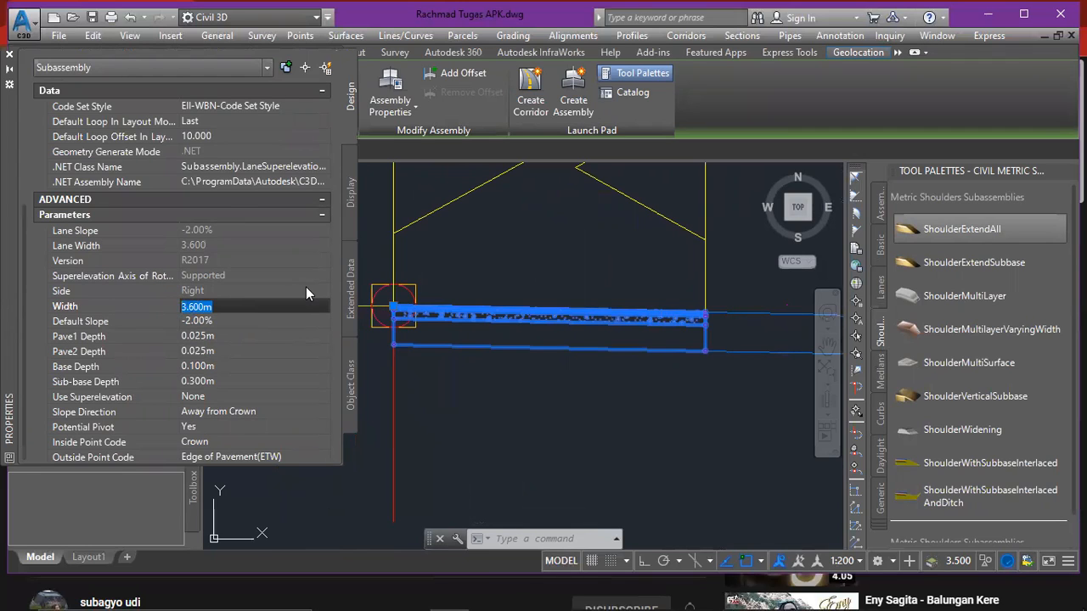
{"action": "type", "text": "3.5"}
- Set the right lane's Use Superelevation to Right Lane Outside and switch it to Right Lane Inside
{"action": "left_click", "coordinate": [204, 399]}
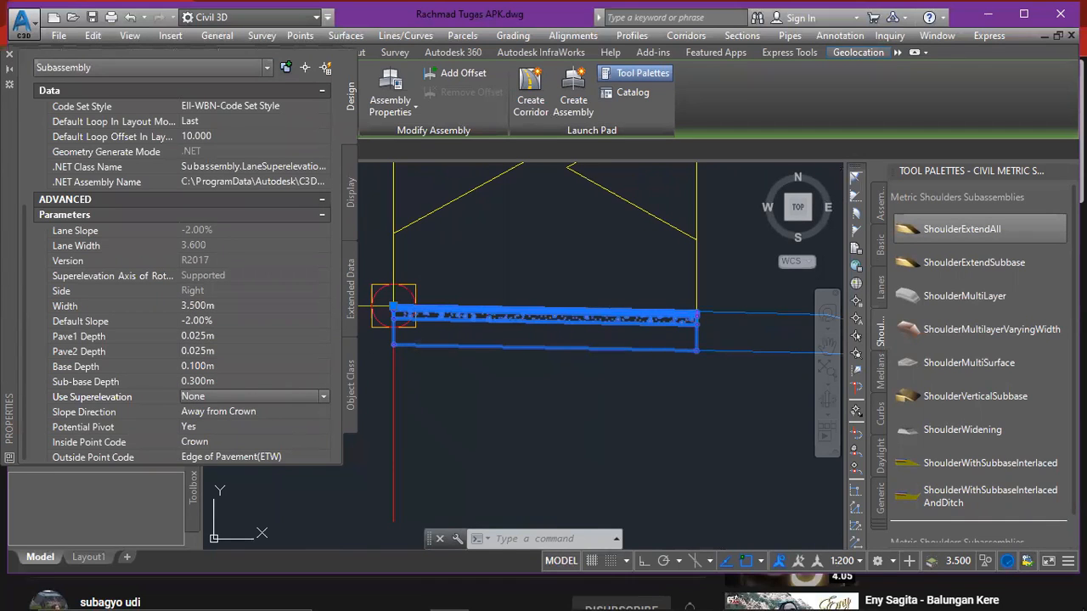
{"action": "left_click", "coordinate": [323, 396]}
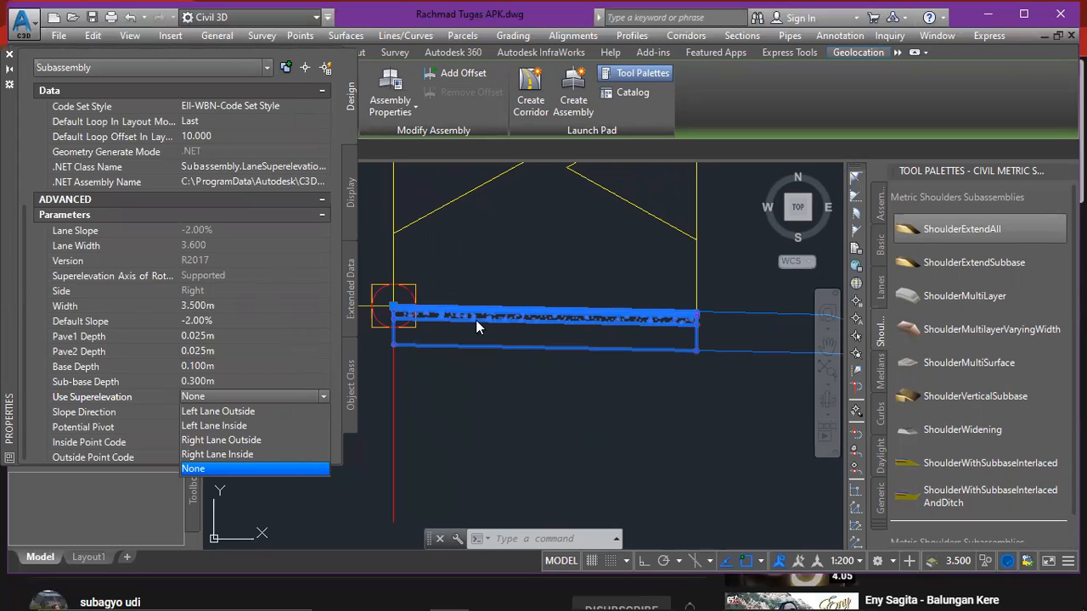
{"action": "left_click", "coordinate": [269, 438]}
{"action": "scroll", "coordinate": [223, 384], "scroll_direction": "down", "scroll_amount": 1}
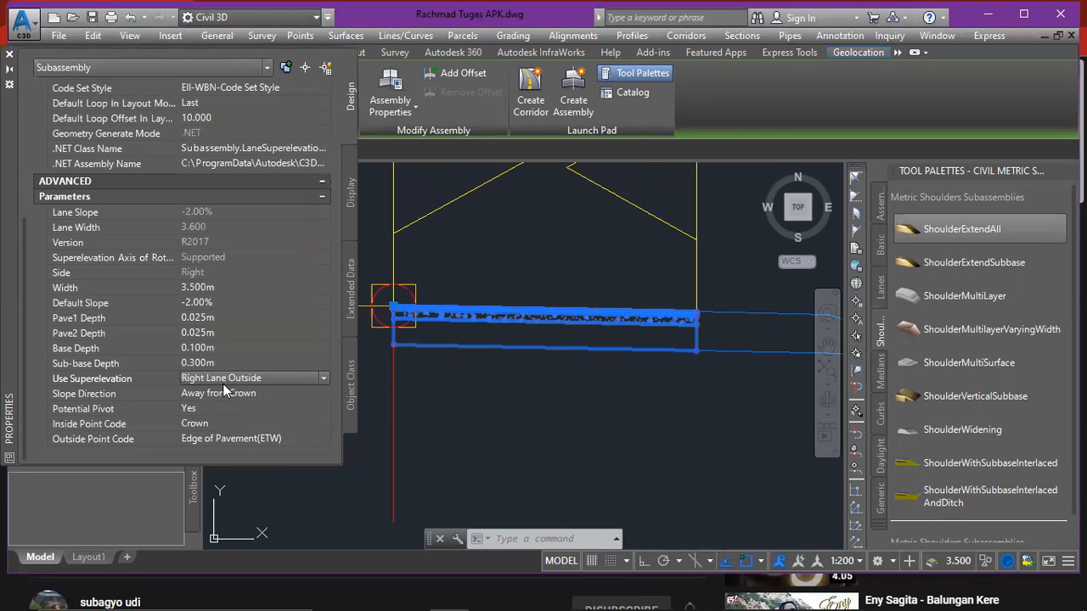
{"action": "scroll", "coordinate": [223, 384], "scroll_direction": "up", "scroll_amount": 4}
{"action": "scroll", "coordinate": [246, 376], "scroll_direction": "down", "scroll_amount": 1}
{"action": "scroll", "coordinate": [285, 355], "scroll_direction": "up", "scroll_amount": 5}
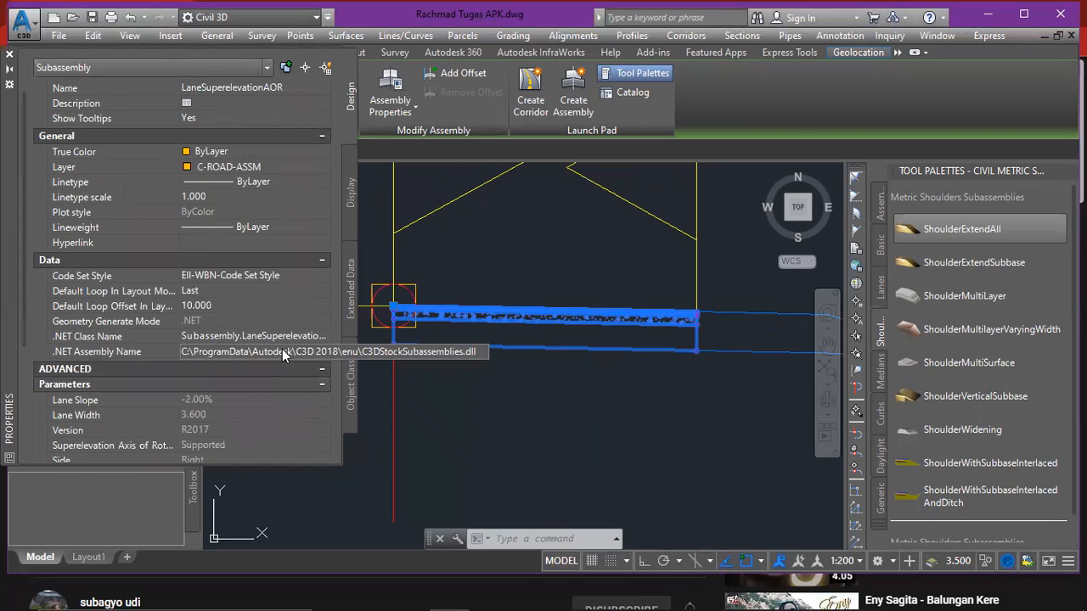
{"action": "scroll", "coordinate": [283, 350], "scroll_direction": "down", "scroll_amount": 4}
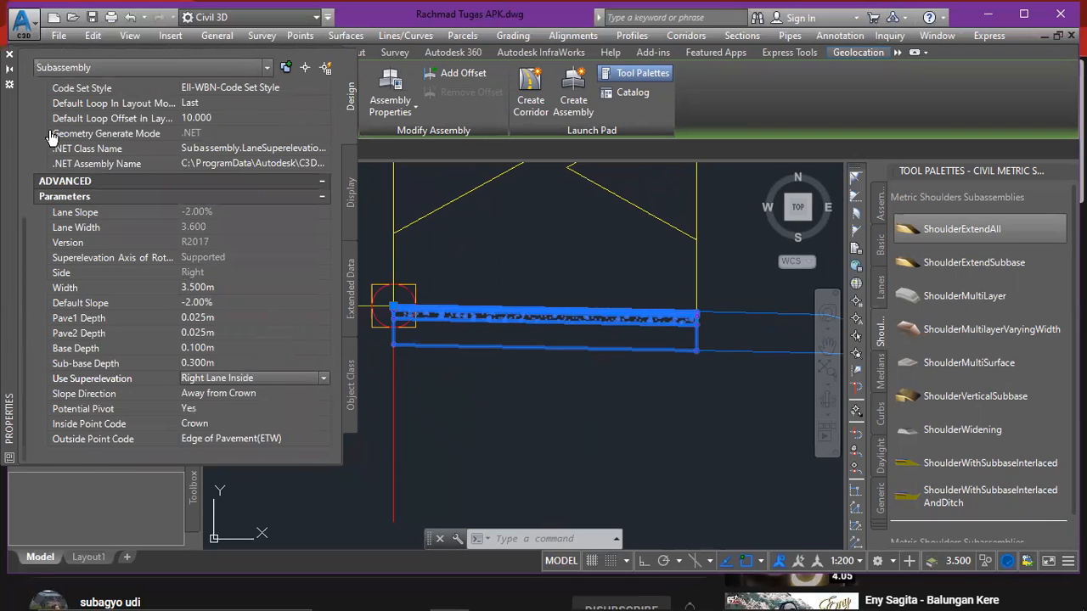
{"action": "left_click", "coordinate": [9, 58]}
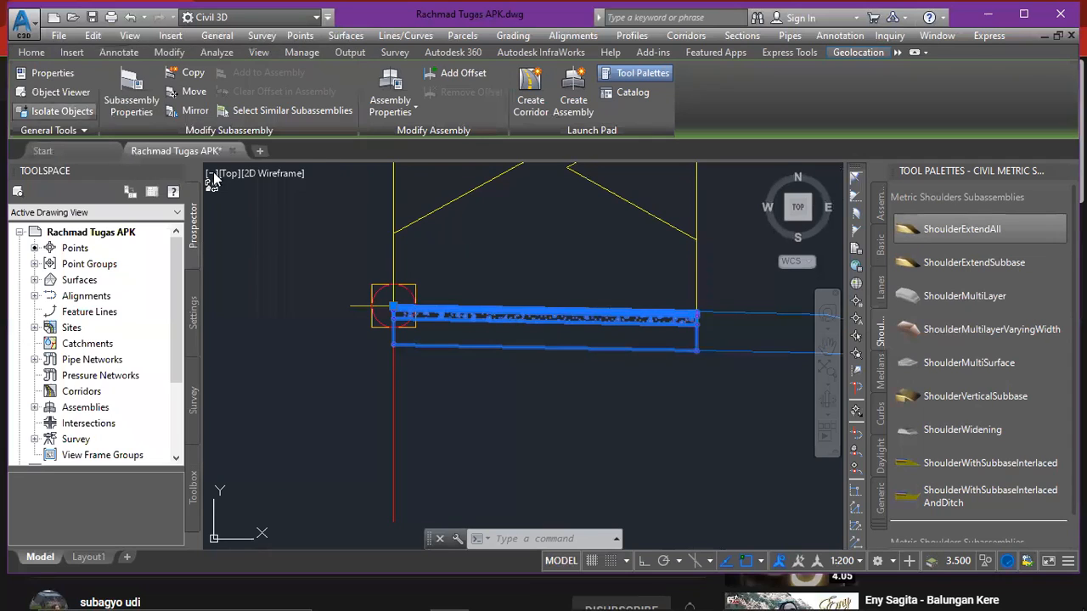
- Clear the lane selection and examine the right lane and shoulder out to the shoulder's outer end
{"action": "scroll", "coordinate": [450, 287], "scroll_direction": "down", "scroll_amount": 3}
{"action": "middle_click_drag", "start_coordinate": [463, 287], "coordinate": [461, 330]}
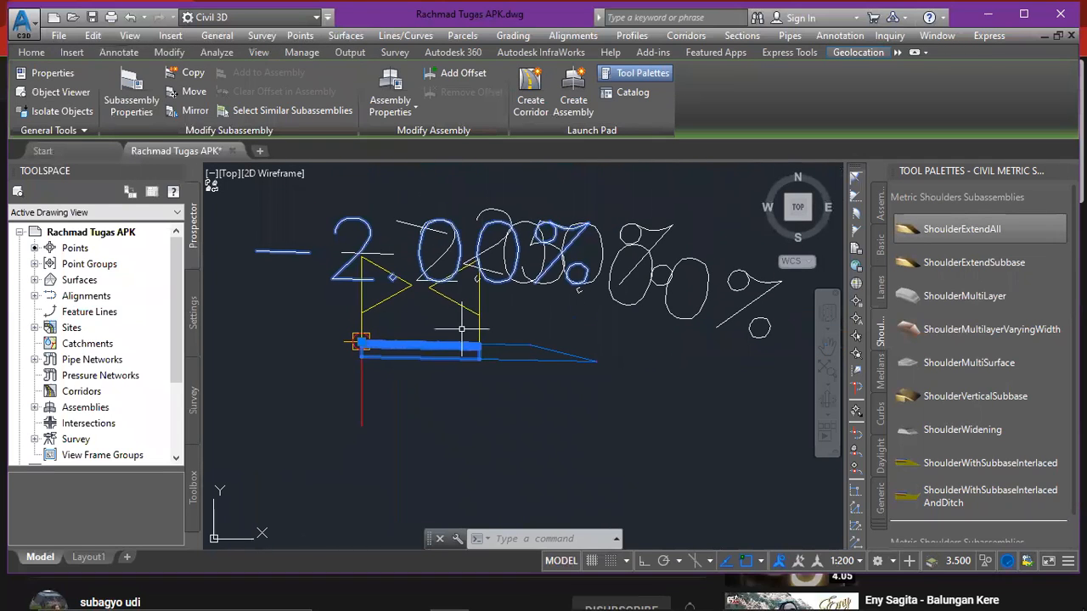
{"action": "key", "text": "Escape"}
{"action": "scroll", "coordinate": [461, 329], "scroll_direction": "up", "scroll_amount": 3}
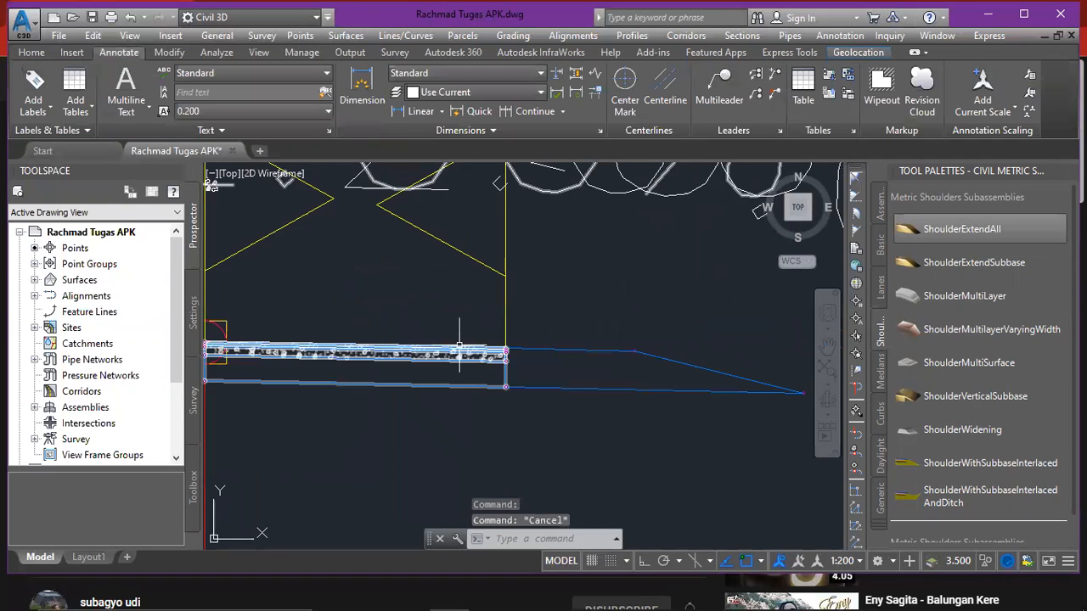
{"action": "middle_click_drag", "start_coordinate": [425, 352], "coordinate": [510, 303]}
{"action": "scroll", "coordinate": [424, 327], "scroll_direction": "down", "scroll_amount": 3}
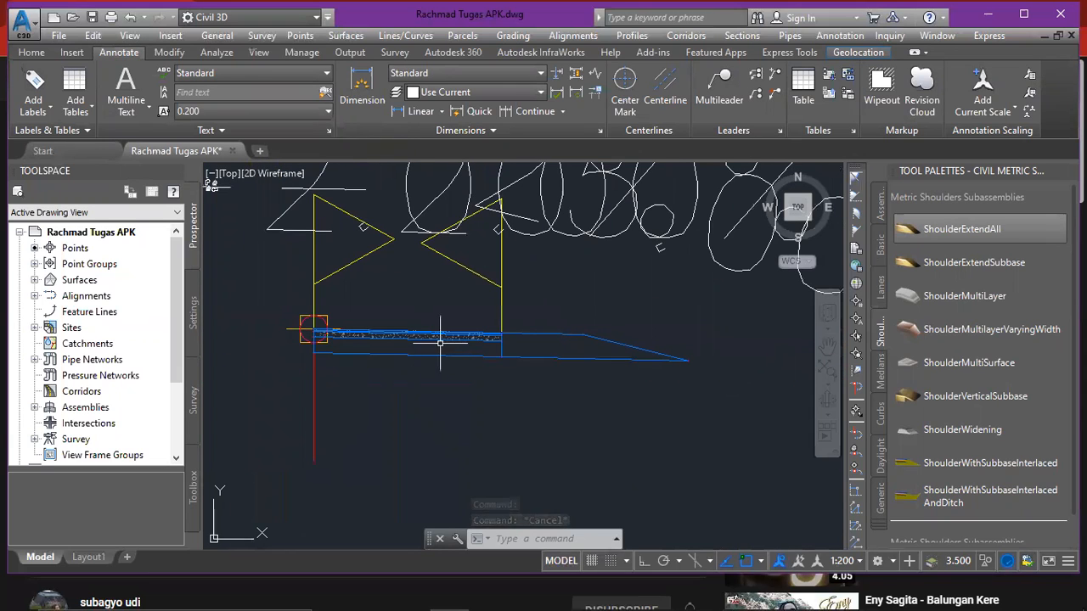
{"action": "scroll", "coordinate": [429, 351], "scroll_direction": "up", "scroll_amount": 2}
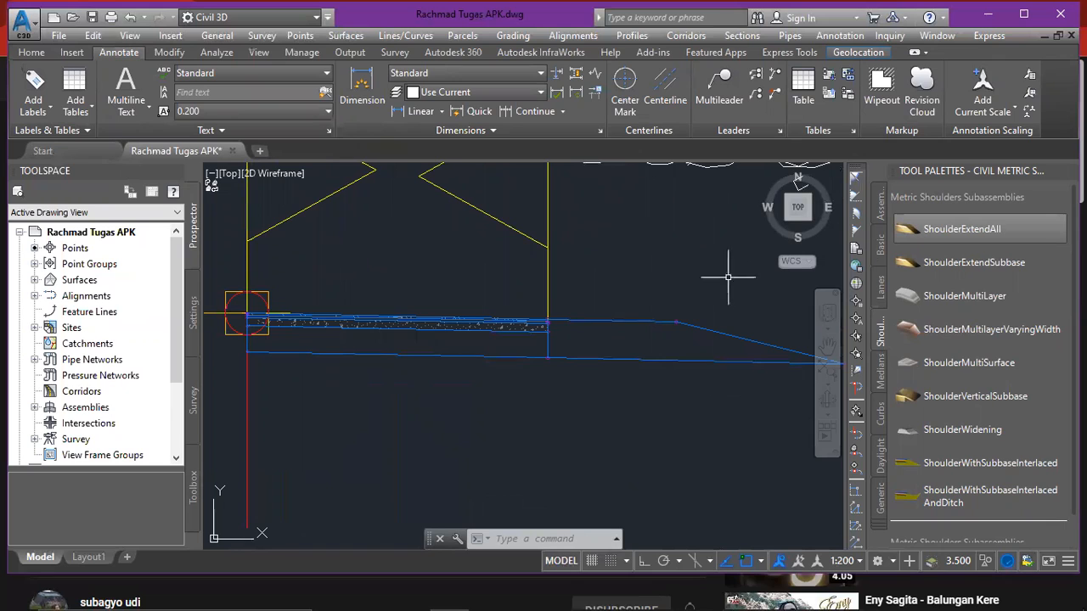
{"action": "middle_click_drag", "start_coordinate": [657, 306], "coordinate": [565, 302]}
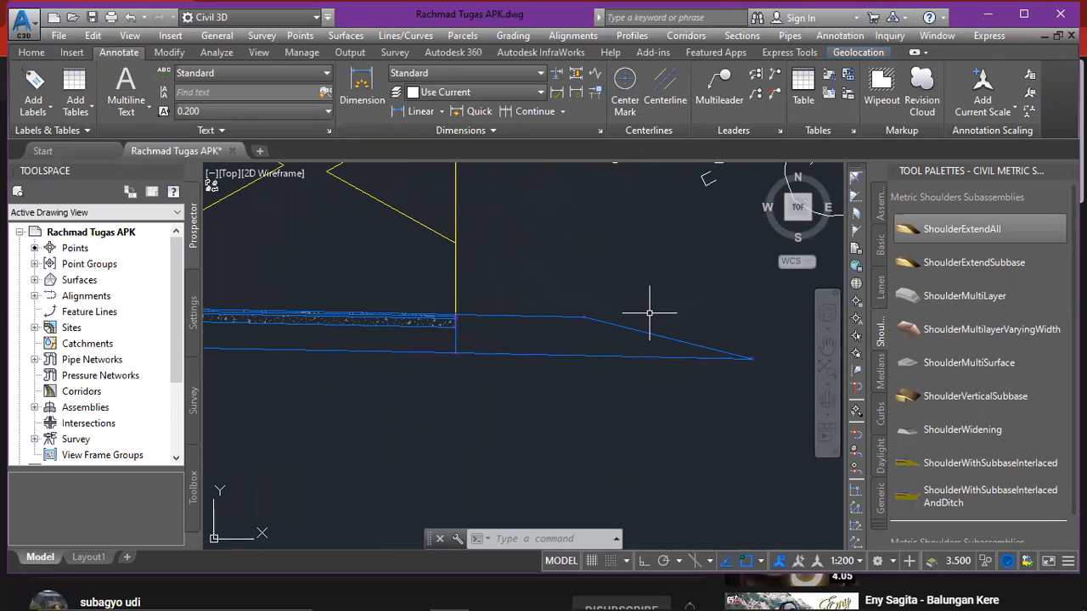
{"action": "mouse_move", "coordinate": [703, 308]}
{"action": "middle_mouse_down"}
{"action": "mouse_move", "coordinate": [666, 294]}
{"action": "mouse_move", "coordinate": [669, 312]}
{"action": "middle_mouse_up"}
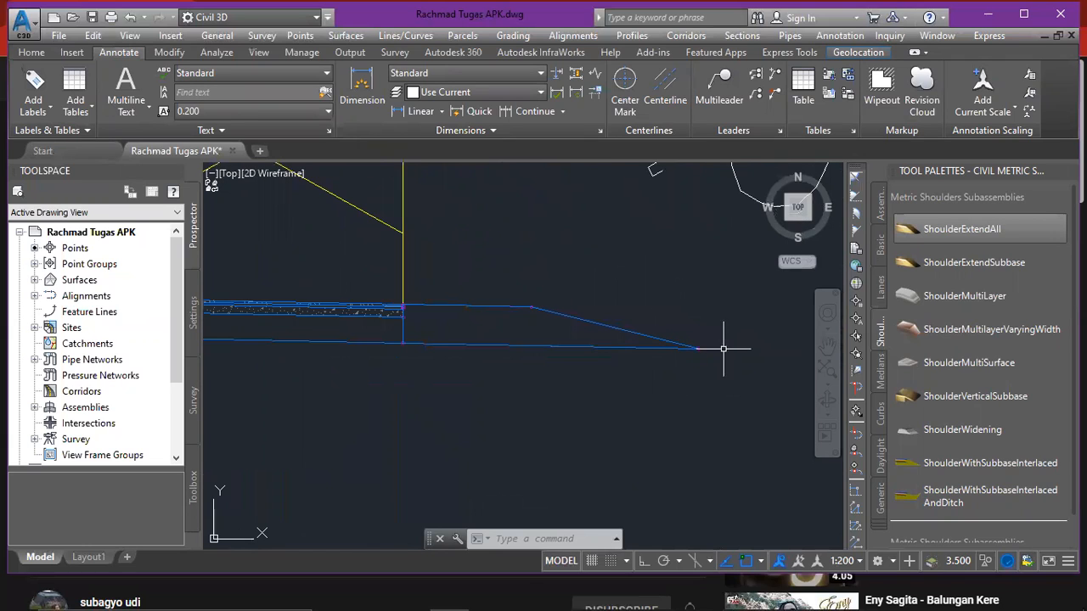
- Attach a DaylightGeneral subassembly to the marker at the outer end of the right shoulder
{"action": "scroll", "coordinate": [708, 342], "scroll_direction": "up", "scroll_amount": 2}
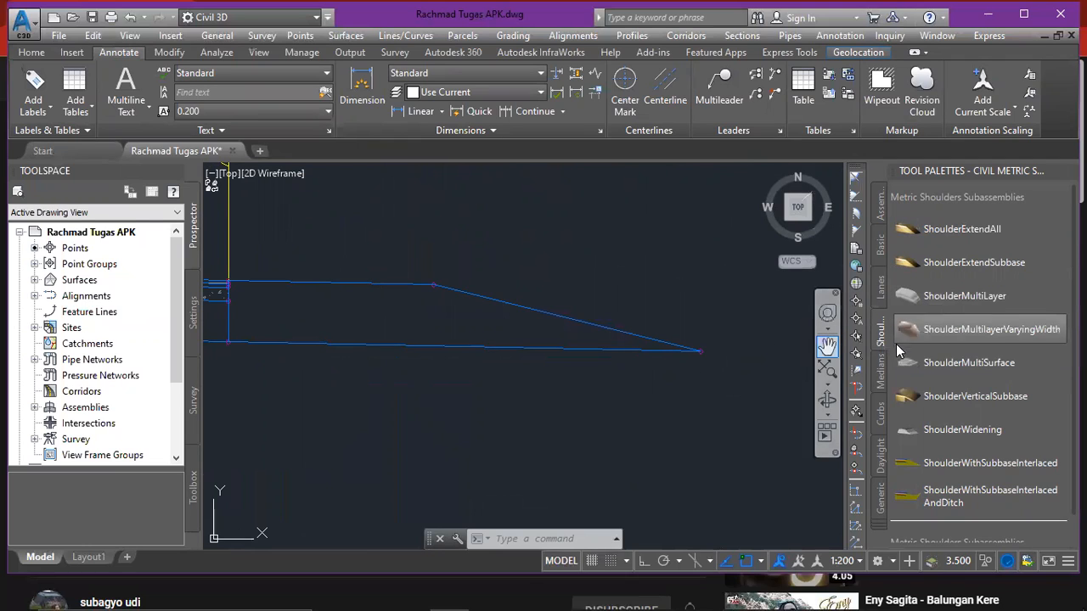
{"action": "left_click", "coordinate": [880, 450]}
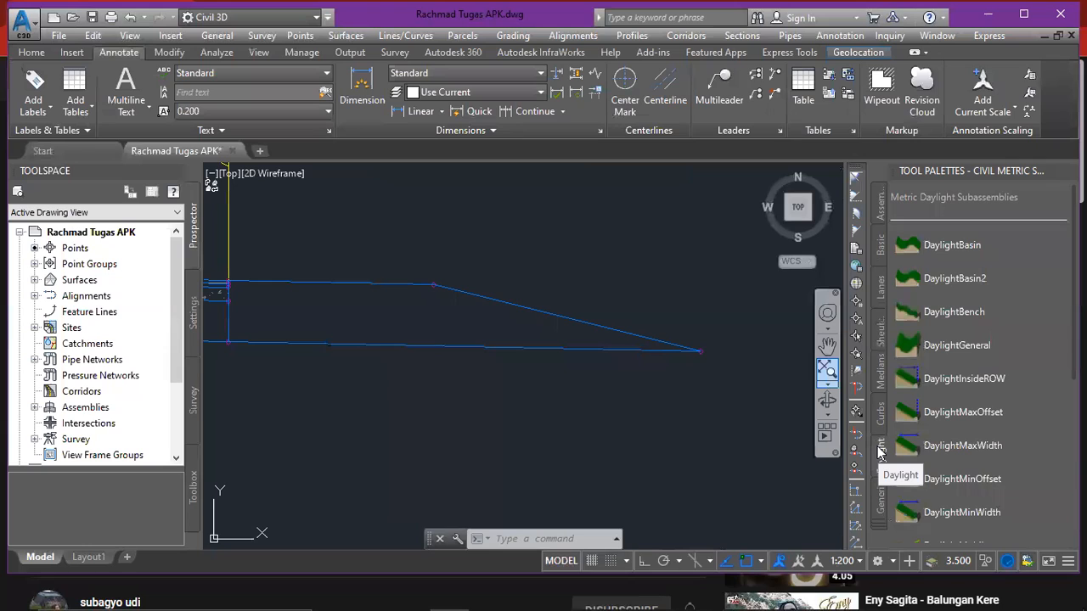
{"action": "left_click", "coordinate": [927, 348]}
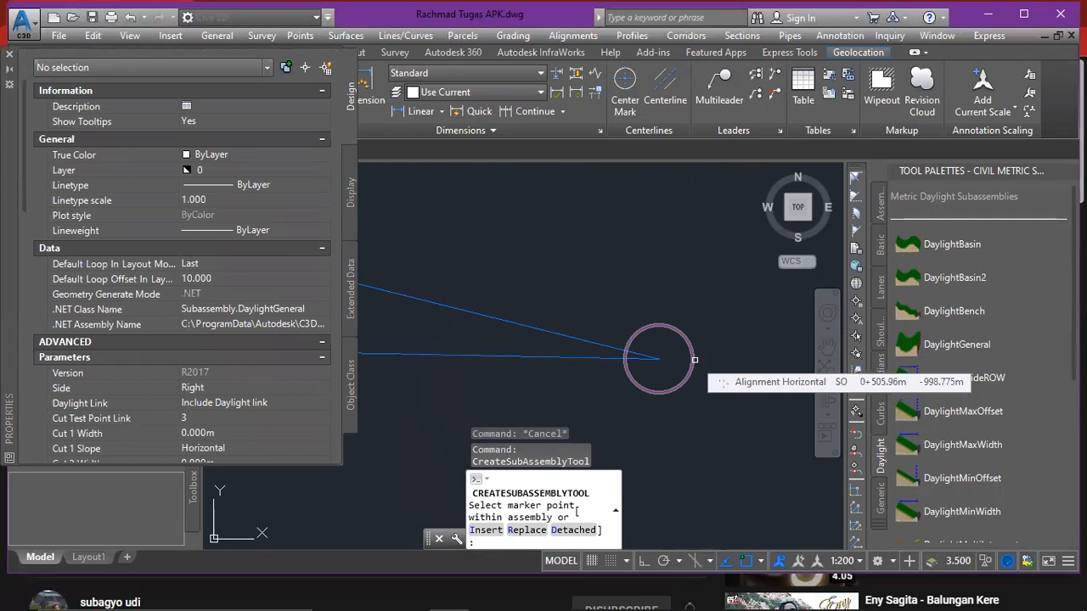
{"action": "left_click", "coordinate": [694, 360]}
{"action": "scroll", "coordinate": [694, 360], "scroll_direction": "down", "scroll_amount": 4}
{"action": "mouse_move", "coordinate": [699, 363]}
{"action": "middle_mouse_down"}
{"action": "mouse_move", "coordinate": [594, 385]}
{"action": "mouse_move", "coordinate": [533, 381]}
{"action": "middle_mouse_up"}
{"action": "scroll", "coordinate": [593, 384], "scroll_direction": "down", "scroll_amount": 3}
{"action": "middle_click_drag", "start_coordinate": [669, 379], "coordinate": [645, 361]}
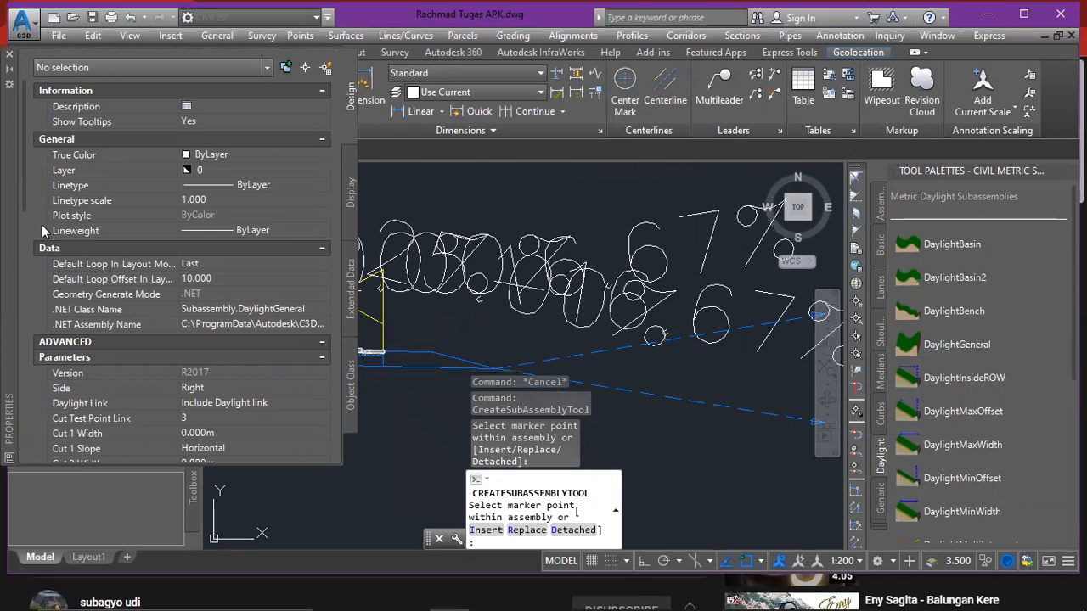
{"action": "key", "text": "Escape"}
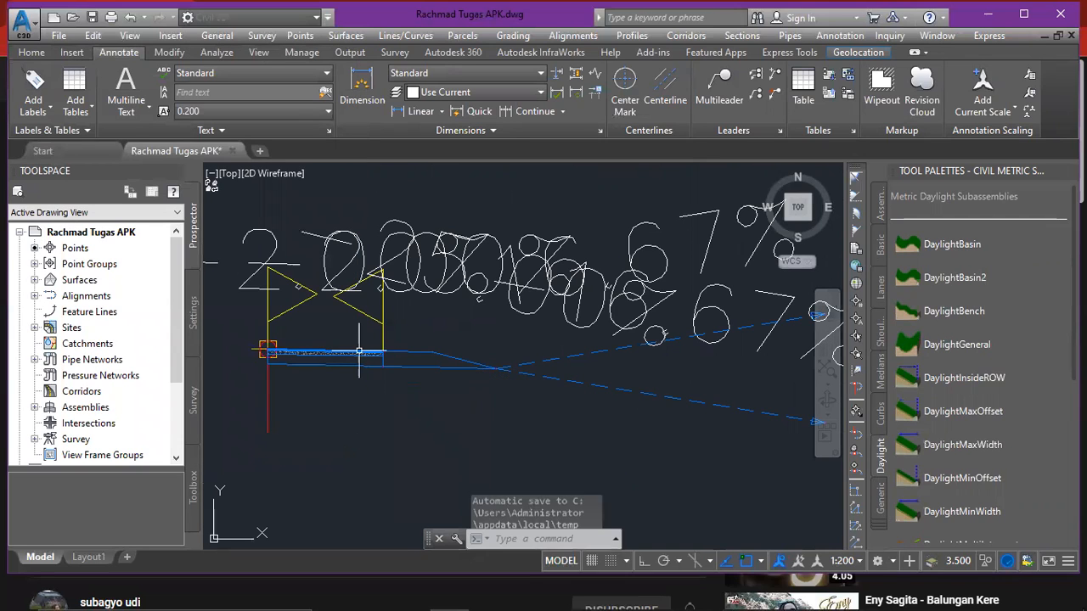
- Examine the dashed daylight links extending from the outer end of the right shoulder
{"action": "middle_click_drag", "start_coordinate": [697, 335], "coordinate": [508, 294]}
{"action": "middle_click_drag", "start_coordinate": [393, 305], "coordinate": [501, 308]}
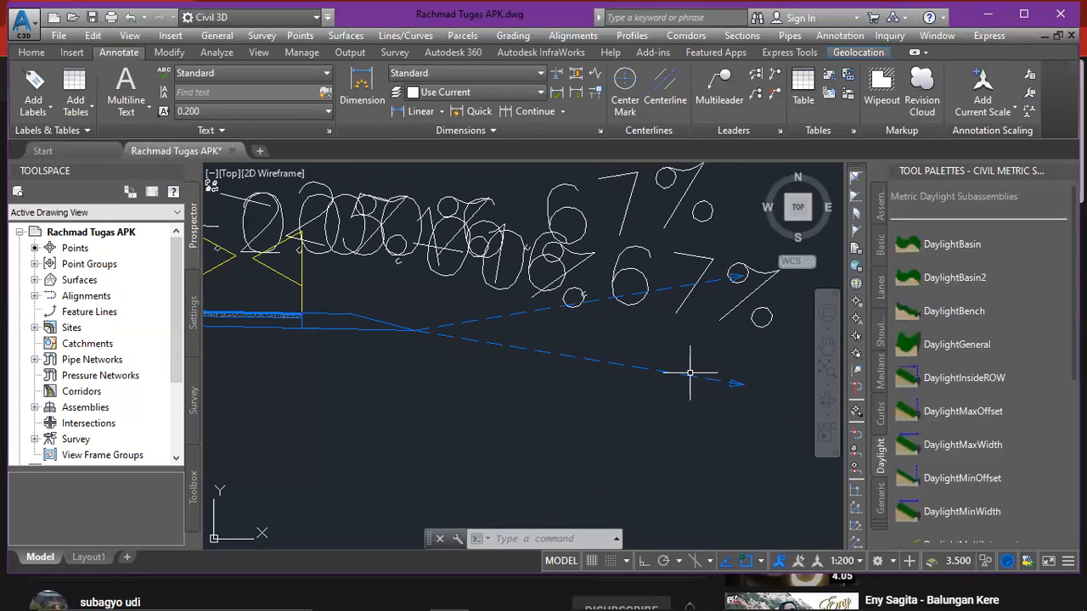
{"action": "scroll", "coordinate": [689, 374], "scroll_direction": "up", "scroll_amount": 3}
{"action": "scroll", "coordinate": [685, 378], "scroll_direction": "down", "scroll_amount": 1}
{"action": "scroll", "coordinate": [686, 379], "scroll_direction": "up", "scroll_amount": 2}
{"action": "scroll", "coordinate": [624, 378], "scroll_direction": "up", "scroll_amount": 1}
{"action": "scroll", "coordinate": [538, 340], "scroll_direction": "down", "scroll_amount": 1}
{"action": "scroll", "coordinate": [546, 336], "scroll_direction": "down", "scroll_amount": 1}
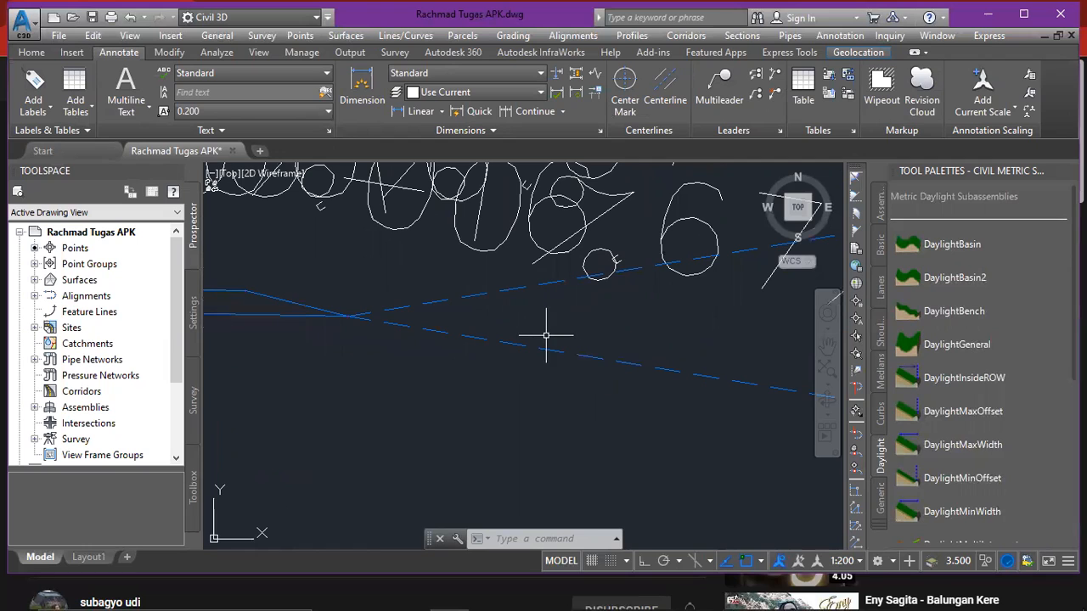
- Open the properties of the right DaylightGeneral subassembly and set its Flat Cut Slope to 3:1
{"action": "mouse_move", "coordinate": [546, 348]}
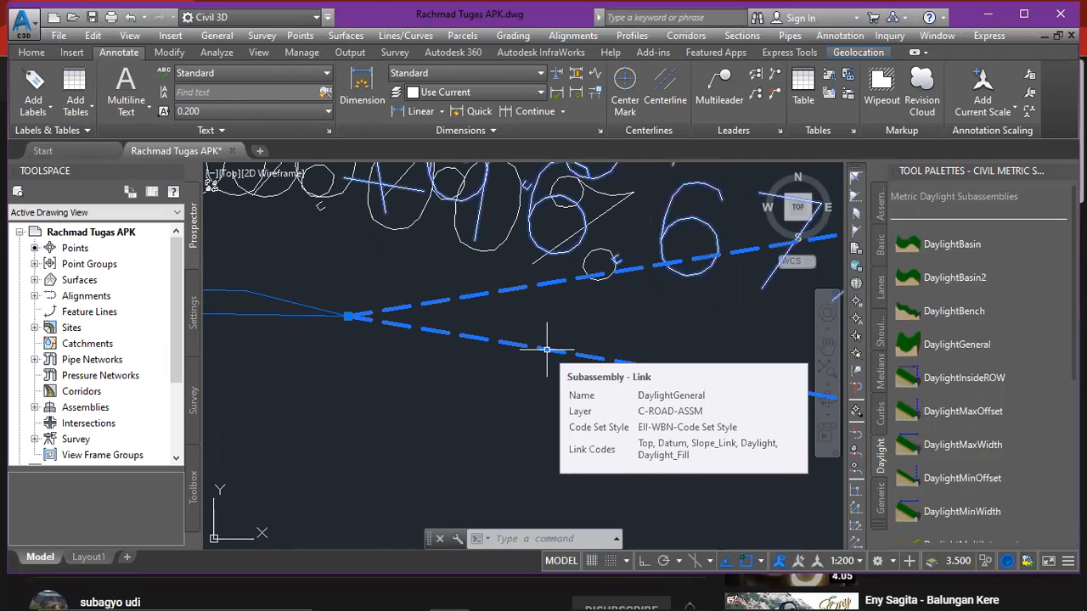
{"action": "left_click", "coordinate": [547, 349]}
{"action": "right_click", "coordinate": [546, 351]}
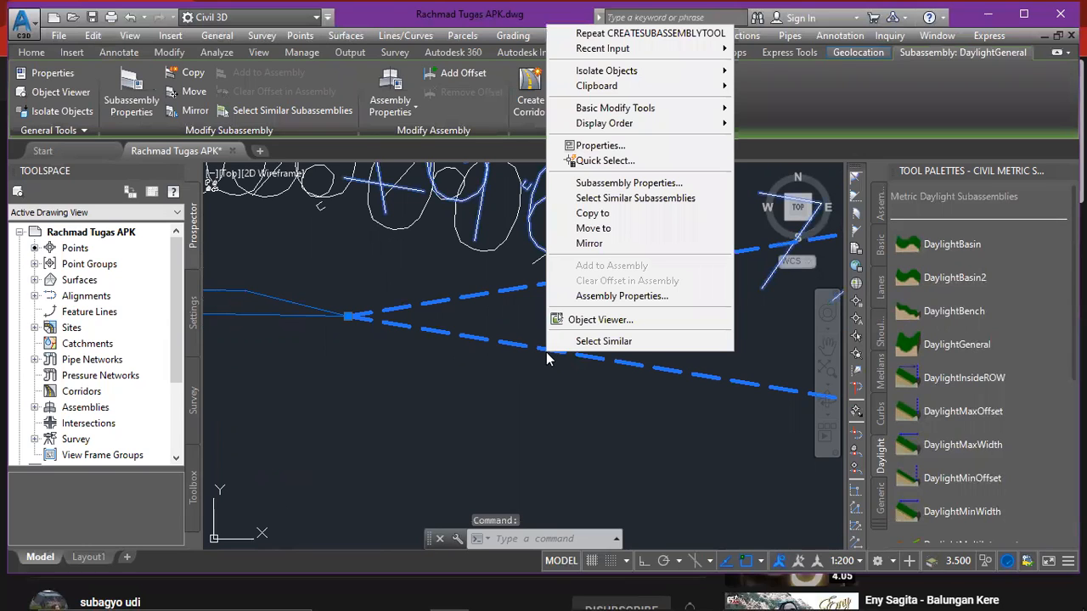
{"action": "left_click", "coordinate": [598, 146]}
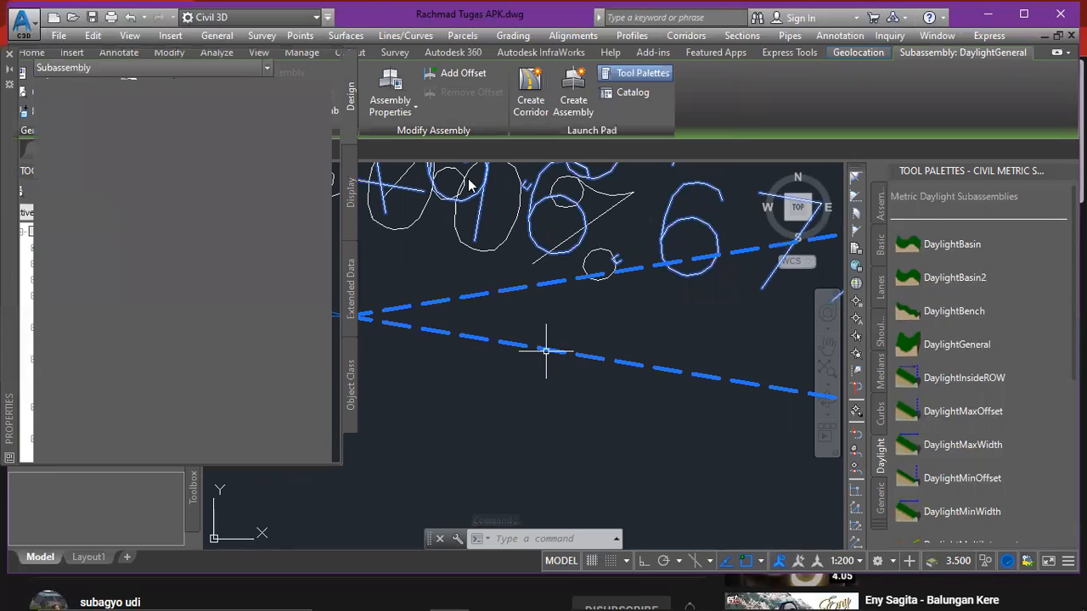
{"action": "scroll", "coordinate": [253, 316], "scroll_direction": "down", "scroll_amount": 4}
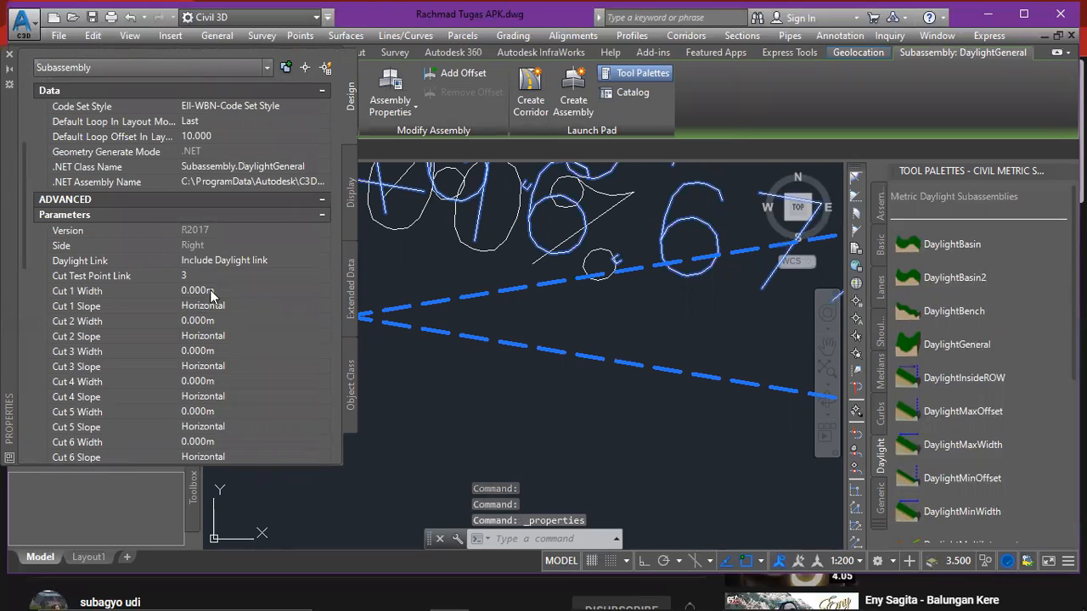
{"action": "scroll", "coordinate": [231, 257], "scroll_direction": "down", "scroll_amount": 4}
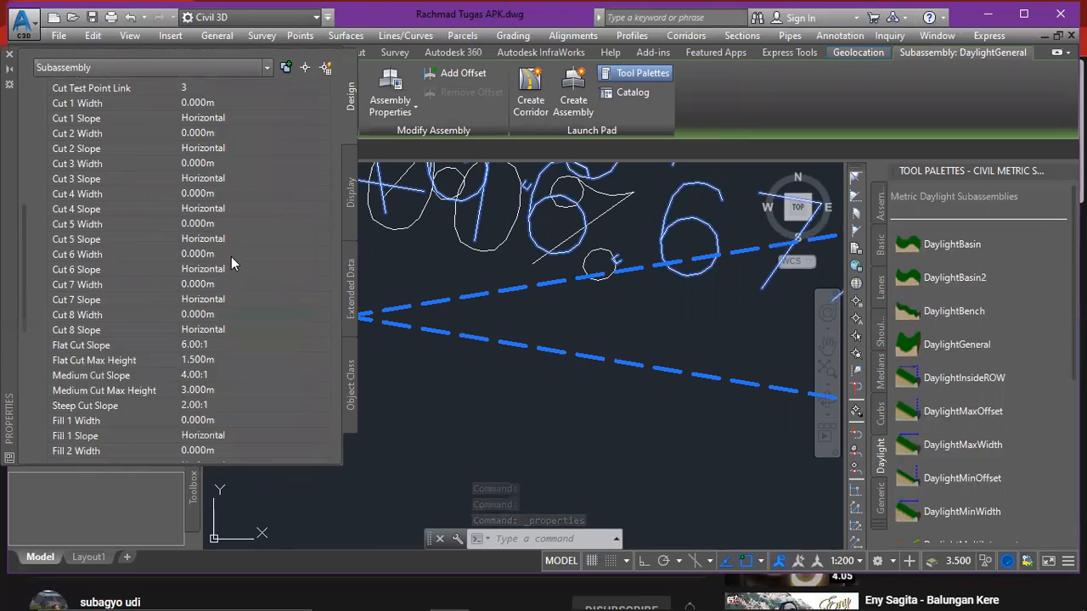
{"action": "scroll", "coordinate": [231, 256], "scroll_direction": "up", "scroll_amount": 3}
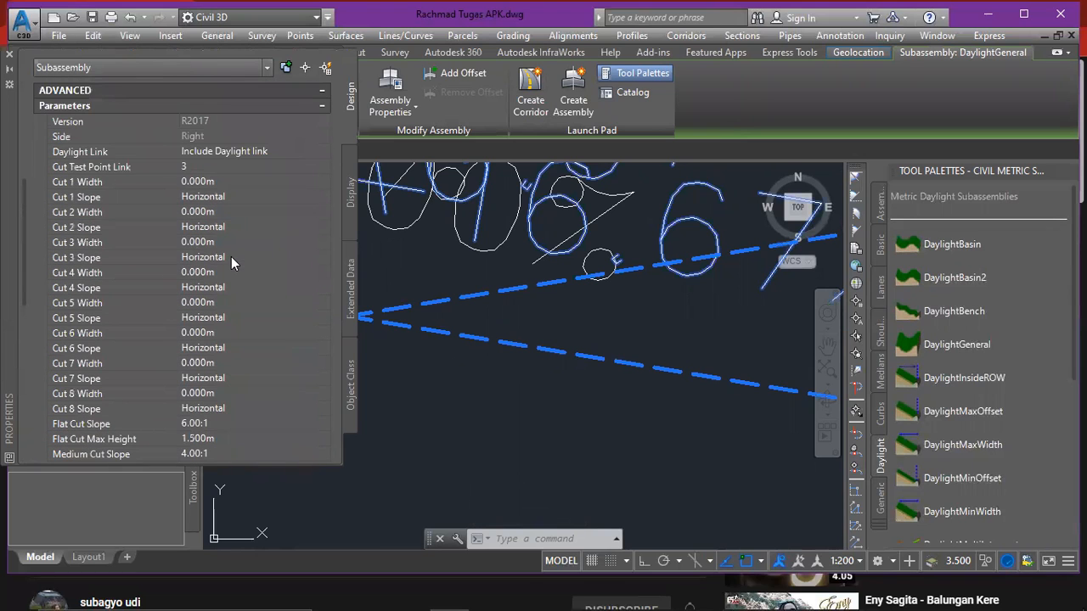
{"action": "scroll", "coordinate": [231, 256], "scroll_direction": "up", "scroll_amount": 2}
{"action": "scroll", "coordinate": [231, 256], "scroll_direction": "down", "scroll_amount": 5}
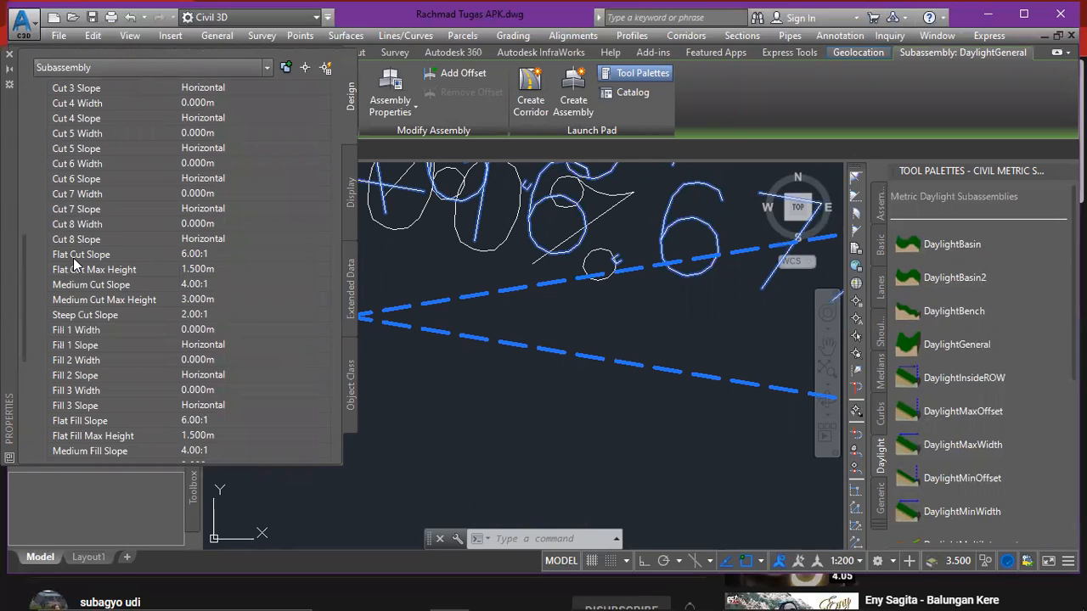
{"action": "left_click", "coordinate": [216, 252]}
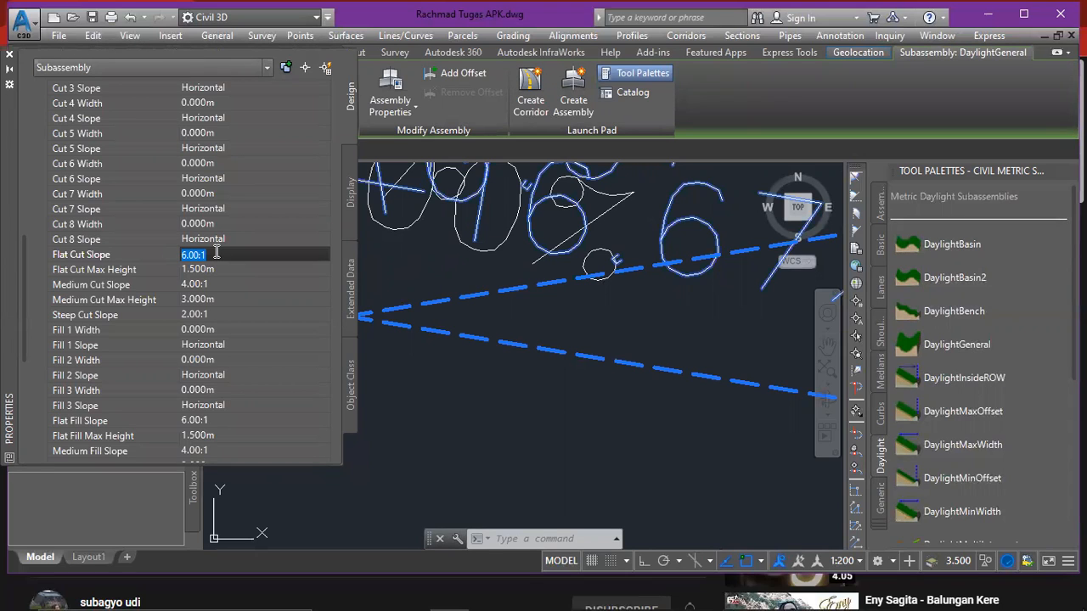
{"action": "type", "text": "3"}
- Set the daylight's Medium Cut Slope and Steep Cut Slope to 3:1 and dismiss the event viewer
{"action": "left_click", "coordinate": [212, 283]}
{"action": "type", "text": "3"}
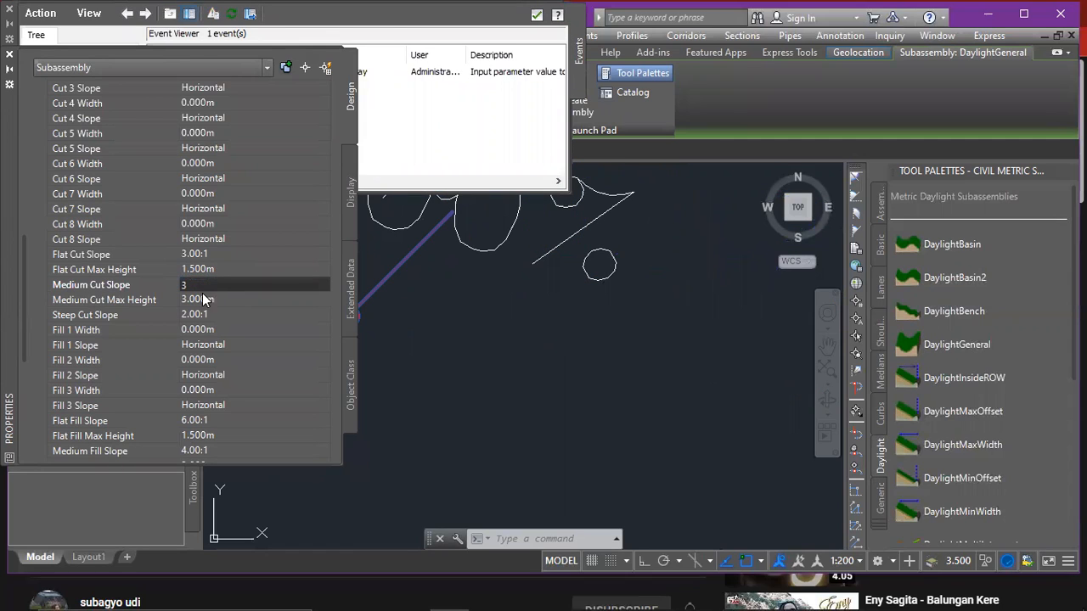
{"action": "left_click", "coordinate": [224, 315]}
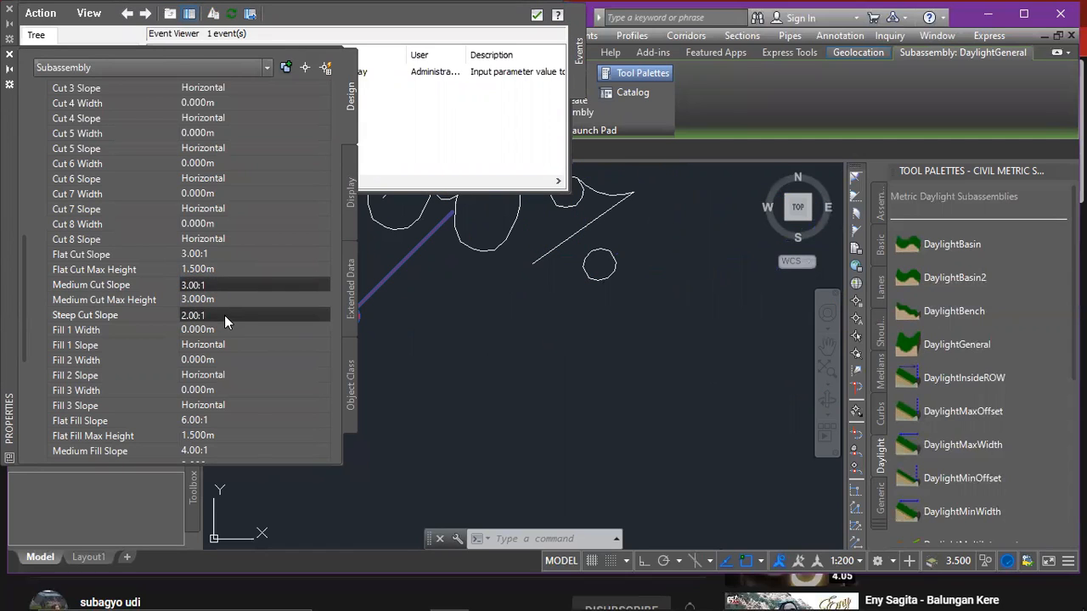
{"action": "type", "text": "3"}
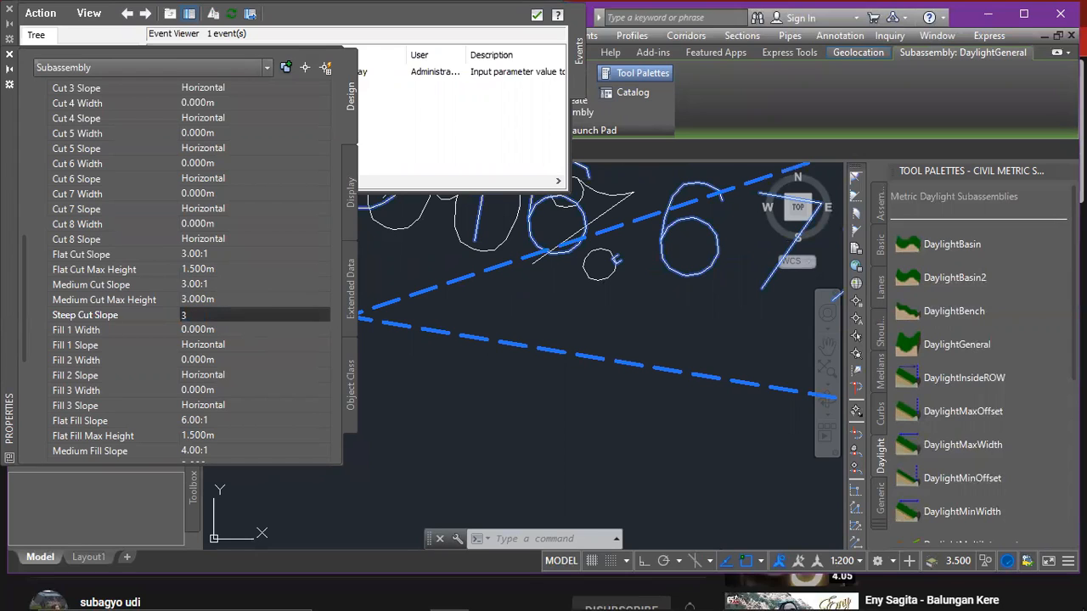
{"action": "left_click", "coordinate": [91, 9]}
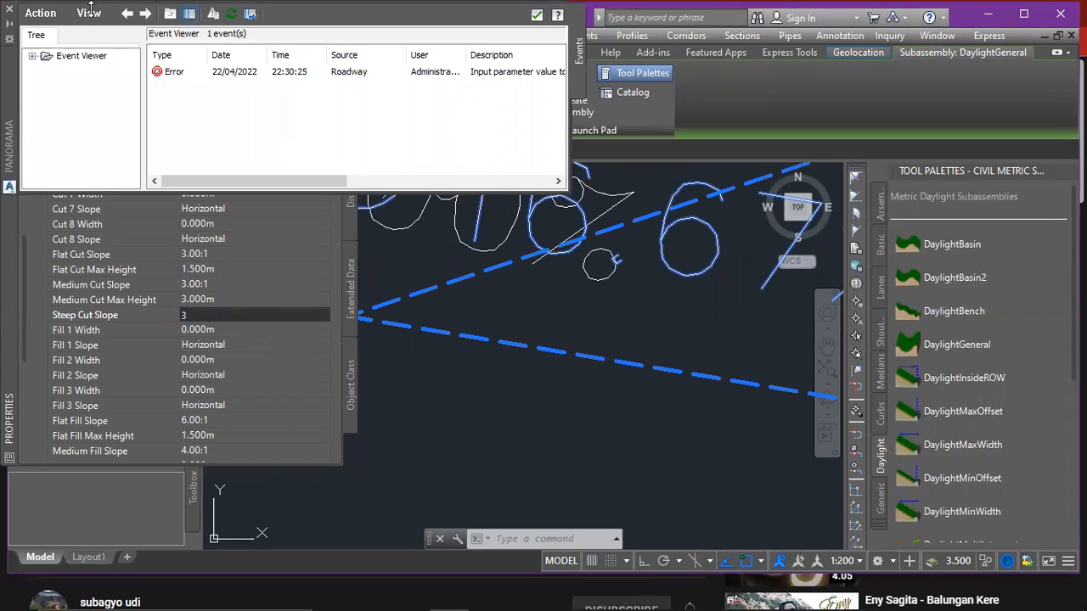
{"action": "left_click", "coordinate": [12, 13]}
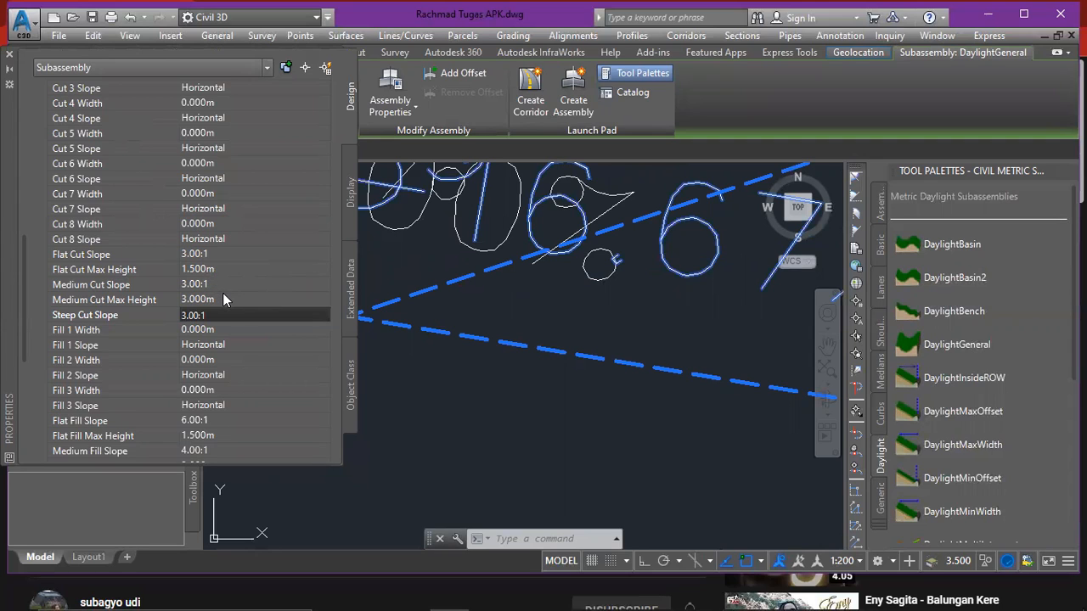
- Set the daylight's Flat, Medium and Steep Fill Slopes to 3:1 and dismiss the event viewer
{"action": "scroll", "coordinate": [222, 299], "scroll_direction": "down", "scroll_amount": 2}
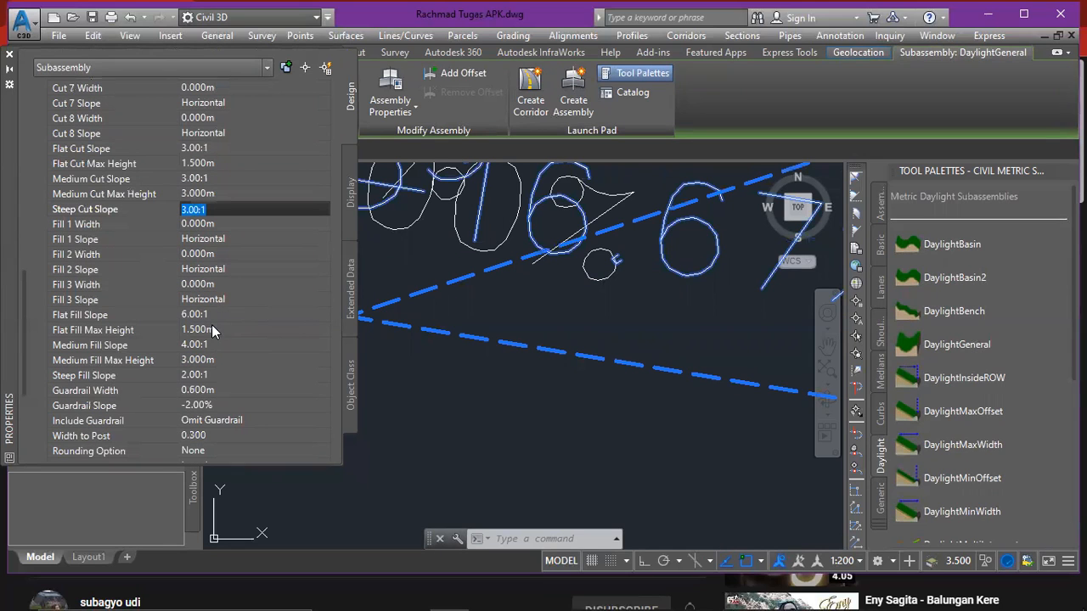
{"action": "left_click", "coordinate": [203, 316]}
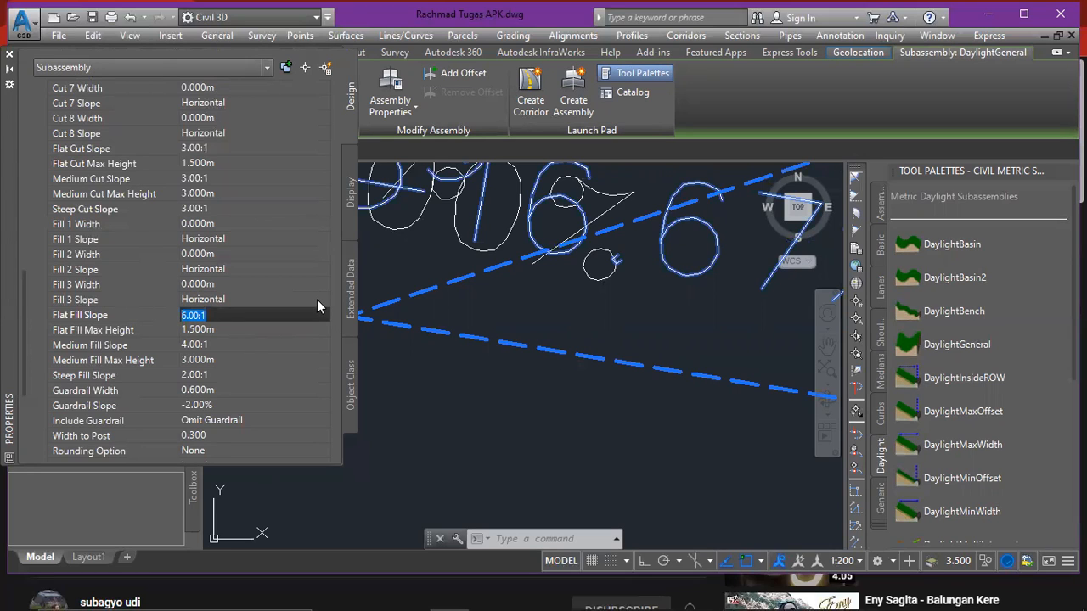
{"action": "type", "text": "3"}
{"action": "left_click", "coordinate": [241, 346]}
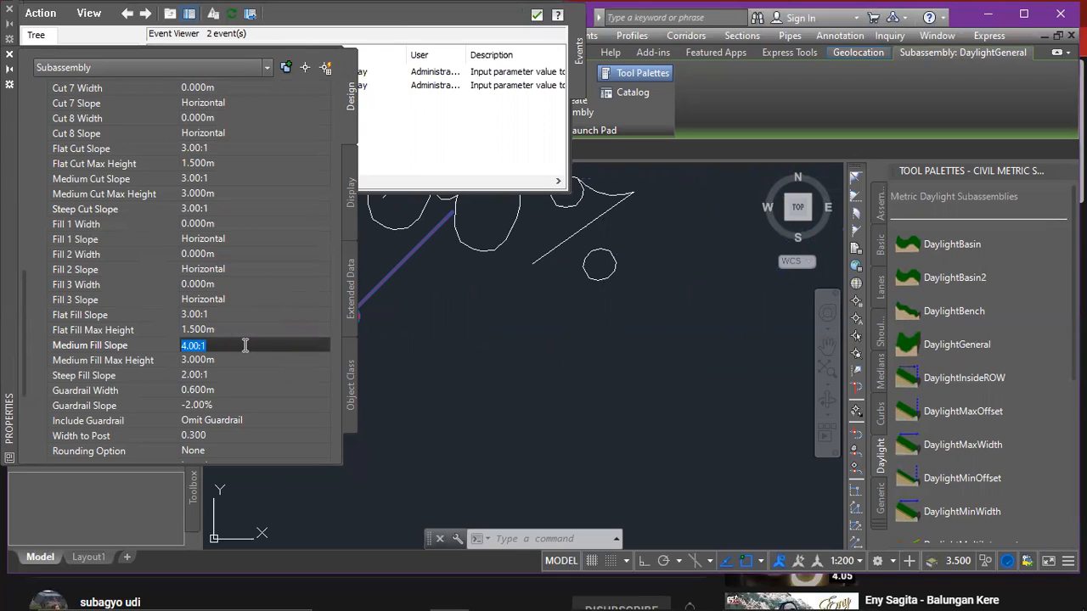
{"action": "type", "text": "3"}
{"action": "left_click", "coordinate": [219, 374]}
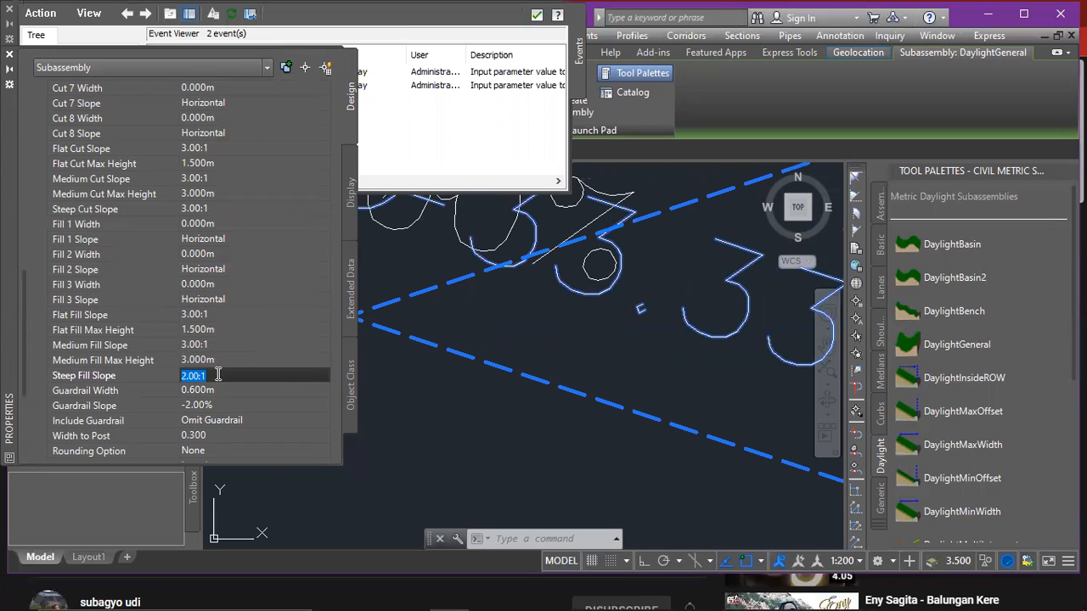
{"action": "type", "text": "3"}
{"action": "key", "text": "Tab"}
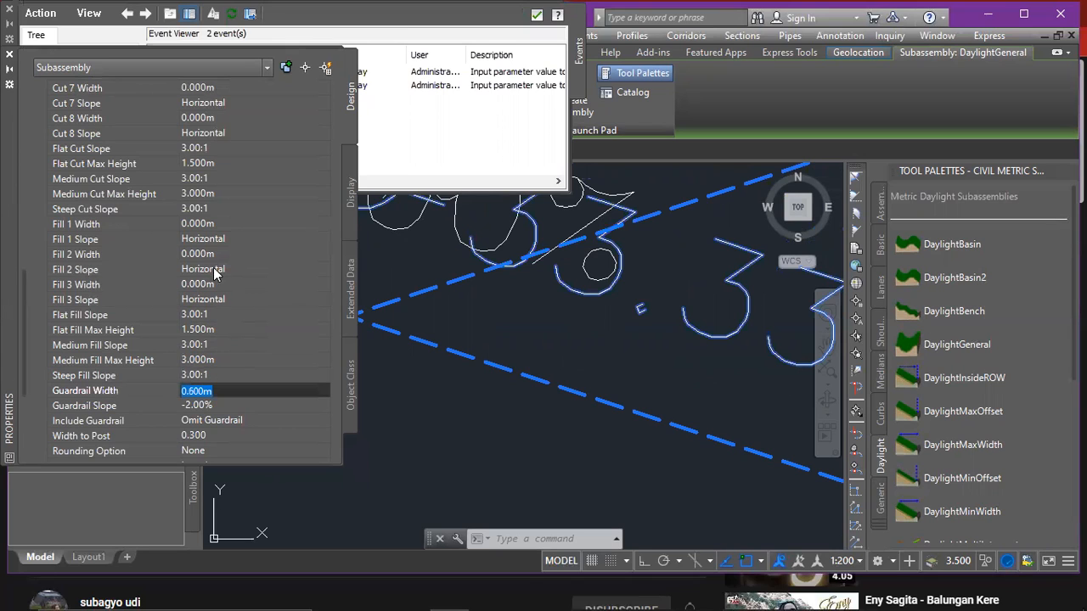
{"action": "left_click", "coordinate": [8, 10]}
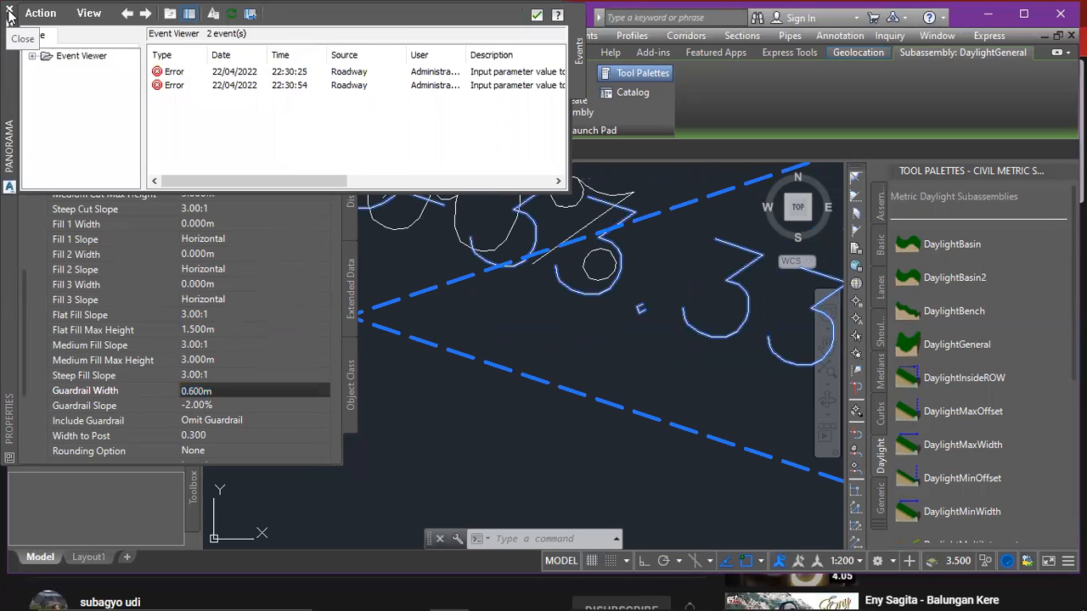
{"action": "left_click", "coordinate": [9, 15]}
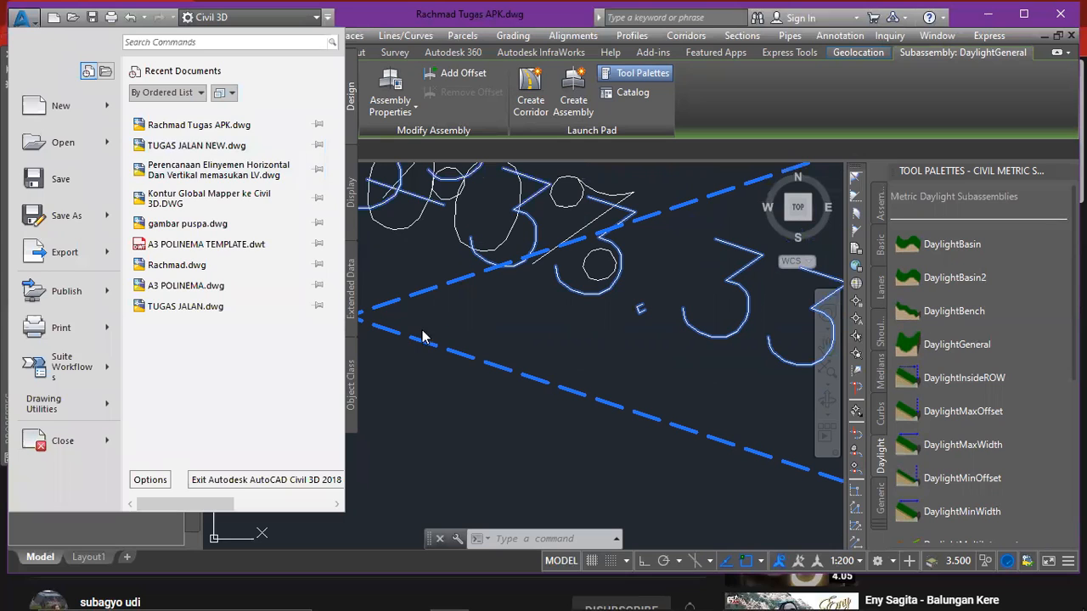
{"action": "left_click", "coordinate": [452, 311]}
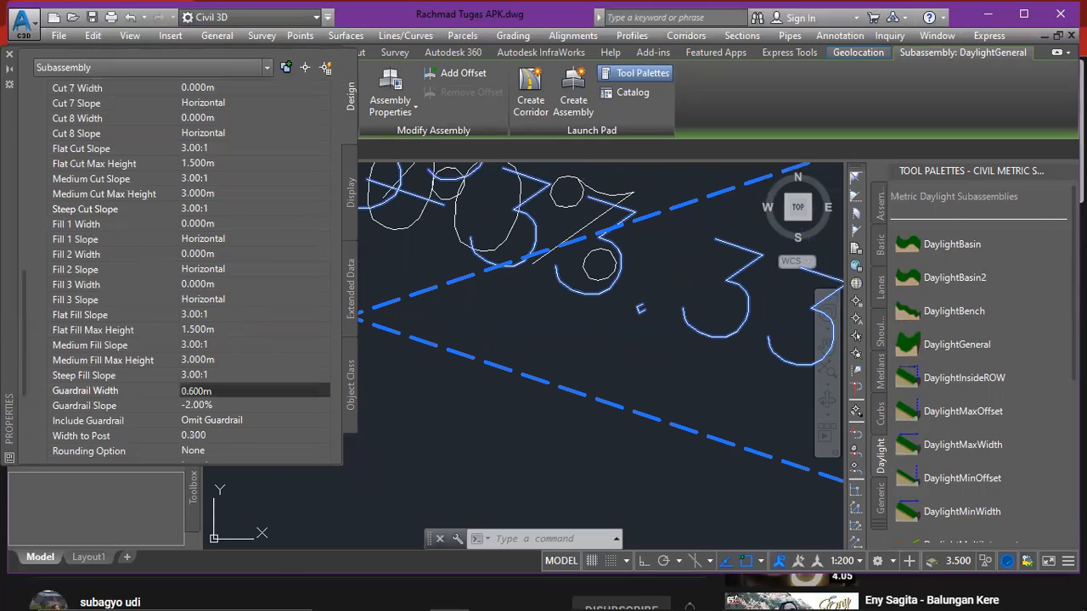
- Close the daylight properties, clear the selection and examine the right half of the assembly from baseline to daylight links
{"action": "left_click", "coordinate": [9, 54]}
{"action": "scroll", "coordinate": [424, 298], "scroll_direction": "down", "scroll_amount": 2}
{"action": "scroll", "coordinate": [407, 311], "scroll_direction": "down", "scroll_amount": 3}
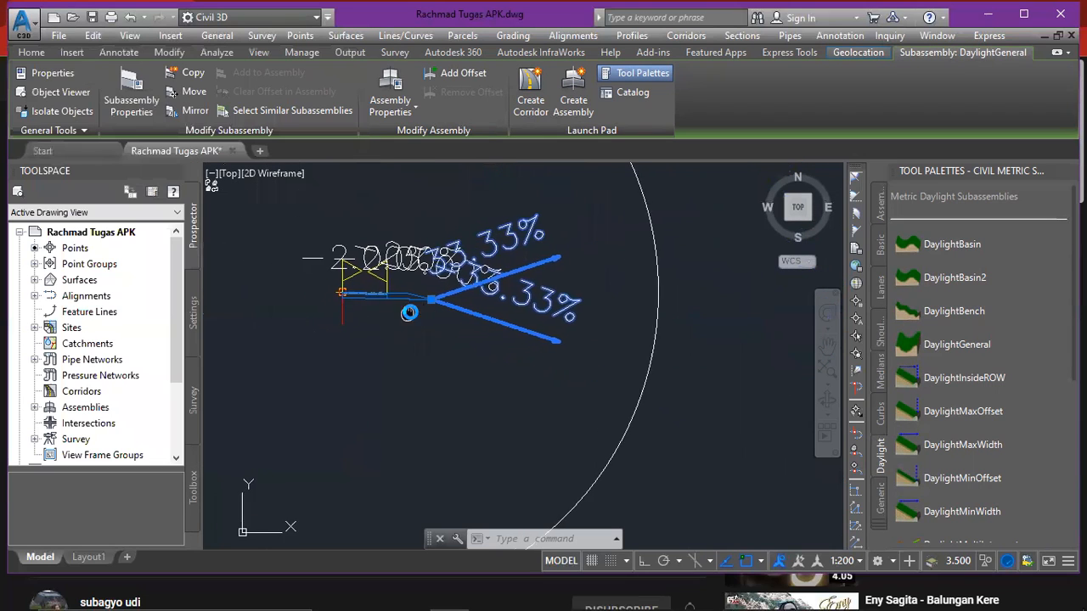
{"action": "key", "text": "Escape"}
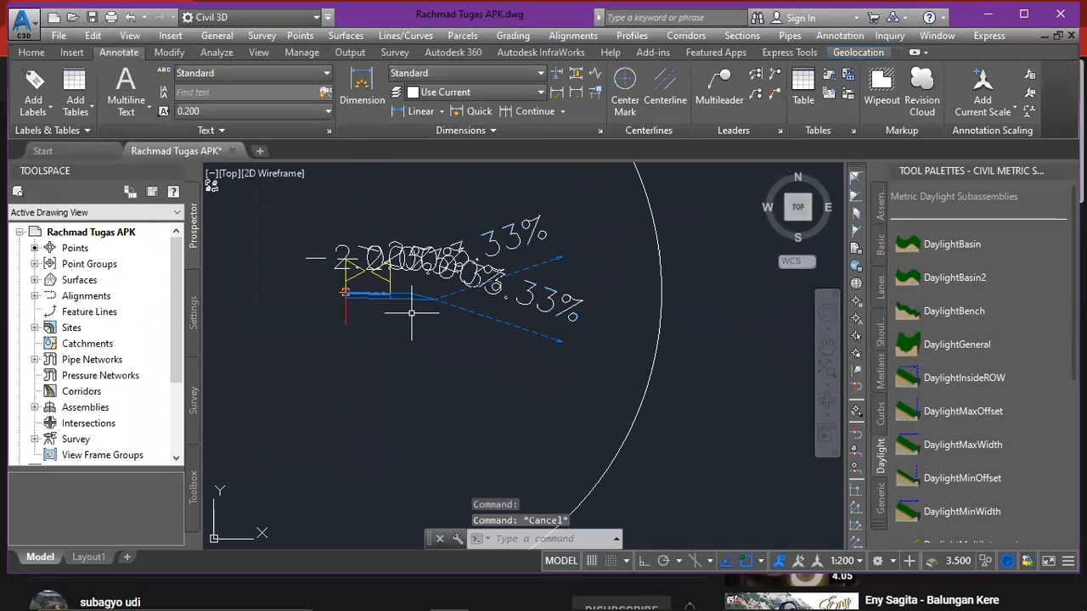
{"action": "scroll", "coordinate": [412, 313], "scroll_direction": "up", "scroll_amount": 5}
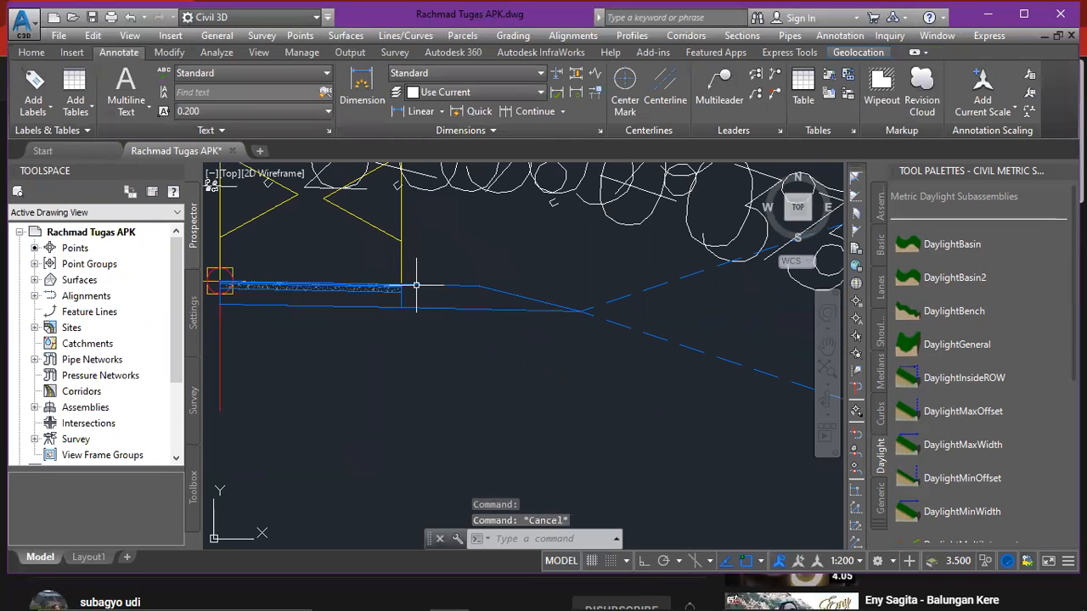
{"action": "scroll", "coordinate": [552, 296], "scroll_direction": "down", "scroll_amount": 4}
{"action": "middle_click_drag", "start_coordinate": [516, 301], "coordinate": [597, 301]}
{"action": "scroll", "coordinate": [587, 312], "scroll_direction": "up", "scroll_amount": 2}
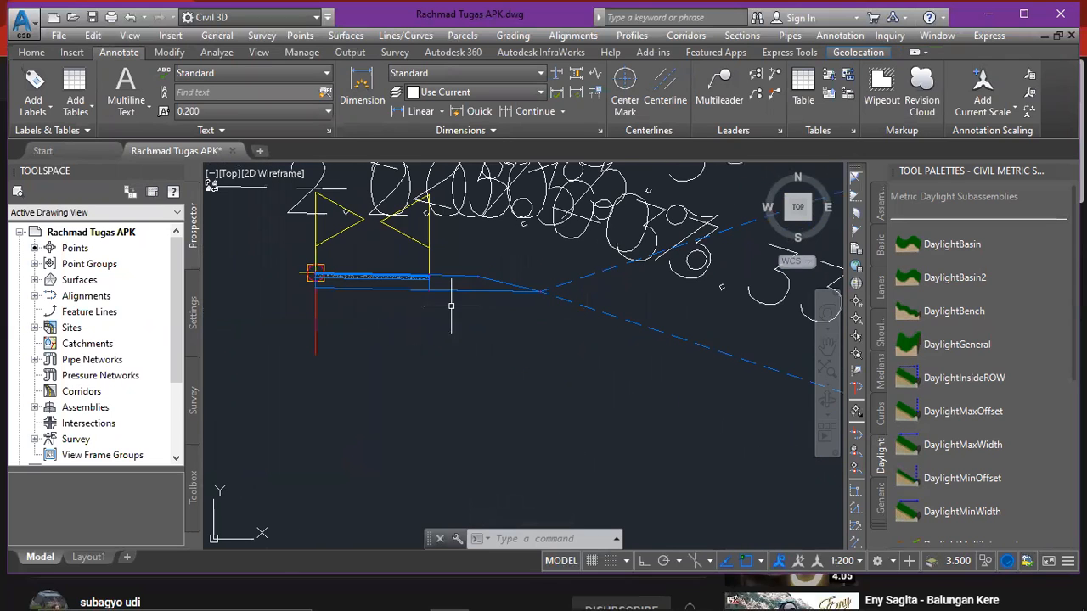
{"action": "middle_click_drag", "start_coordinate": [451, 305], "coordinate": [594, 336]}
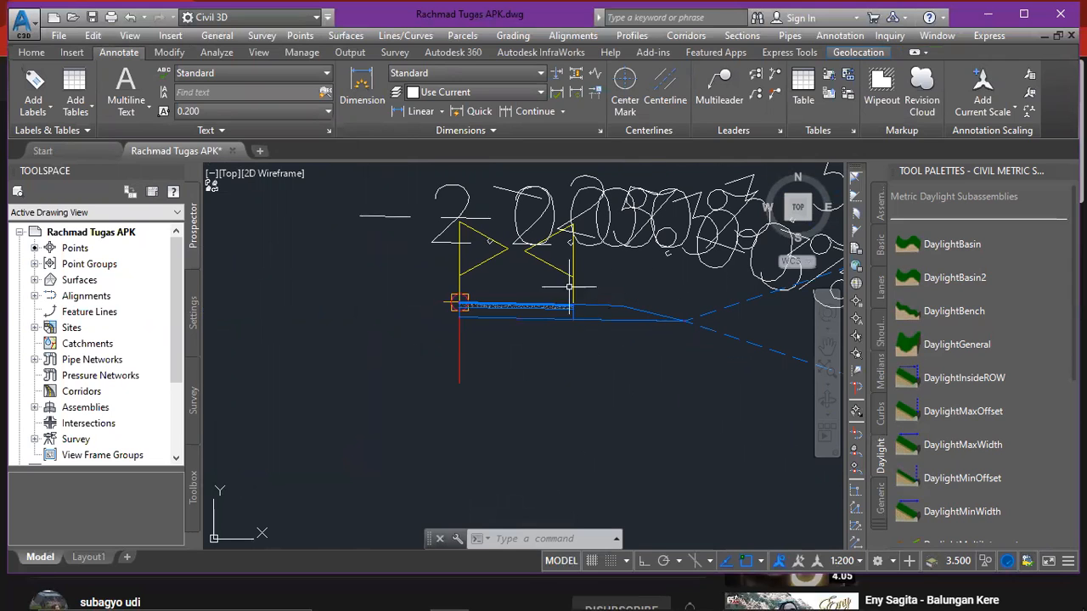
{"action": "middle_click_drag", "start_coordinate": [546, 305], "coordinate": [457, 302]}
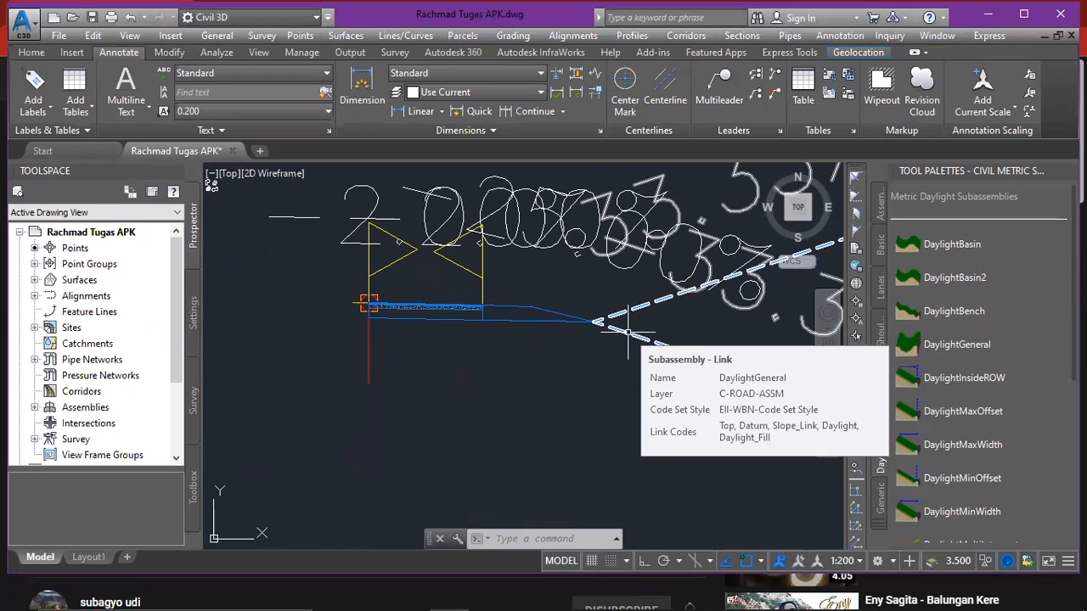
- Mirror the right daylight, shoulder and lane subassemblies to the other side of the assembly about its baseline marker
{"action": "left_click", "coordinate": [628, 331]}
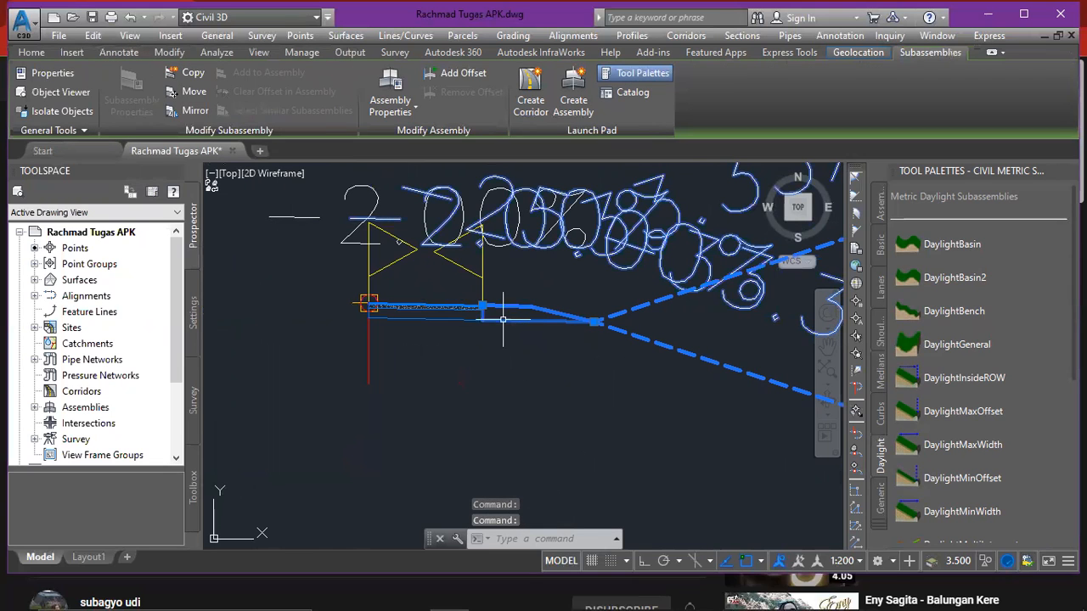
{"action": "left_click", "coordinate": [443, 313]}
{"action": "left_click", "coordinate": [424, 305]}
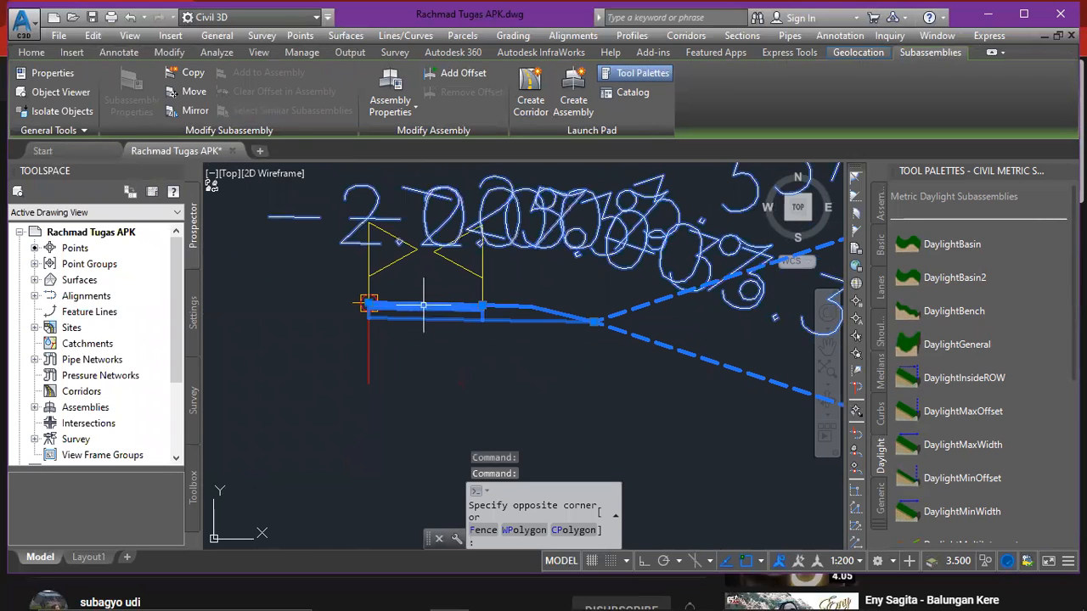
{"action": "right_click", "coordinate": [457, 309]}
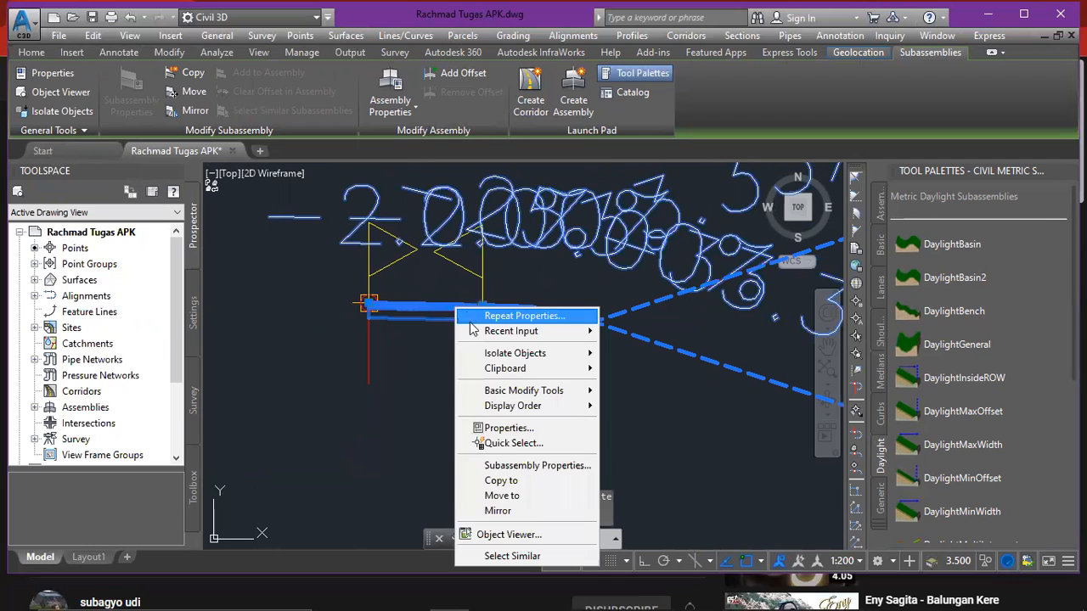
{"action": "left_click", "coordinate": [496, 511]}
{"action": "scroll", "coordinate": [368, 306], "scroll_direction": "up", "scroll_amount": 3}
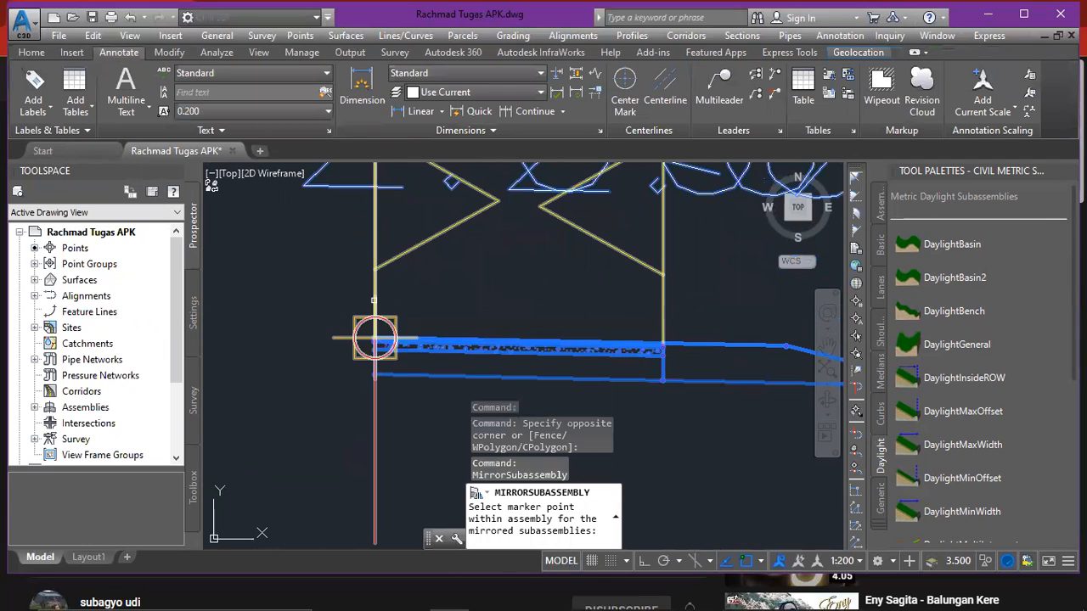
{"action": "left_click", "coordinate": [373, 249]}
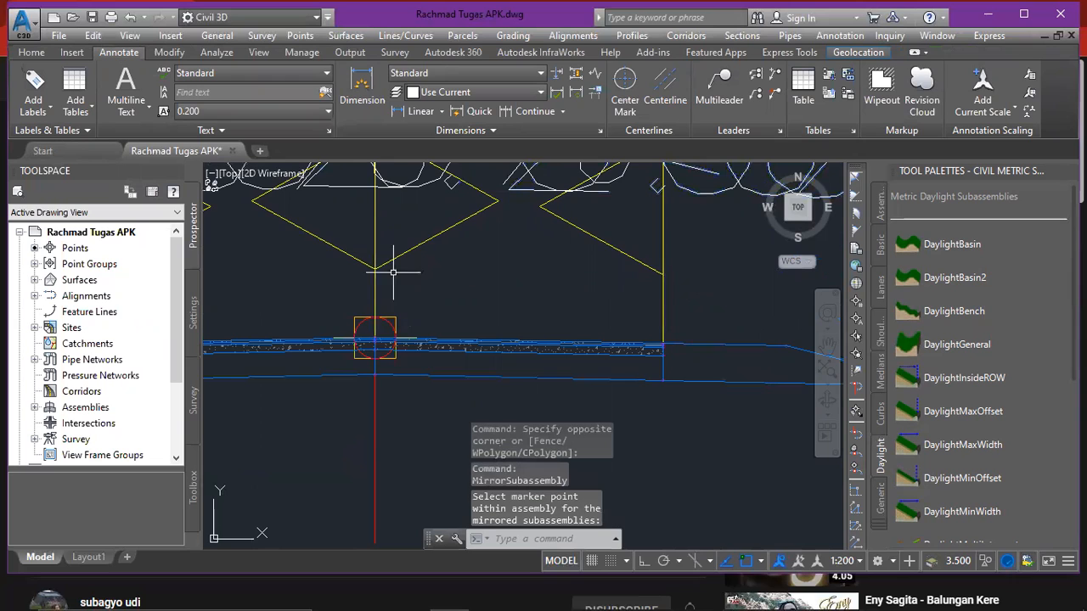
- Examine the mirrored lanes, shoulders and daylight links on both sides of the assembly baseline
{"action": "middle_click_drag", "start_coordinate": [411, 301], "coordinate": [609, 270]}
{"action": "scroll", "coordinate": [615, 267], "scroll_direction": "down", "scroll_amount": 4}
{"action": "scroll", "coordinate": [614, 267], "scroll_direction": "up", "scroll_amount": 4}
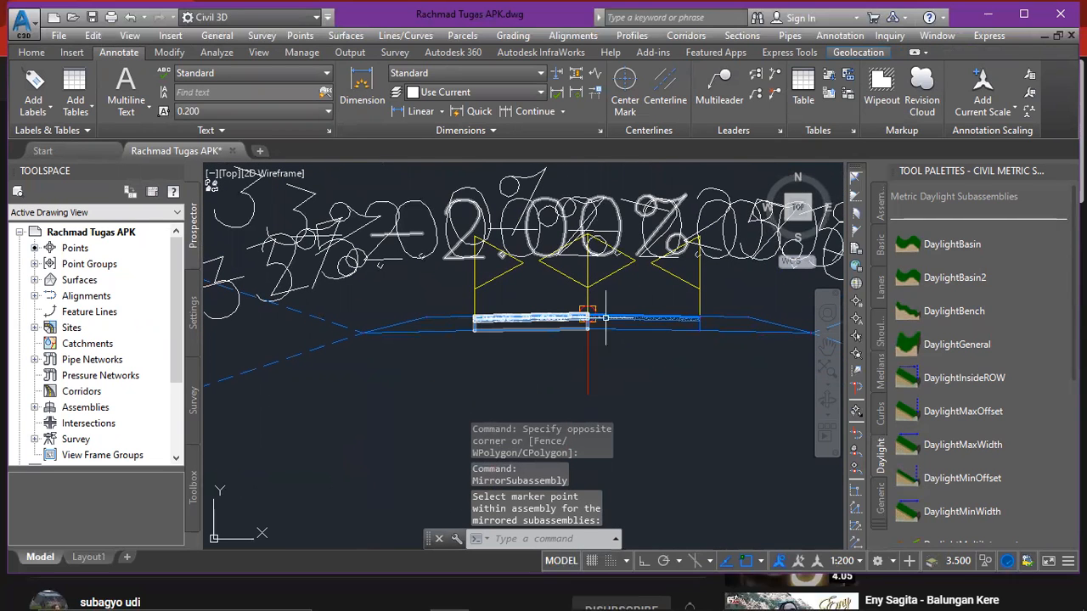
{"action": "scroll", "coordinate": [590, 302], "scroll_direction": "down", "scroll_amount": 2}
{"action": "left_click", "coordinate": [557, 303]}
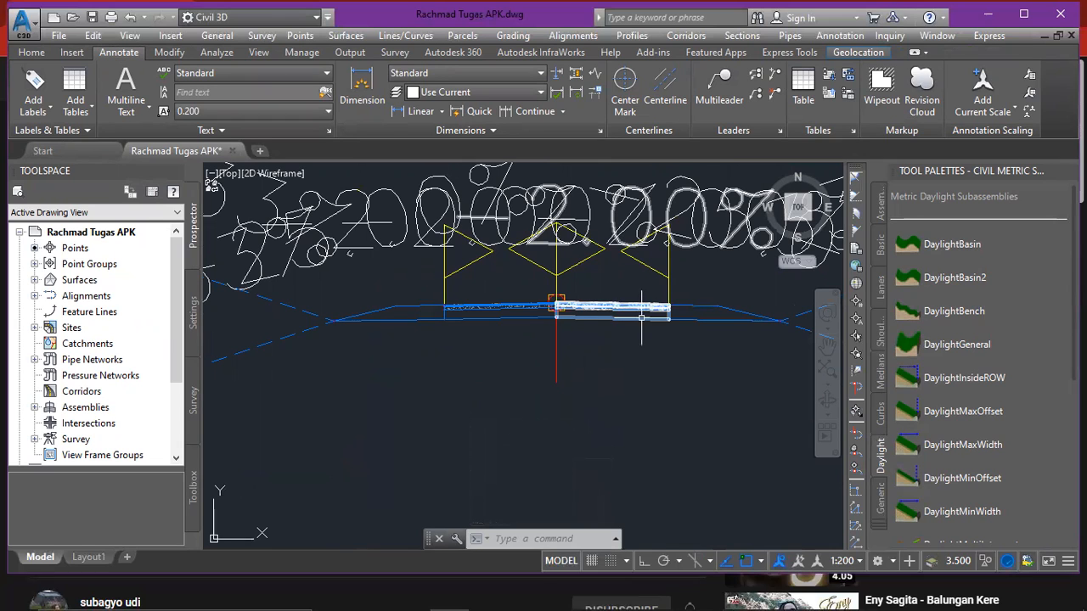
{"action": "middle_click_drag", "start_coordinate": [641, 319], "coordinate": [635, 318]}
{"action": "scroll", "coordinate": [617, 324], "scroll_direction": "up", "scroll_amount": 2}
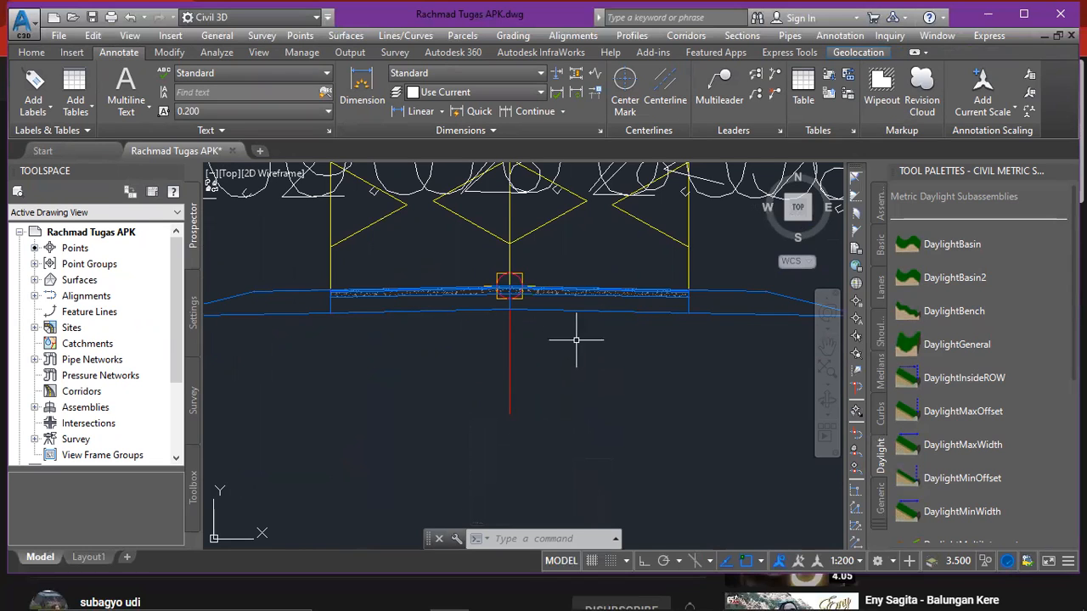
- Set the mirrored left lane subassembly's Use Superelevation to Left Lane Outside, and close its properties
{"action": "middle_click_drag", "start_coordinate": [574, 340], "coordinate": [587, 334]}
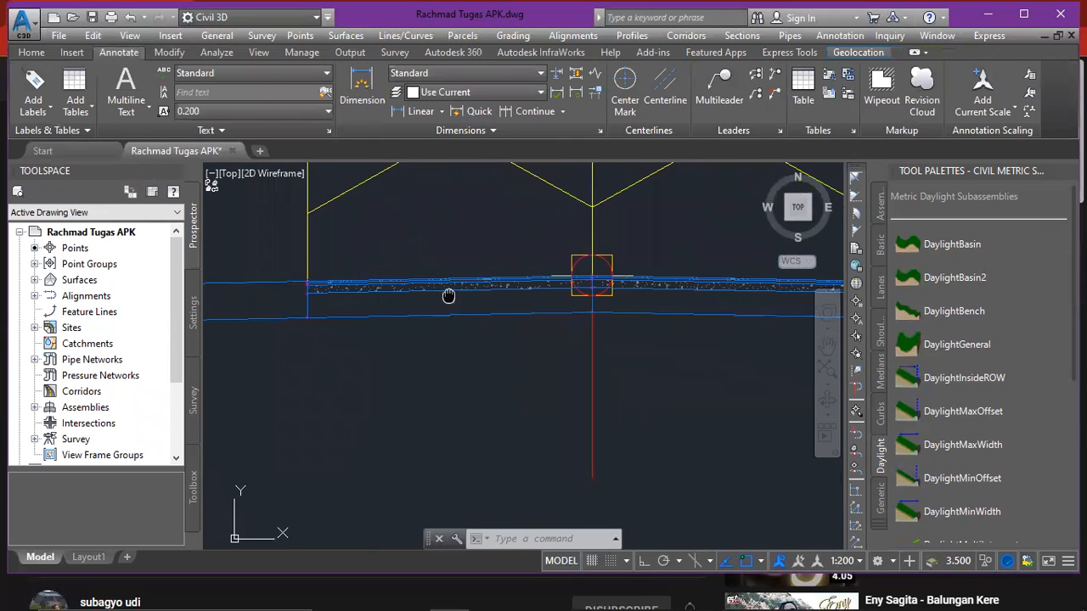
{"action": "scroll", "coordinate": [430, 293], "scroll_direction": "down", "scroll_amount": 2}
{"action": "scroll", "coordinate": [441, 296], "scroll_direction": "up", "scroll_amount": 2}
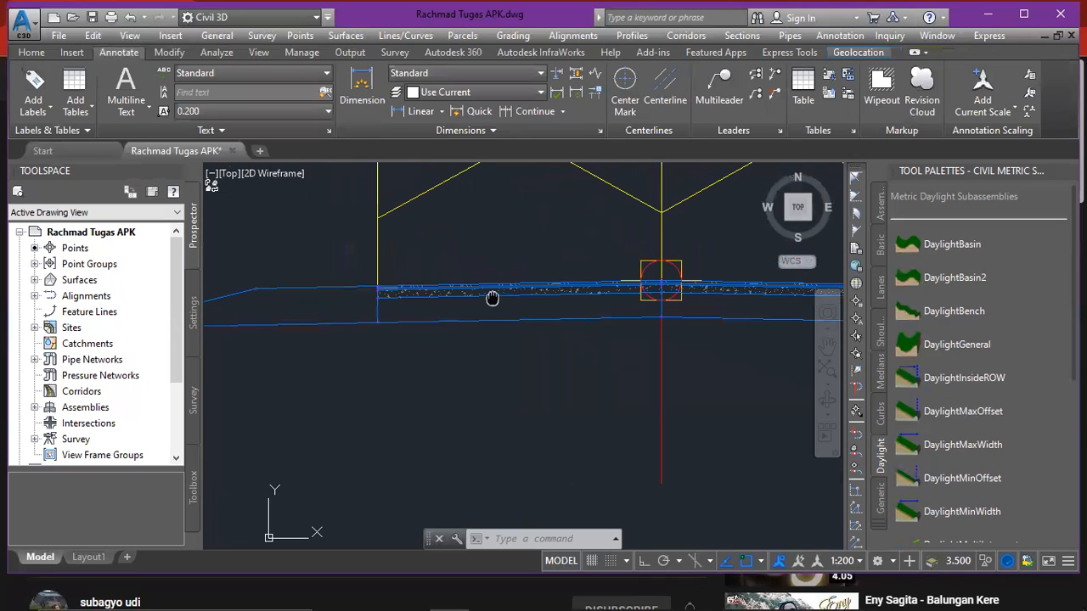
{"action": "left_click", "coordinate": [537, 289]}
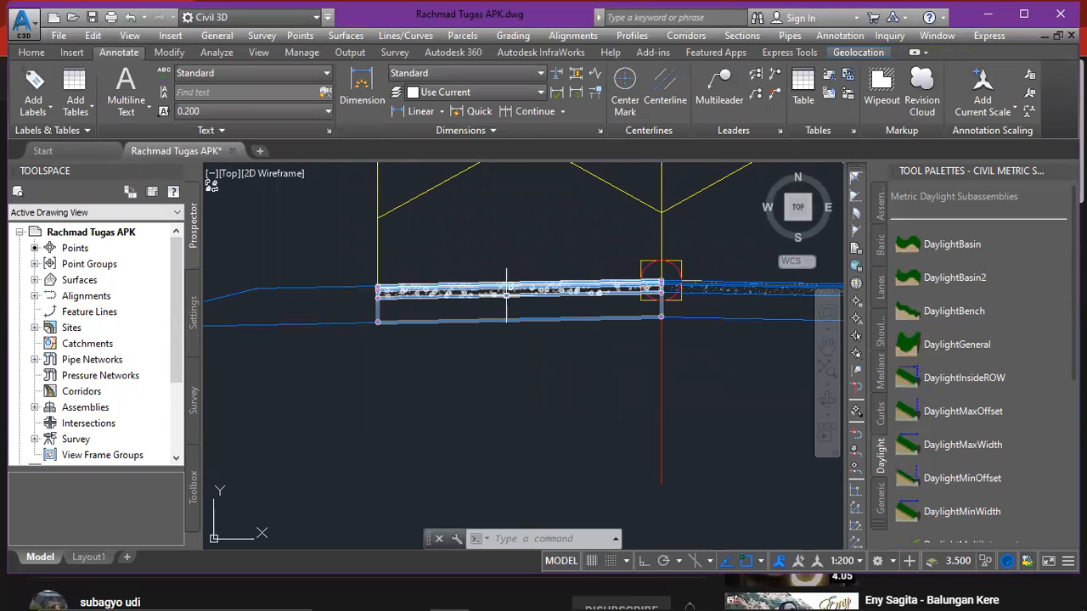
{"action": "mouse_move", "coordinate": [504, 291]}
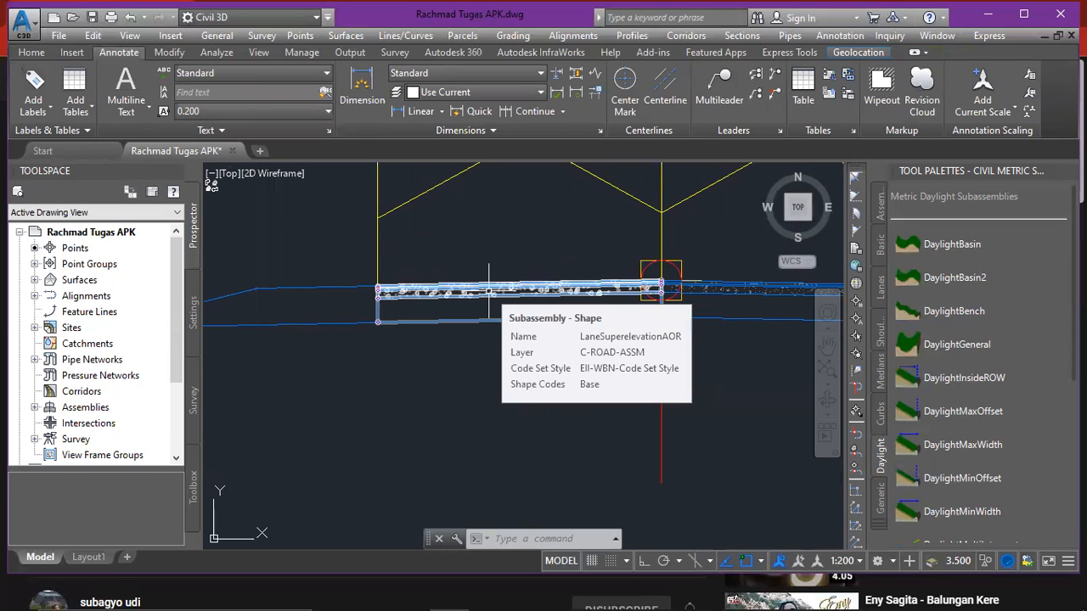
{"action": "left_click", "coordinate": [488, 292]}
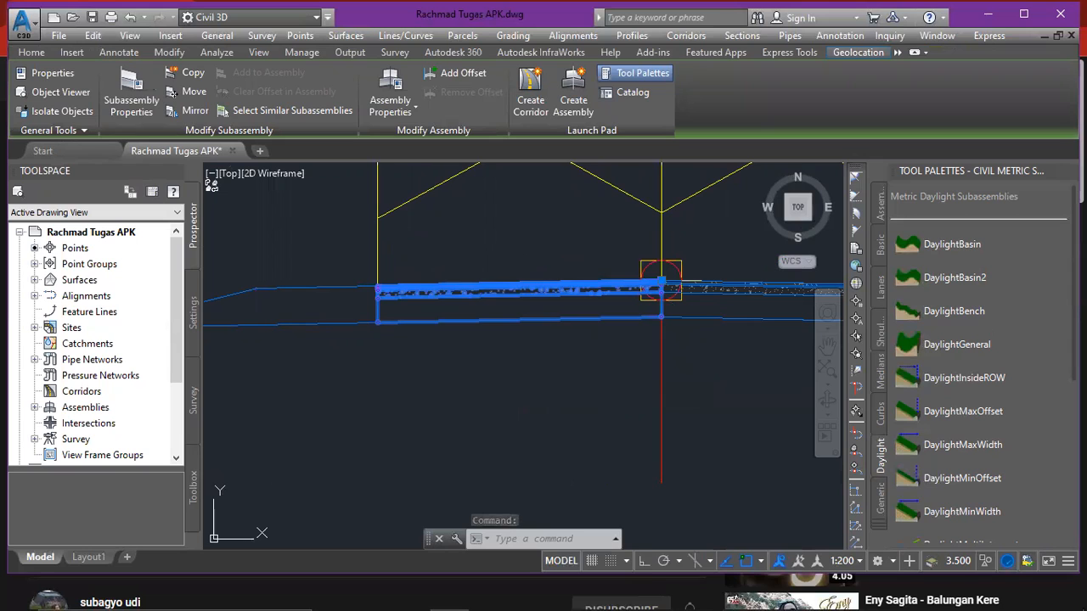
{"action": "right_click", "coordinate": [484, 287]}
{"action": "left_click", "coordinate": [537, 405]}
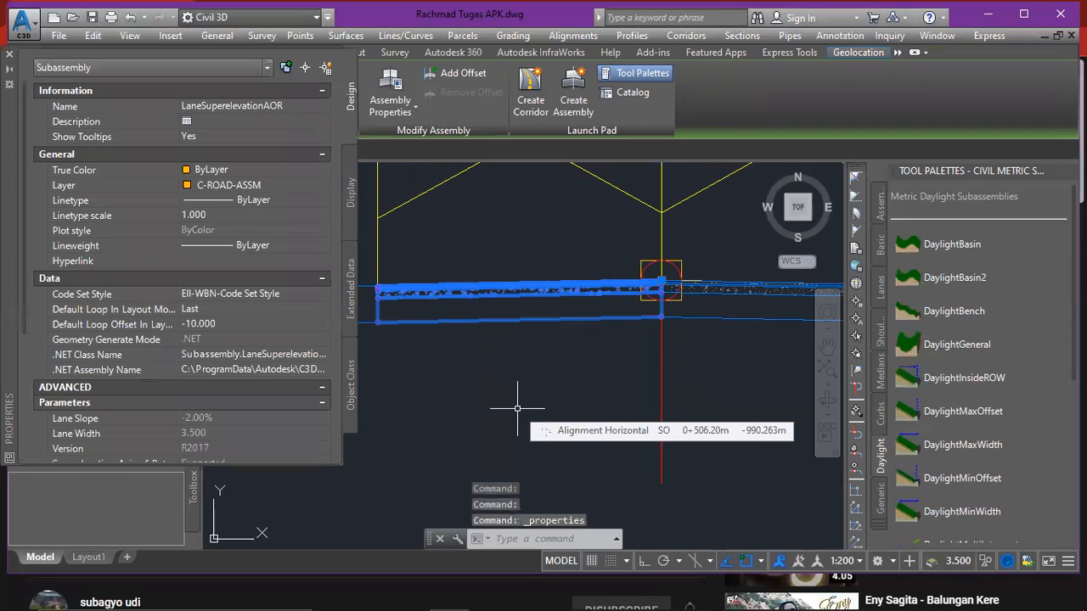
{"action": "scroll", "coordinate": [286, 337], "scroll_direction": "down", "scroll_amount": 5}
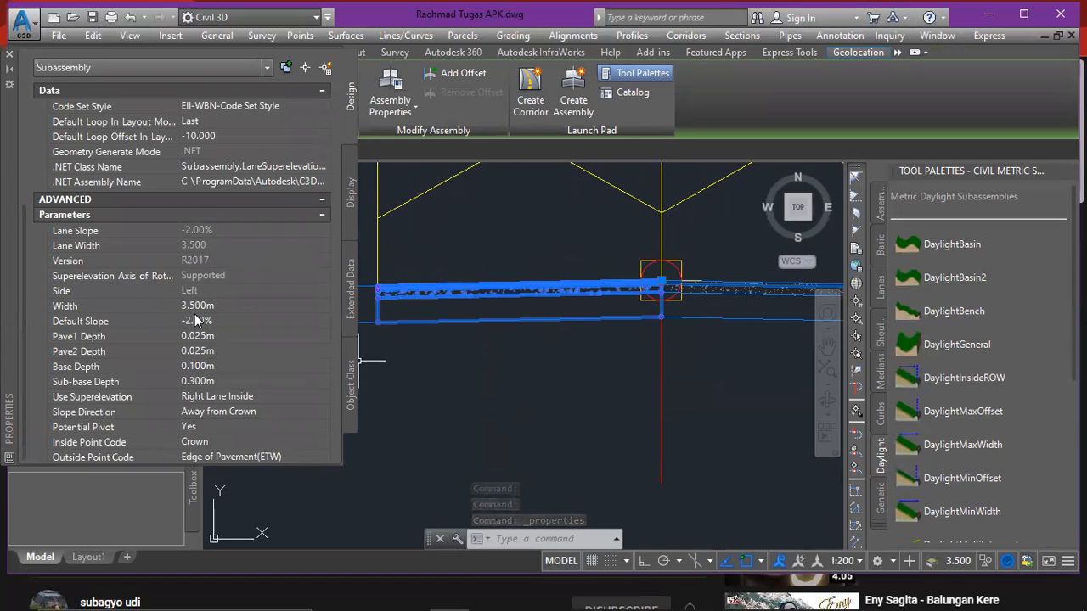
{"action": "scroll", "coordinate": [207, 316], "scroll_direction": "down", "scroll_amount": 1}
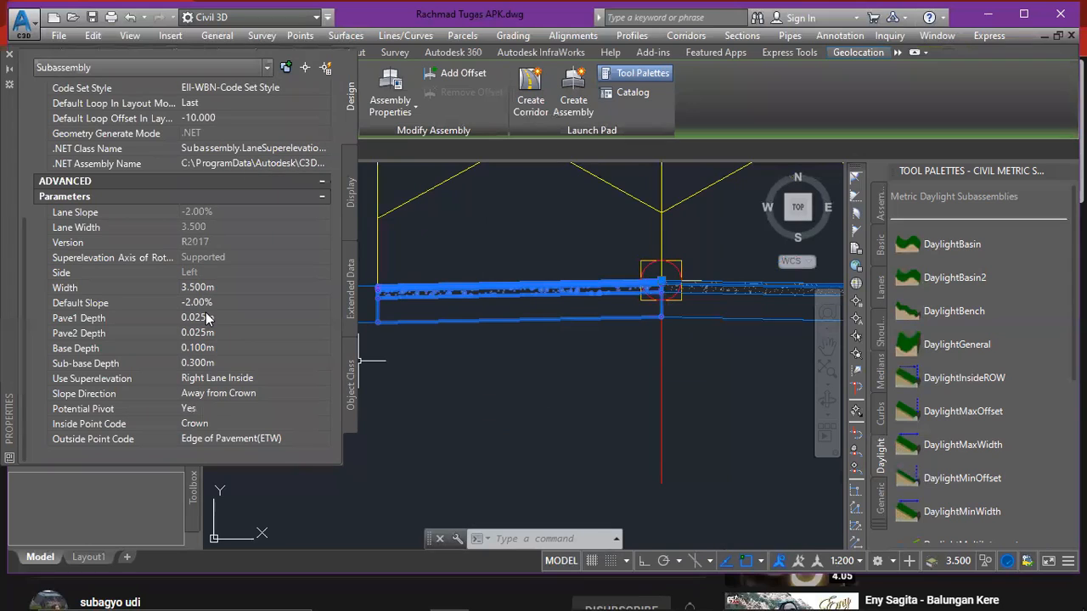
{"action": "left_click", "coordinate": [228, 378]}
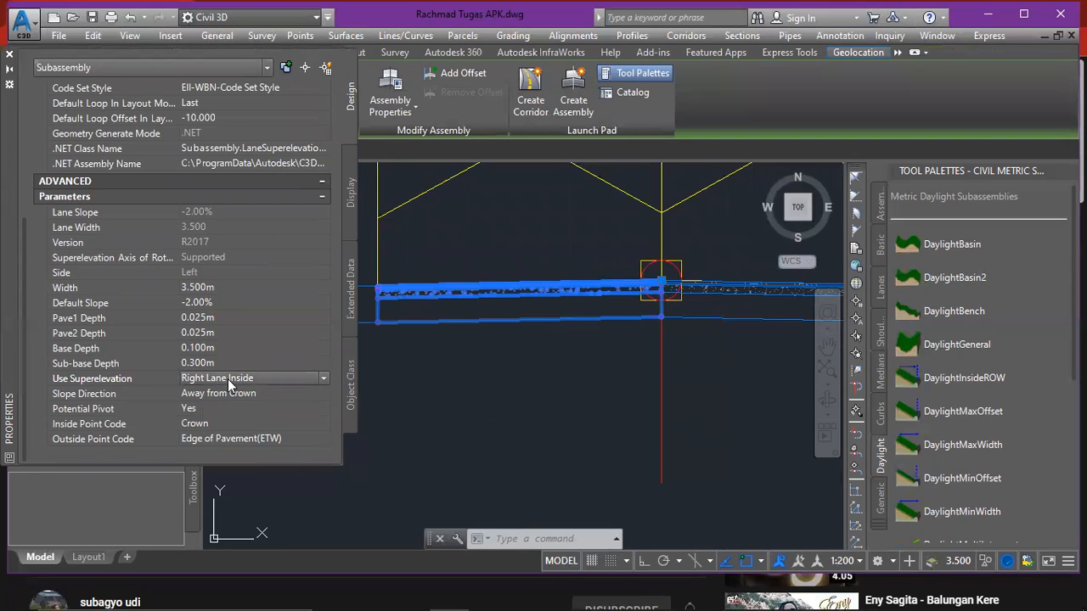
{"action": "left_click", "coordinate": [324, 378]}
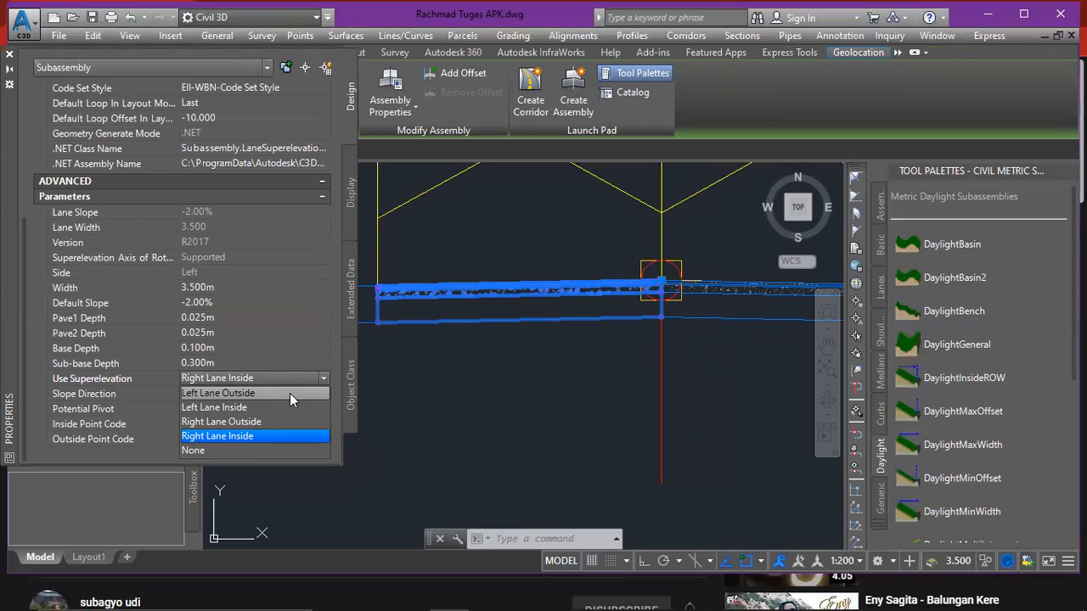
{"action": "left_click", "coordinate": [289, 393]}
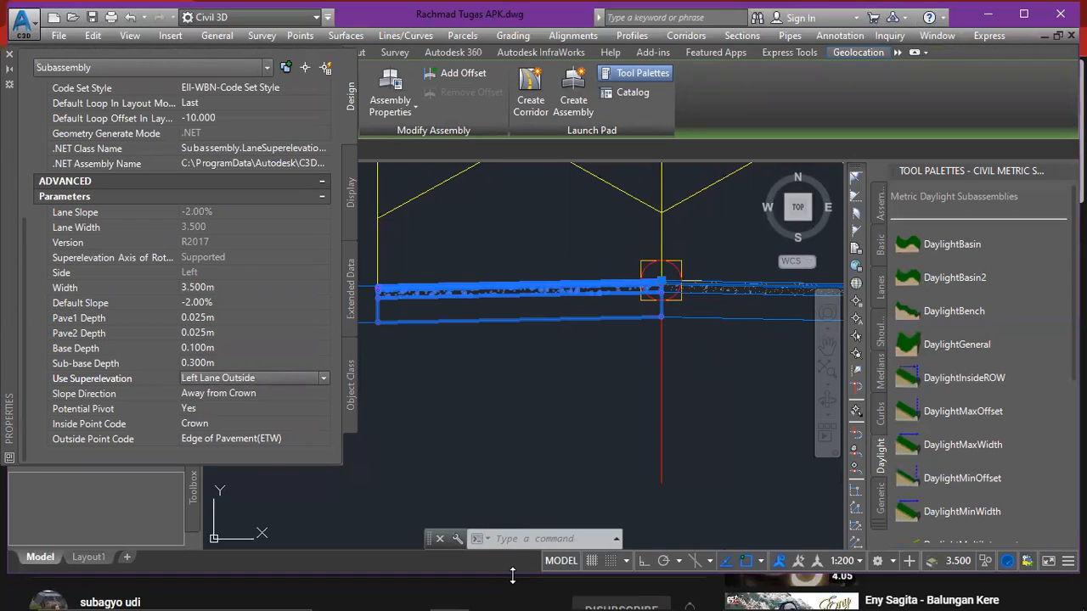
{"action": "left_click_drag", "start_coordinate": [512, 576], "coordinate": [512, 609]}
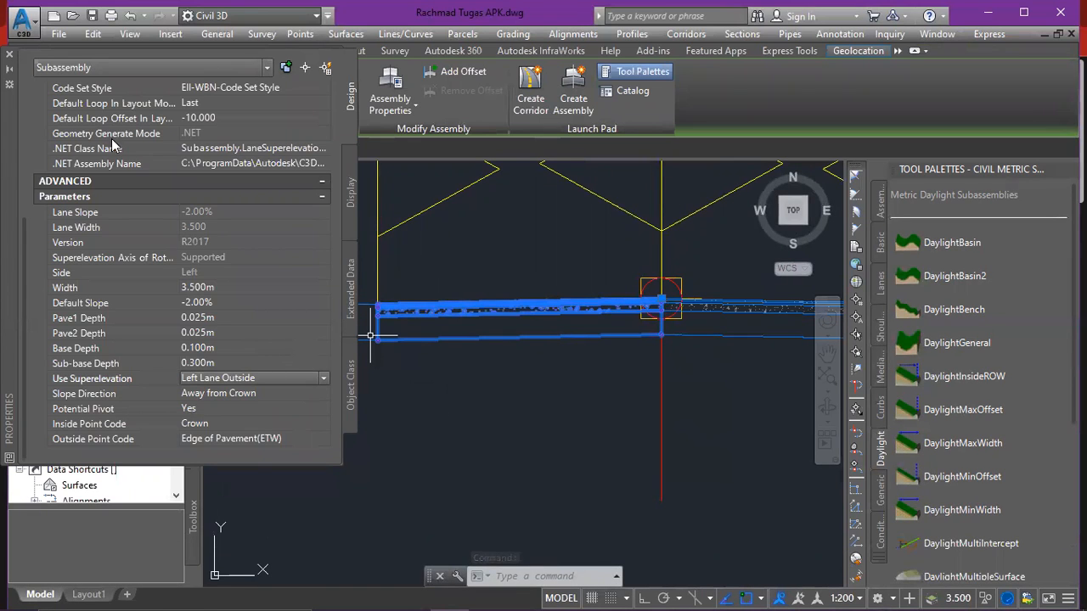
{"action": "left_click", "coordinate": [10, 55]}
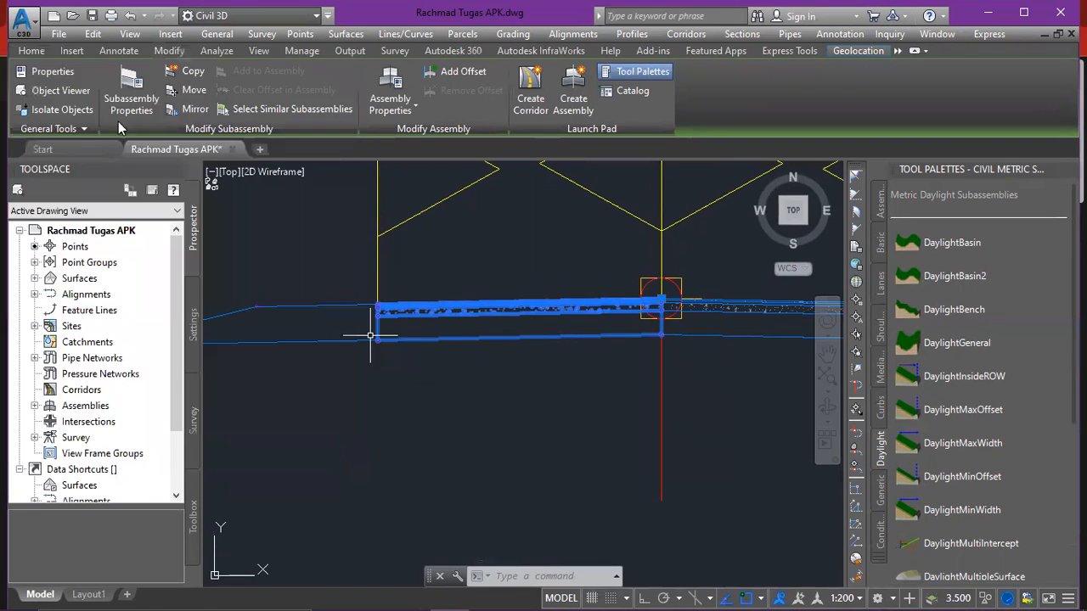
- Review the mirrored left shoulder subassembly's width, slope, daylight and layer depth parameters in its properties
{"action": "middle_click_drag", "start_coordinate": [347, 317], "coordinate": [500, 352]}
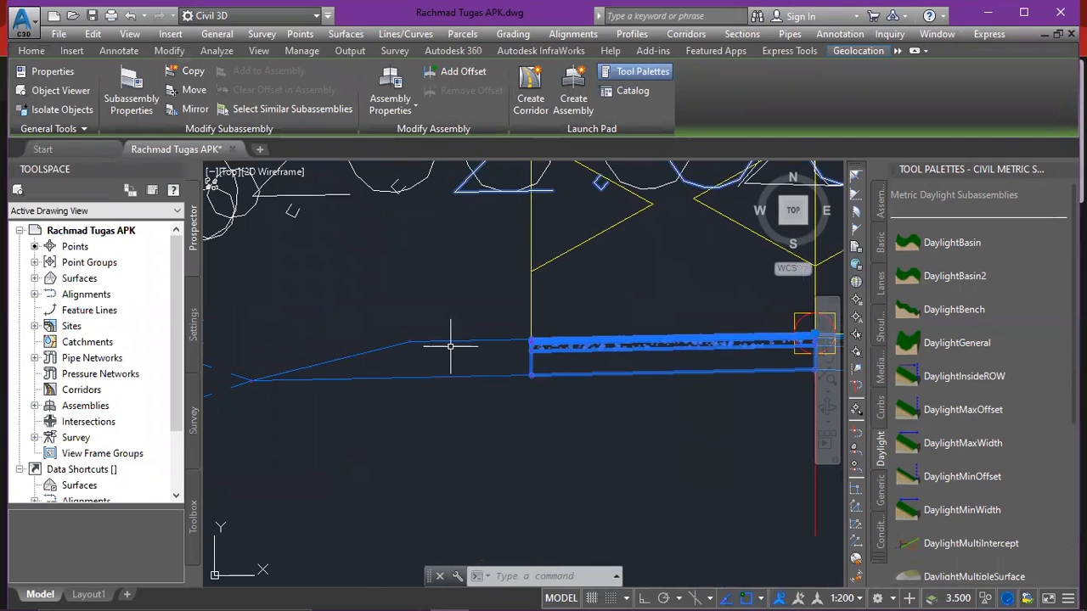
{"action": "left_click", "coordinate": [450, 341]}
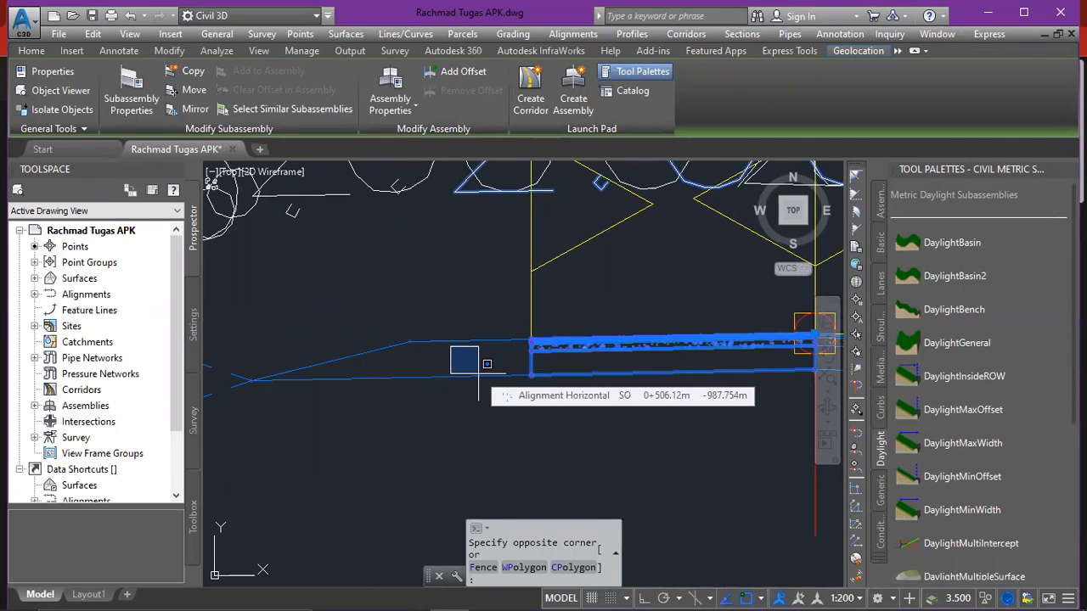
{"action": "key", "text": "Escape"}
{"action": "key", "text": "Escape"}
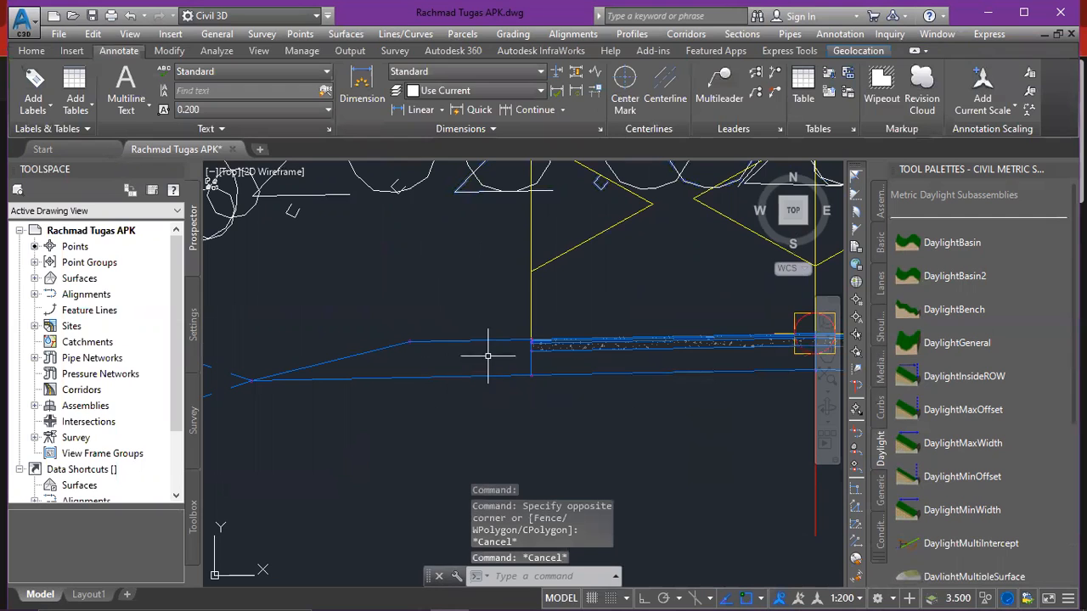
{"action": "left_click", "coordinate": [489, 357]}
{"action": "left_click", "coordinate": [352, 302]}
{"action": "right_click", "coordinate": [403, 355]}
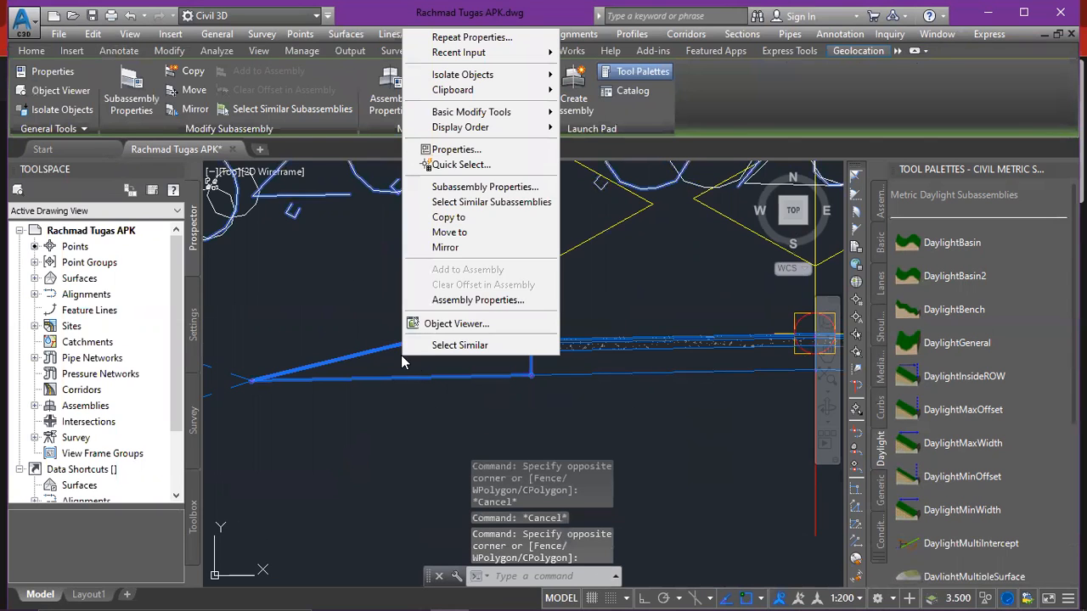
{"action": "left_click", "coordinate": [459, 149]}
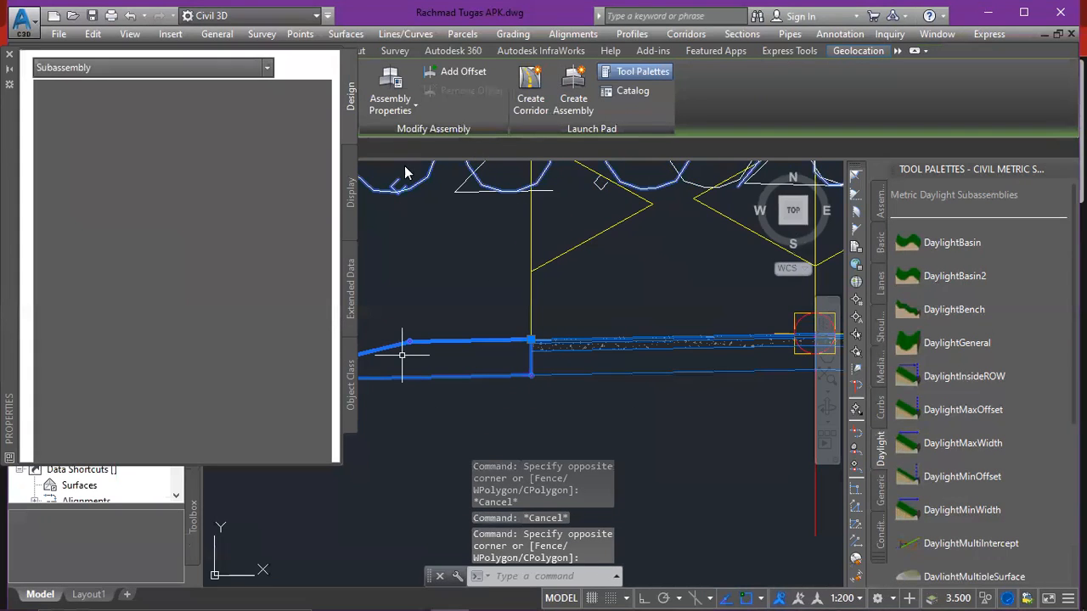
{"action": "scroll", "coordinate": [250, 293], "scroll_direction": "down", "scroll_amount": 4}
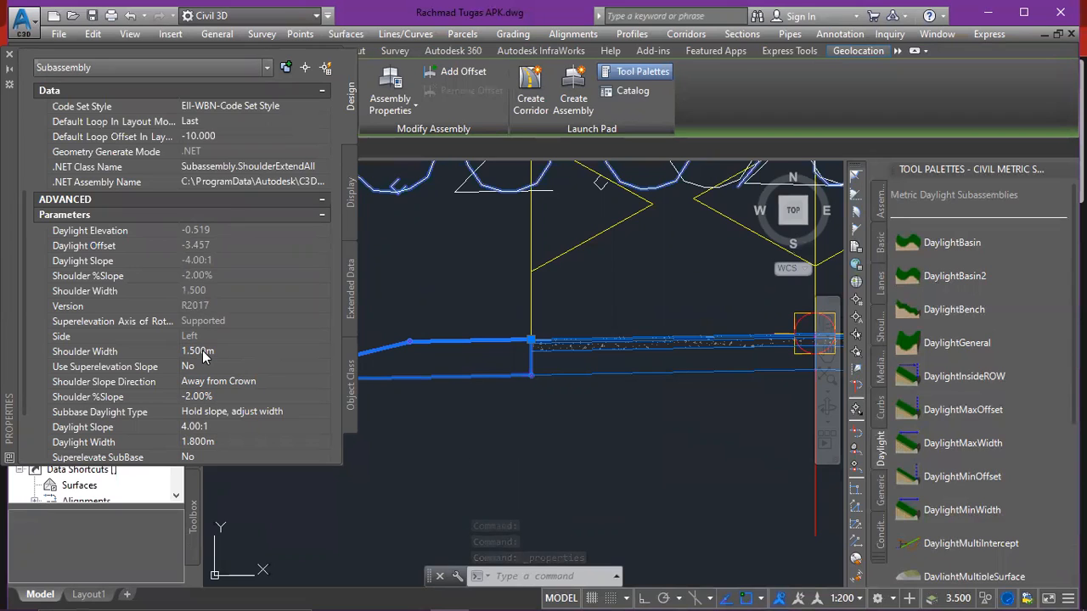
{"action": "scroll", "coordinate": [199, 356], "scroll_direction": "down", "scroll_amount": 3}
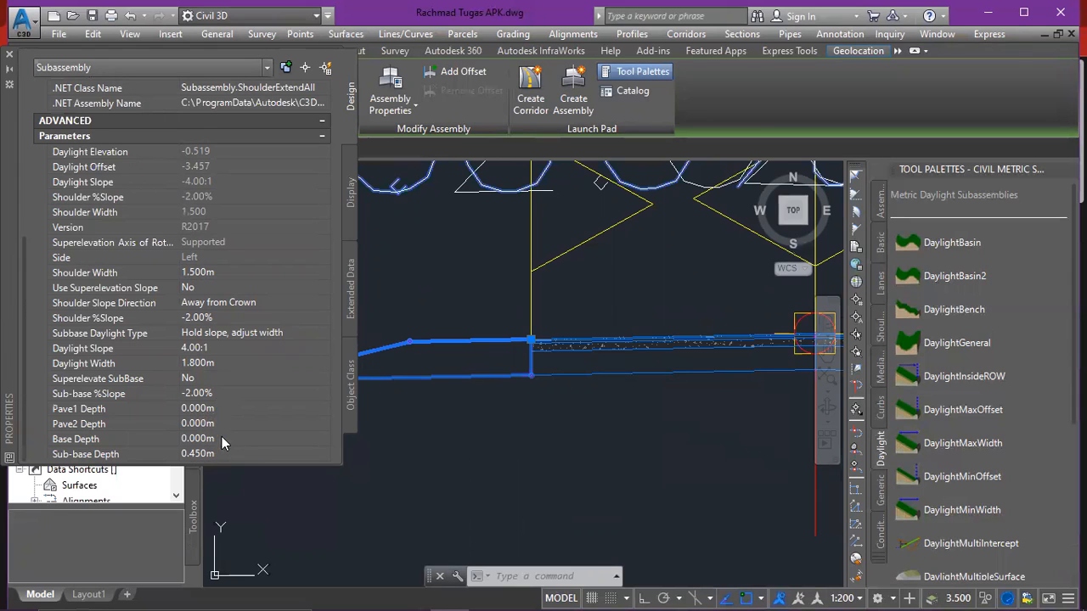
{"action": "left_click", "coordinate": [8, 56]}
- Hide the subassembly tool palettes and examine the complete assembly with its lanes, shoulders and daylight links
{"action": "scroll", "coordinate": [356, 293], "scroll_direction": "down", "scroll_amount": 1}
{"action": "scroll", "coordinate": [363, 337], "scroll_direction": "down", "scroll_amount": 2}
{"action": "mouse_move", "coordinate": [296, 336]}
{"action": "middle_mouse_down"}
{"action": "mouse_move", "coordinate": [407, 312]}
{"action": "mouse_move", "coordinate": [375, 313]}
{"action": "middle_mouse_up"}
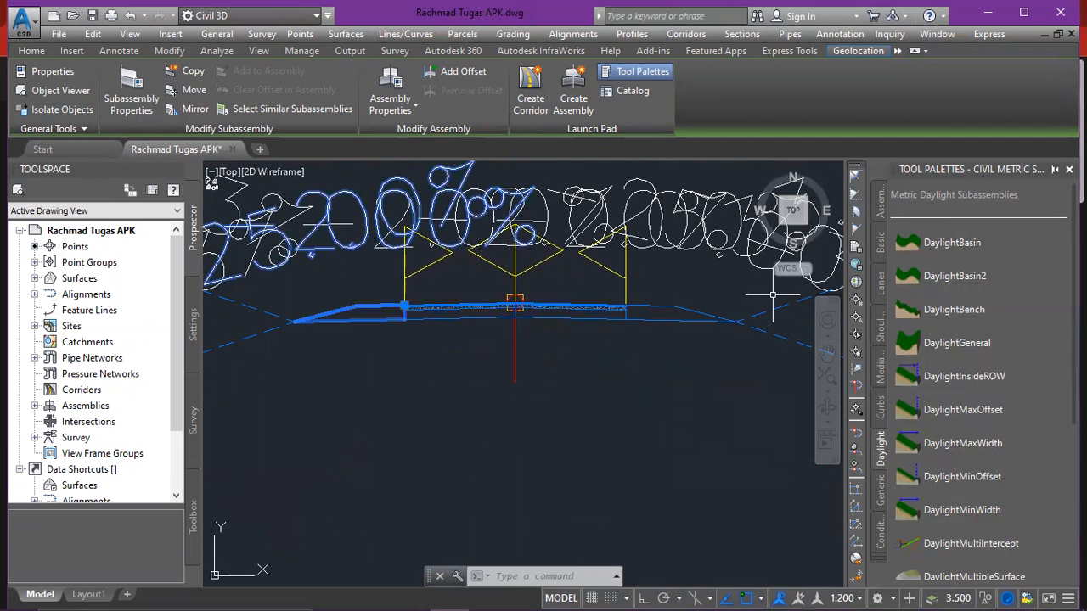
{"action": "key", "text": "ctrl+3"}
{"action": "scroll", "coordinate": [736, 354], "scroll_direction": "down", "scroll_amount": 2}
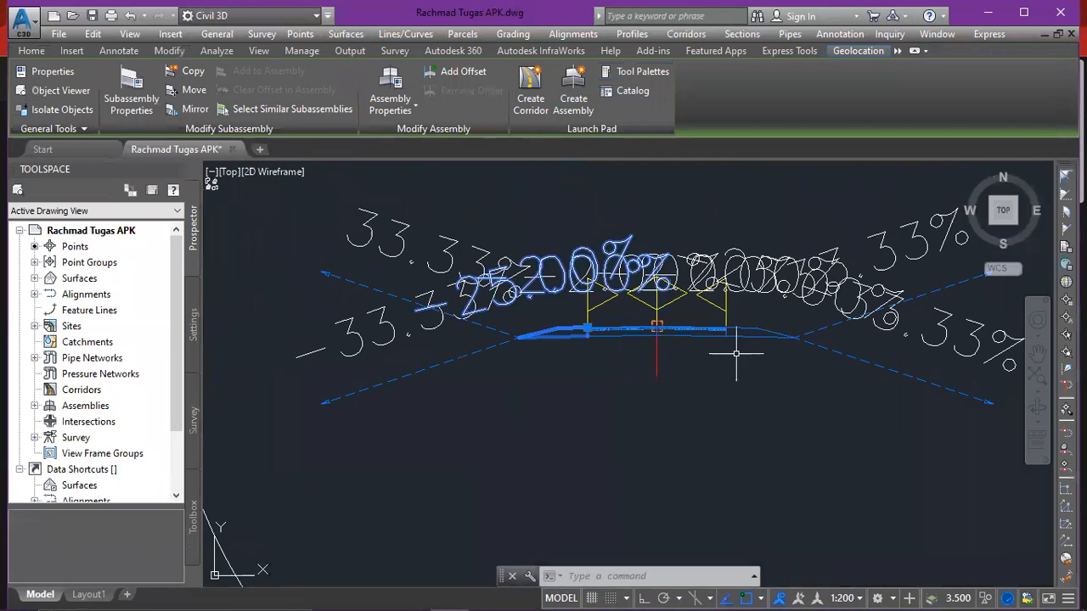
{"action": "scroll", "coordinate": [732, 352], "scroll_direction": "up", "scroll_amount": 1}
{"action": "scroll", "coordinate": [707, 299], "scroll_direction": "up", "scroll_amount": 2}
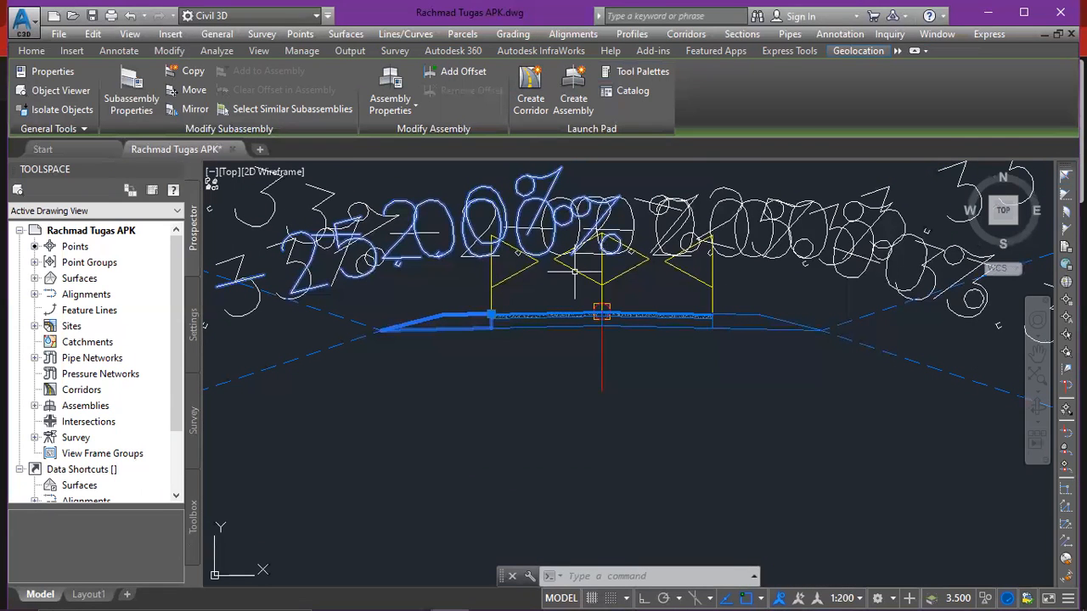
{"action": "scroll", "coordinate": [602, 302], "scroll_direction": "up", "scroll_amount": 2}
{"action": "scroll", "coordinate": [601, 304], "scroll_direction": "down", "scroll_amount": 2}
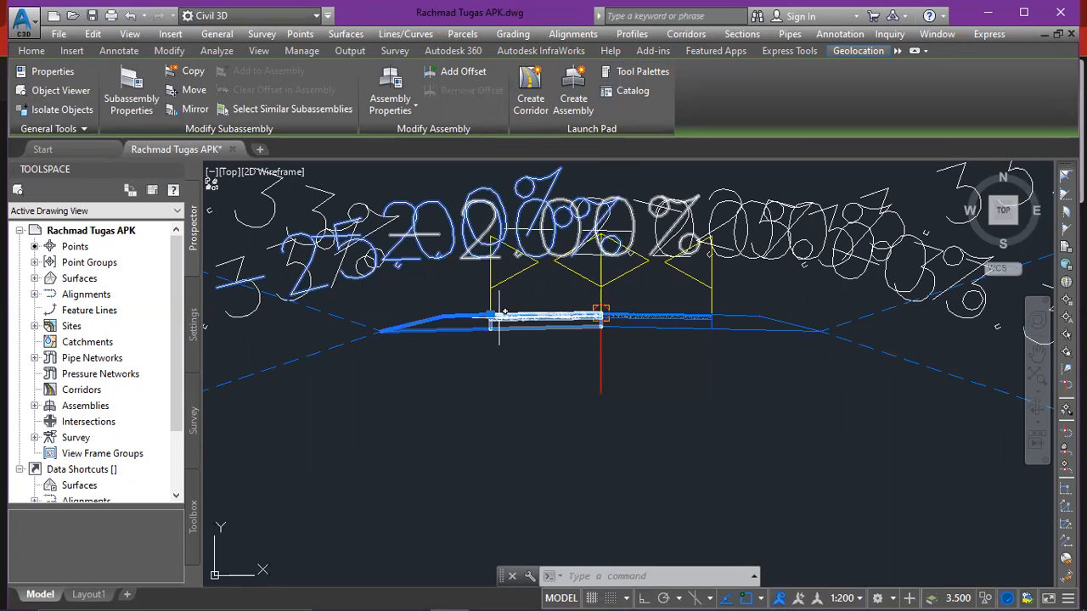
{"action": "scroll", "coordinate": [601, 312], "scroll_direction": "down", "scroll_amount": 2}
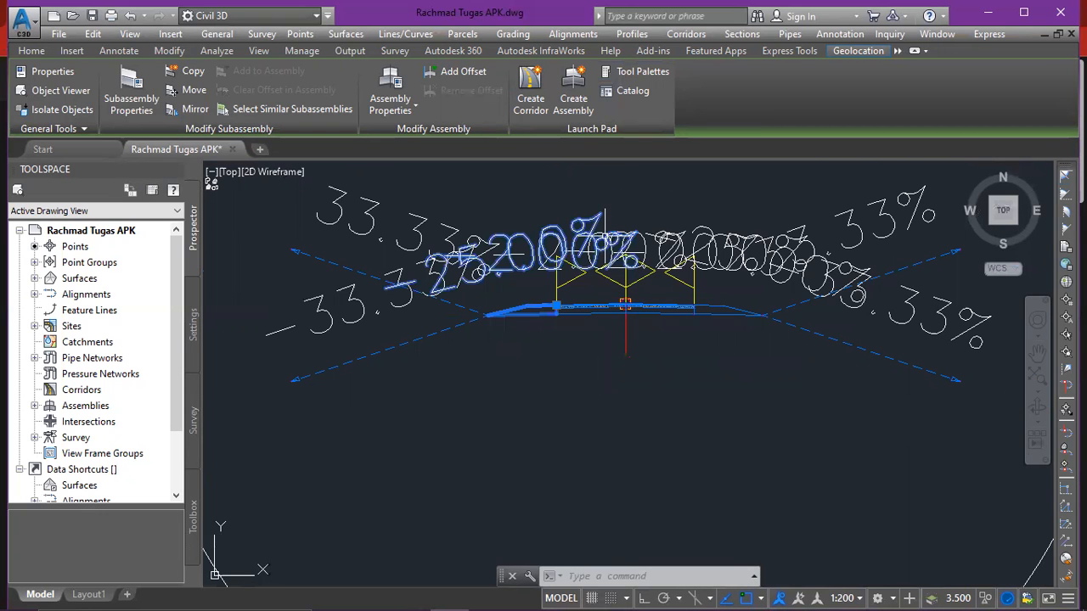
{"action": "scroll", "coordinate": [594, 285], "scroll_direction": "up", "scroll_amount": 2}
{"action": "middle_click_drag", "start_coordinate": [565, 288], "coordinate": [739, 289]}
{"action": "scroll", "coordinate": [594, 284], "scroll_direction": "down", "scroll_amount": 5}
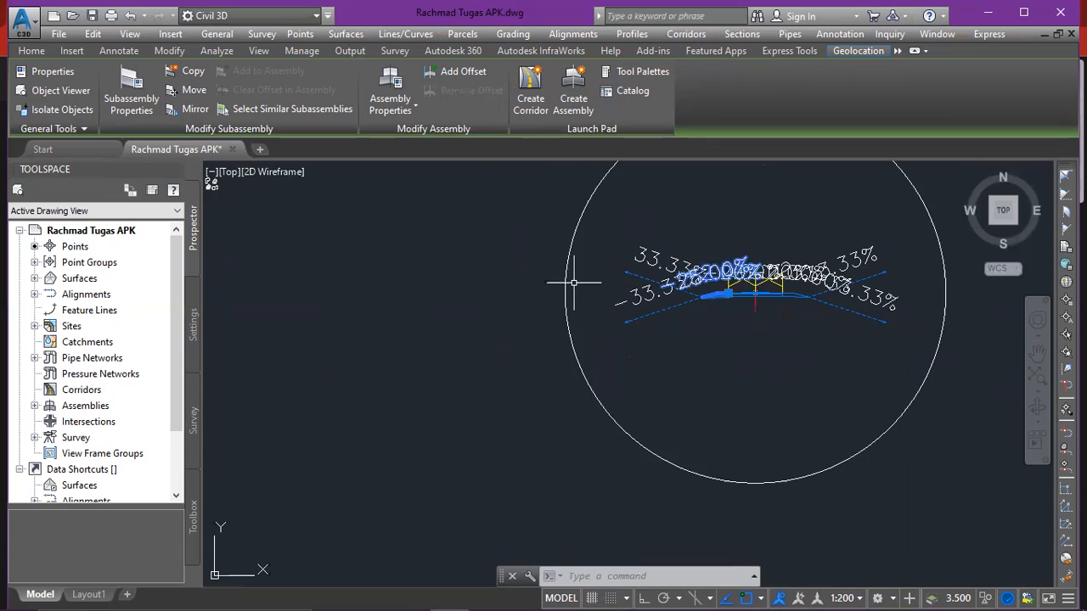
- Start creating a corridor for the road alignment and name it Corridor Section
{"action": "mouse_move", "coordinate": [279, 331]}
{"action": "middle_mouse_down"}
{"action": "mouse_move", "coordinate": [679, 395]}
{"action": "mouse_move", "coordinate": [752, 374]}
{"action": "middle_mouse_up"}
{"action": "scroll", "coordinate": [706, 259], "scroll_direction": "up", "scroll_amount": 4}
{"action": "scroll", "coordinate": [706, 259], "scroll_direction": "up", "scroll_amount": 2}
{"action": "scroll", "coordinate": [742, 266], "scroll_direction": "down", "scroll_amount": 4}
{"action": "middle_click_drag", "start_coordinate": [780, 276], "coordinate": [719, 281]}
{"action": "middle_click_drag", "start_coordinate": [819, 216], "coordinate": [685, 199]}
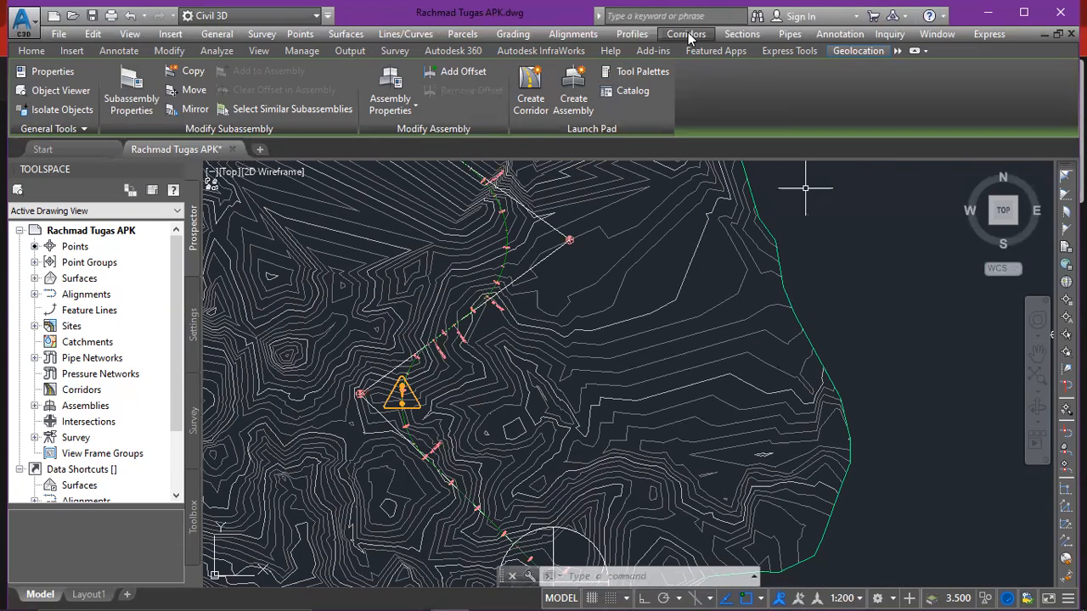
{"action": "left_click", "coordinate": [687, 35]}
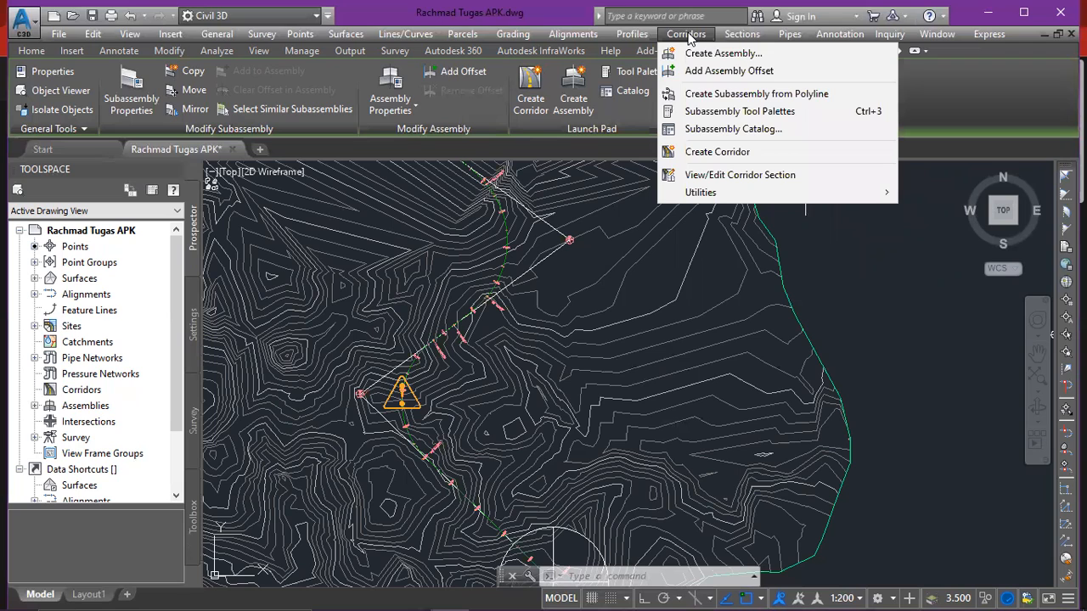
{"action": "left_click", "coordinate": [718, 152]}
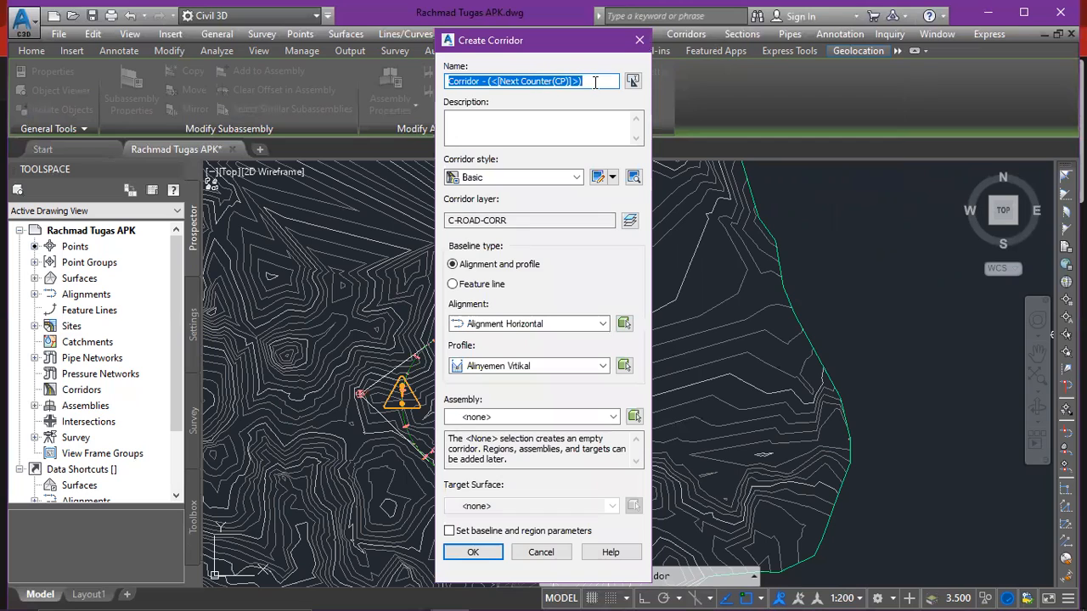
{"action": "left_click_drag", "start_coordinate": [595, 81], "coordinate": [496, 82]}
{"action": "key", "text": "BackSpace"}
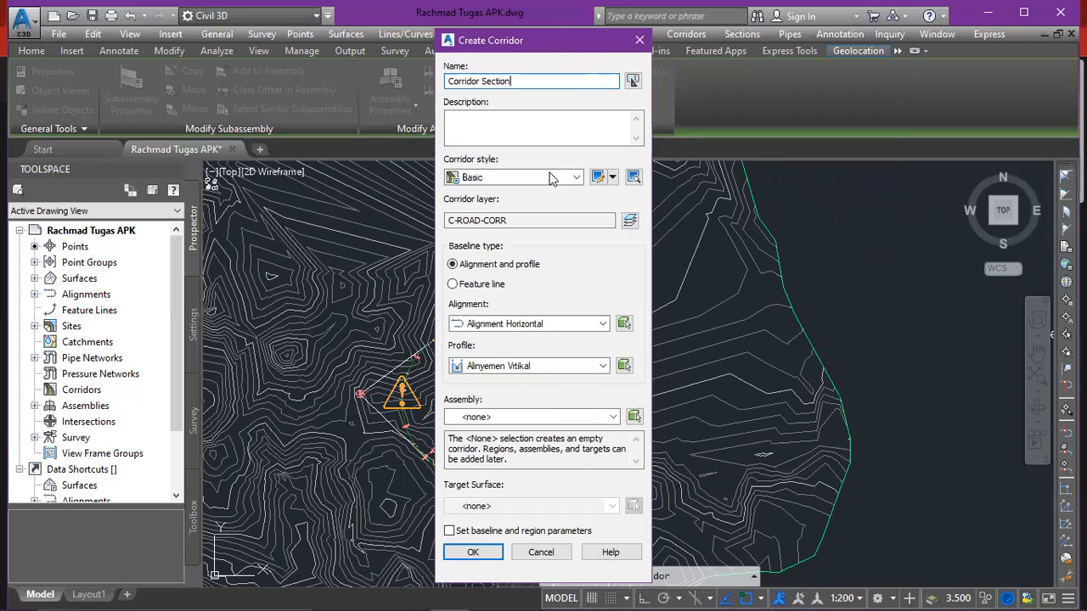
- Use the Basic style and the Alinyemen Vrtikal profile for the corridor and choose Assembly as its assembly
{"action": "left_click", "coordinate": [577, 179]}
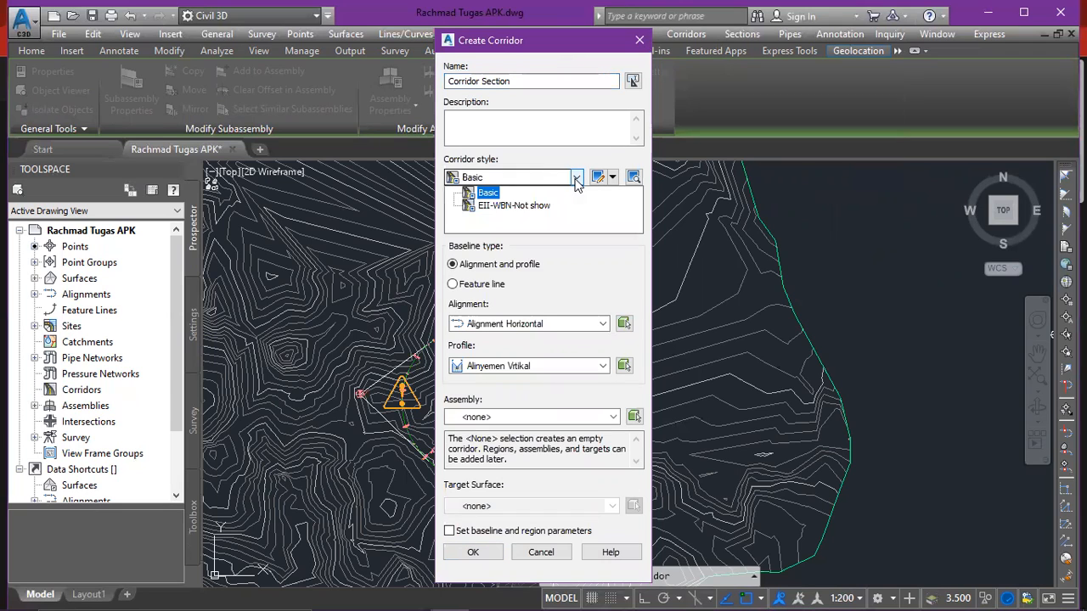
{"action": "left_click", "coordinate": [577, 179]}
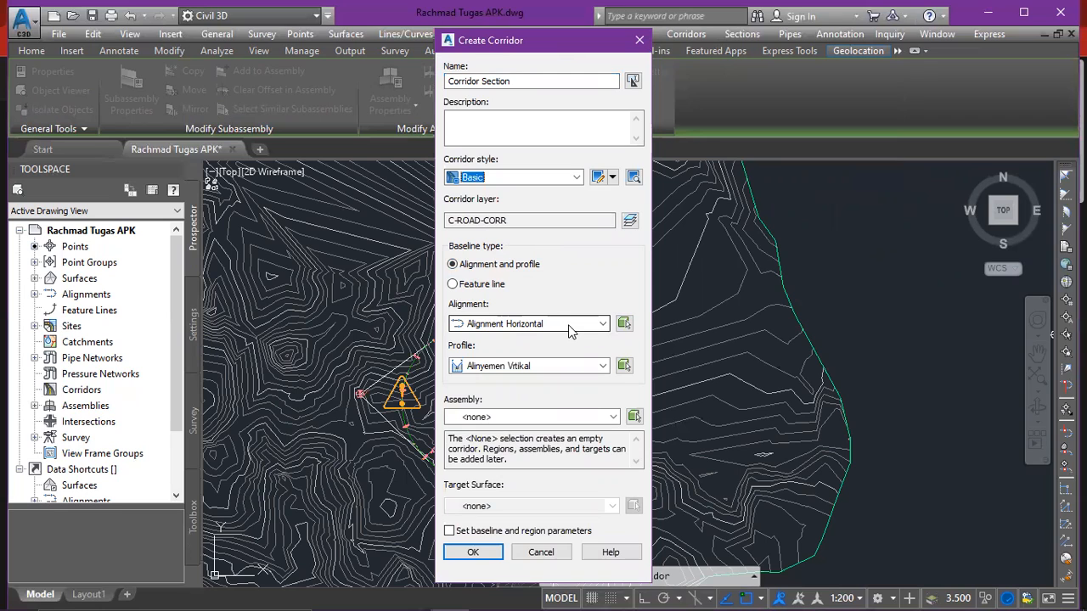
{"action": "left_click", "coordinate": [601, 366]}
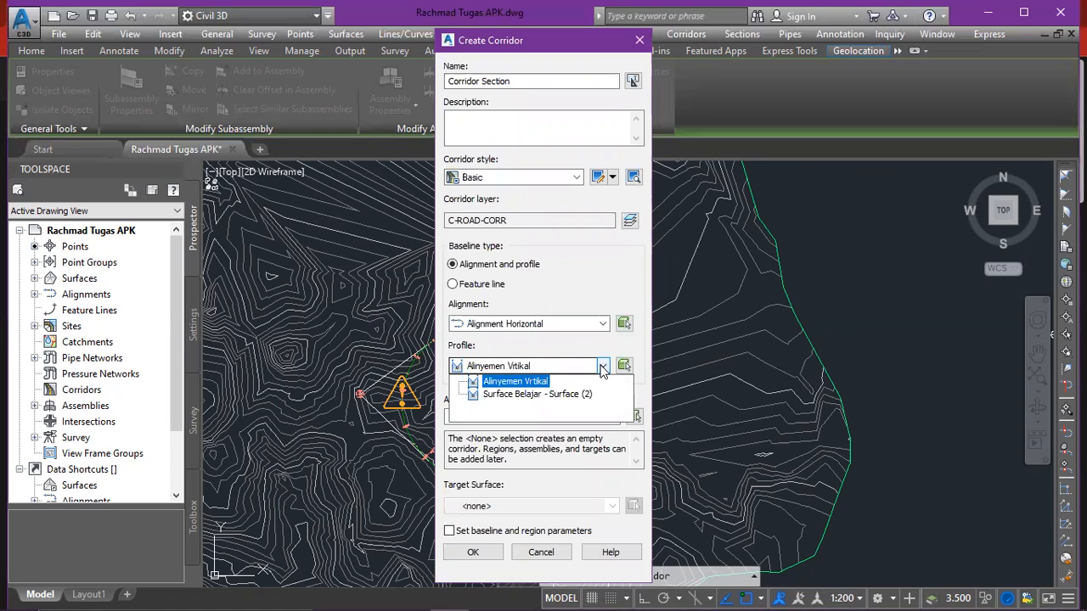
{"action": "left_click", "coordinate": [602, 366]}
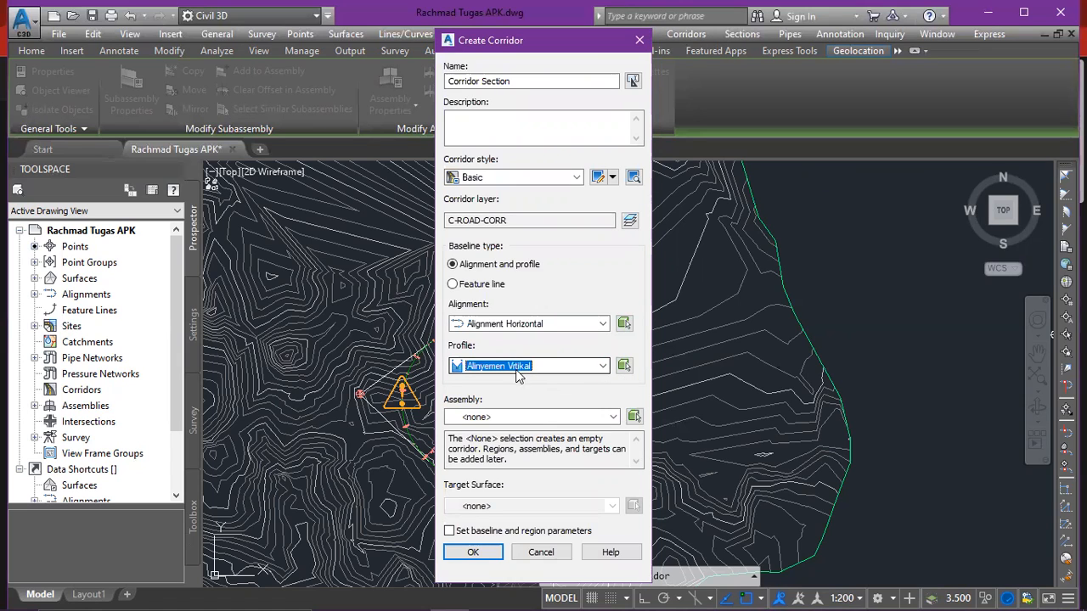
{"action": "left_click", "coordinate": [611, 418]}
{"action": "left_click", "coordinate": [509, 446]}
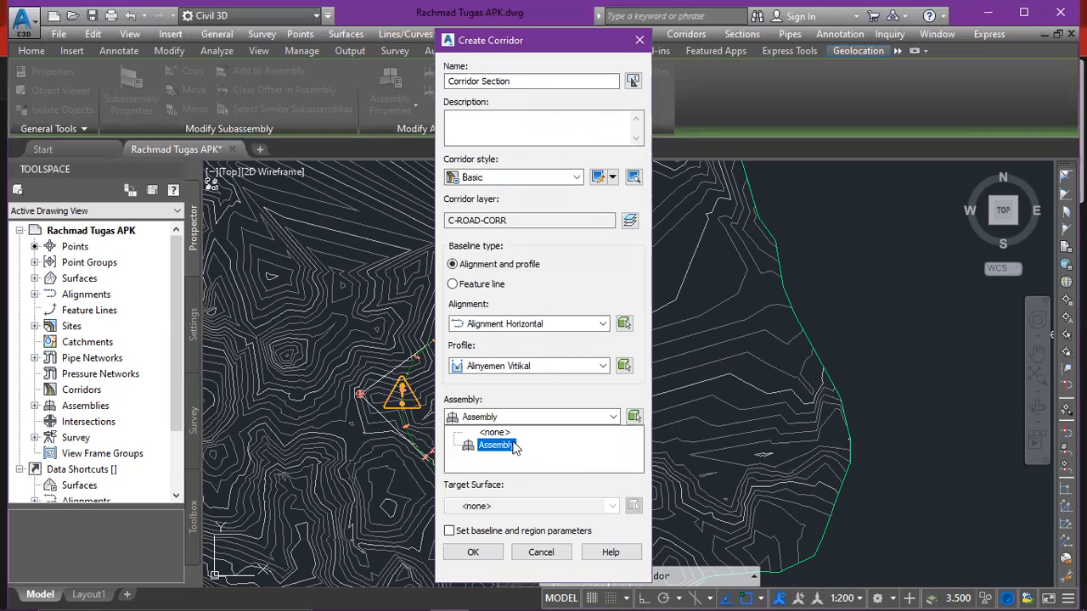
- Use Assembly for the corridor and set Surface Belajar as its target surface
{"action": "left_click", "coordinate": [501, 447]}
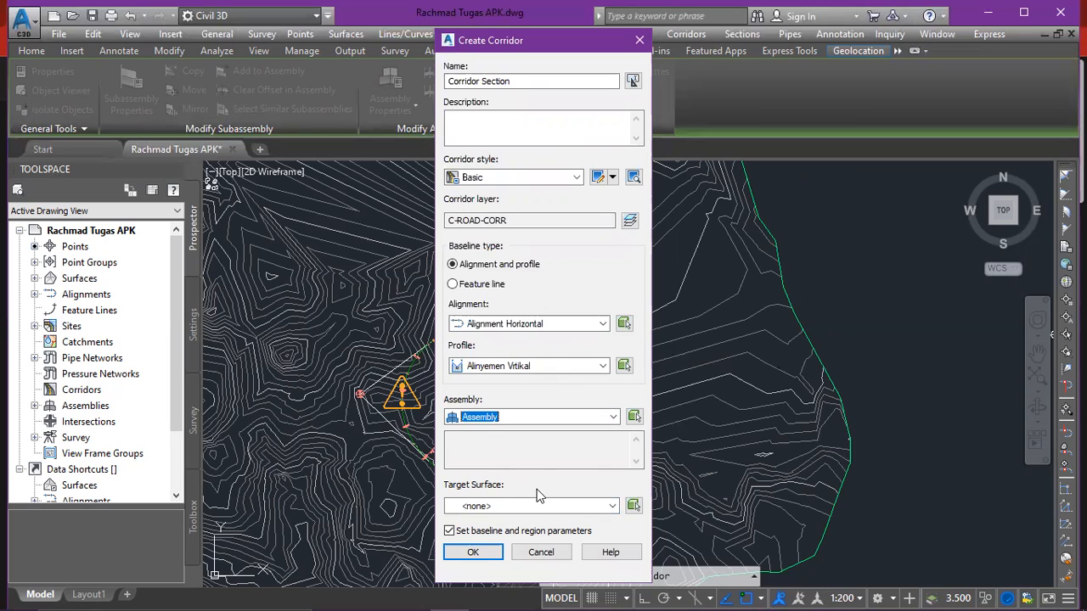
{"action": "left_click", "coordinate": [606, 506]}
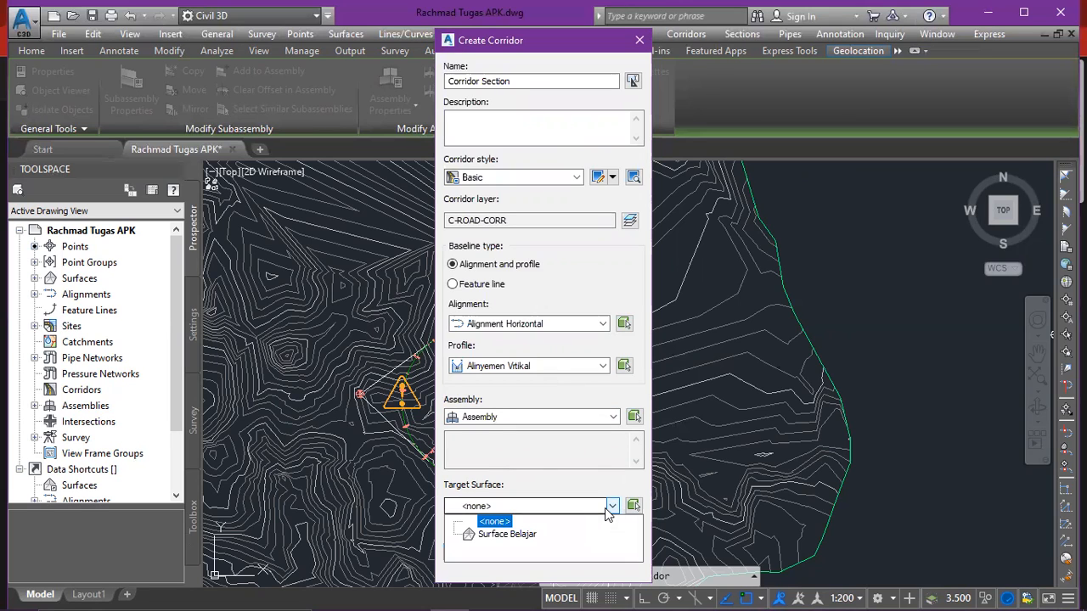
{"action": "left_click", "coordinate": [508, 534]}
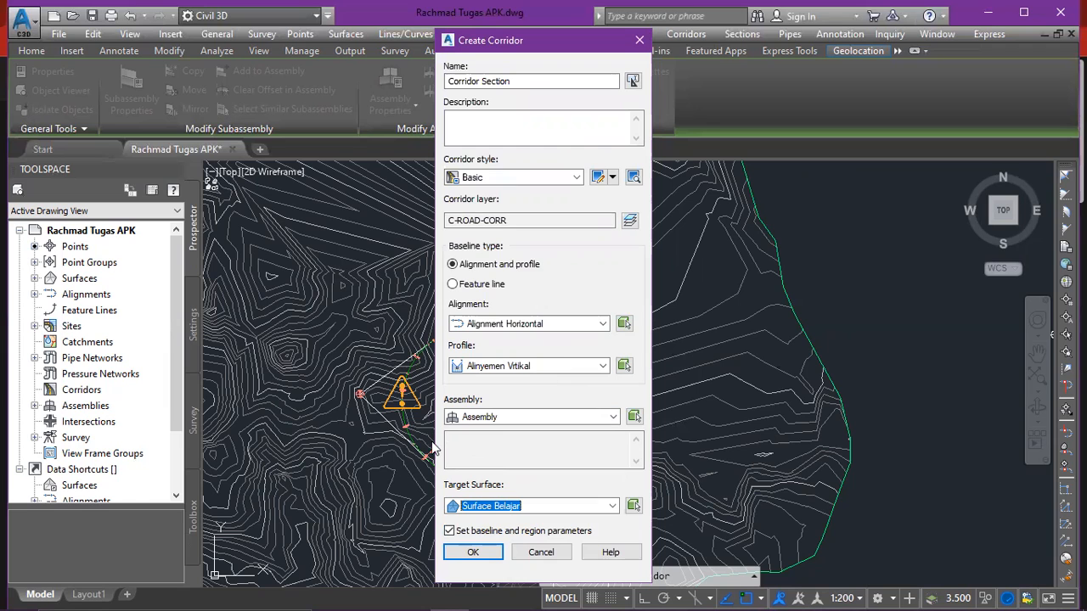
- Create the corridor with the default baseline and region parameters and rebuild it
{"action": "left_click", "coordinate": [471, 556]}
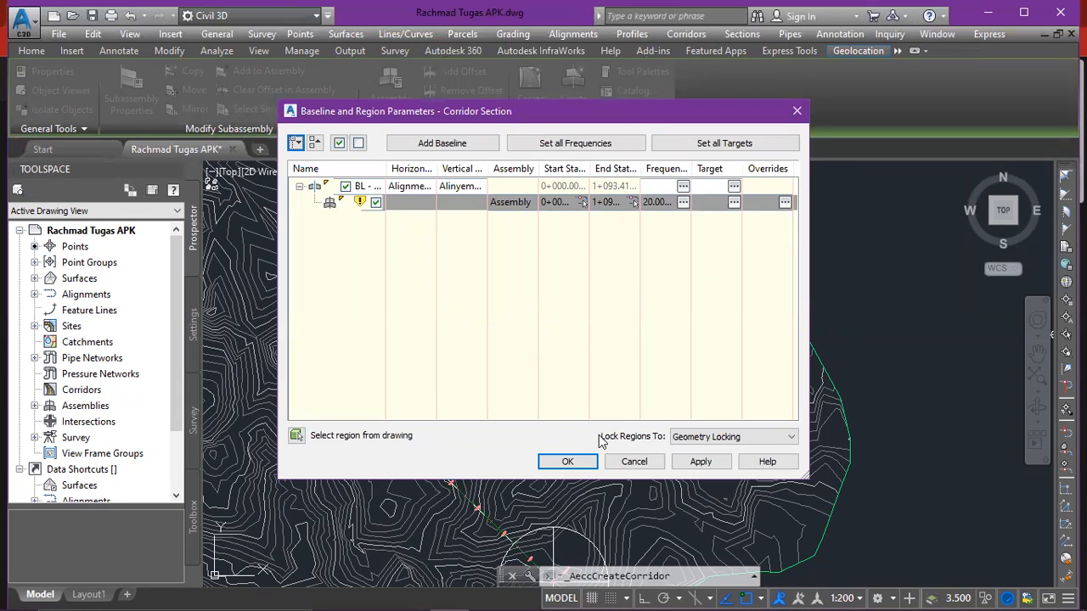
{"action": "left_click", "coordinate": [567, 460]}
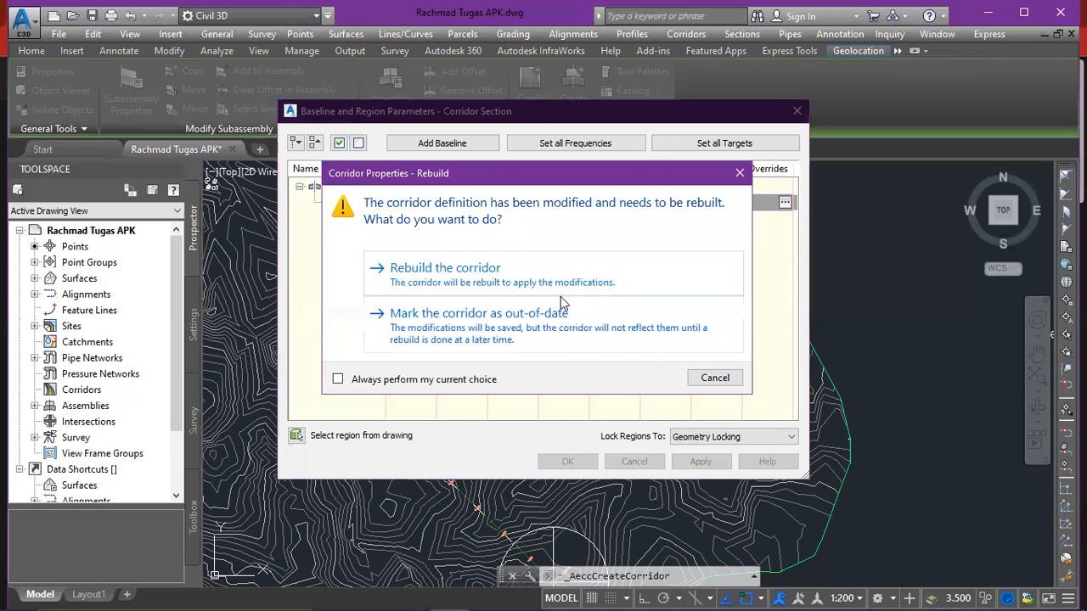
{"action": "left_click", "coordinate": [426, 268]}
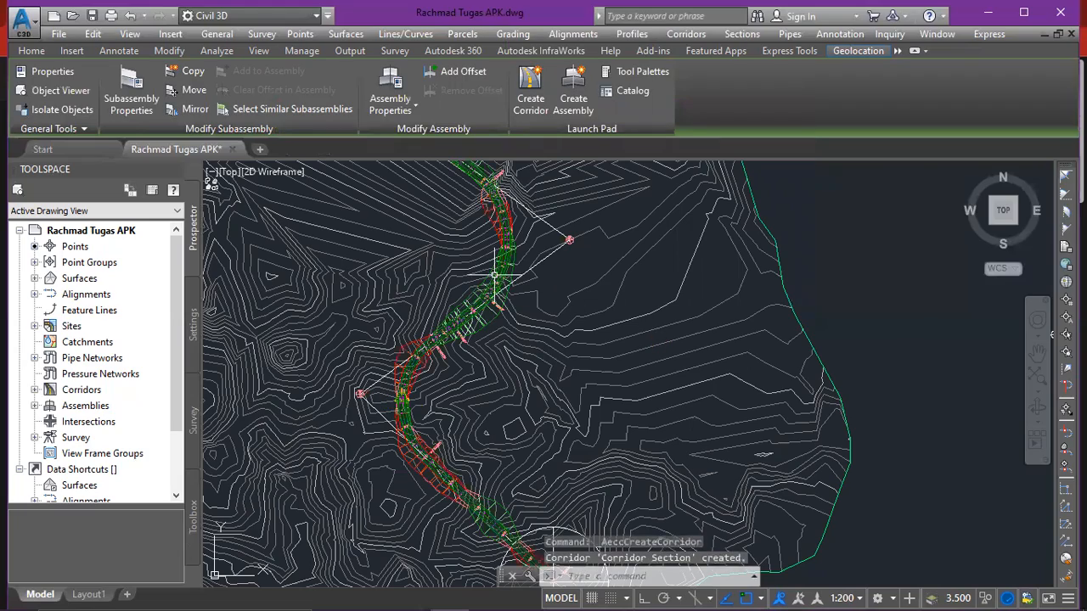
- Examine the new corridor over the contour surface, following it along the whole horizontal alignment
{"action": "scroll", "coordinate": [492, 290], "scroll_direction": "up", "scroll_amount": 2}
{"action": "scroll", "coordinate": [492, 290], "scroll_direction": "down", "scroll_amount": 3}
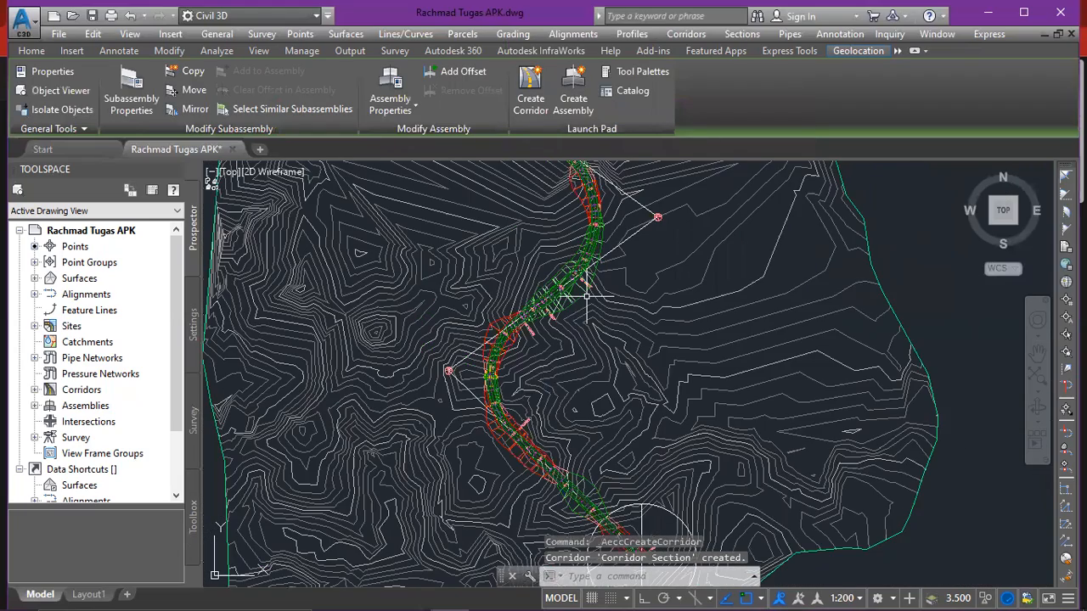
{"action": "scroll", "coordinate": [586, 296], "scroll_direction": "up", "scroll_amount": 5}
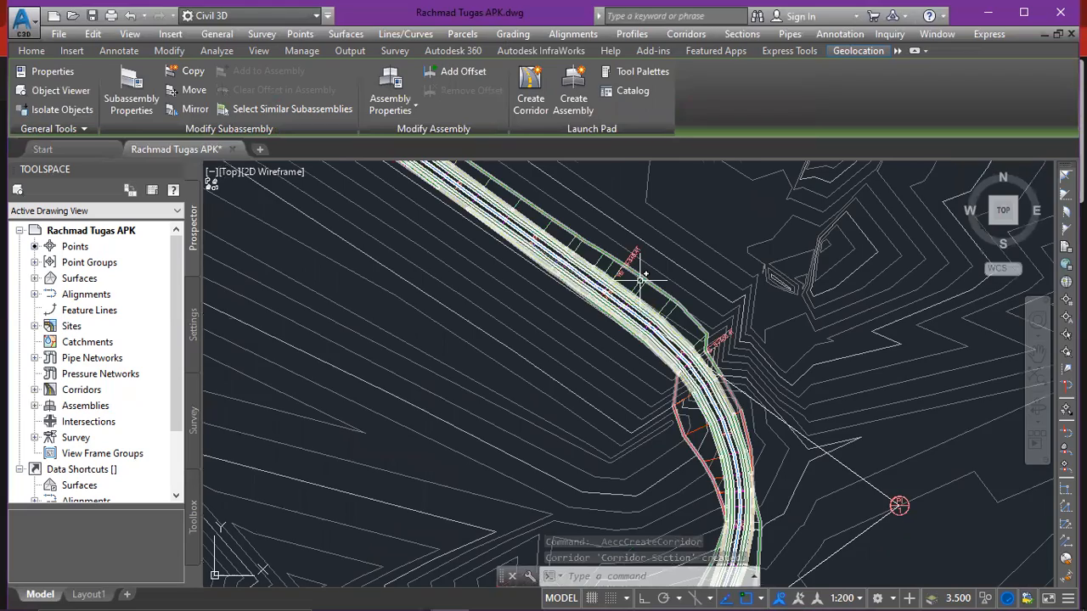
{"action": "scroll", "coordinate": [646, 276], "scroll_direction": "down", "scroll_amount": 5}
{"action": "middle_click_drag", "start_coordinate": [605, 295], "coordinate": [642, 348]}
{"action": "scroll", "coordinate": [680, 371], "scroll_direction": "up", "scroll_amount": 5}
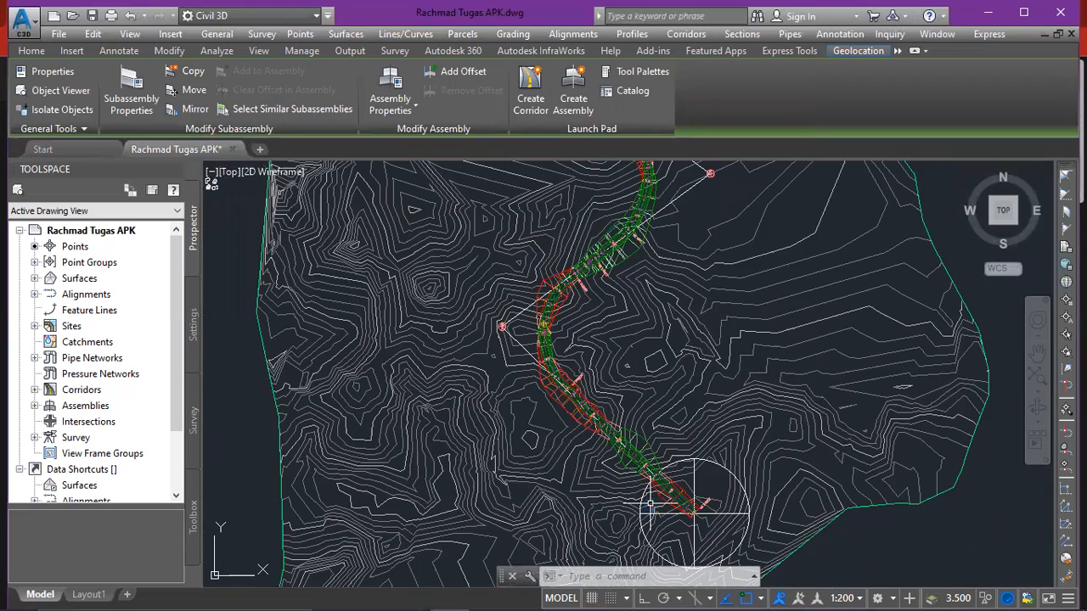
{"action": "mouse_move", "coordinate": [587, 315]}
{"action": "middle_mouse_down"}
{"action": "mouse_move", "coordinate": [640, 390]}
{"action": "mouse_move", "coordinate": [563, 376]}
{"action": "middle_mouse_up"}
{"action": "scroll", "coordinate": [640, 389], "scroll_direction": "down", "scroll_amount": 2}
{"action": "scroll", "coordinate": [657, 273], "scroll_direction": "up", "scroll_amount": 4}
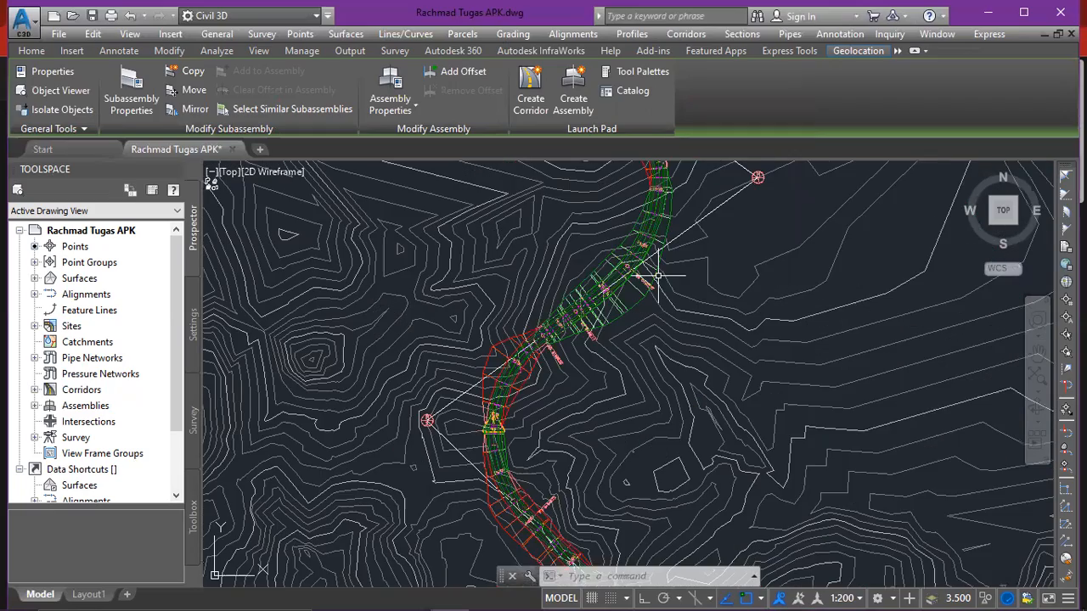
{"action": "scroll", "coordinate": [623, 273], "scroll_direction": "down", "scroll_amount": 2}
{"action": "scroll", "coordinate": [624, 272], "scroll_direction": "down", "scroll_amount": 4}
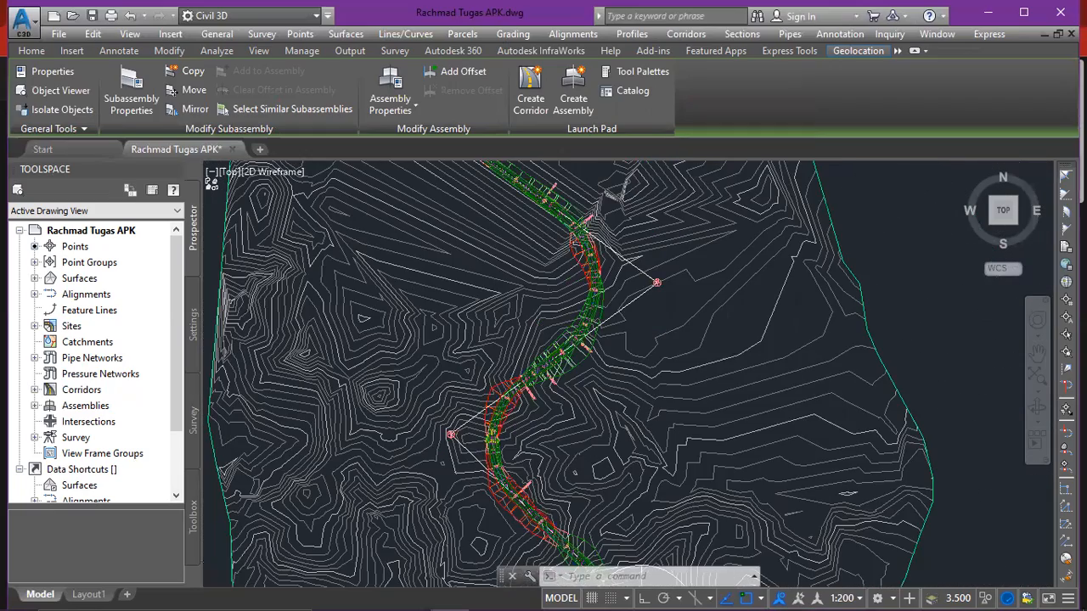
{"action": "middle_click_drag", "start_coordinate": [635, 348], "coordinate": [625, 364]}
- Examine the corridor's section lines and daylight edge between stations 0+345.41 and 0+405.41
{"action": "scroll", "coordinate": [528, 286], "scroll_direction": "up", "scroll_amount": 4}
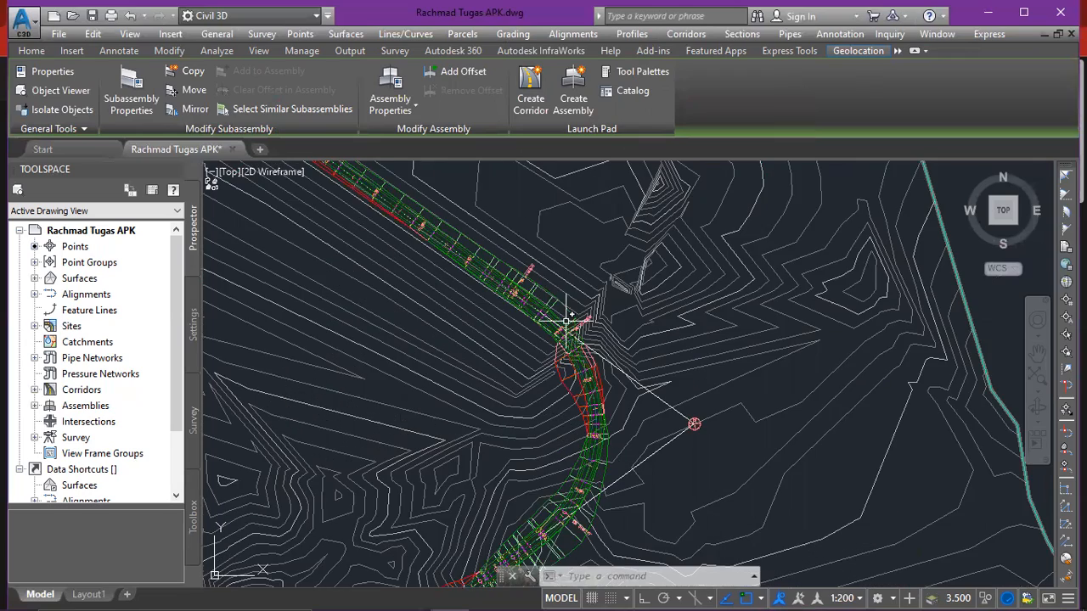
{"action": "scroll", "coordinate": [535, 301], "scroll_direction": "up", "scroll_amount": 4}
{"action": "scroll", "coordinate": [549, 291], "scroll_direction": "down", "scroll_amount": 2}
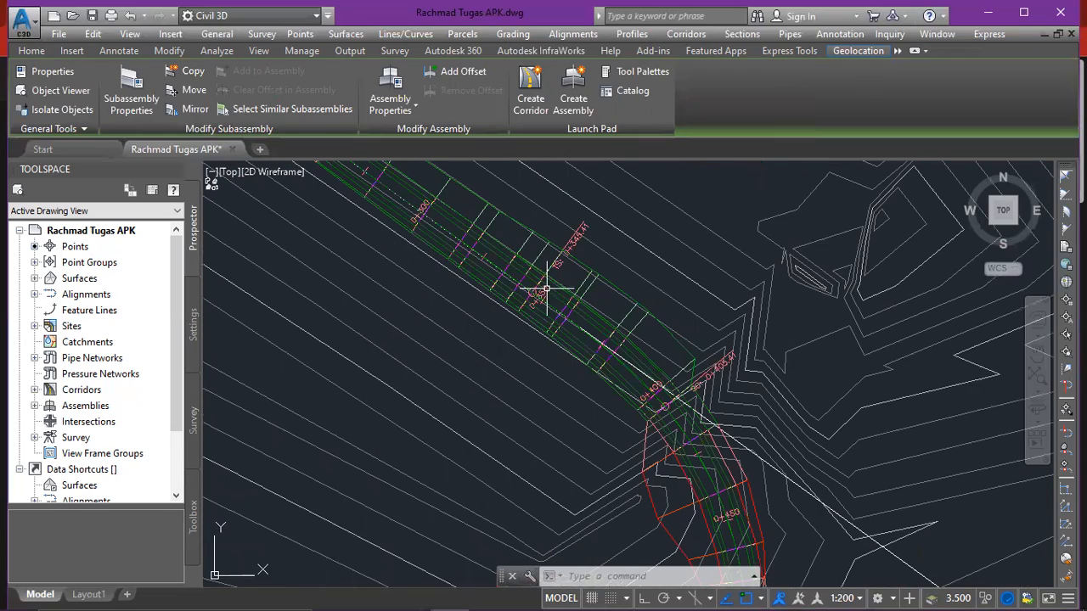
{"action": "scroll", "coordinate": [588, 280], "scroll_direction": "up", "scroll_amount": 2}
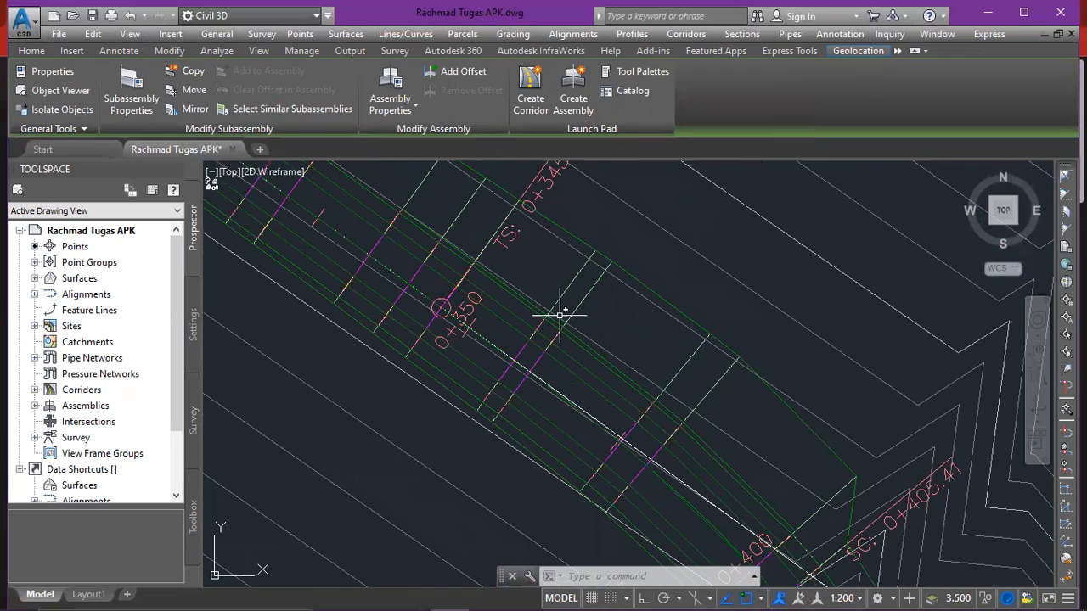
{"action": "scroll", "coordinate": [554, 314], "scroll_direction": "down", "scroll_amount": 2}
{"action": "scroll", "coordinate": [555, 315], "scroll_direction": "down", "scroll_amount": 3}
{"action": "scroll", "coordinate": [586, 308], "scroll_direction": "up", "scroll_amount": 2}
{"action": "scroll", "coordinate": [635, 365], "scroll_direction": "down", "scroll_amount": 1}
{"action": "scroll", "coordinate": [635, 365], "scroll_direction": "down", "scroll_amount": 3}
{"action": "scroll", "coordinate": [670, 312], "scroll_direction": "up", "scroll_amount": 1}
{"action": "scroll", "coordinate": [628, 280], "scroll_direction": "down", "scroll_amount": 2}
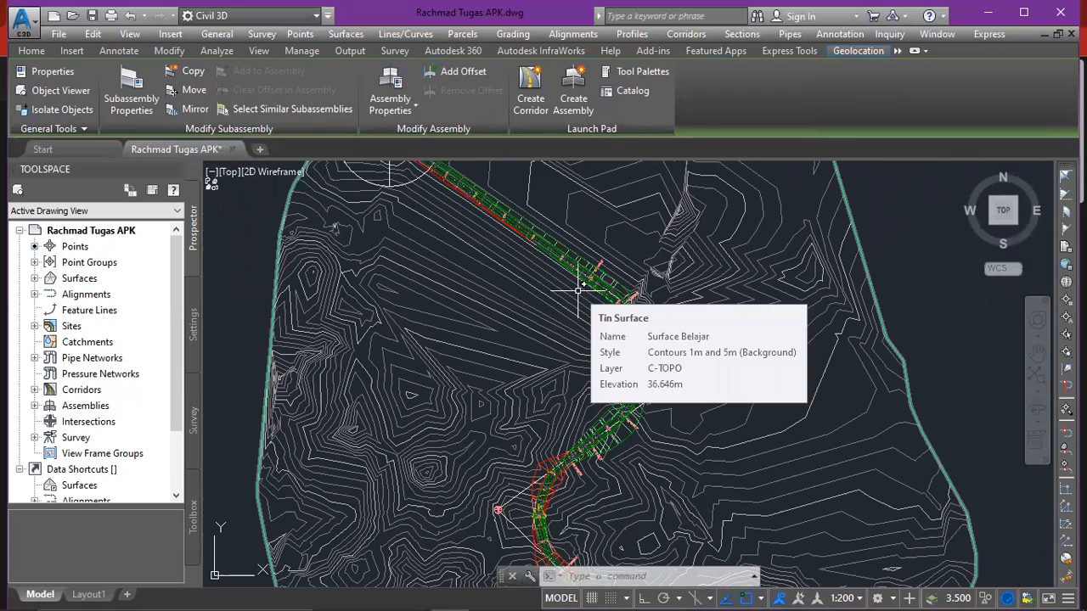
{"action": "scroll", "coordinate": [614, 268], "scroll_direction": "up", "scroll_amount": 2}
{"action": "scroll", "coordinate": [613, 270], "scroll_direction": "up", "scroll_amount": 5}
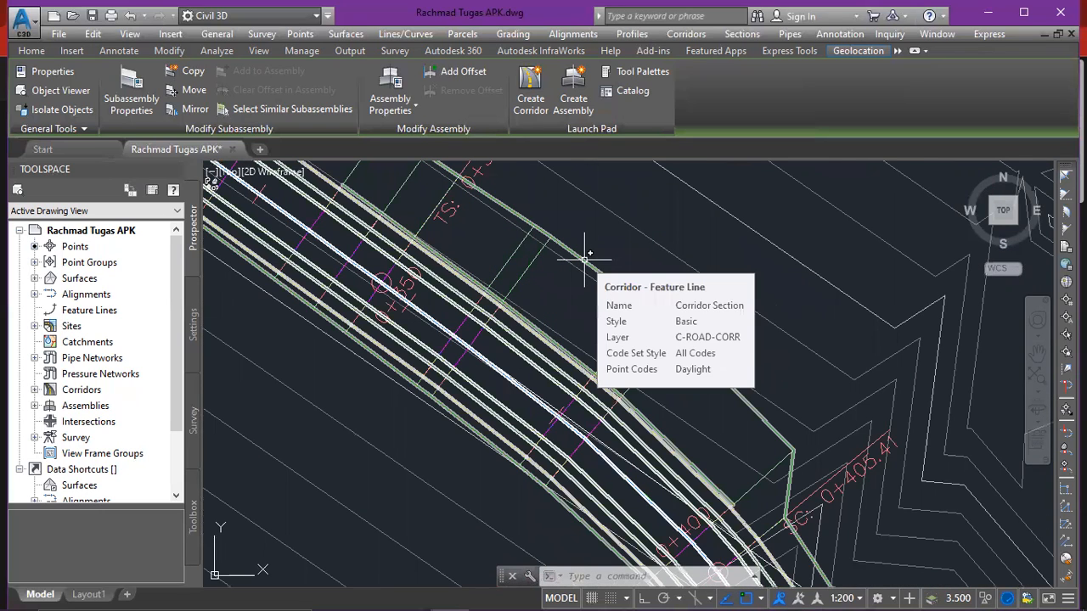
{"action": "scroll", "coordinate": [514, 298], "scroll_direction": "down", "scroll_amount": 4}
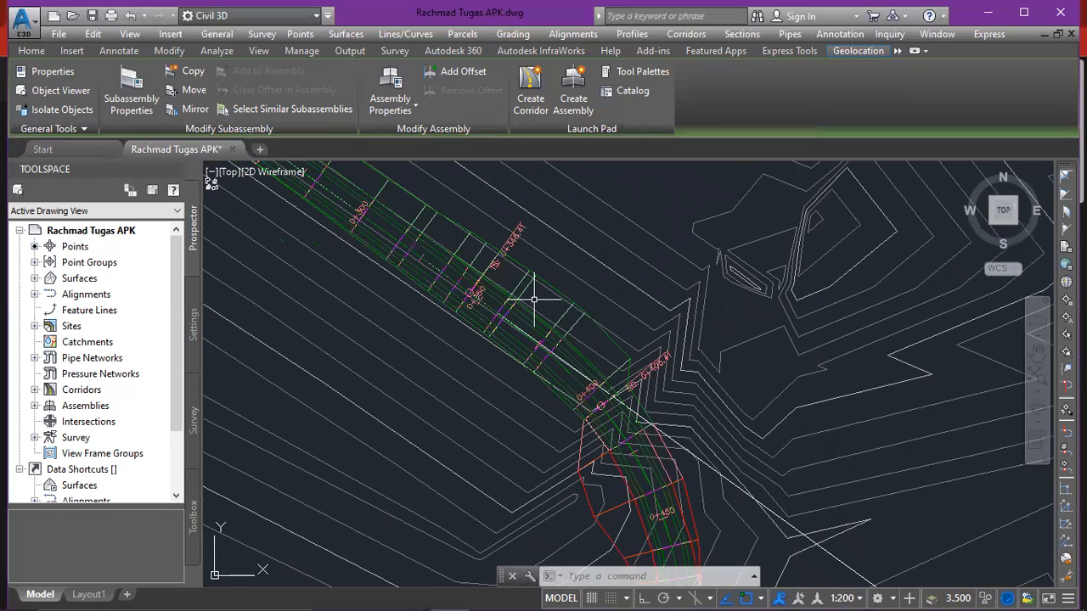
{"action": "scroll", "coordinate": [575, 311], "scroll_direction": "down", "scroll_amount": 2}
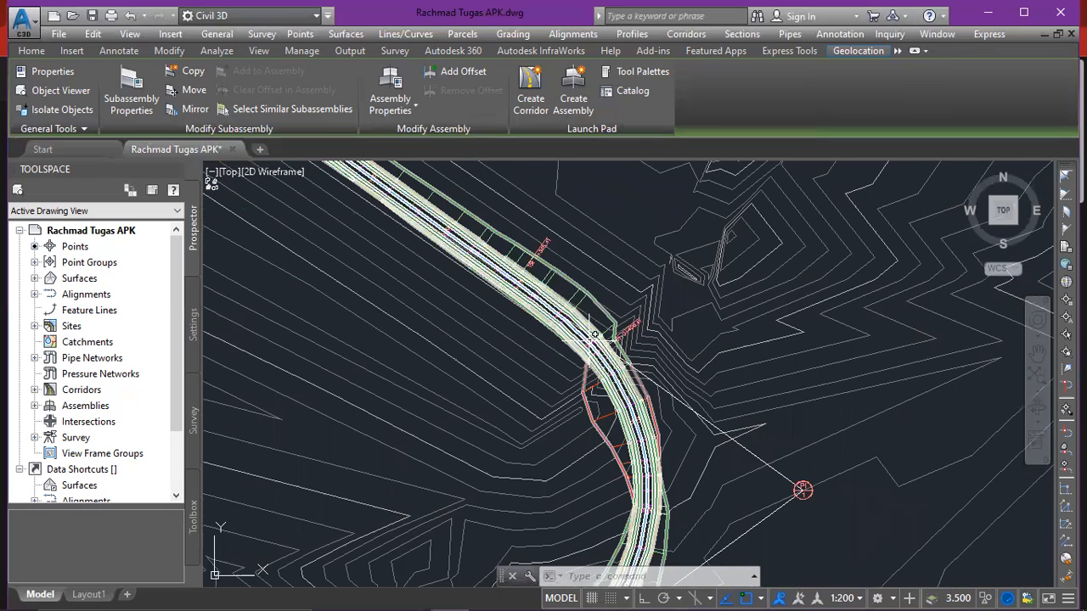
- Inspect the corridor's red and green slope lines through the first curve near station 0+450
{"action": "middle_click_drag", "start_coordinate": [594, 335], "coordinate": [596, 311]}
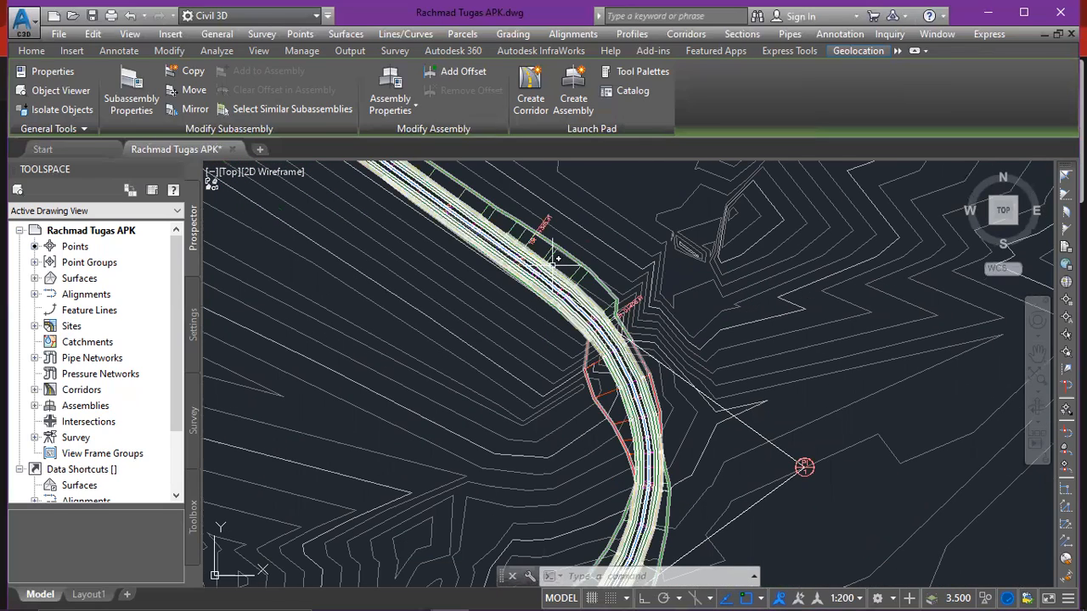
{"action": "scroll", "coordinate": [577, 271], "scroll_direction": "down", "scroll_amount": 3}
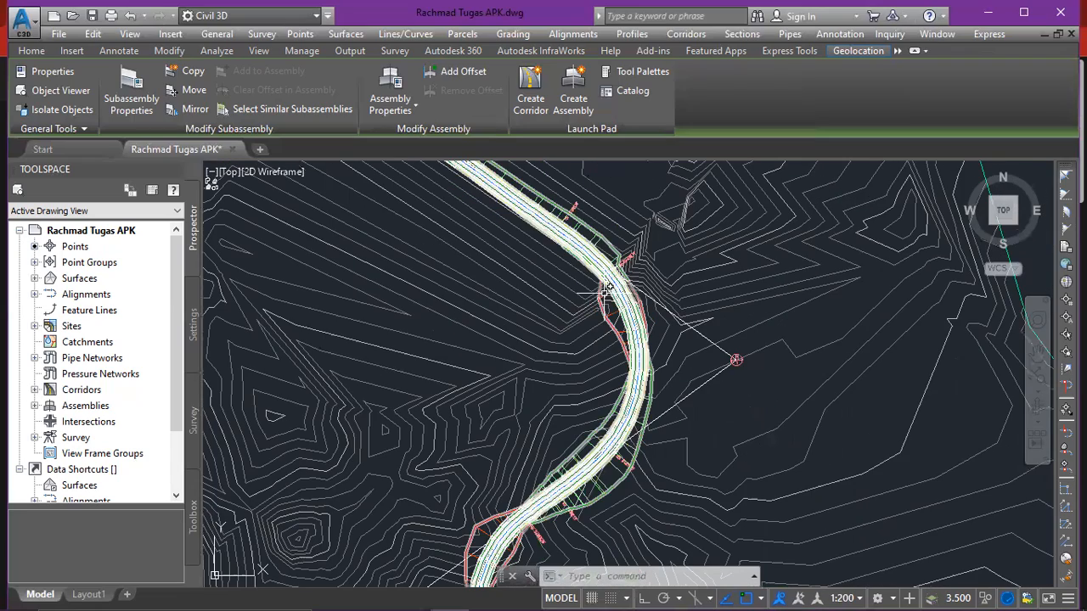
{"action": "scroll", "coordinate": [608, 289], "scroll_direction": "up", "scroll_amount": 4}
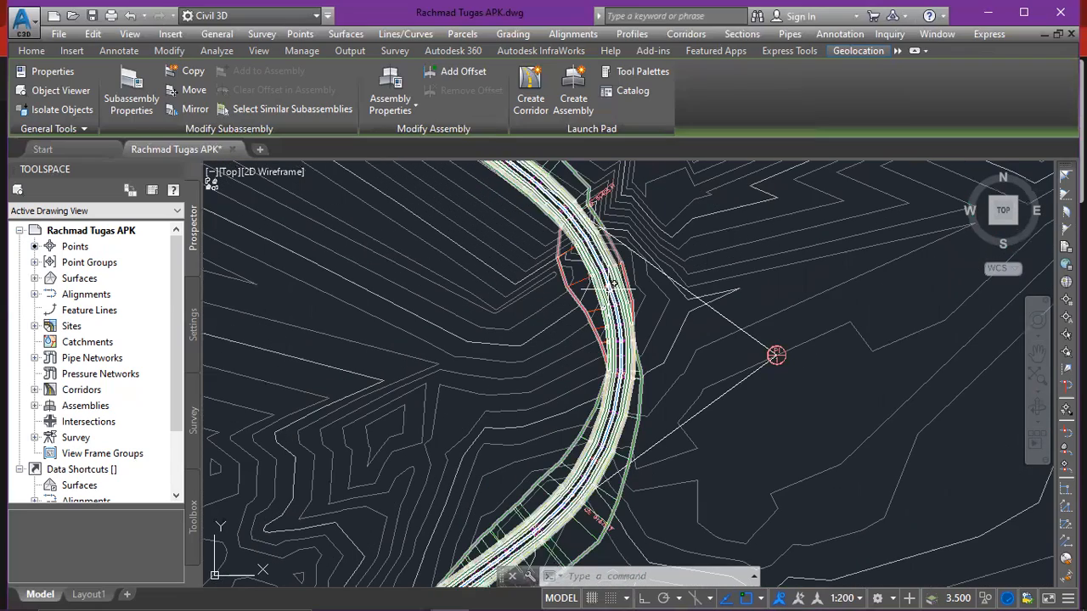
{"action": "scroll", "coordinate": [587, 275], "scroll_direction": "up", "scroll_amount": 2}
{"action": "middle_click_drag", "start_coordinate": [589, 250], "coordinate": [599, 374]}
{"action": "scroll", "coordinate": [600, 377], "scroll_direction": "down", "scroll_amount": 4}
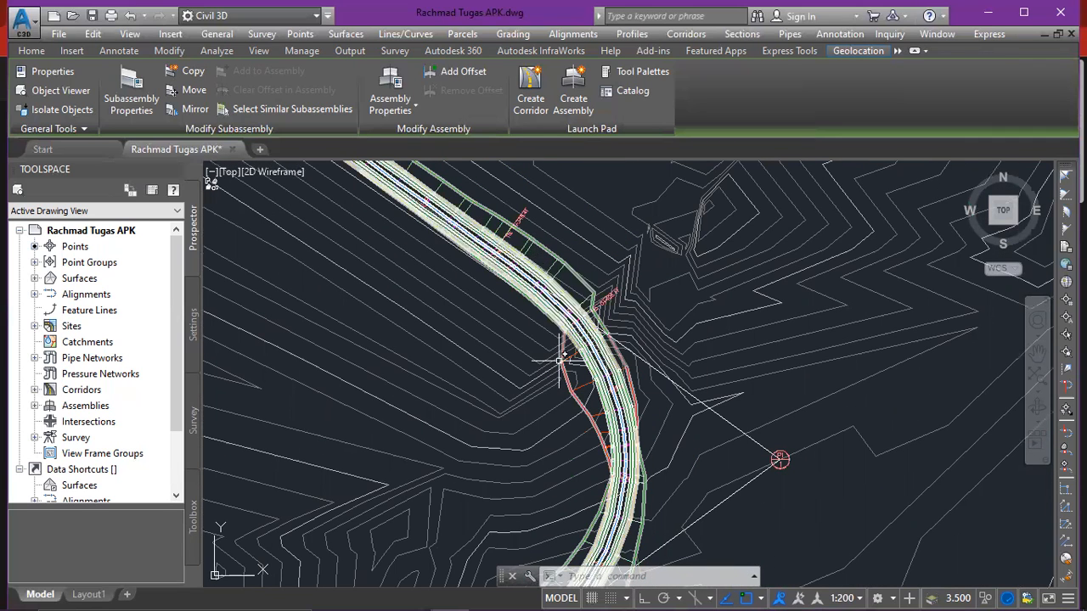
{"action": "scroll", "coordinate": [560, 360], "scroll_direction": "up", "scroll_amount": 4}
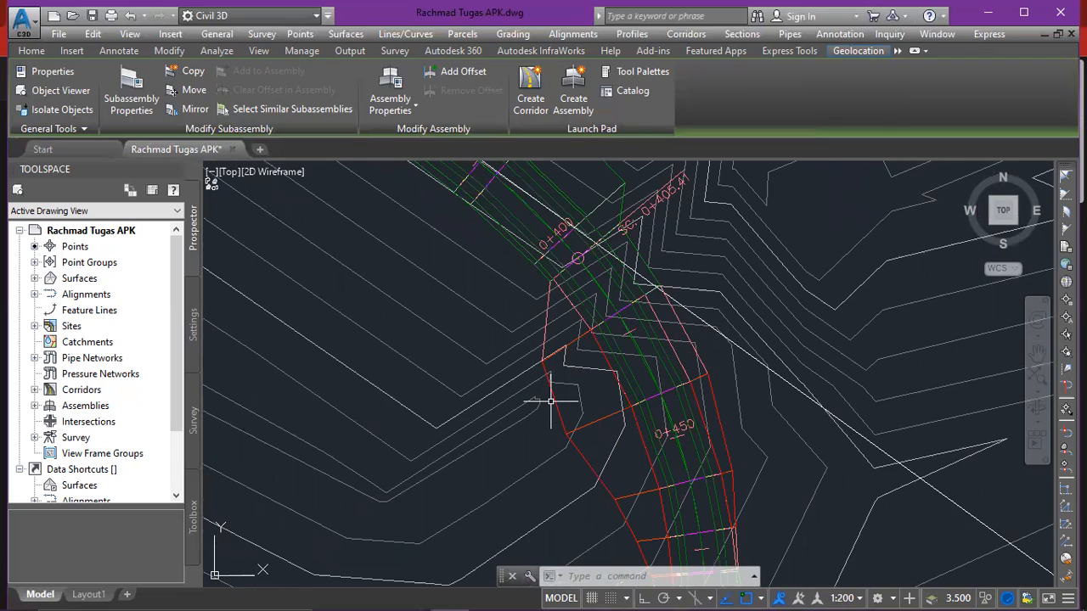
{"action": "scroll", "coordinate": [637, 353], "scroll_direction": "down", "scroll_amount": 5}
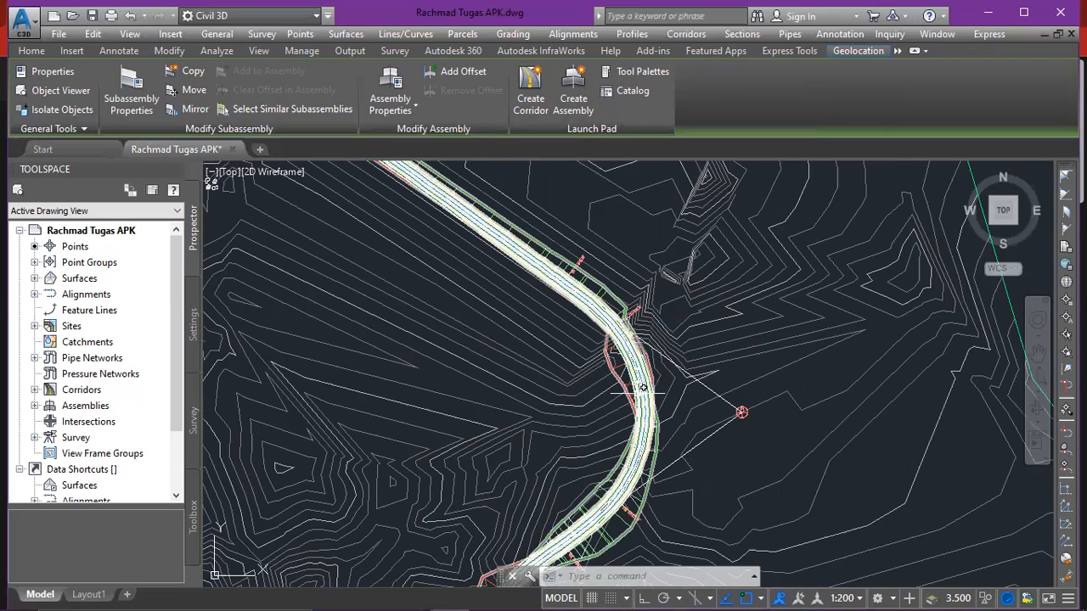
{"action": "scroll", "coordinate": [643, 388], "scroll_direction": "down", "scroll_amount": 3}
- Compare the corridor's extent on the whole surface with its detail around stations 0+300 to 0+400
{"action": "scroll", "coordinate": [586, 276], "scroll_direction": "up", "scroll_amount": 6}
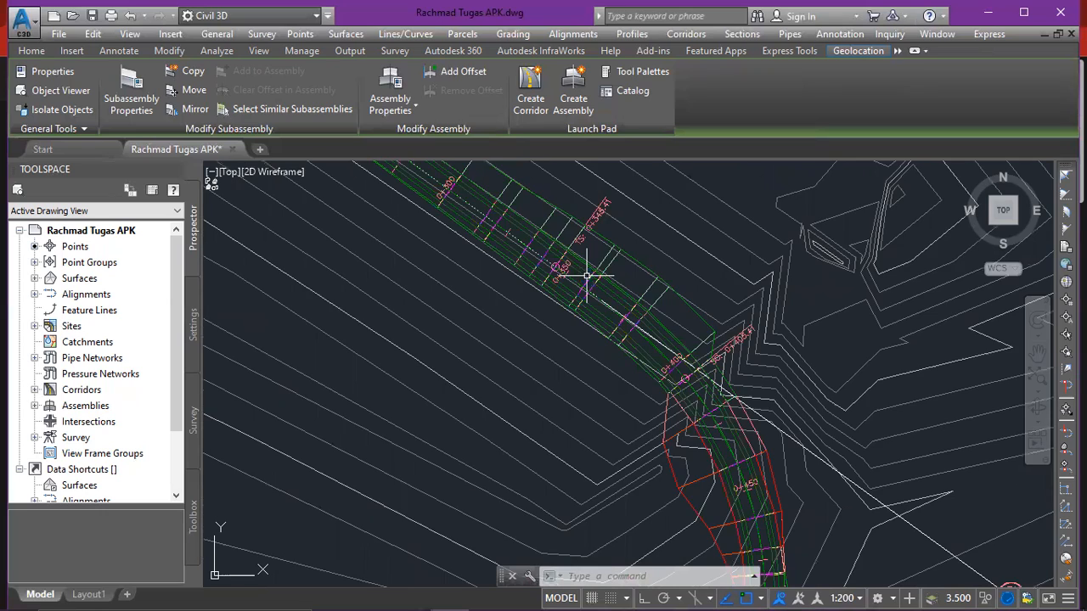
{"action": "scroll", "coordinate": [586, 276], "scroll_direction": "up", "scroll_amount": 2}
{"action": "middle_click_drag", "start_coordinate": [613, 243], "coordinate": [614, 352]}
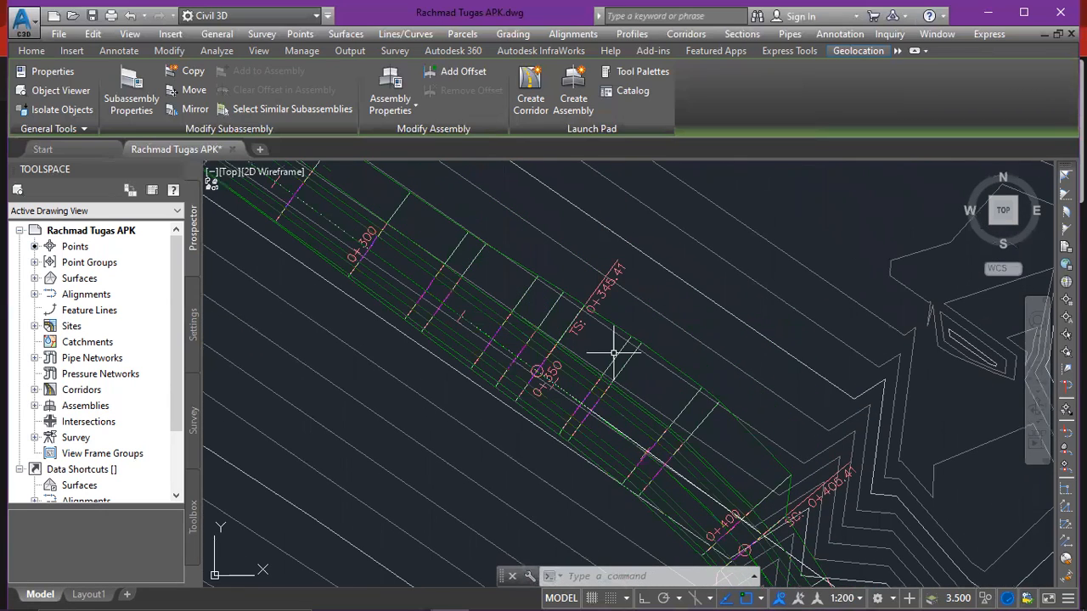
{"action": "middle_click", "coordinate": [618, 335]}
{"action": "middle_click", "coordinate": [618, 335]}
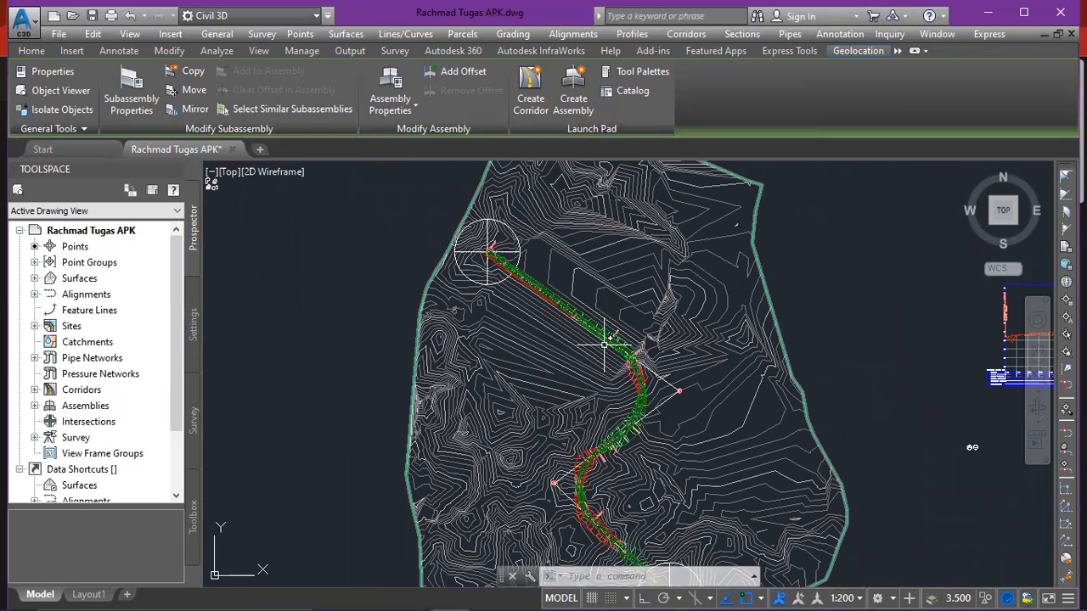
{"action": "scroll", "coordinate": [601, 344], "scroll_direction": "up", "scroll_amount": 5}
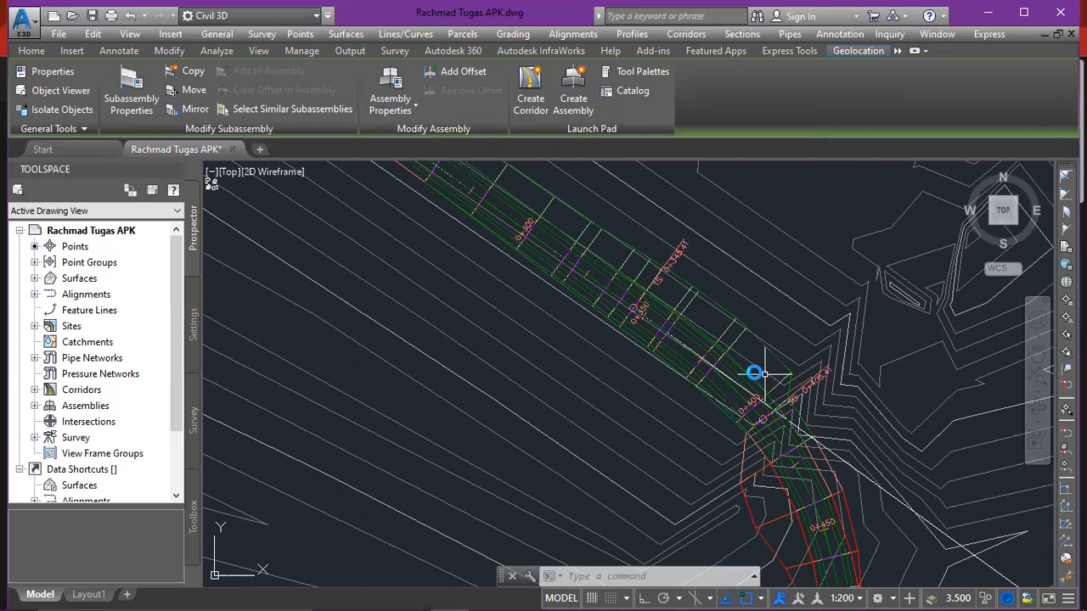
{"action": "scroll", "coordinate": [752, 369], "scroll_direction": "down", "scroll_amount": 2}
{"action": "scroll", "coordinate": [692, 337], "scroll_direction": "up", "scroll_amount": 6}
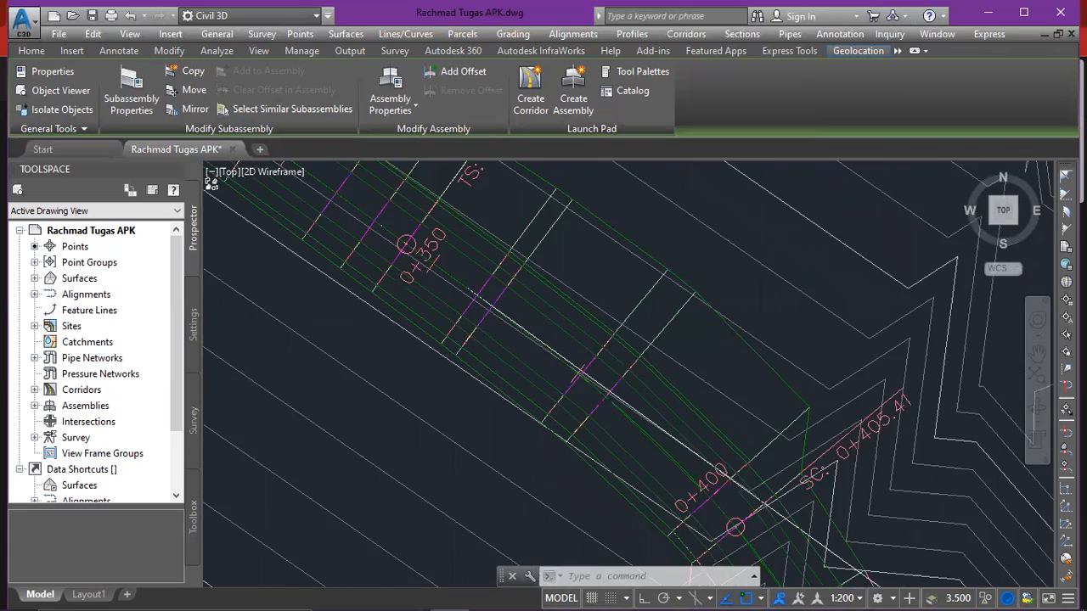
{"action": "scroll", "coordinate": [752, 356], "scroll_direction": "down", "scroll_amount": 5}
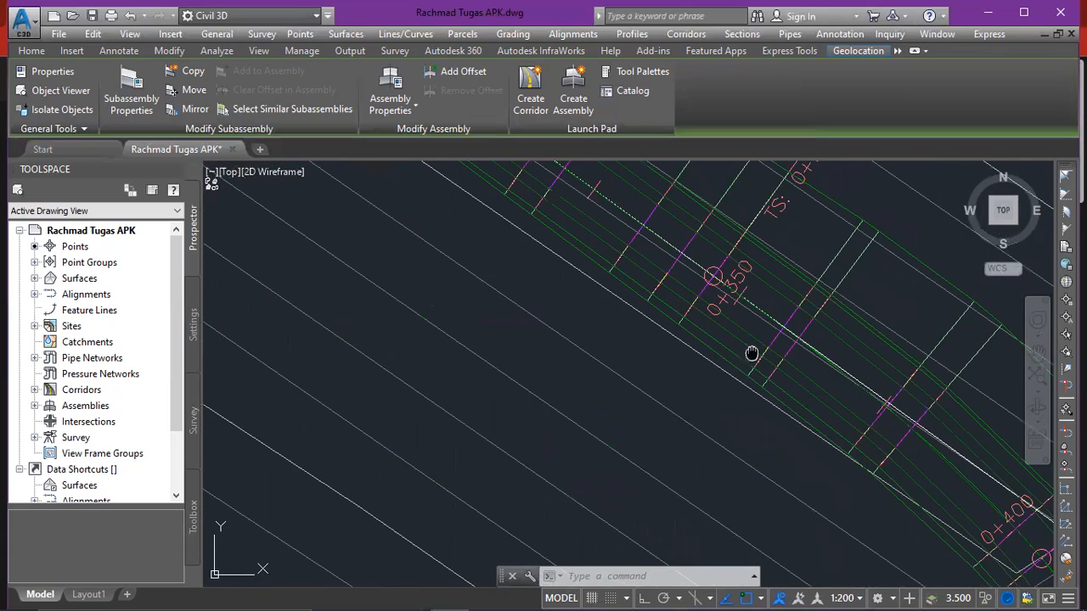
{"action": "mouse_move", "coordinate": [686, 469]}
{"action": "middle_mouse_down"}
{"action": "mouse_move", "coordinate": [723, 337]}
{"action": "mouse_move", "coordinate": [702, 319]}
{"action": "middle_mouse_up"}
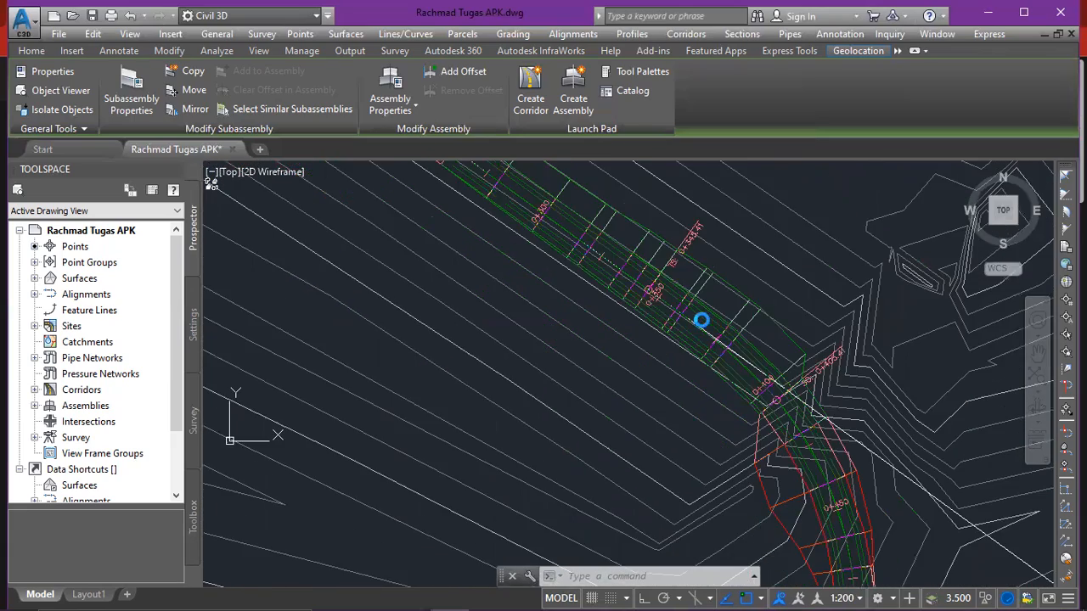
{"action": "scroll", "coordinate": [703, 312], "scroll_direction": "up", "scroll_amount": 2}
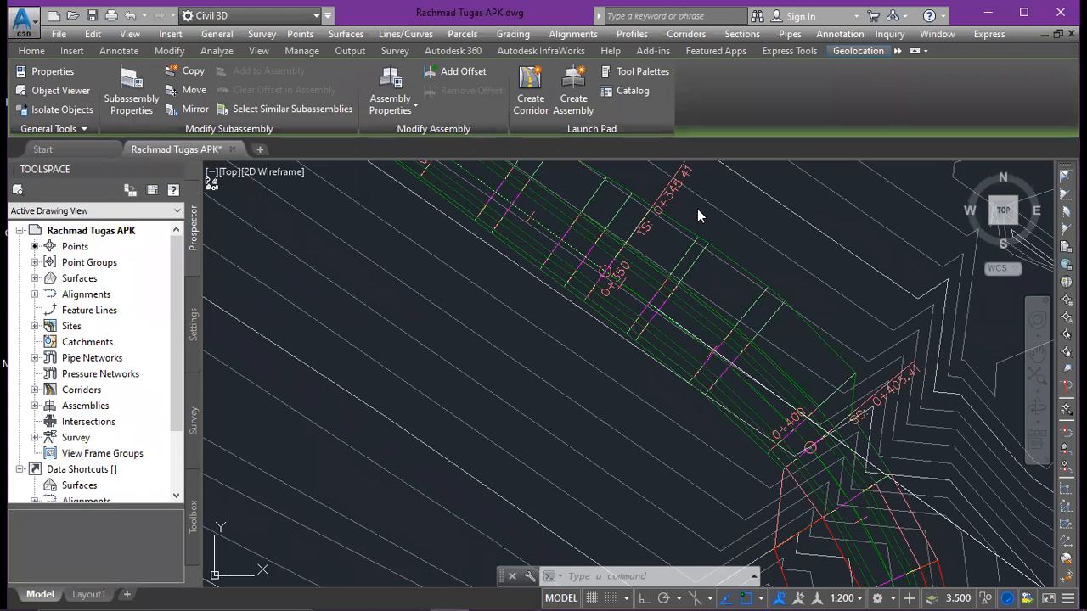
{"action": "scroll", "coordinate": [684, 223], "scroll_direction": "up", "scroll_amount": 2}
{"action": "scroll", "coordinate": [684, 223], "scroll_direction": "up", "scroll_amount": 2}
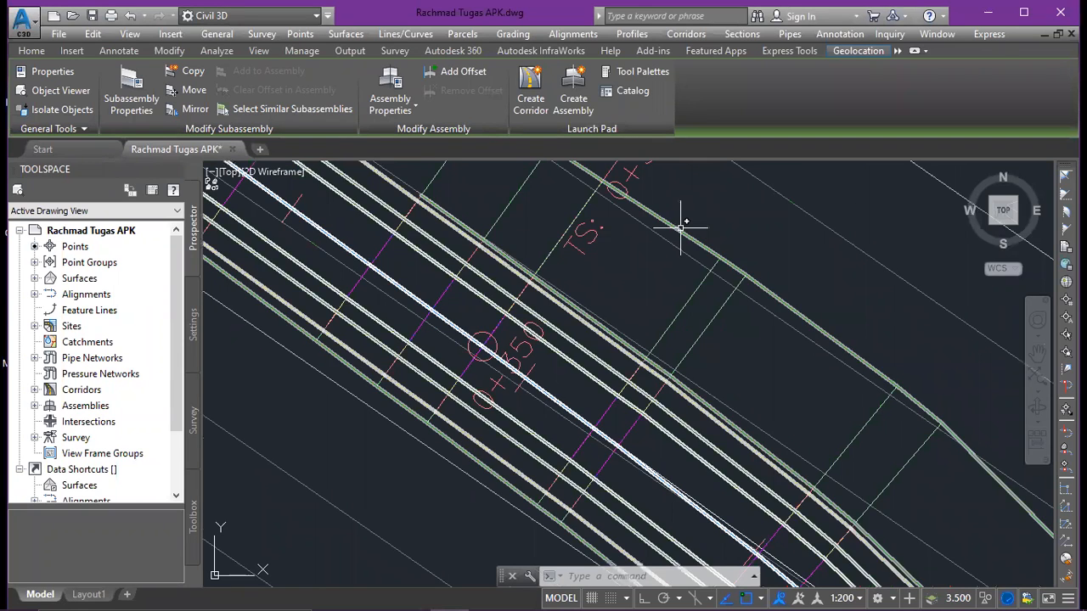
{"action": "left_click", "coordinate": [680, 227]}
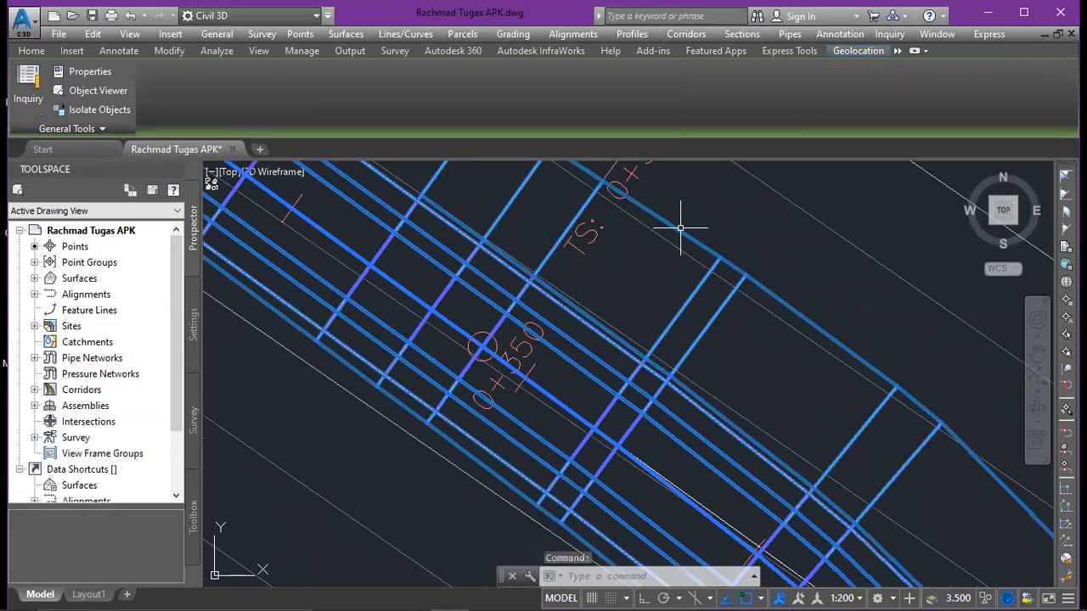
{"action": "right_click", "coordinate": [680, 227]}
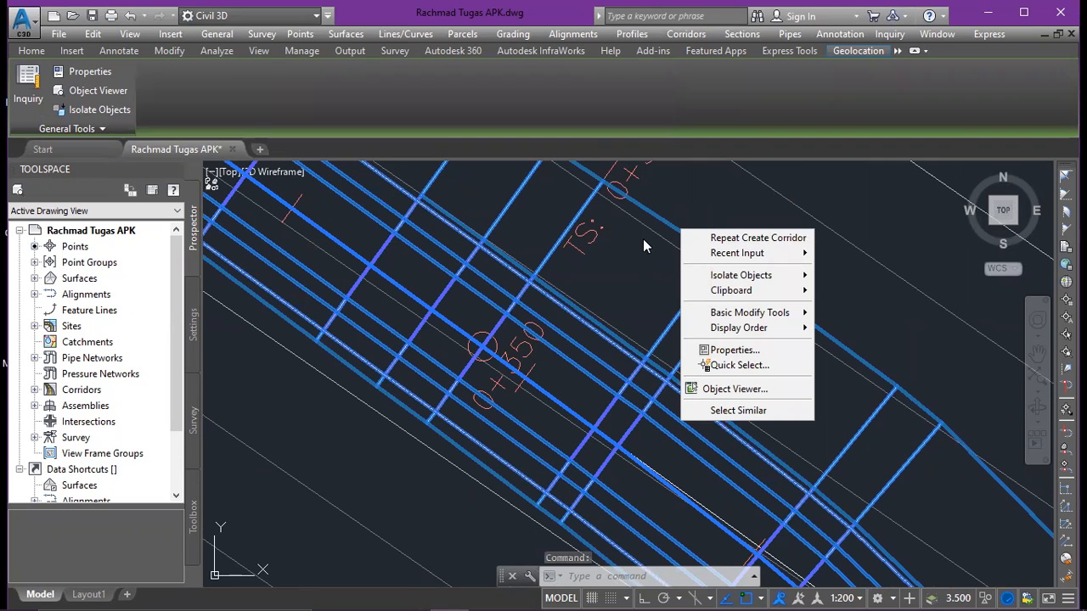
{"action": "left_click", "coordinate": [594, 246]}
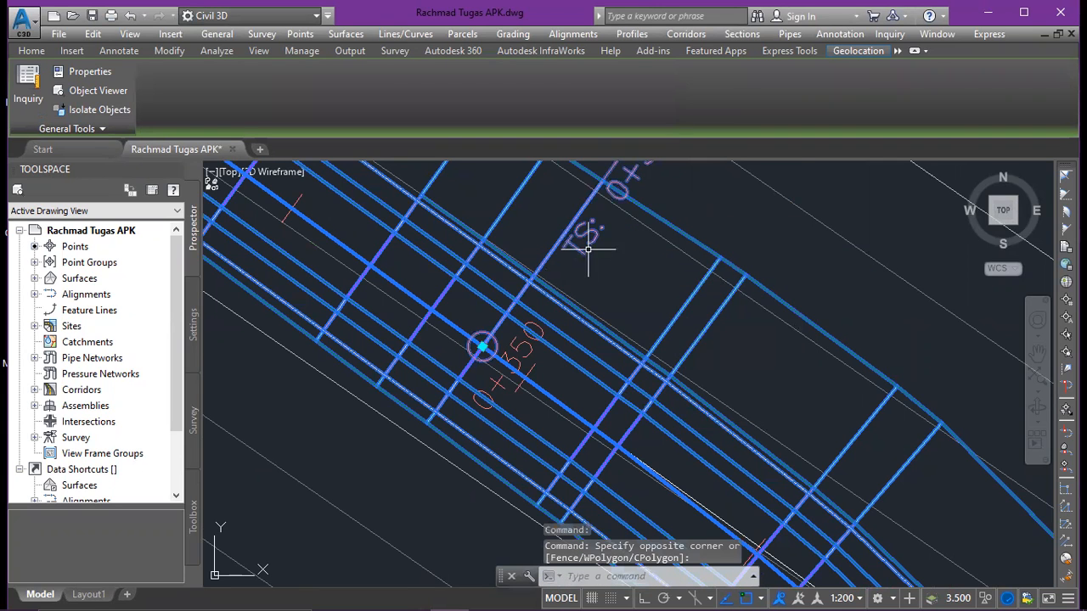
{"action": "key", "text": "Escape"}
{"action": "scroll", "coordinate": [584, 250], "scroll_direction": "down", "scroll_amount": 4}
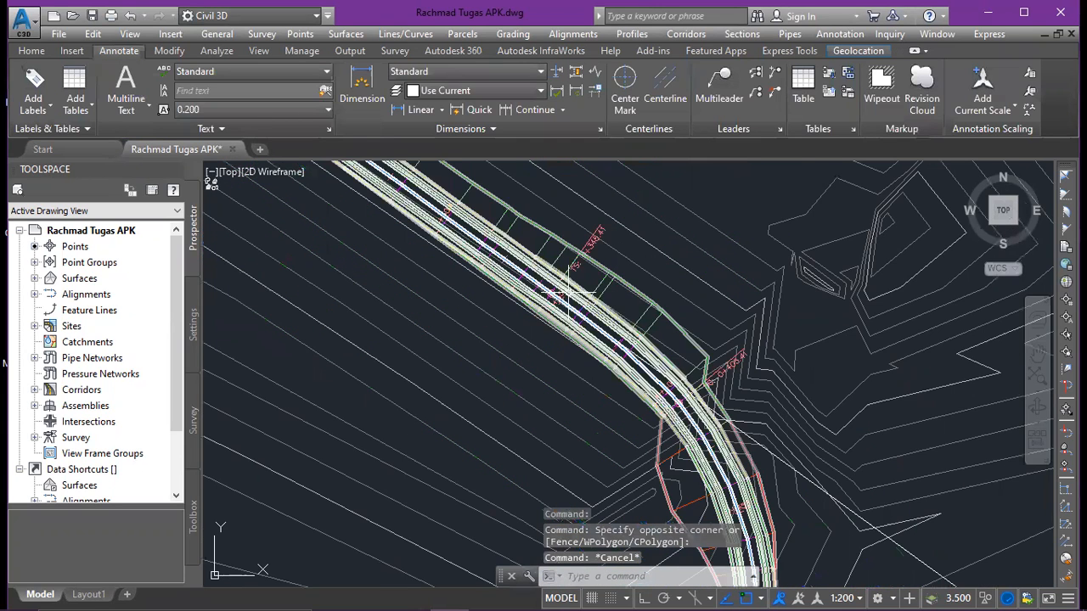
- In the corridor properties of Corridor Section, set the code set style to EII-WBN-Code Set Style
{"action": "left_click", "coordinate": [631, 356]}
{"action": "right_click", "coordinate": [639, 356]}
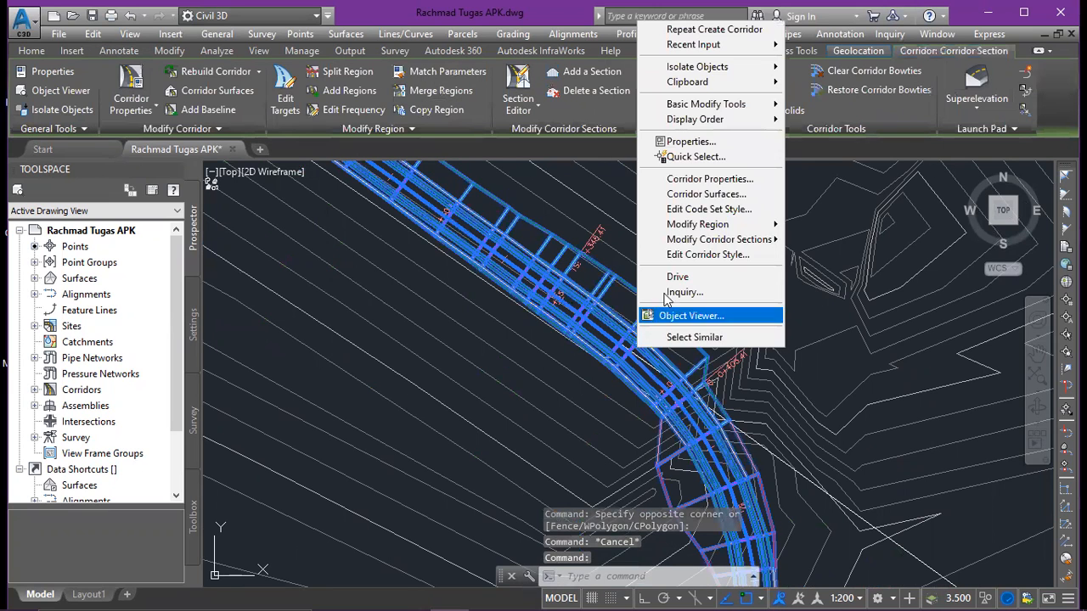
{"action": "left_click", "coordinate": [694, 179]}
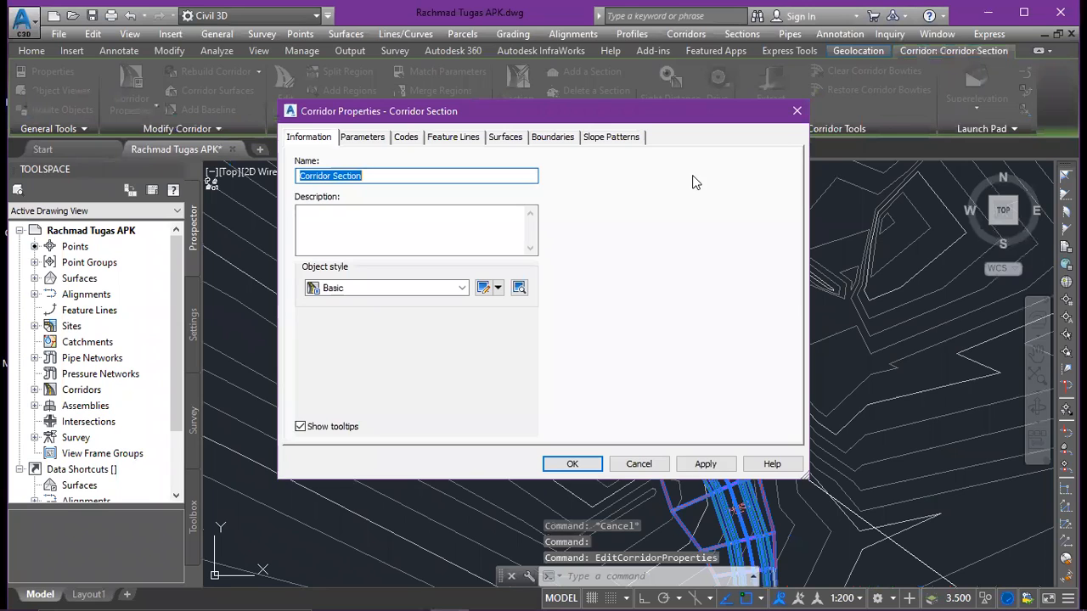
{"action": "left_click", "coordinate": [365, 138]}
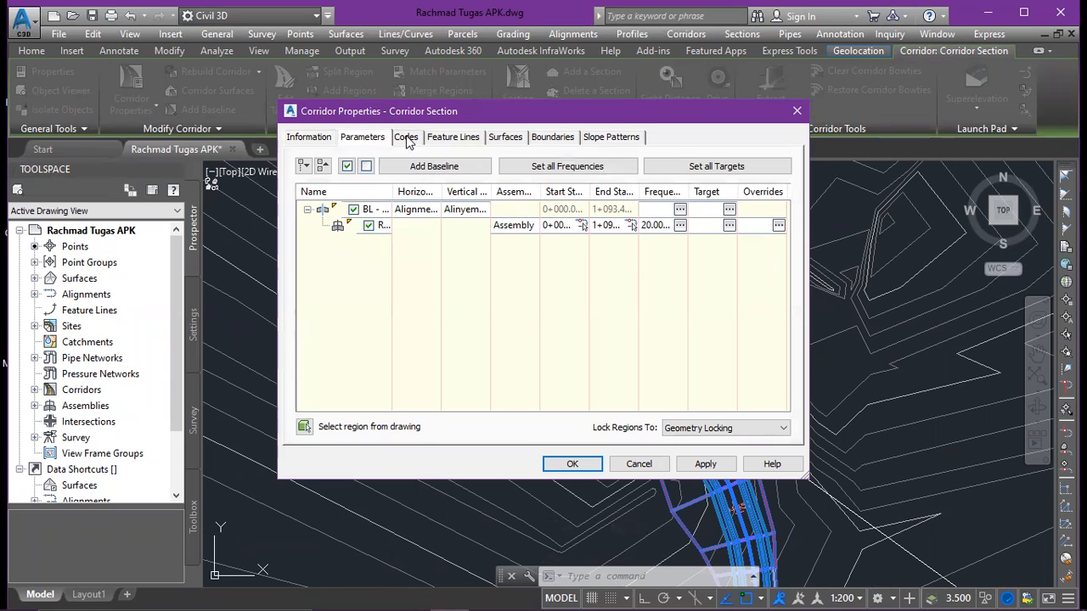
{"action": "left_click", "coordinate": [407, 139]}
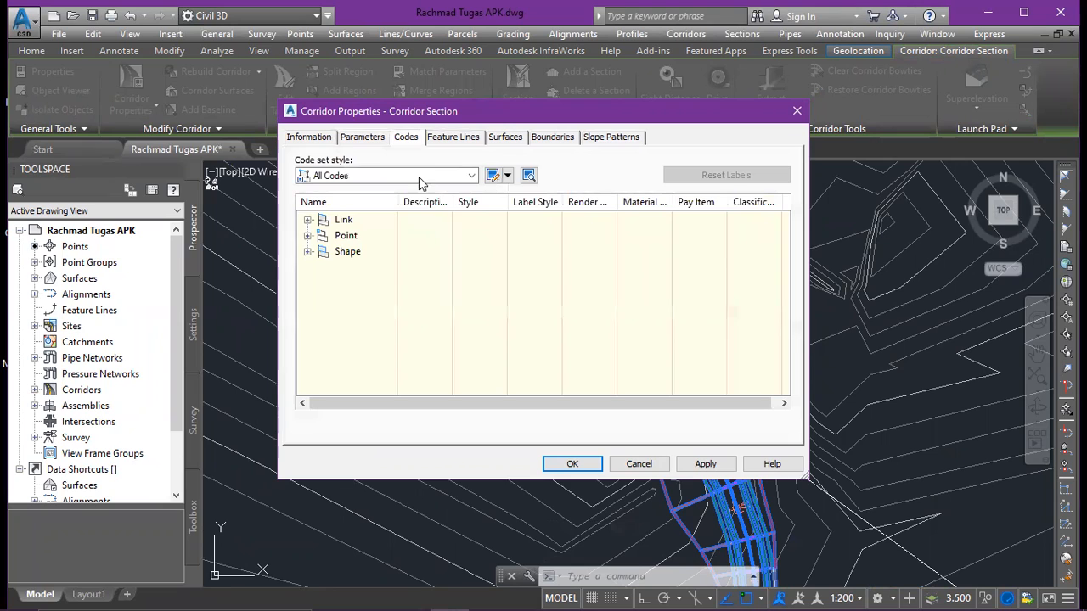
{"action": "left_click", "coordinate": [465, 176]}
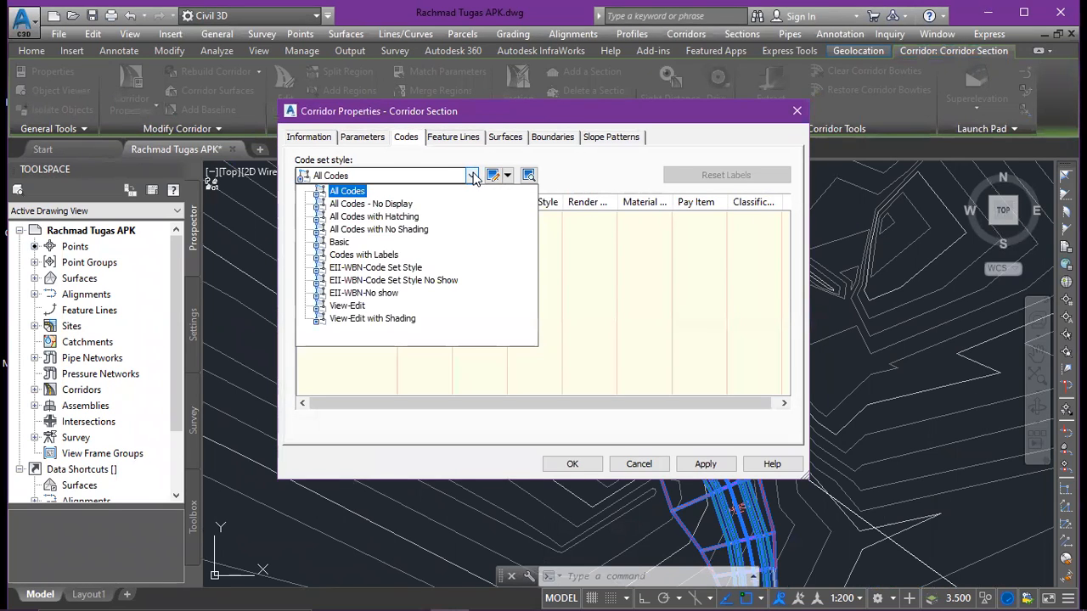
{"action": "left_click", "coordinate": [416, 268]}
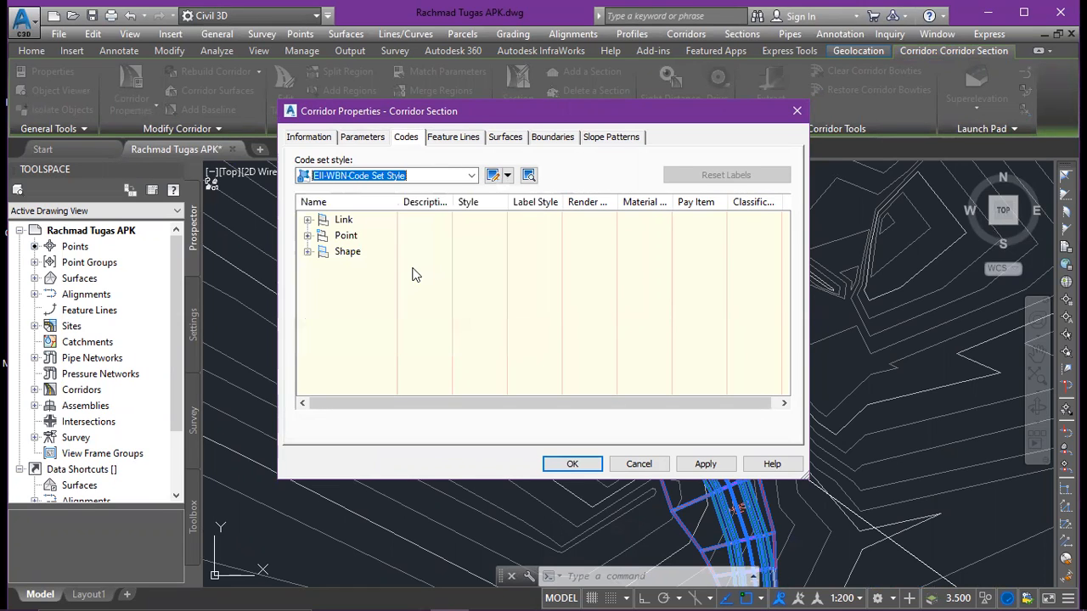
{"action": "left_click", "coordinate": [473, 176]}
{"action": "left_click", "coordinate": [442, 280]}
{"action": "left_click", "coordinate": [471, 176]}
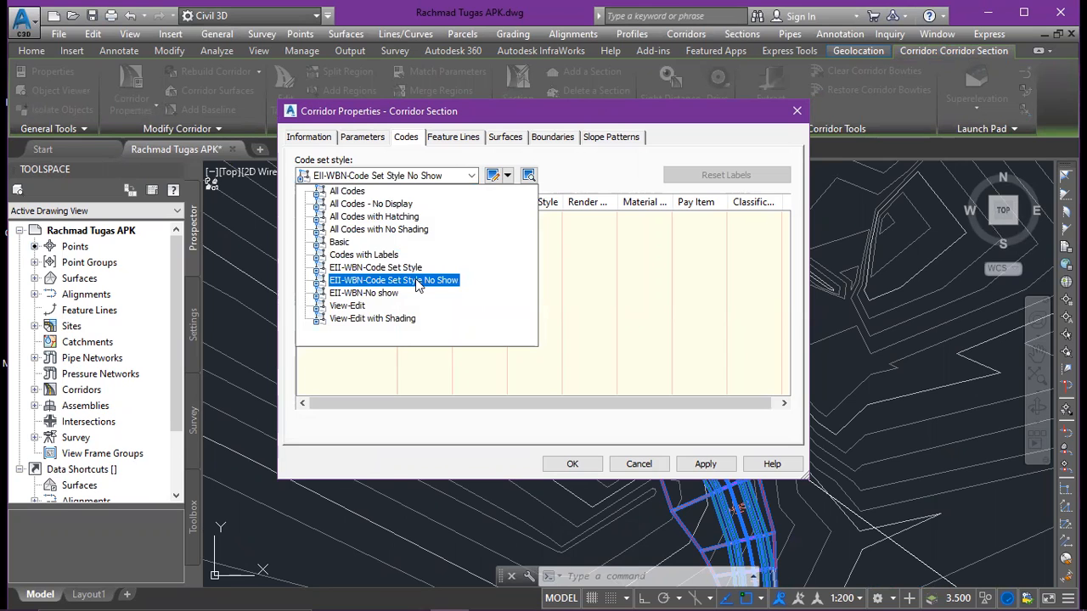
{"action": "left_click", "coordinate": [399, 268]}
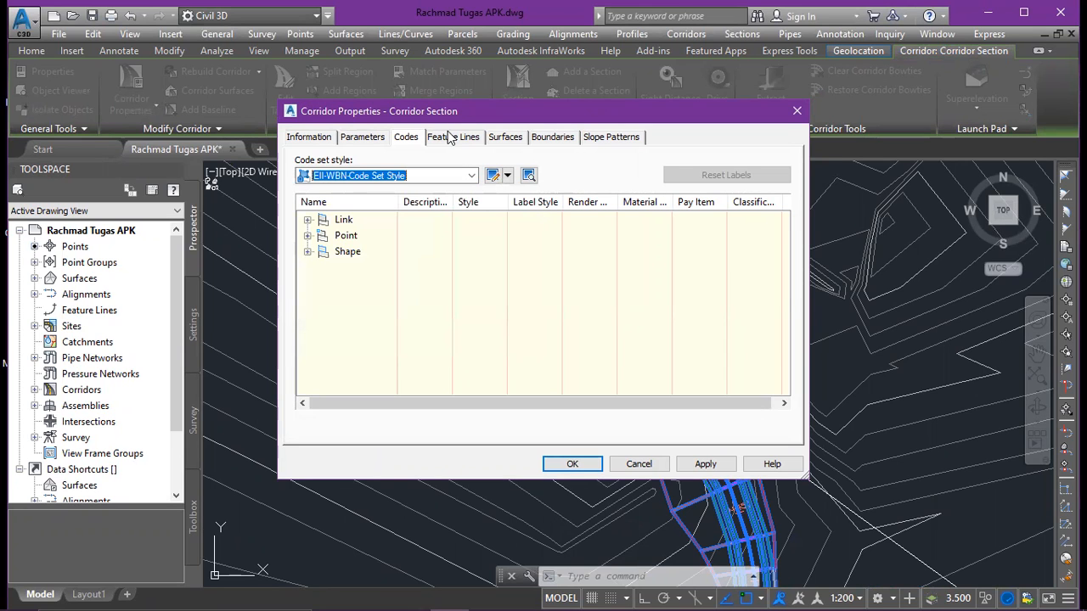
- Turn off the connection of the EPS_Pave1, EPS_Base and EPS_Pave2 feature lines in the corridor properties
{"action": "left_click", "coordinate": [445, 139]}
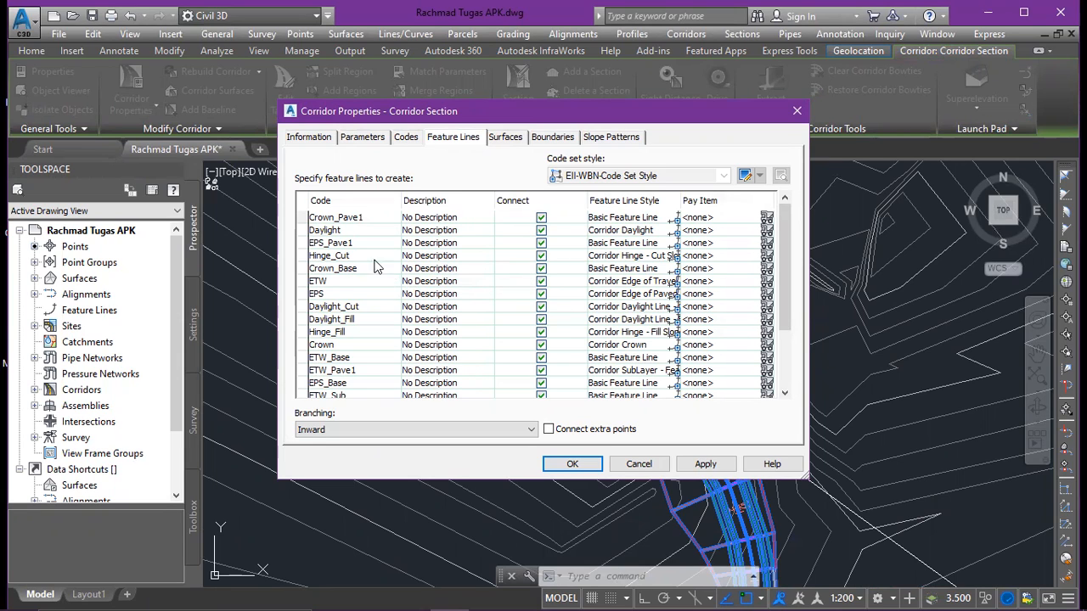
{"action": "left_click", "coordinate": [541, 243]}
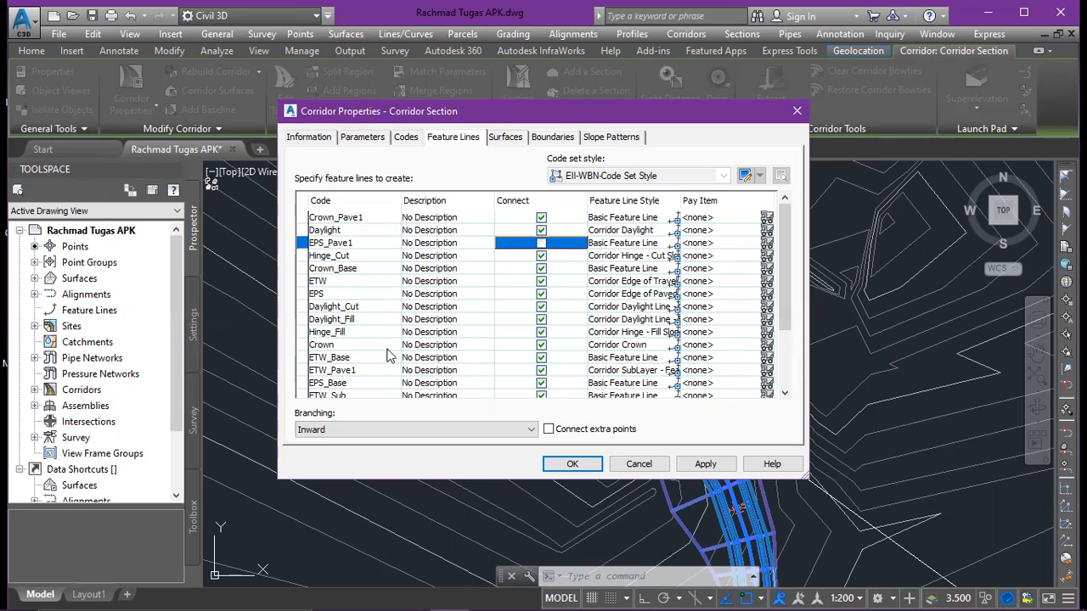
{"action": "left_click", "coordinate": [541, 386]}
{"action": "scroll", "coordinate": [524, 347], "scroll_direction": "down", "scroll_amount": 3}
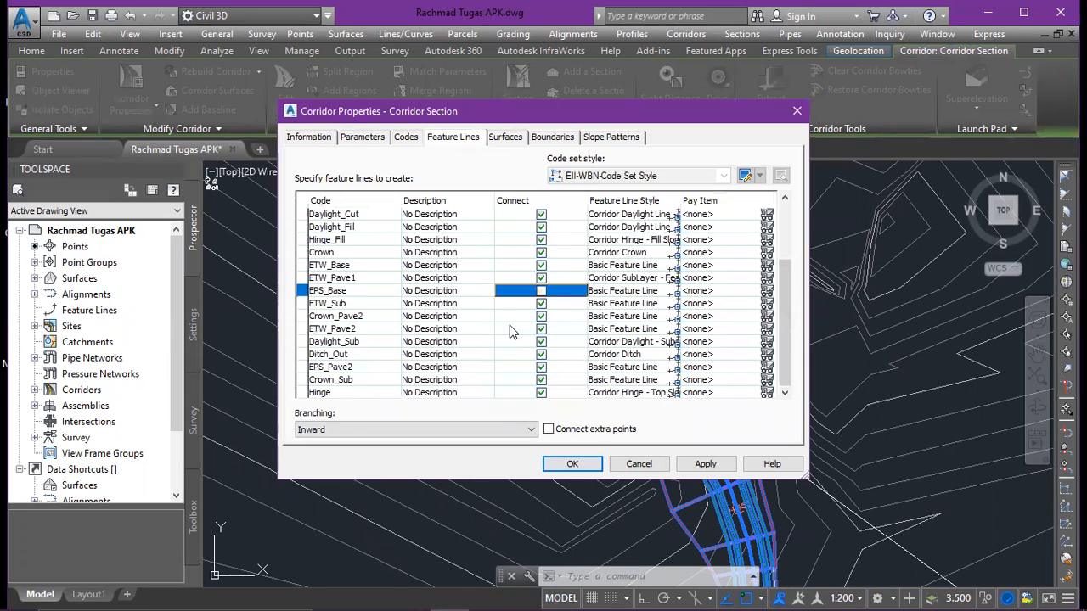
{"action": "left_click", "coordinate": [540, 367]}
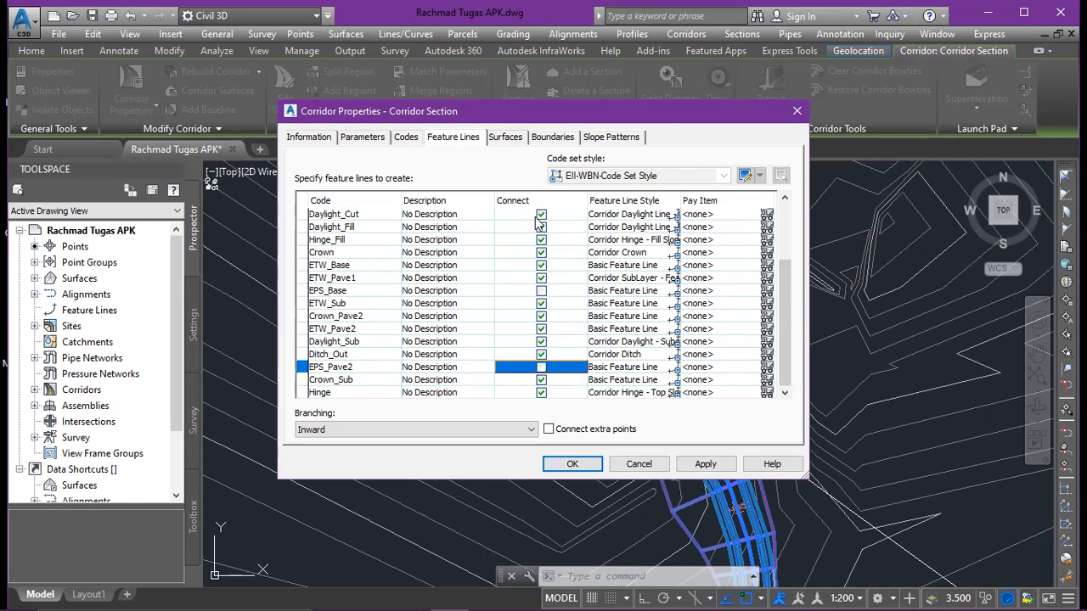
- Create a corridor surface named DATUM and choose Datum as the link code
{"action": "left_click", "coordinate": [510, 138]}
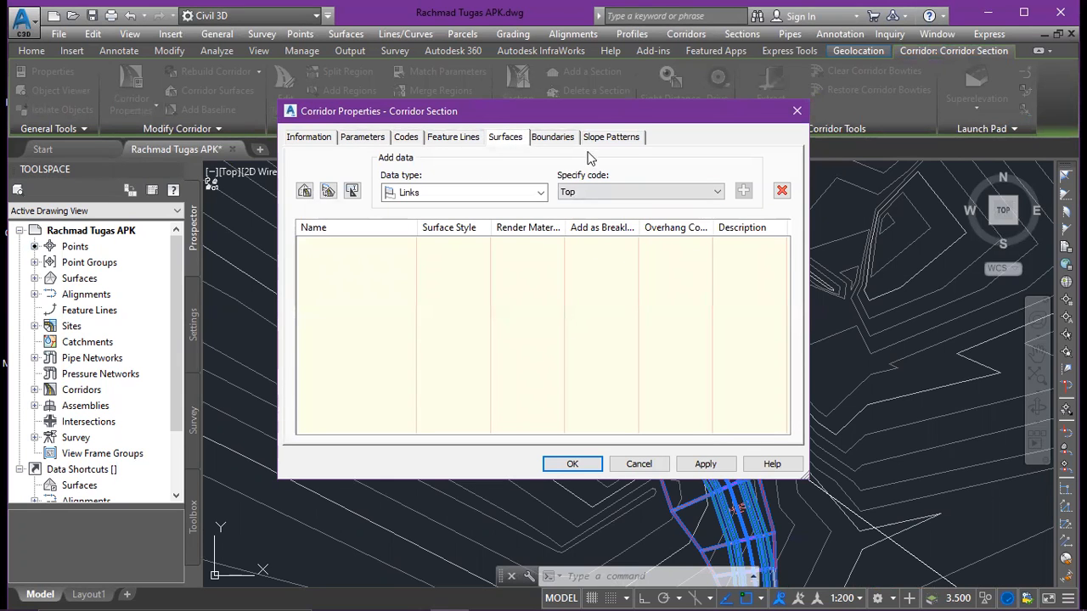
{"action": "left_click_drag", "start_coordinate": [600, 115], "coordinate": [488, 85]}
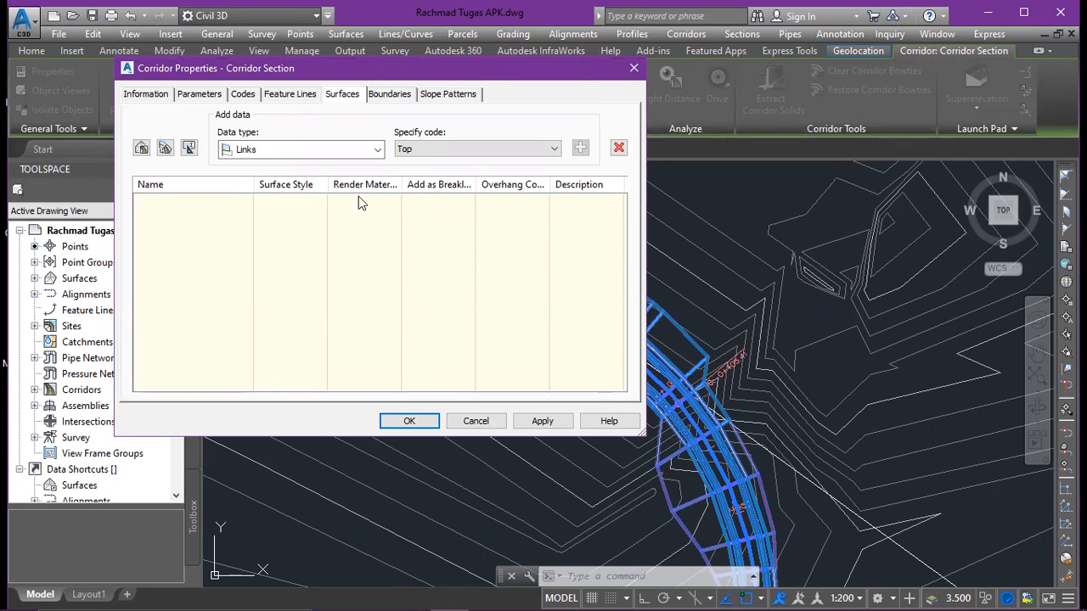
{"action": "left_click", "coordinate": [141, 150]}
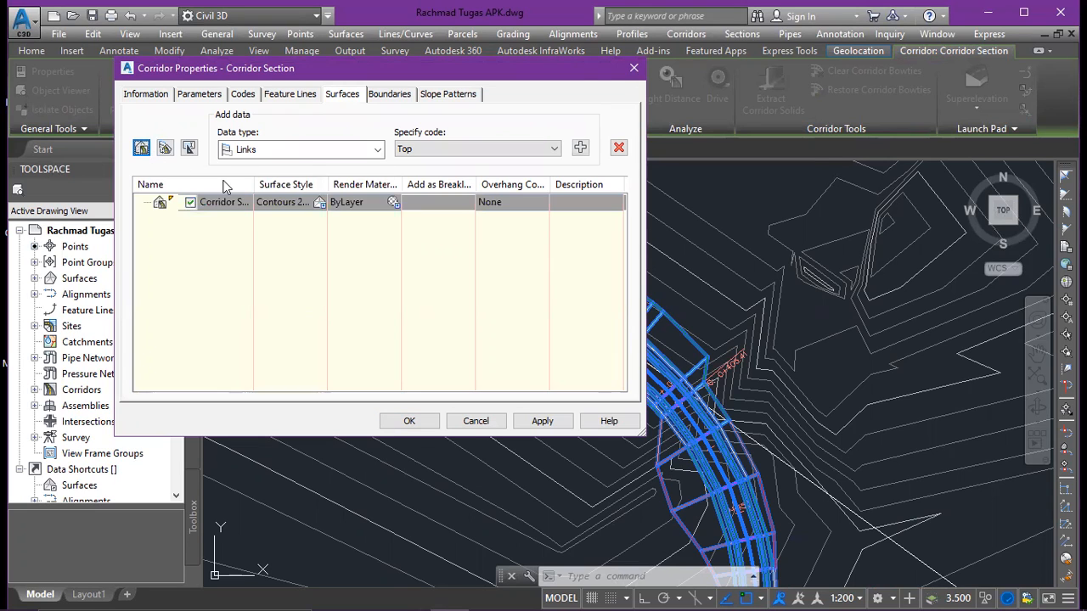
{"action": "left_click", "coordinate": [242, 203]}
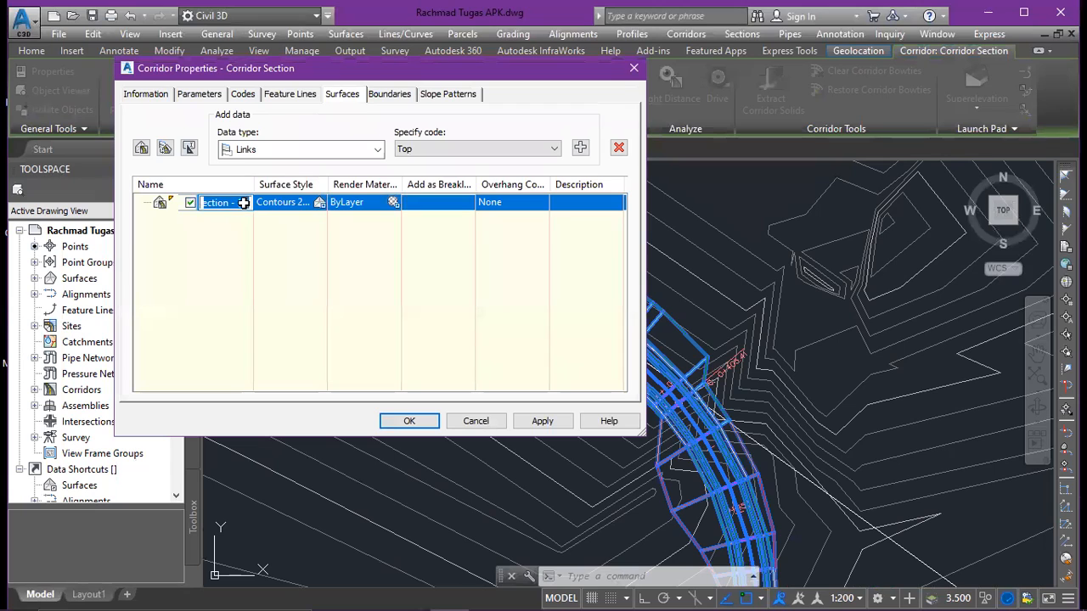
{"action": "key", "text": "BackSpace"}
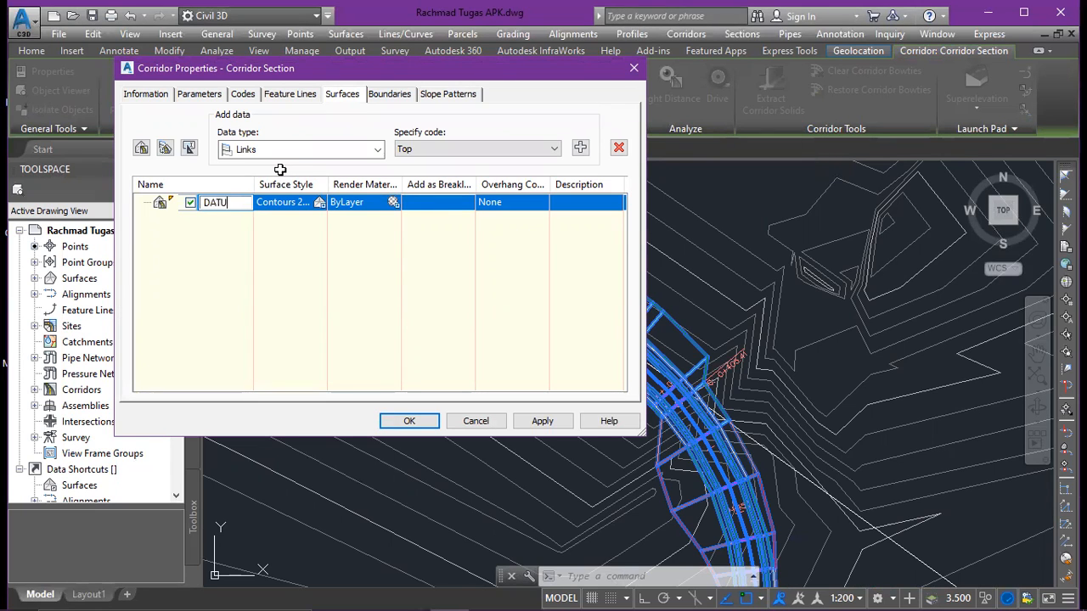
{"action": "left_click", "coordinate": [474, 148]}
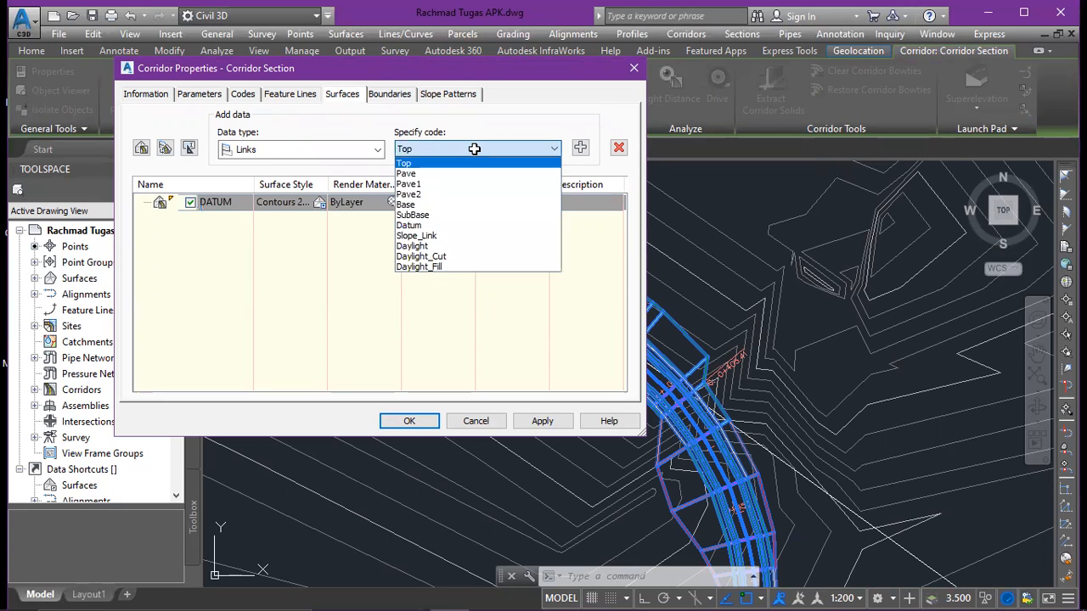
{"action": "left_click", "coordinate": [433, 225]}
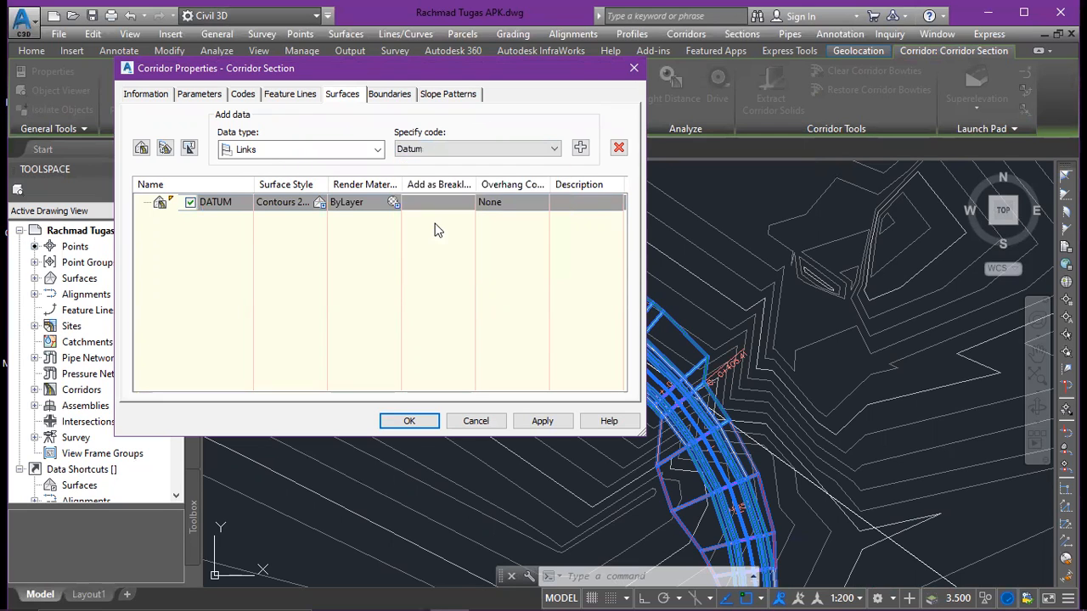
- Check the boundary entry for the DATUM surface, accept the corridor properties and rebuild the corridor
{"action": "left_click", "coordinate": [390, 95]}
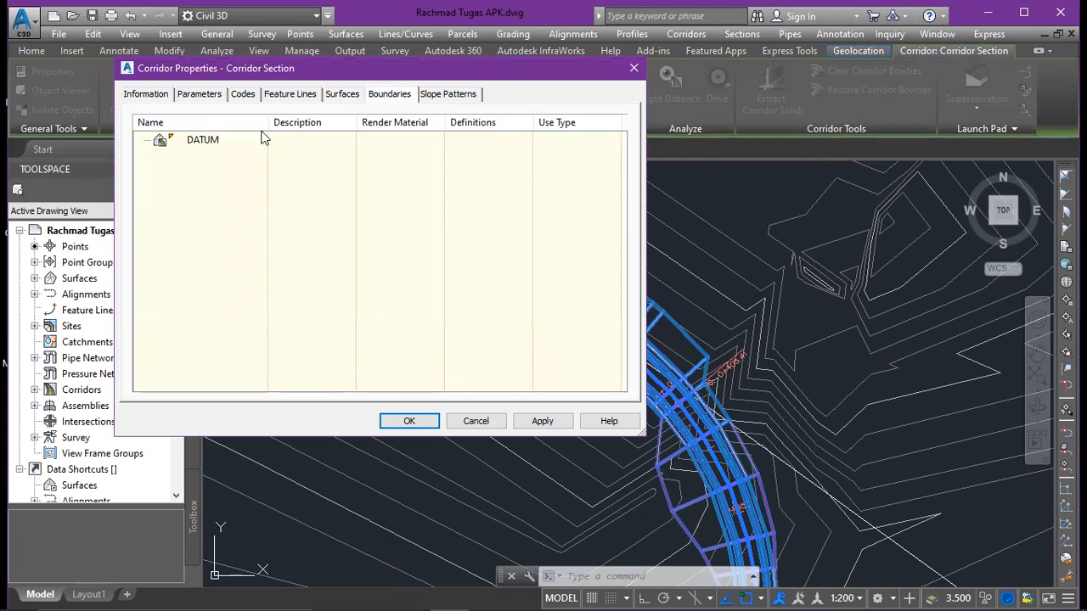
{"action": "left_click", "coordinate": [200, 140]}
{"action": "left_click", "coordinate": [410, 421]}
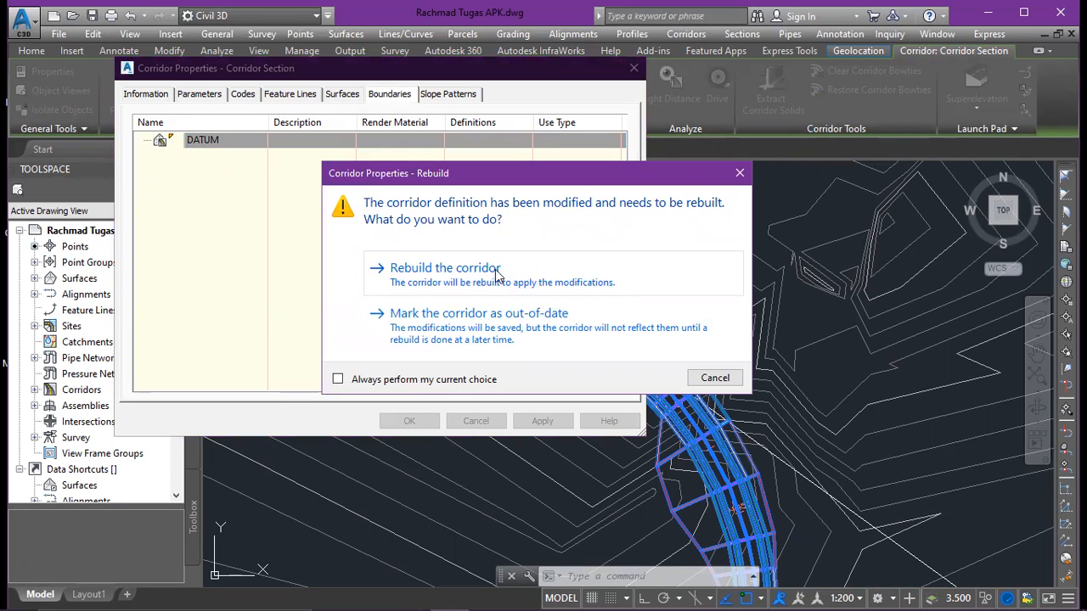
{"action": "left_click", "coordinate": [480, 268]}
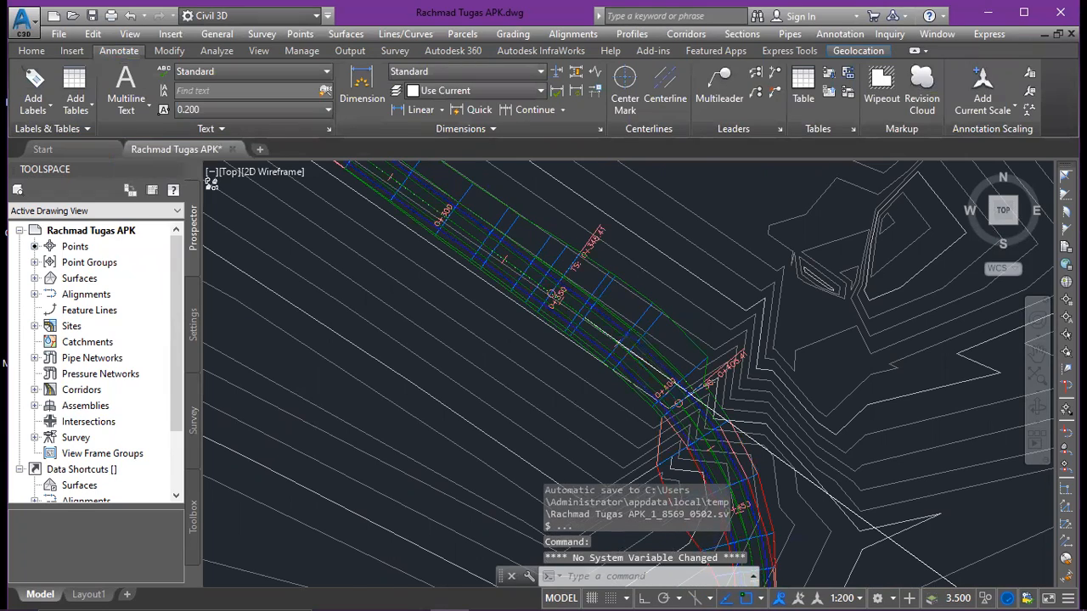
- Examine the rebuilt corridor's feature lines and slope edges from around station 0+150 to the first curve
{"action": "scroll", "coordinate": [628, 327], "scroll_direction": "up", "scroll_amount": 4}
{"action": "scroll", "coordinate": [683, 307], "scroll_direction": "down", "scroll_amount": 2}
{"action": "scroll", "coordinate": [683, 307], "scroll_direction": "up", "scroll_amount": 3}
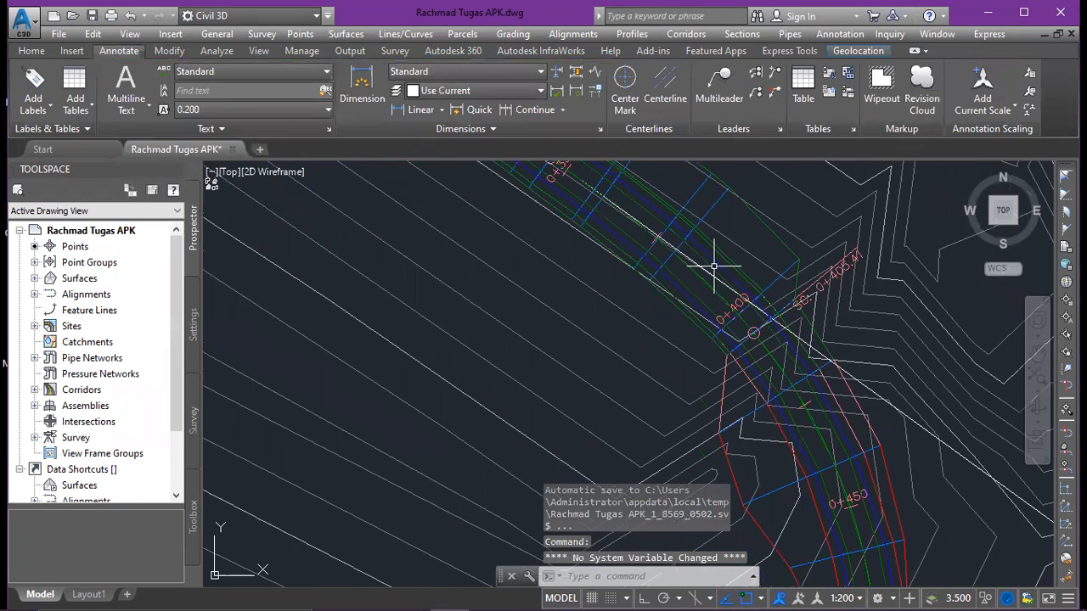
{"action": "scroll", "coordinate": [703, 286], "scroll_direction": "down", "scroll_amount": 4}
{"action": "scroll", "coordinate": [669, 381], "scroll_direction": "down", "scroll_amount": 2}
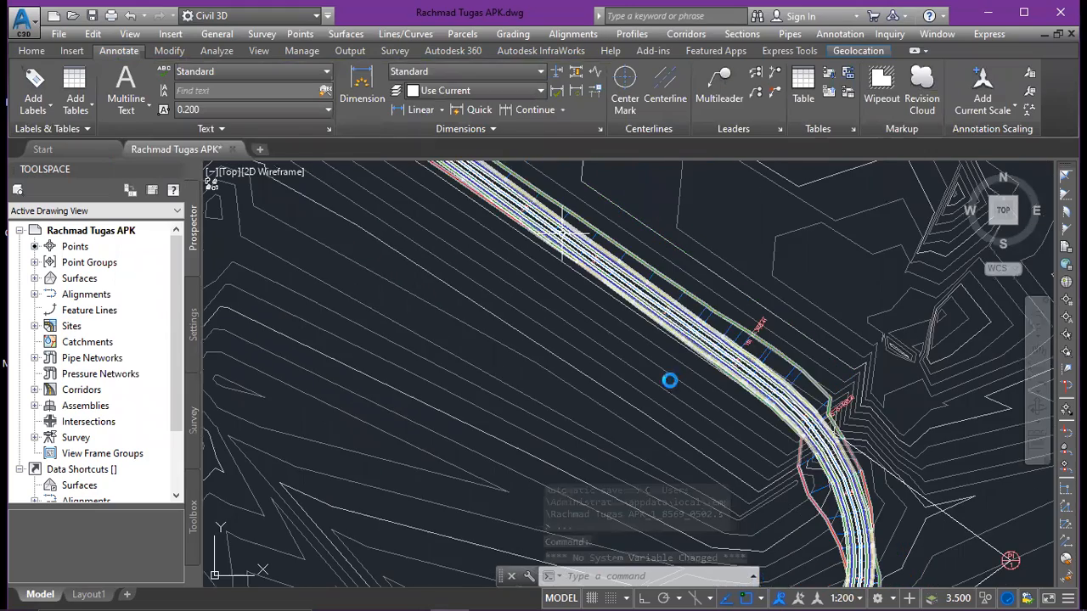
{"action": "scroll", "coordinate": [562, 235], "scroll_direction": "up", "scroll_amount": 5}
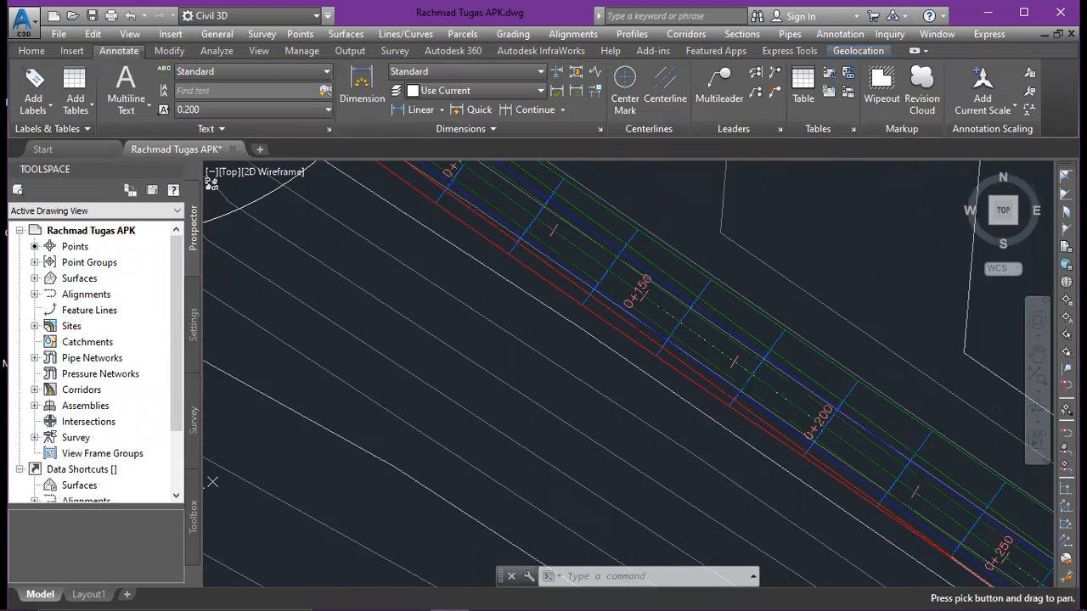
{"action": "scroll", "coordinate": [745, 376], "scroll_direction": "down", "scroll_amount": 5}
{"action": "mouse_move", "coordinate": [755, 359]}
{"action": "middle_mouse_down"}
{"action": "mouse_move", "coordinate": [675, 255]}
{"action": "mouse_move", "coordinate": [577, 288]}
{"action": "middle_mouse_up"}
{"action": "scroll", "coordinate": [667, 311], "scroll_direction": "up", "scroll_amount": 5}
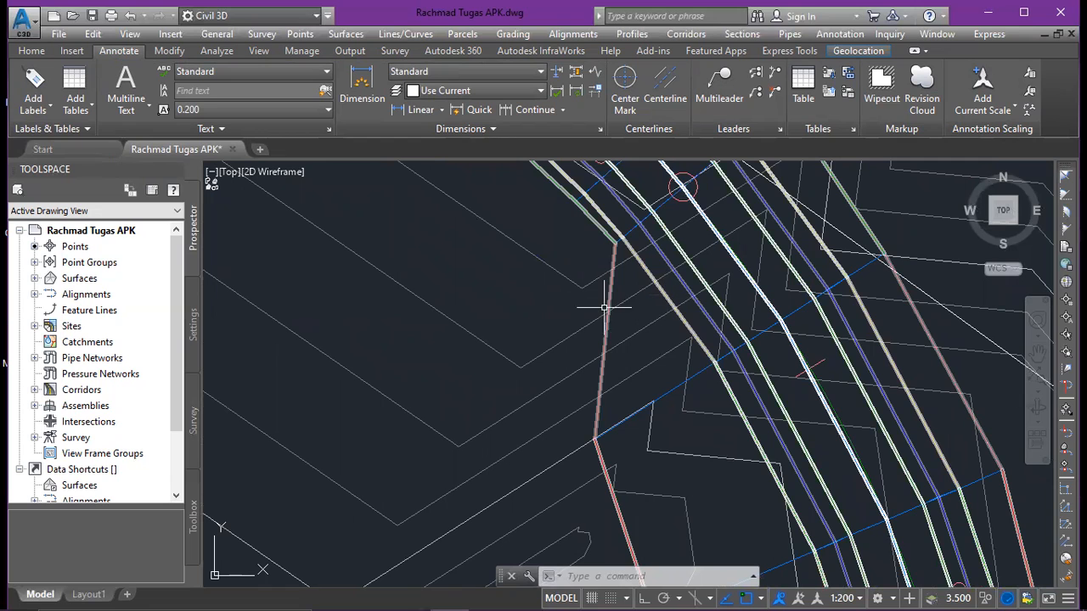
{"action": "mouse_move", "coordinate": [609, 324]}
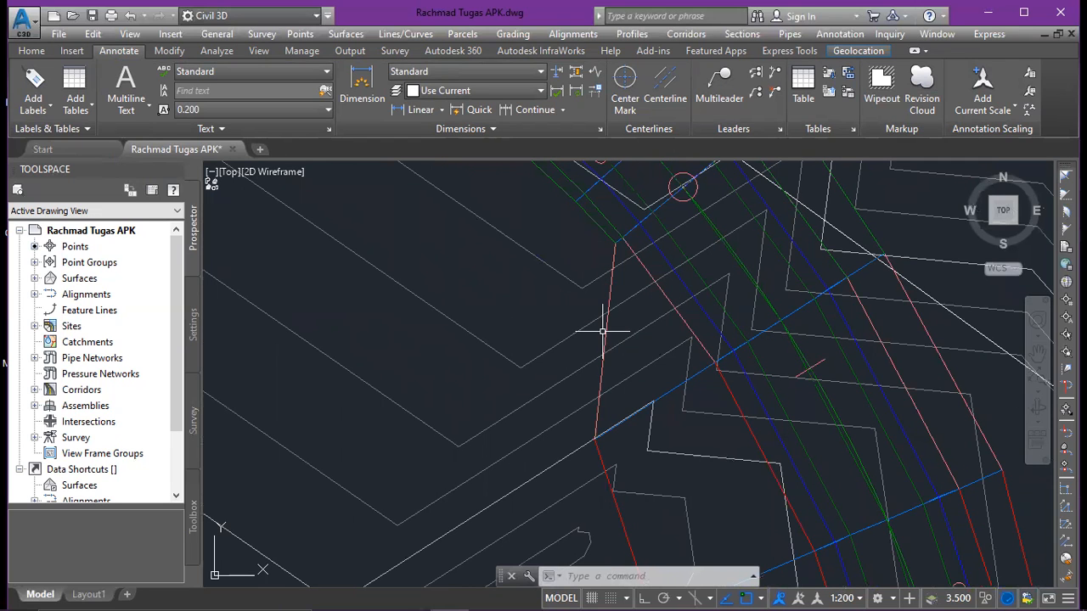
{"action": "left_click", "coordinate": [604, 331]}
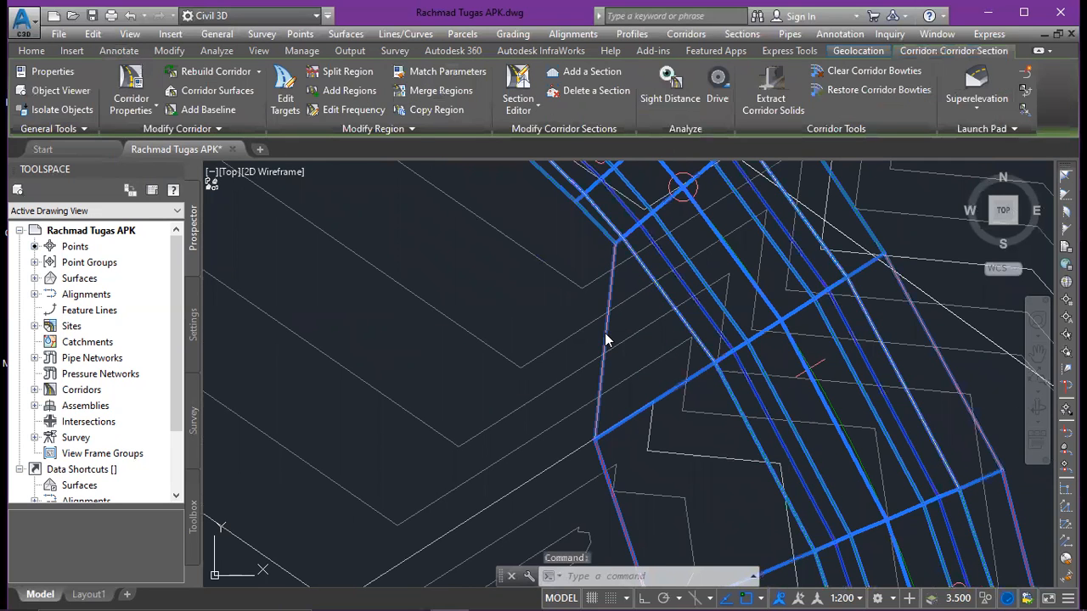
{"action": "right_click", "coordinate": [605, 339]}
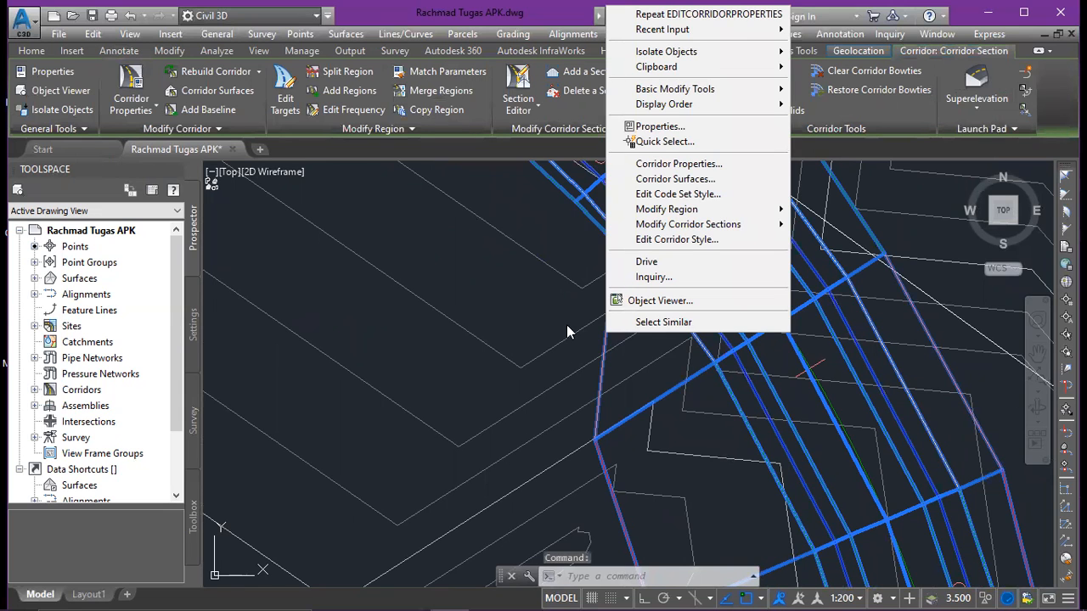
{"action": "left_click", "coordinate": [540, 275]}
{"action": "key", "text": "Escape"}
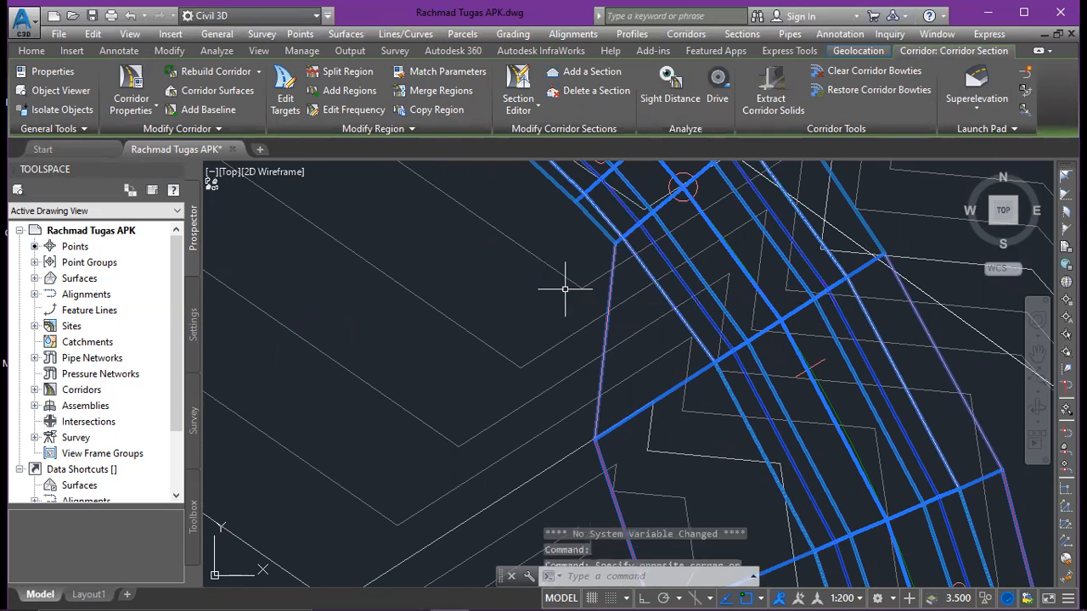
{"action": "key", "text": "Escape"}
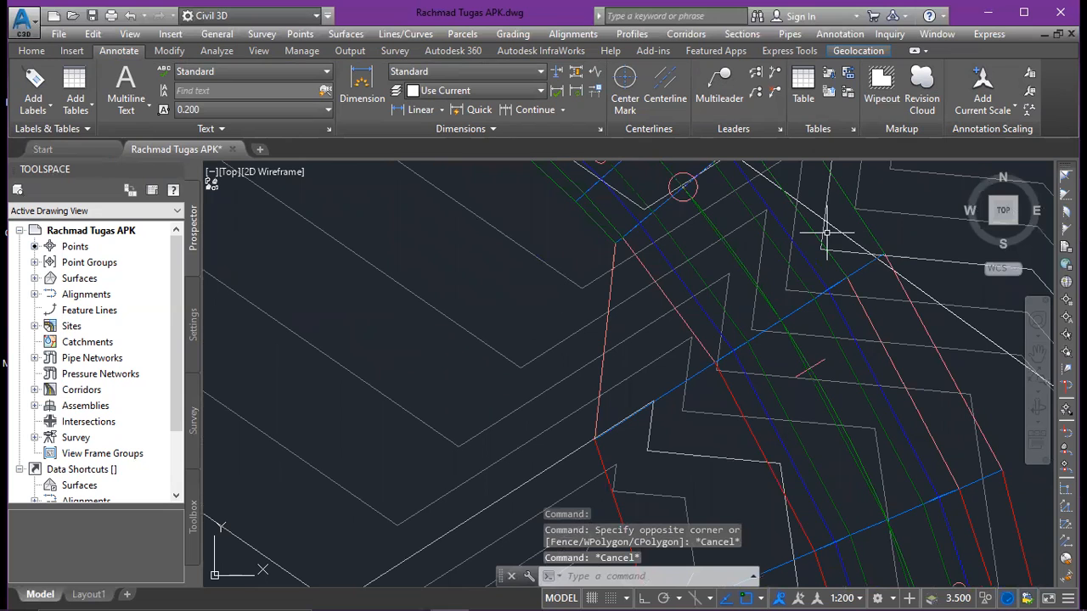
{"action": "left_click", "coordinate": [928, 333]}
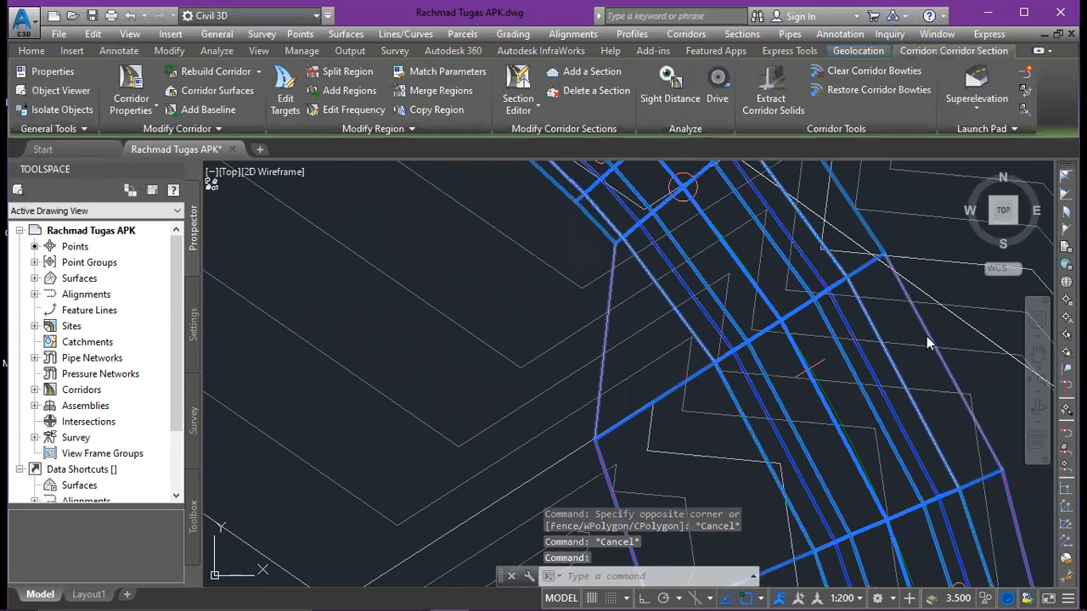
{"action": "right_click", "coordinate": [928, 337]}
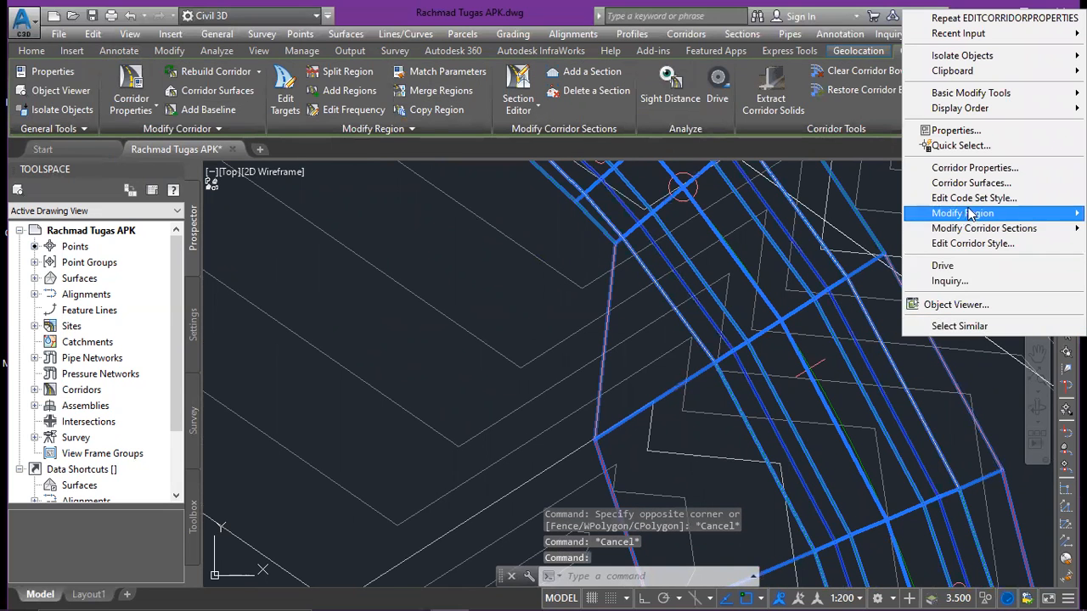
{"action": "left_click", "coordinate": [541, 276]}
{"action": "left_click", "coordinate": [525, 290]}
{"action": "key", "text": "Escape"}
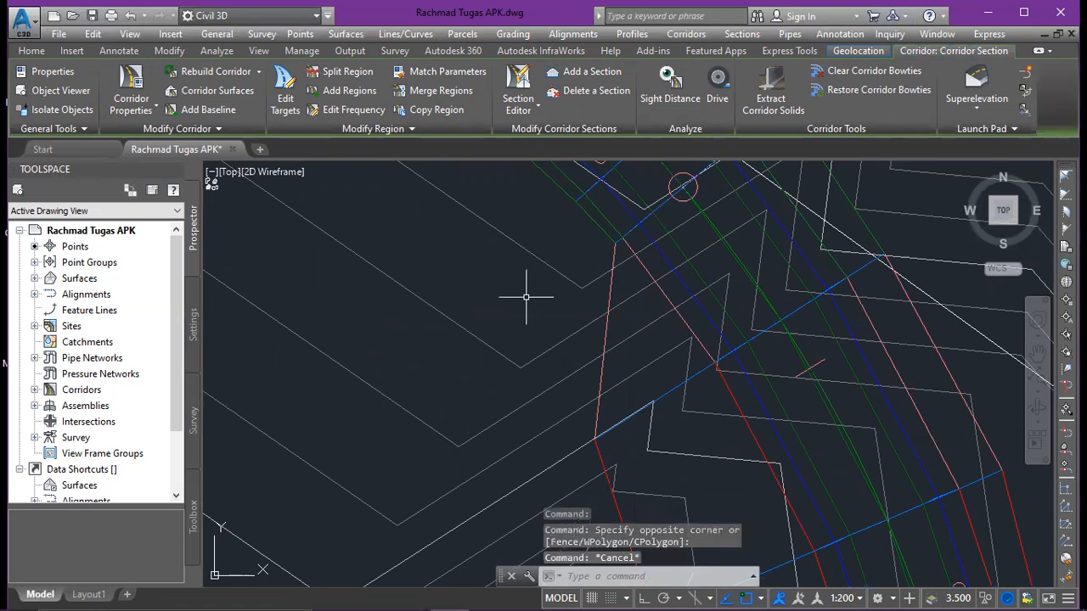
{"action": "scroll", "coordinate": [739, 382], "scroll_direction": "down", "scroll_amount": 5}
{"action": "middle_click_drag", "start_coordinate": [738, 382], "coordinate": [785, 170]}
{"action": "mouse_move", "coordinate": [702, 311]}
{"action": "middle_mouse_down"}
{"action": "mouse_move", "coordinate": [715, 463]}
{"action": "mouse_move", "coordinate": [732, 488]}
{"action": "middle_mouse_up"}
{"action": "scroll", "coordinate": [732, 489], "scroll_direction": "down", "scroll_amount": 2}
{"action": "scroll", "coordinate": [566, 274], "scroll_direction": "up", "scroll_amount": 5}
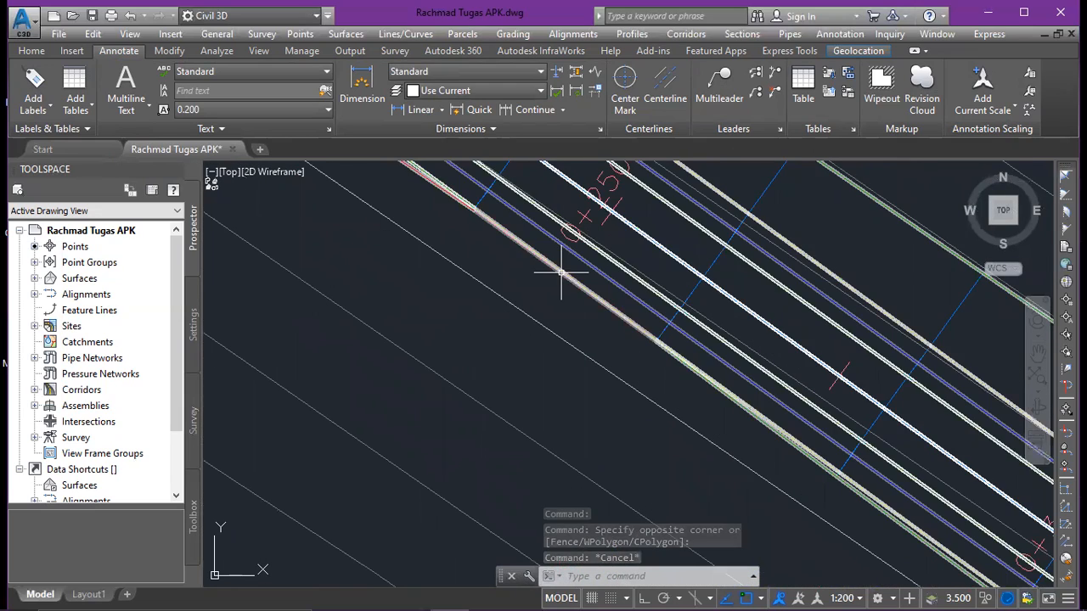
{"action": "scroll", "coordinate": [572, 286], "scroll_direction": "up", "scroll_amount": 3}
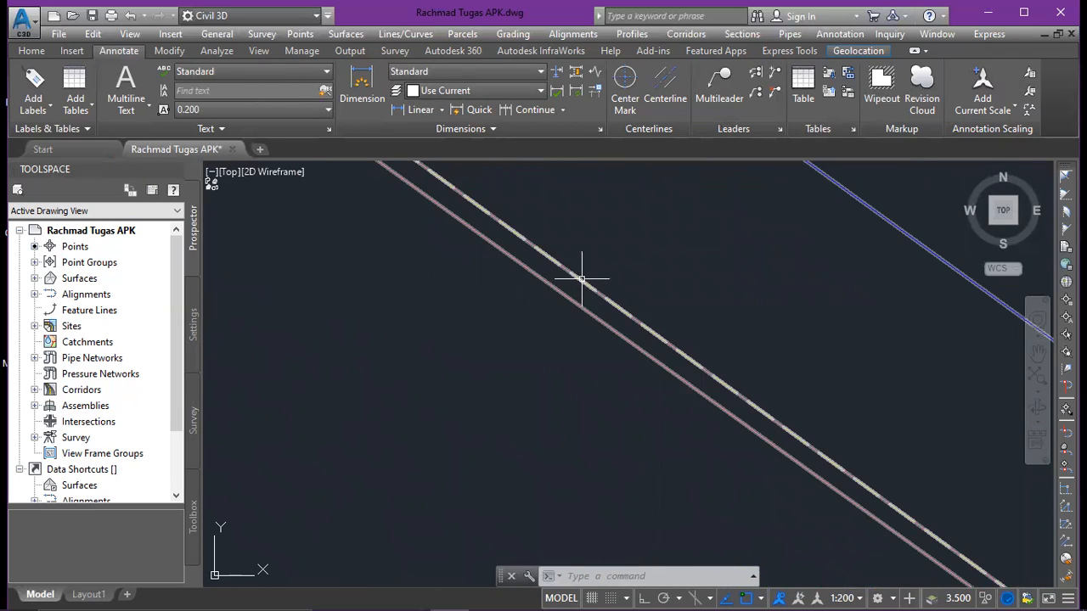
{"action": "left_click", "coordinate": [579, 281]}
{"action": "right_click", "coordinate": [582, 286]}
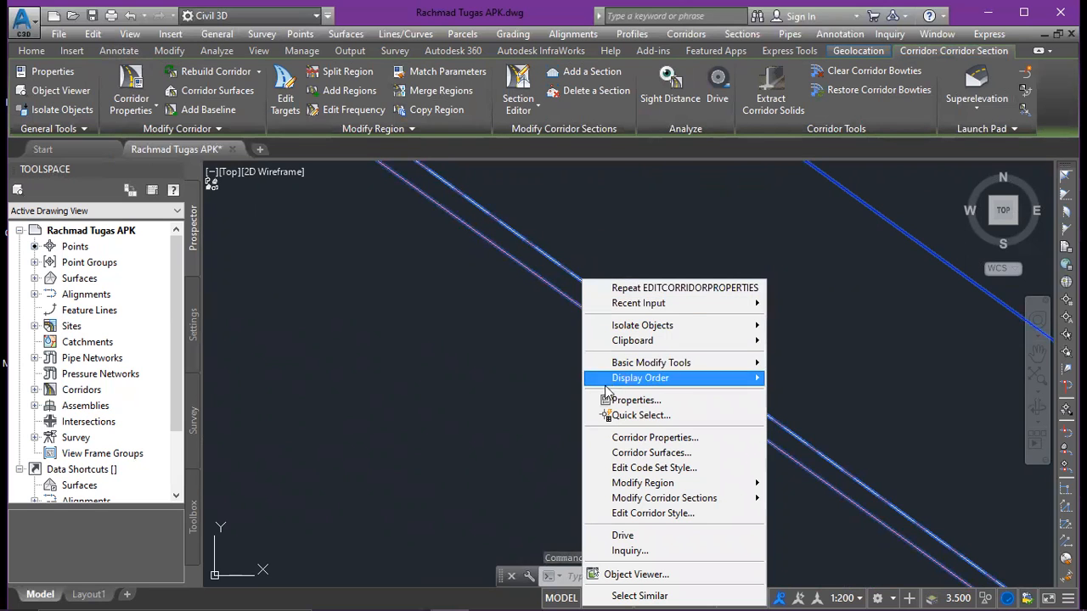
{"action": "left_click", "coordinate": [617, 438]}
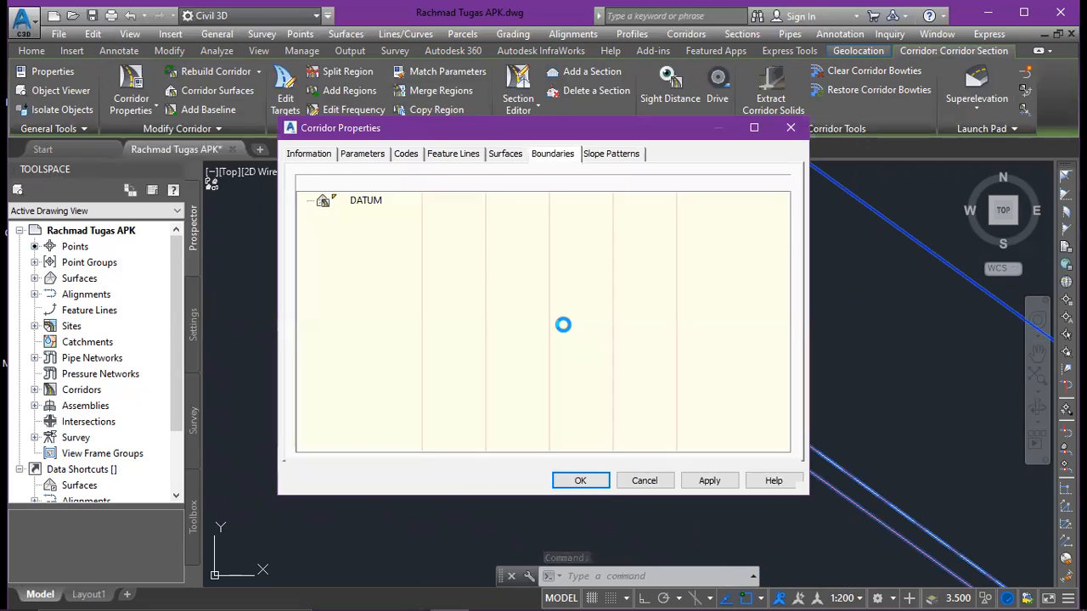
{"action": "left_click", "coordinate": [634, 67]}
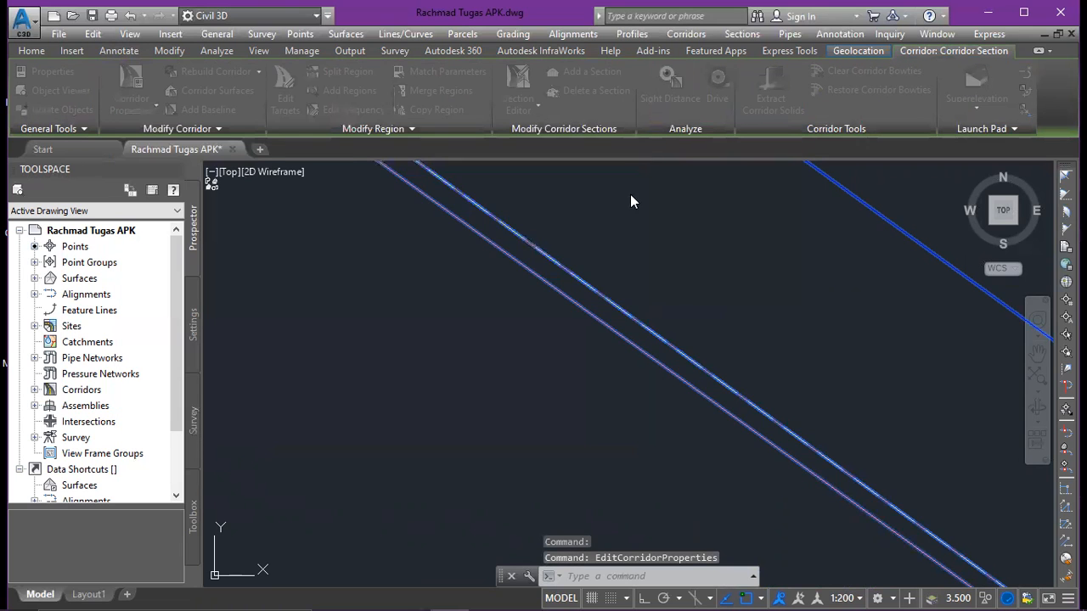
{"action": "key", "text": "Escape"}
{"action": "key", "text": "Escape"}
{"action": "scroll", "coordinate": [623, 289], "scroll_direction": "down", "scroll_amount": 5}
{"action": "scroll", "coordinate": [616, 299], "scroll_direction": "down", "scroll_amount": 5}
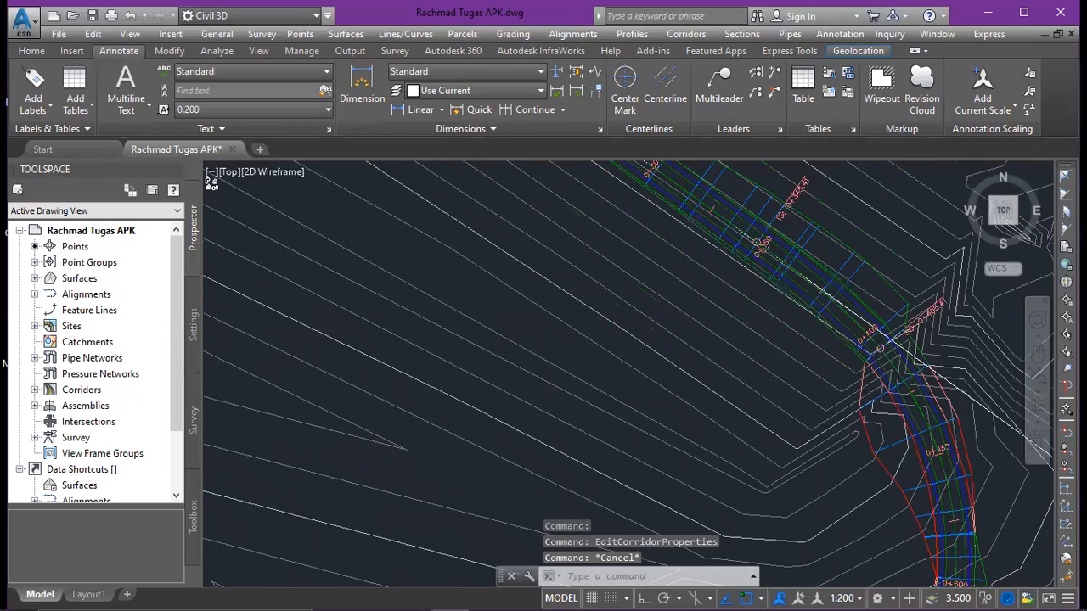
{"action": "scroll", "coordinate": [559, 433], "scroll_direction": "up", "scroll_amount": 4}
{"action": "mouse_move", "coordinate": [347, 568]}
{"action": "middle_mouse_down"}
{"action": "mouse_move", "coordinate": [679, 357]}
{"action": "mouse_move", "coordinate": [720, 348]}
{"action": "mouse_move", "coordinate": [679, 339]}
{"action": "middle_mouse_up"}
{"action": "scroll", "coordinate": [667, 324], "scroll_direction": "down", "scroll_amount": 5}
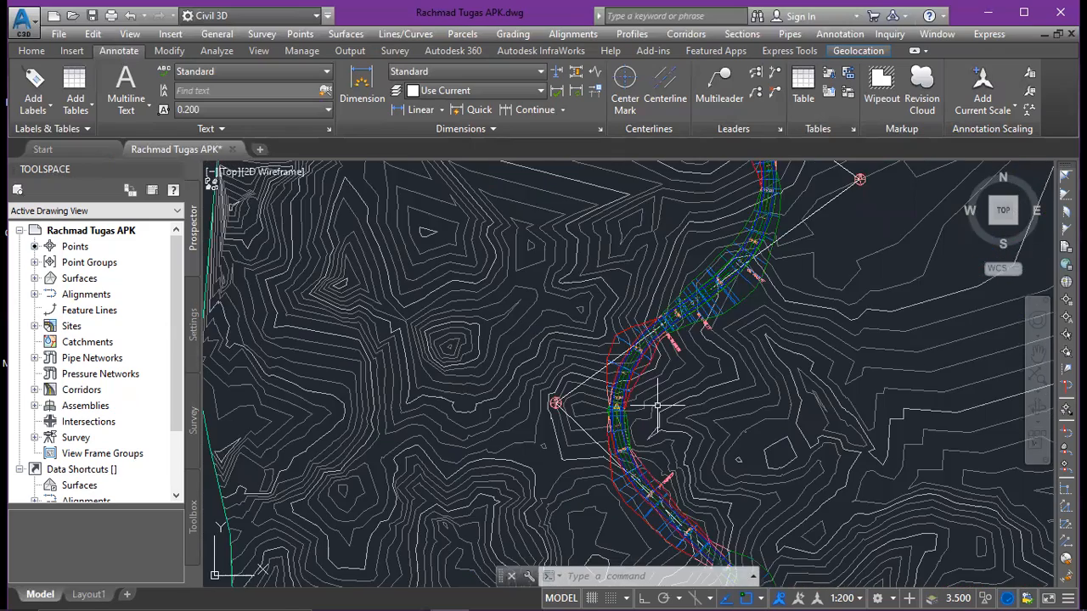
{"action": "mouse_move", "coordinate": [730, 203]}
{"action": "middle_mouse_down"}
{"action": "mouse_move", "coordinate": [713, 298]}
{"action": "mouse_move", "coordinate": [705, 483]}
{"action": "middle_mouse_up"}
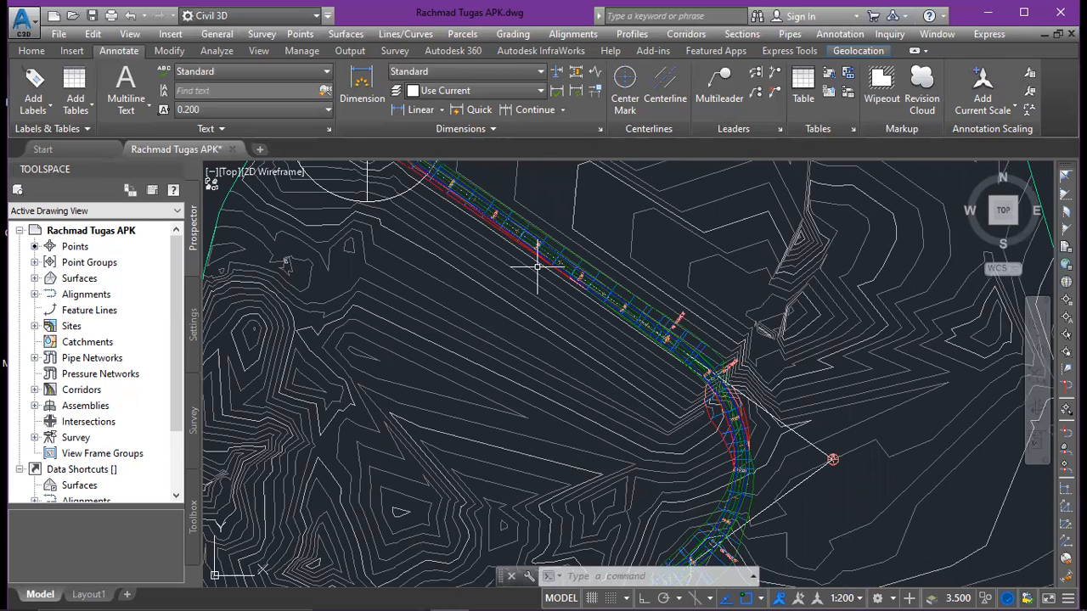
{"action": "scroll", "coordinate": [800, 340], "scroll_direction": "up", "scroll_amount": 6}
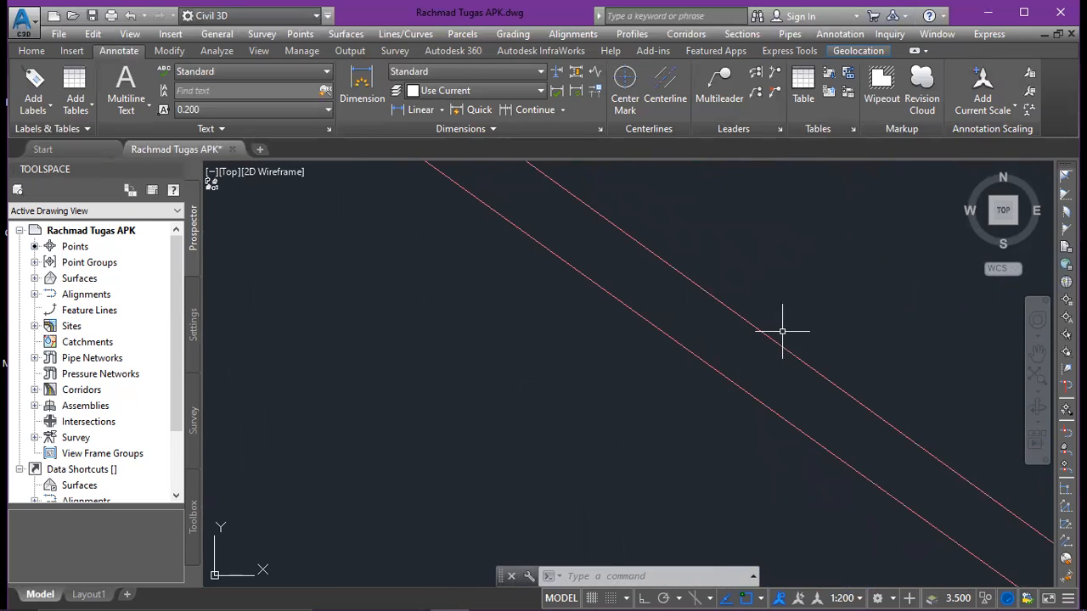
{"action": "left_click", "coordinate": [782, 331]}
{"action": "right_click", "coordinate": [775, 349]}
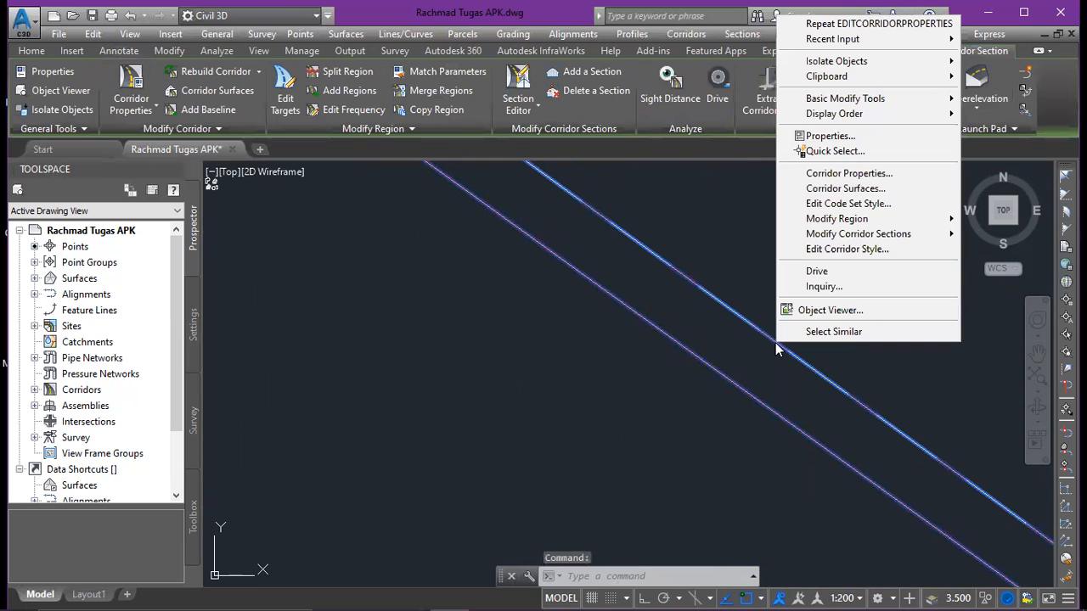
{"action": "left_click", "coordinate": [751, 345]}
{"action": "scroll", "coordinate": [755, 338], "scroll_direction": "down", "scroll_amount": 5}
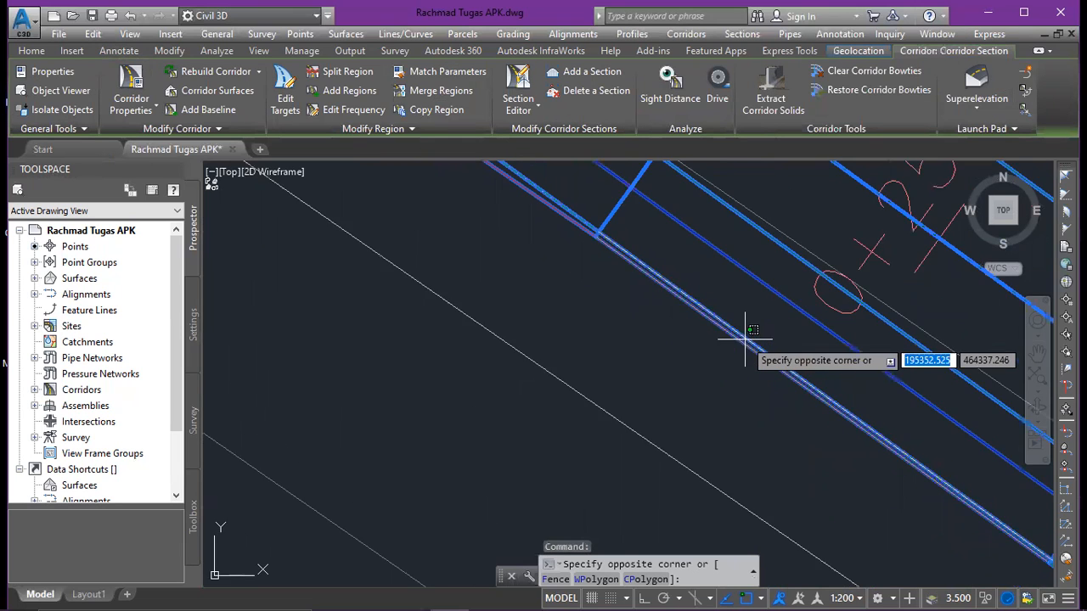
{"action": "key", "text": "Escape"}
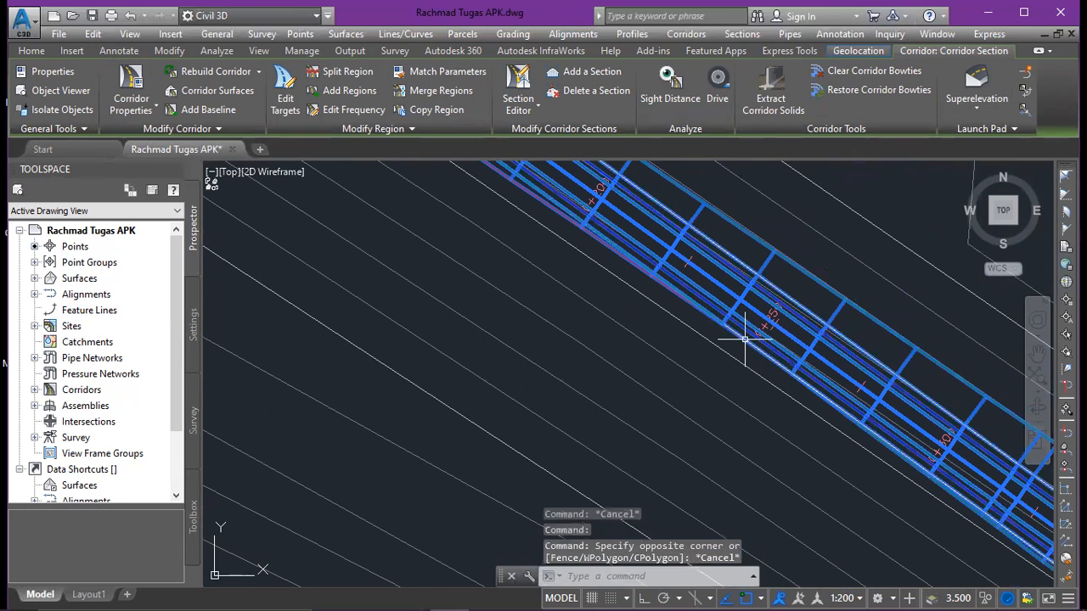
{"action": "key", "text": "Escape"}
- Examine the corridor's daylight and slope edges through the curves from around station 0+400 to station 0+750
{"action": "scroll", "coordinate": [744, 338], "scroll_direction": "down", "scroll_amount": 6}
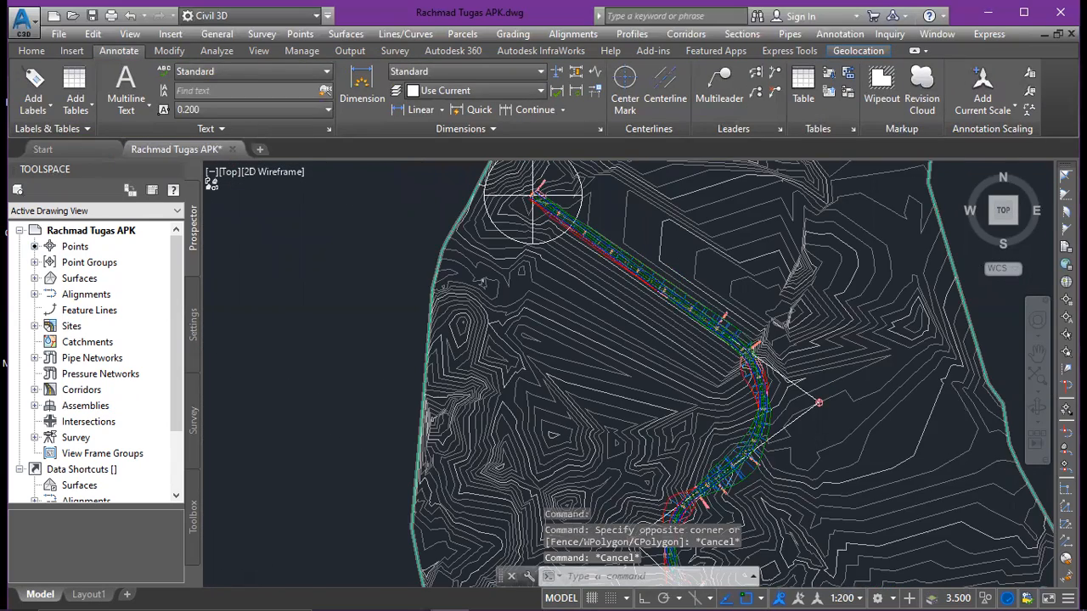
{"action": "scroll", "coordinate": [679, 304], "scroll_direction": "up", "scroll_amount": 5}
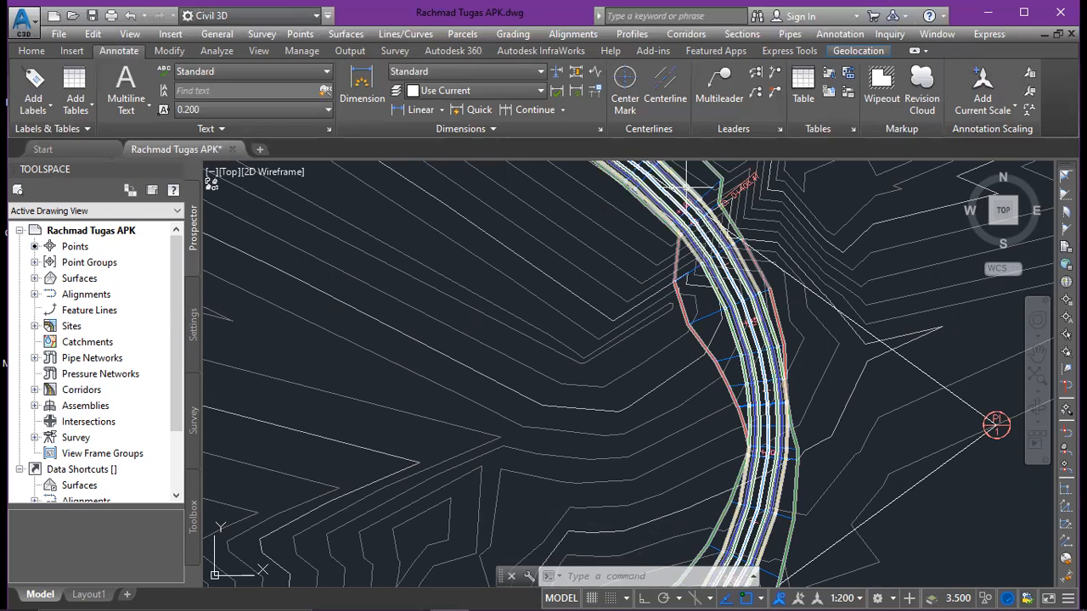
{"action": "scroll", "coordinate": [751, 355], "scroll_direction": "down", "scroll_amount": 4}
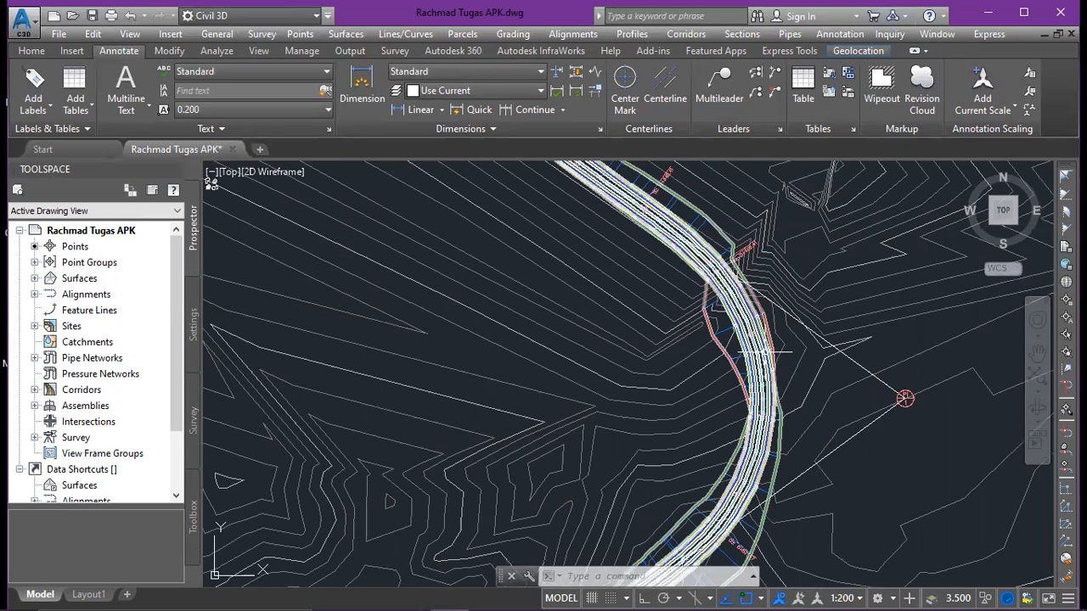
{"action": "scroll", "coordinate": [691, 369], "scroll_direction": "up", "scroll_amount": 2}
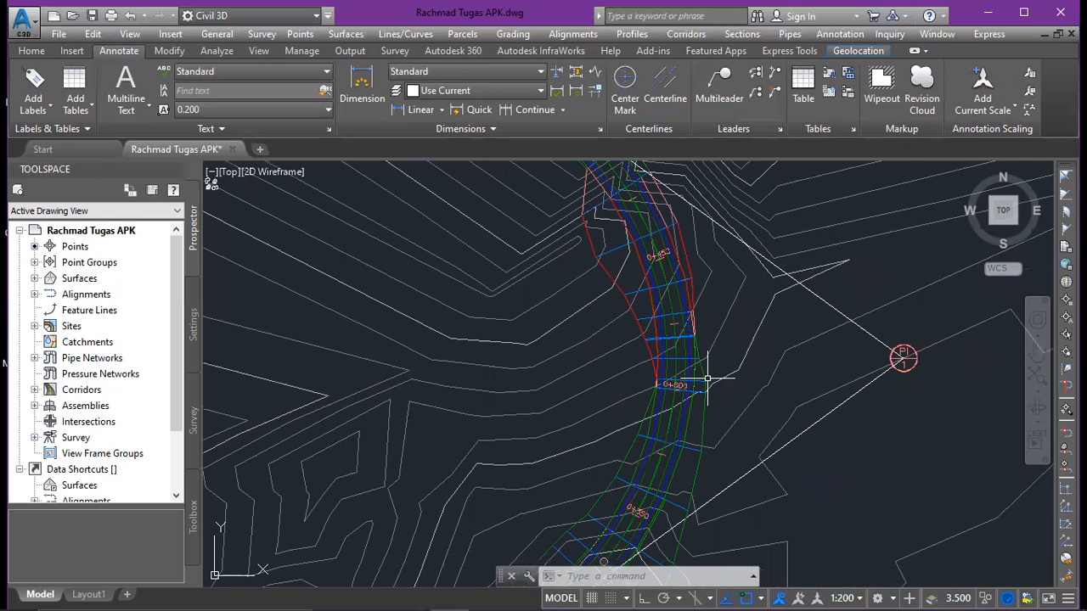
{"action": "scroll", "coordinate": [637, 365], "scroll_direction": "down", "scroll_amount": 1}
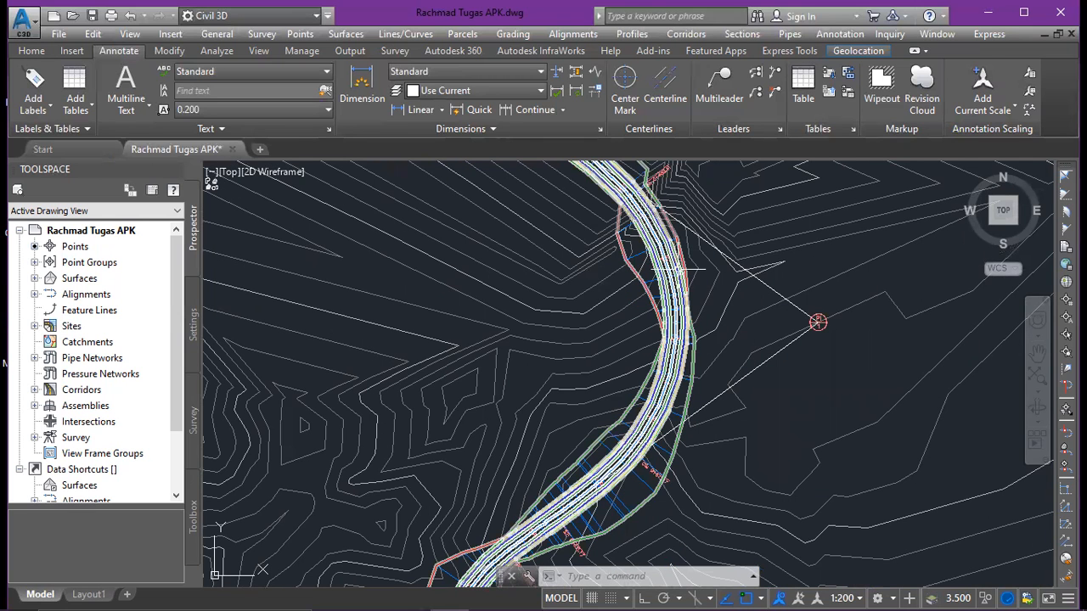
{"action": "scroll", "coordinate": [670, 229], "scroll_direction": "up", "scroll_amount": 3}
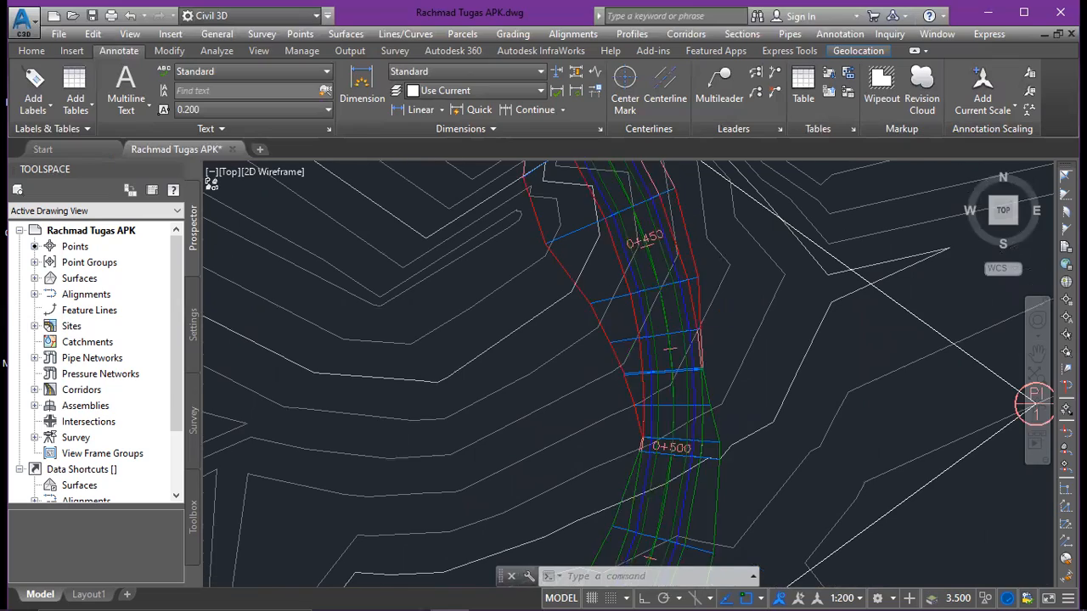
{"action": "scroll", "coordinate": [713, 297], "scroll_direction": "down", "scroll_amount": 3}
{"action": "middle_click_drag", "start_coordinate": [731, 342], "coordinate": [783, 243]}
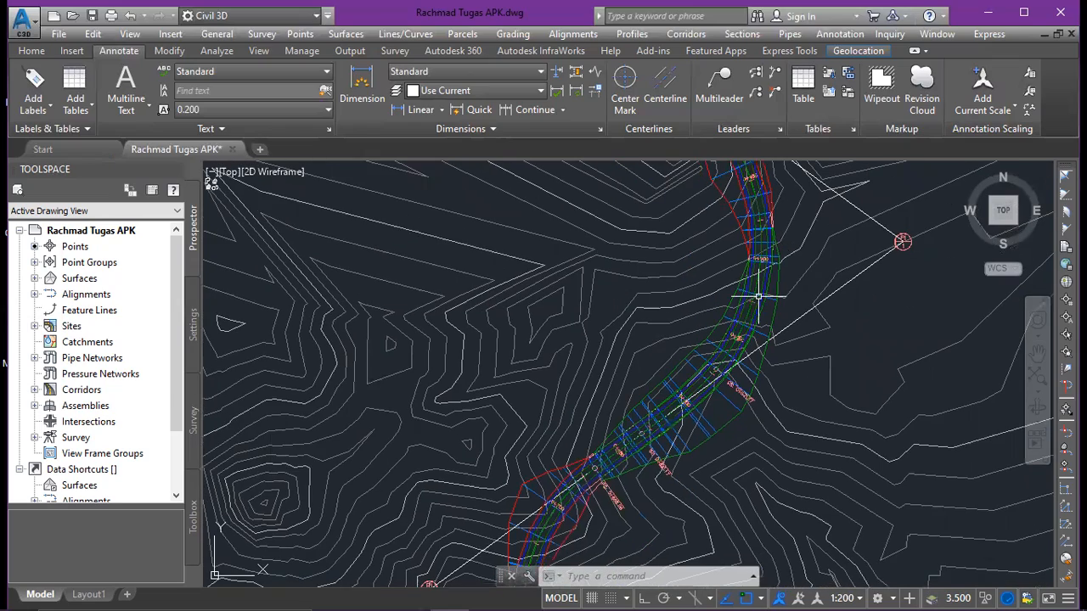
{"action": "scroll", "coordinate": [752, 349], "scroll_direction": "down", "scroll_amount": 2}
{"action": "scroll", "coordinate": [752, 348], "scroll_direction": "down", "scroll_amount": 2}
{"action": "scroll", "coordinate": [637, 340], "scroll_direction": "up", "scroll_amount": 5}
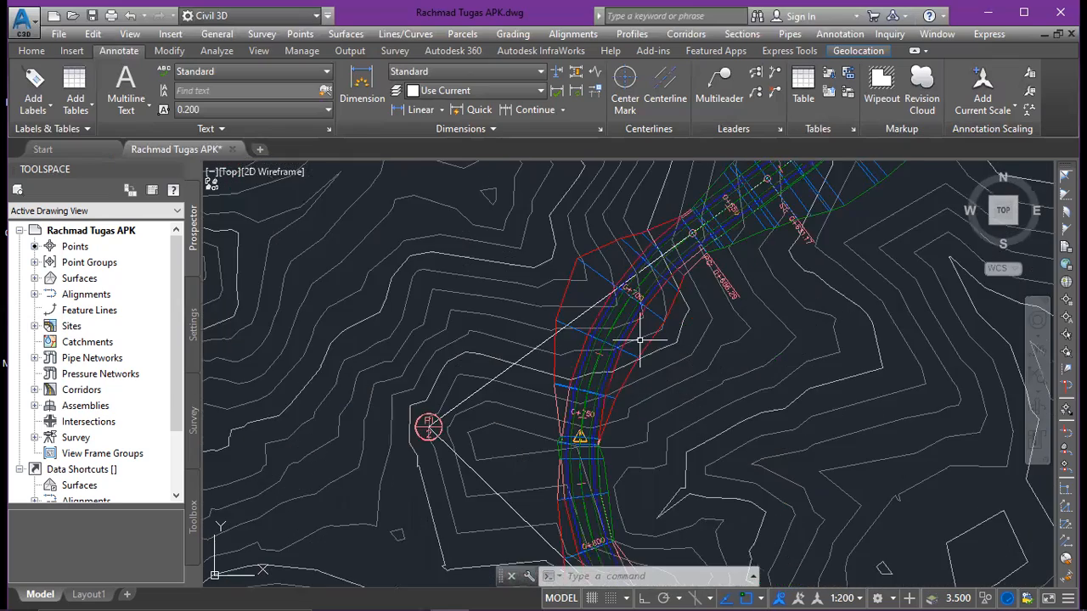
{"action": "scroll", "coordinate": [666, 310], "scroll_direction": "up", "scroll_amount": 4}
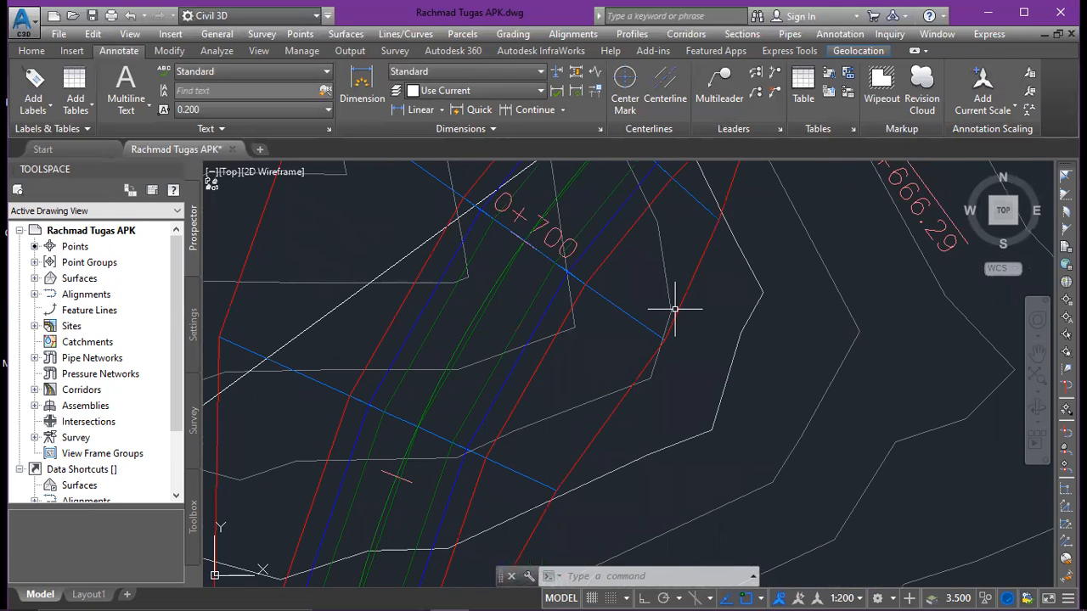
{"action": "scroll", "coordinate": [498, 308], "scroll_direction": "down", "scroll_amount": 2}
{"action": "mouse_move", "coordinate": [497, 309]}
{"action": "middle_mouse_down"}
{"action": "mouse_move", "coordinate": [467, 311]}
{"action": "mouse_move", "coordinate": [548, 281]}
{"action": "middle_mouse_up"}
{"action": "scroll", "coordinate": [691, 308], "scroll_direction": "up", "scroll_amount": 3}
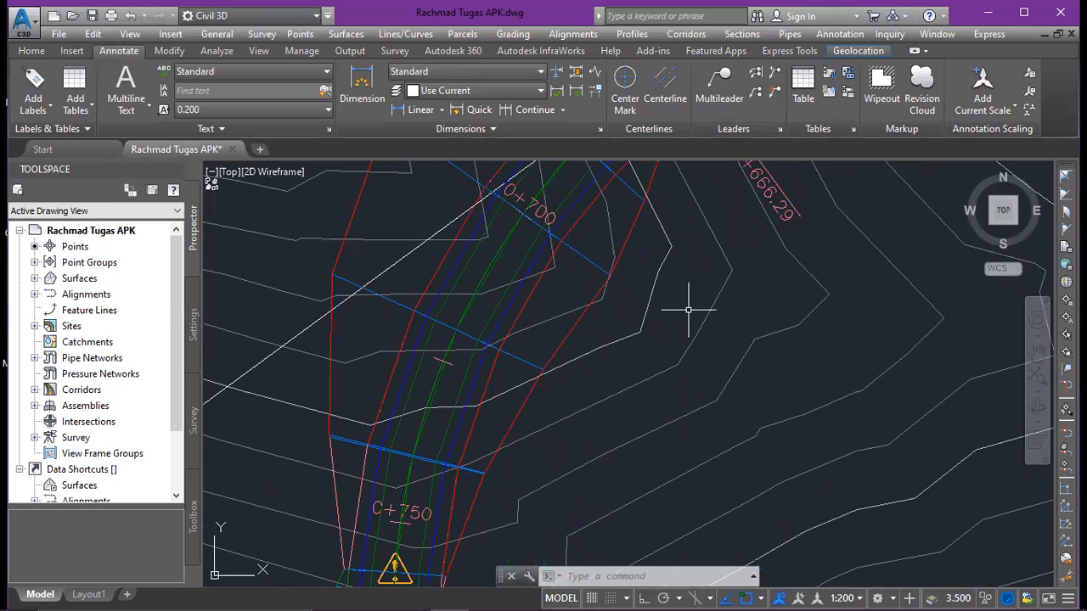
{"action": "middle_click_drag", "start_coordinate": [597, 170], "coordinate": [725, 408]}
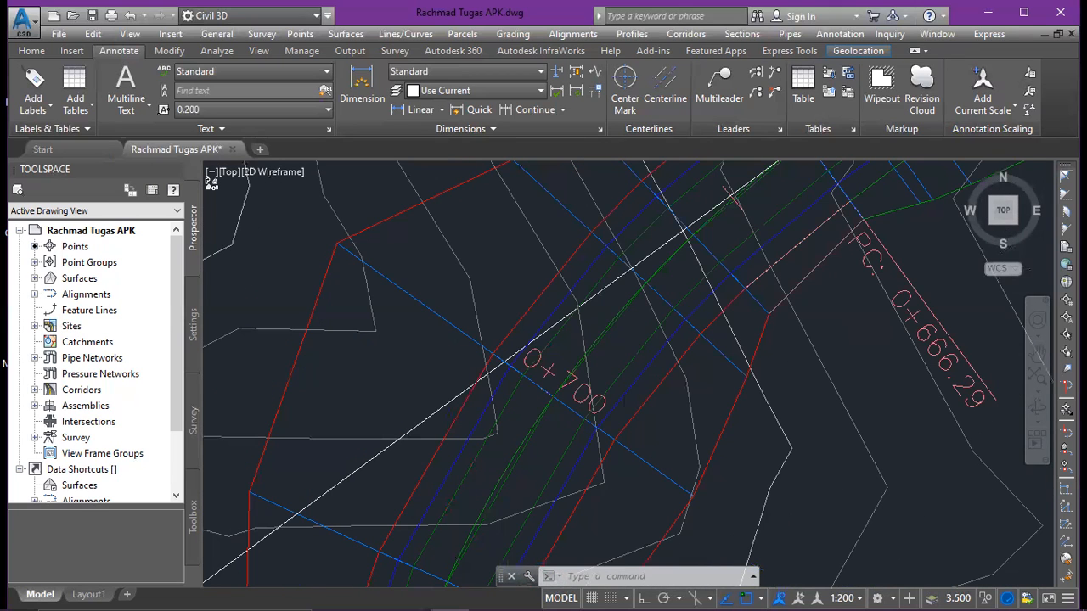
- Open the slope pattern settings in the Corridor Section corridor's properties
{"action": "left_click", "coordinate": [737, 400]}
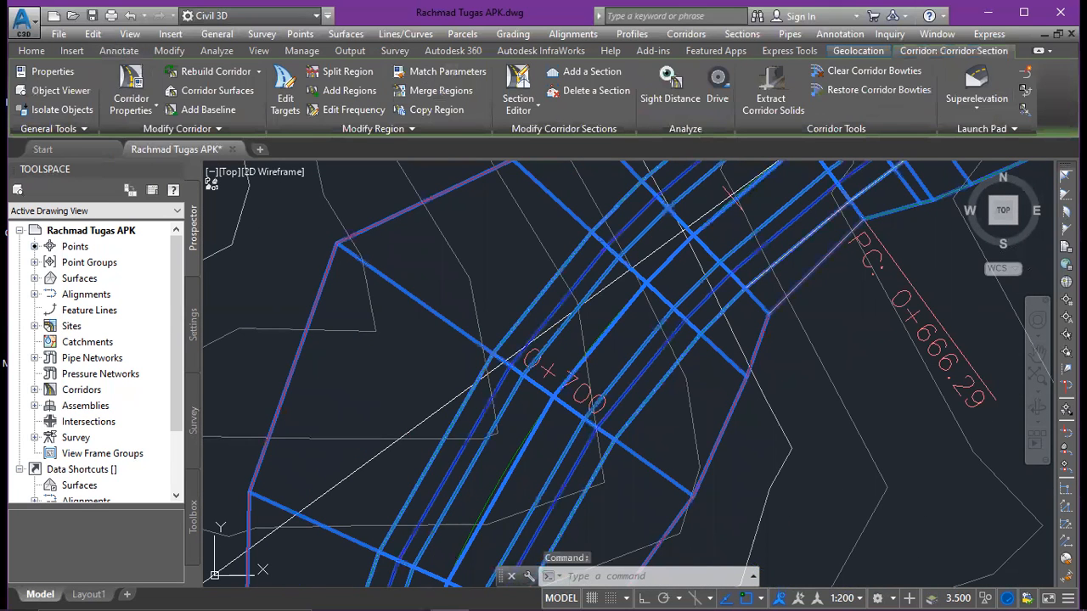
{"action": "right_click", "coordinate": [738, 401]}
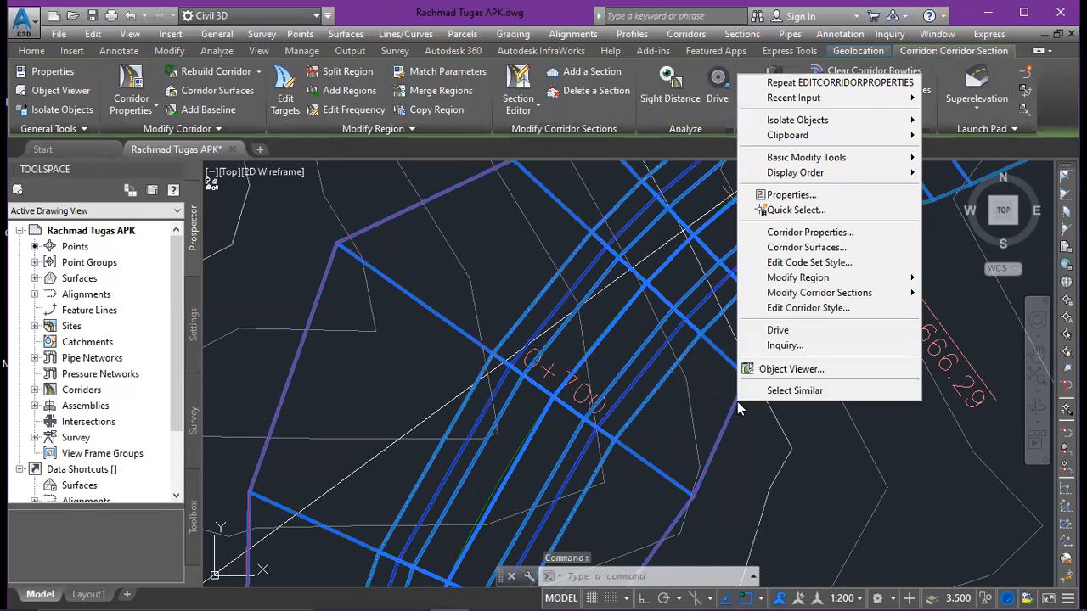
{"action": "left_click", "coordinate": [782, 233]}
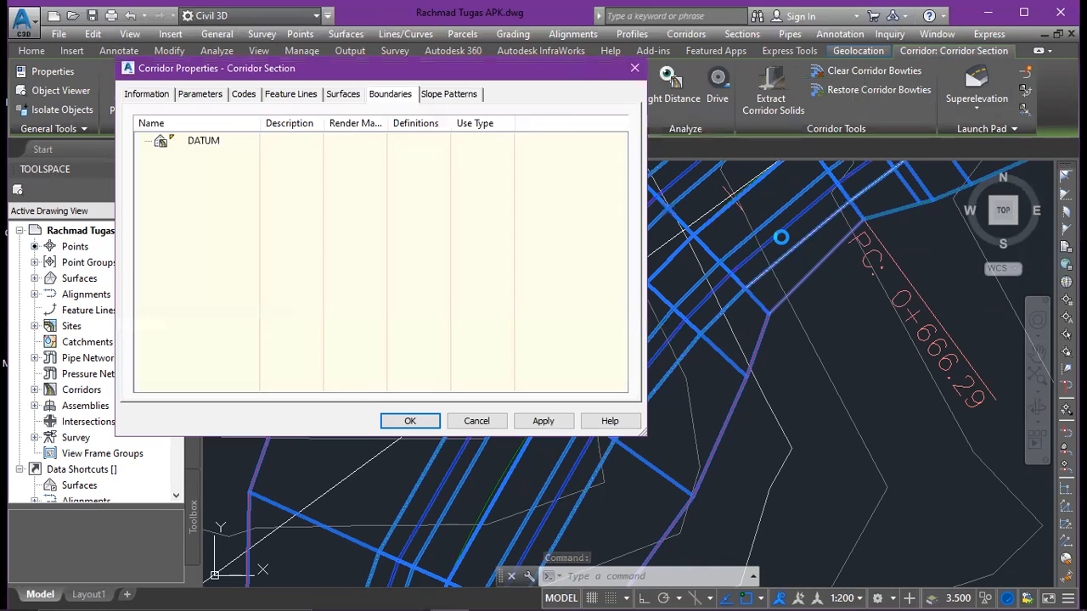
{"action": "left_click", "coordinate": [471, 98]}
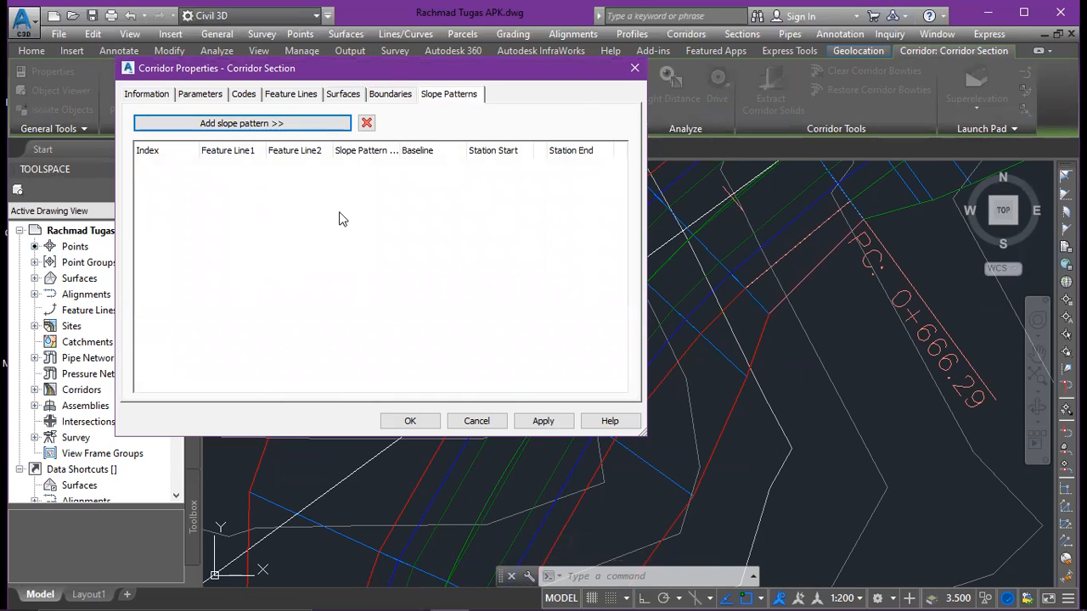
- Add a slope pattern on the corridor's southeast cut slope near station 0+700, from feature line Daylight_Cut to Hinge
{"action": "left_click", "coordinate": [273, 124]}
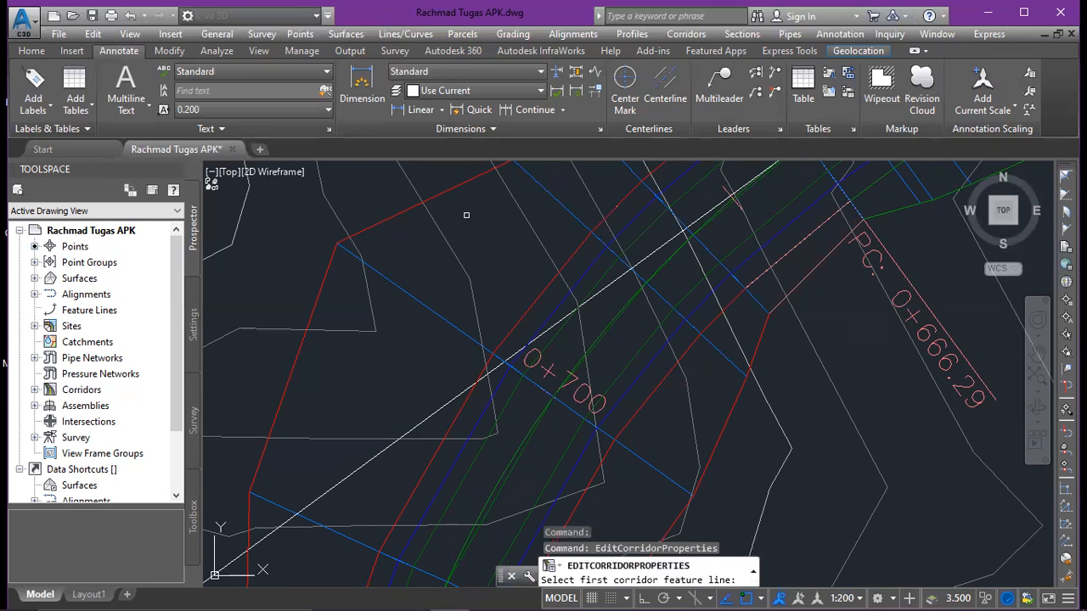
{"action": "mouse_move", "coordinate": [716, 446]}
{"action": "middle_mouse_down"}
{"action": "mouse_move", "coordinate": [707, 348]}
{"action": "mouse_move", "coordinate": [681, 291]}
{"action": "middle_mouse_up"}
{"action": "scroll", "coordinate": [696, 272], "scroll_direction": "up", "scroll_amount": 3}
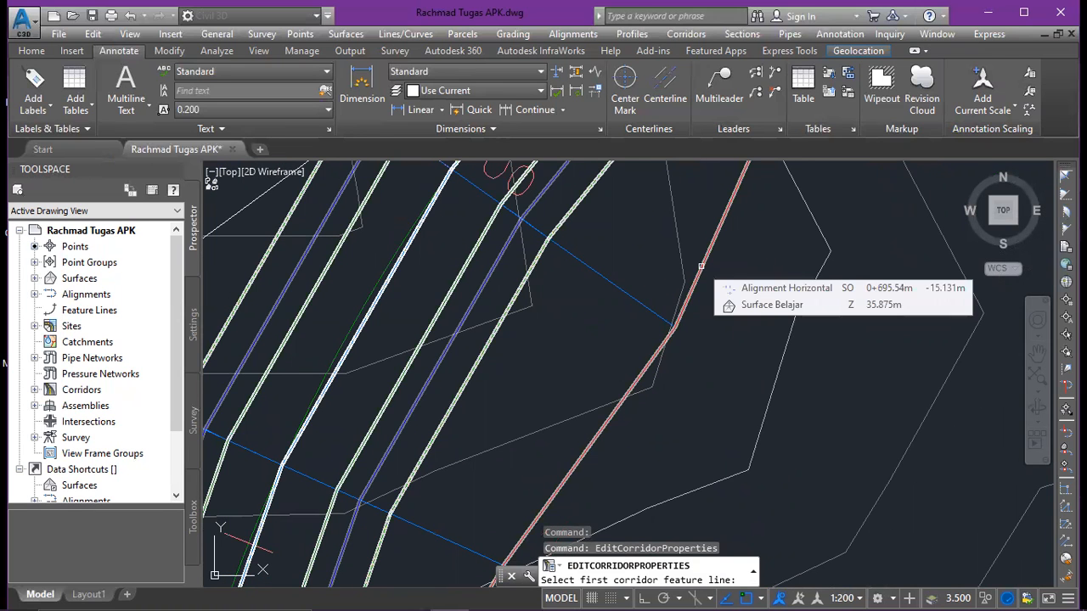
{"action": "left_click", "coordinate": [701, 265]}
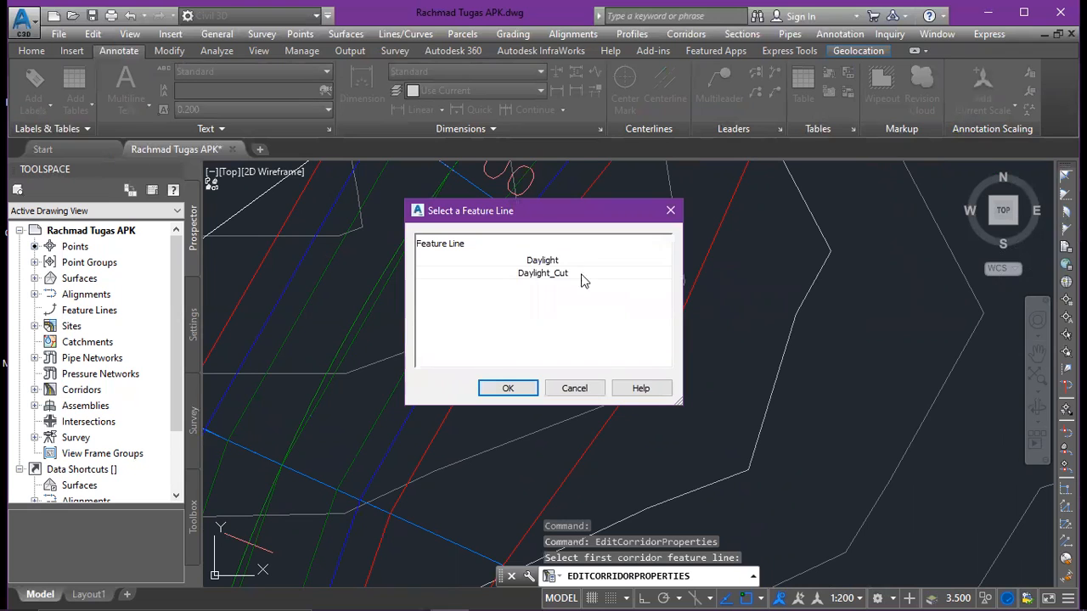
{"action": "left_click", "coordinate": [552, 274]}
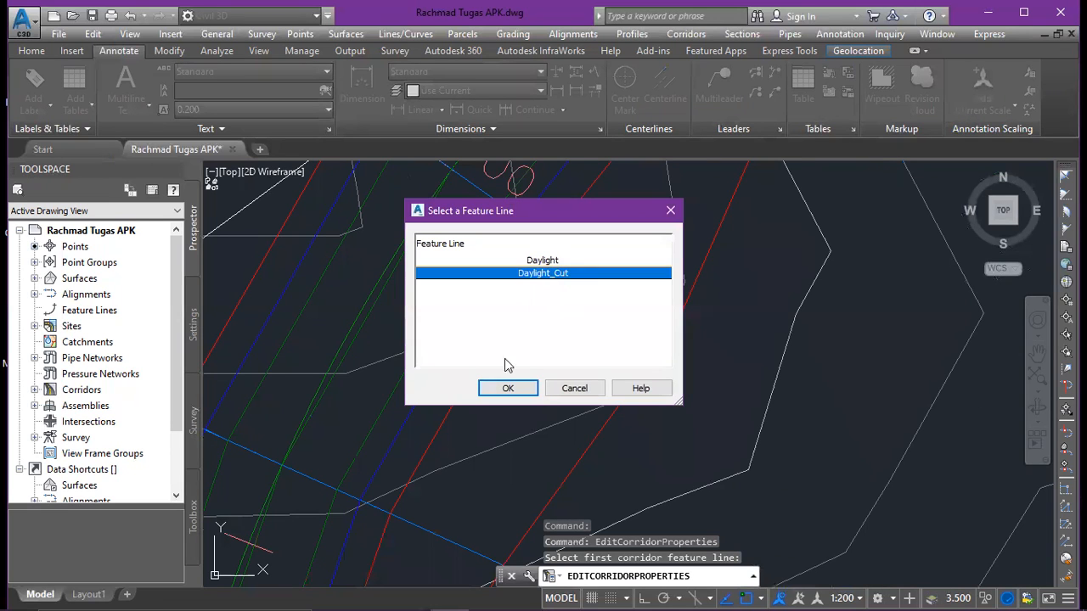
{"action": "left_click", "coordinate": [506, 388]}
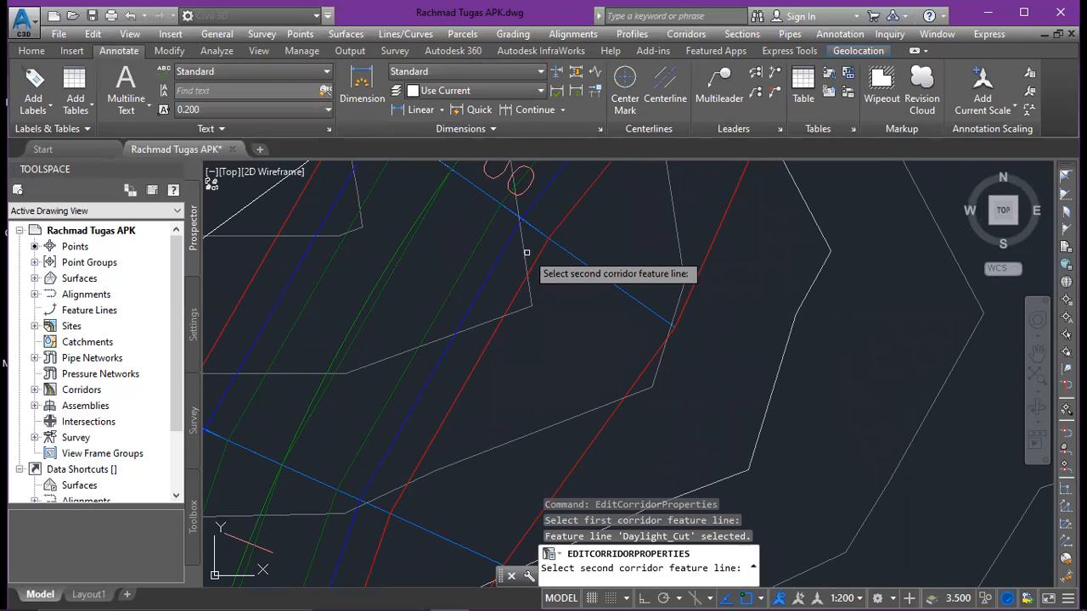
{"action": "scroll", "coordinate": [532, 252], "scroll_direction": "up", "scroll_amount": 2}
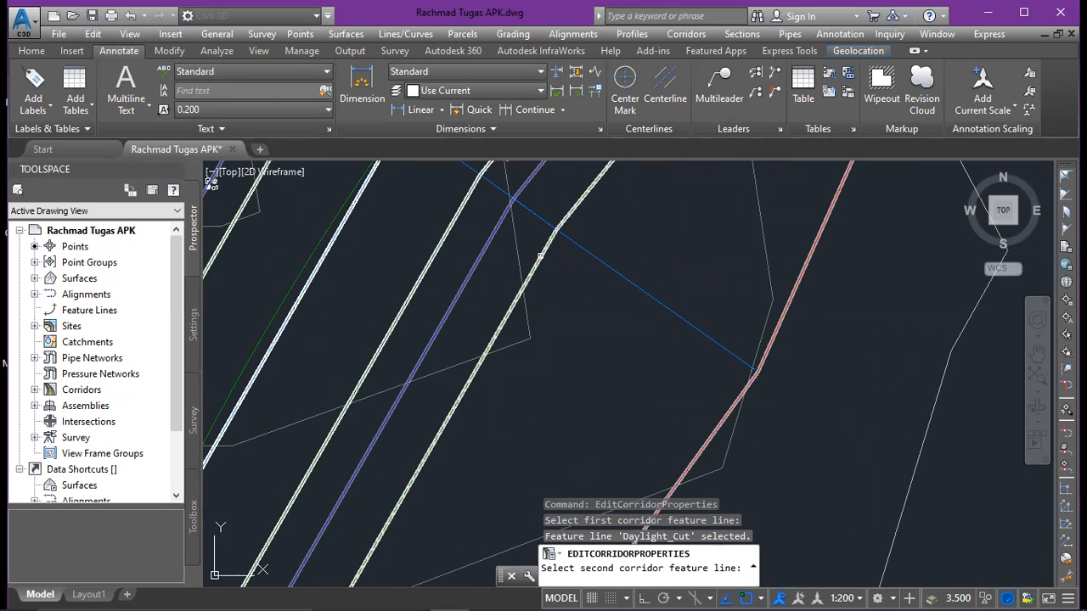
{"action": "left_click", "coordinate": [538, 256]}
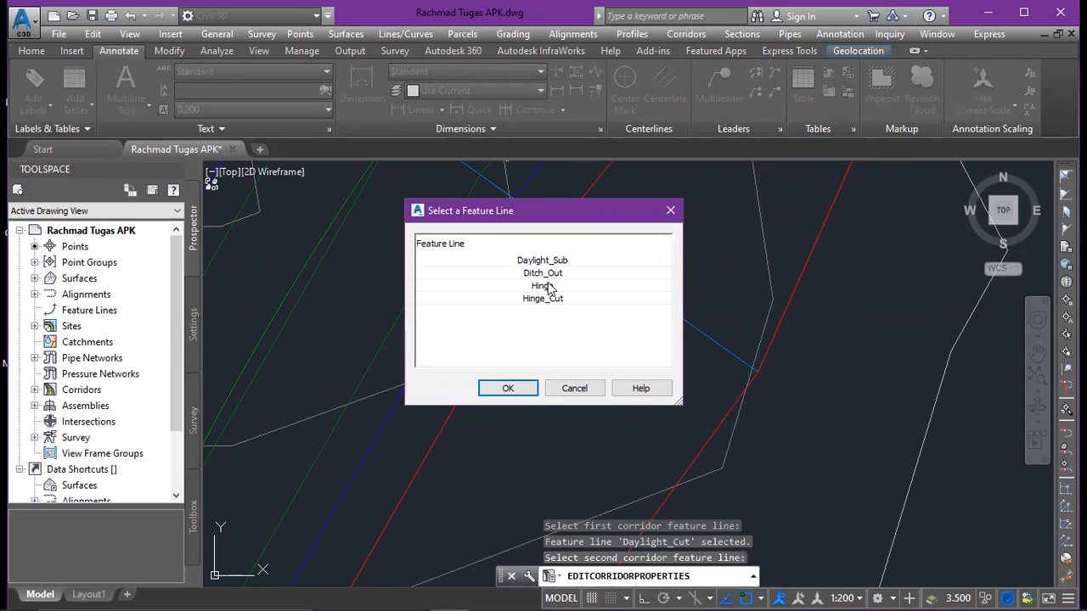
{"action": "left_click", "coordinate": [547, 287]}
{"action": "left_click", "coordinate": [507, 390]}
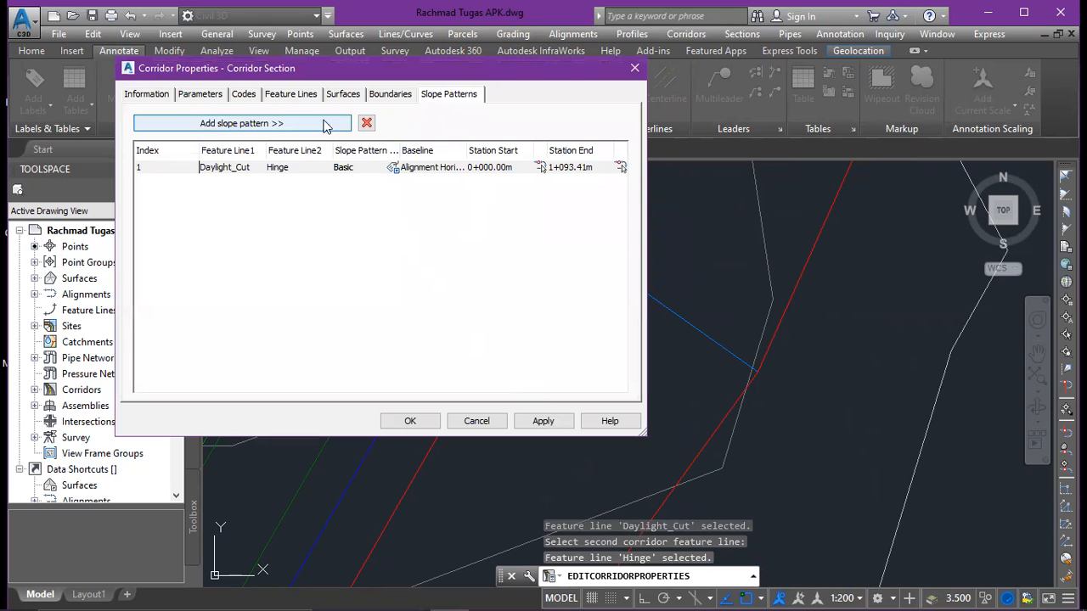
- Add a second slope pattern on the northwest cut slope near station 0+700, from feature line Daylight_Cut to Hinge
{"action": "left_click", "coordinate": [319, 127]}
{"action": "scroll", "coordinate": [413, 275], "scroll_direction": "down", "scroll_amount": 5}
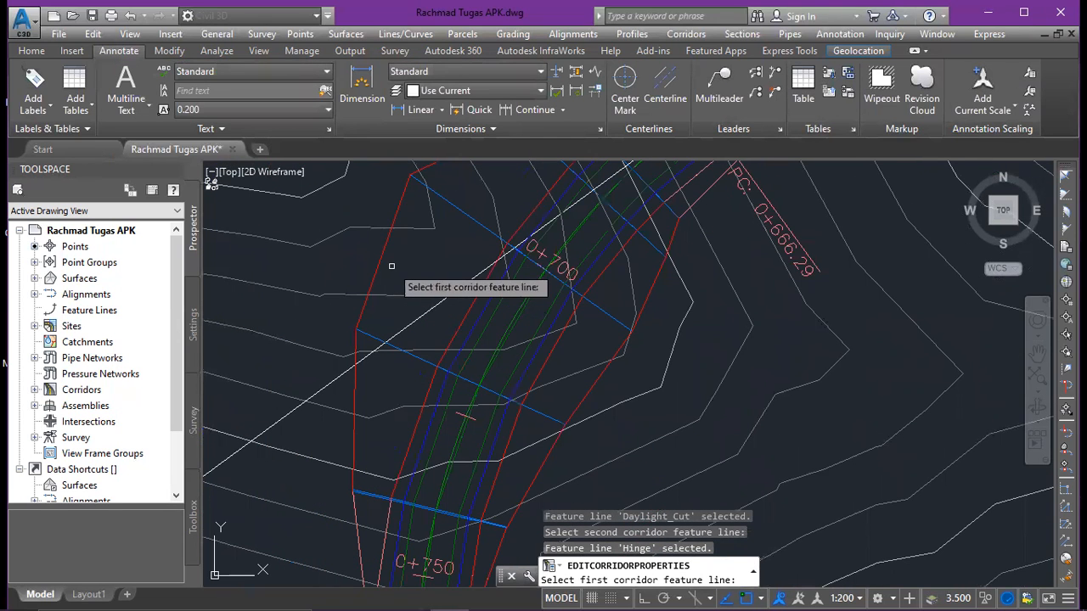
{"action": "scroll", "coordinate": [391, 265], "scroll_direction": "up", "scroll_amount": 3}
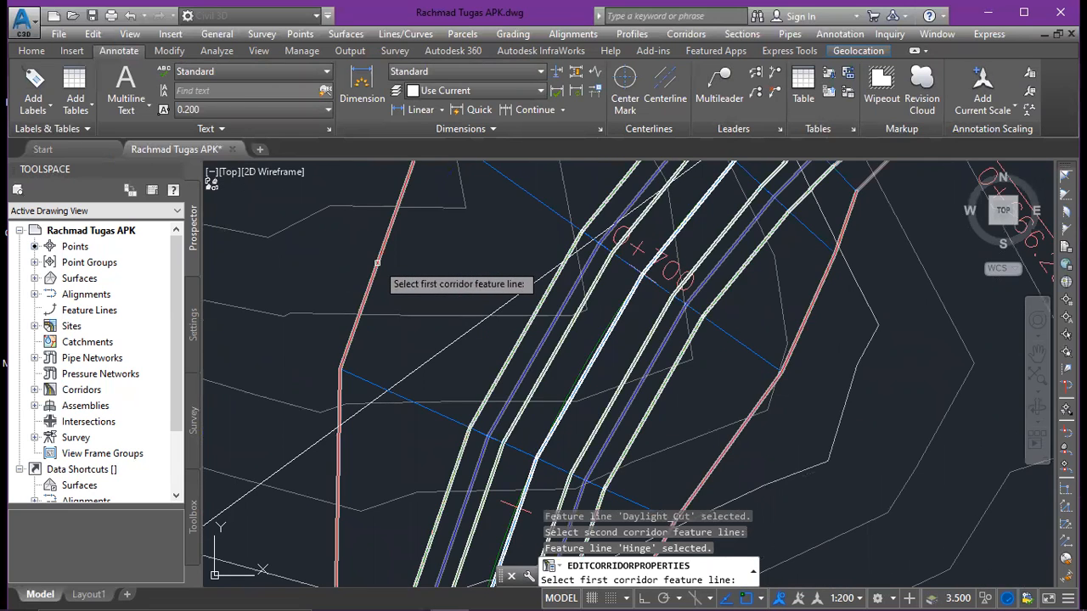
{"action": "left_click", "coordinate": [389, 270]}
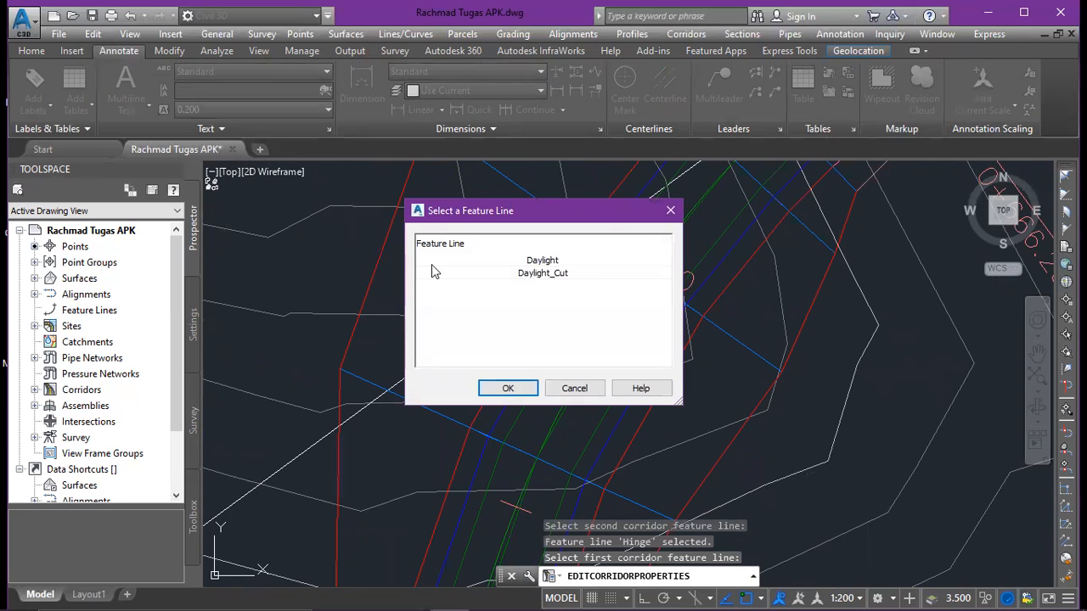
{"action": "left_click", "coordinate": [549, 274]}
{"action": "left_click", "coordinate": [505, 387]}
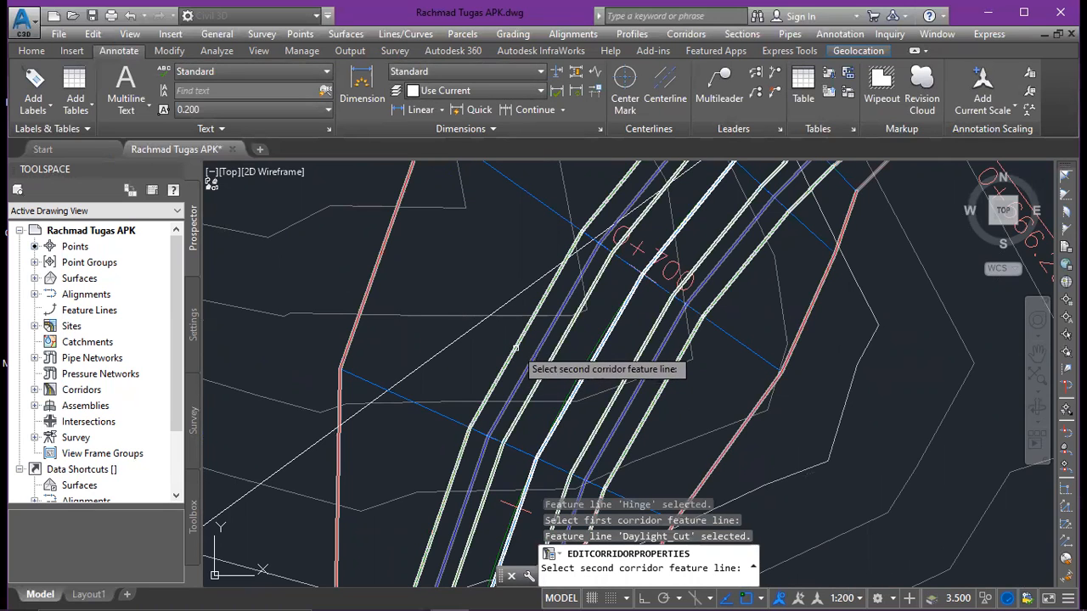
{"action": "left_click", "coordinate": [517, 352]}
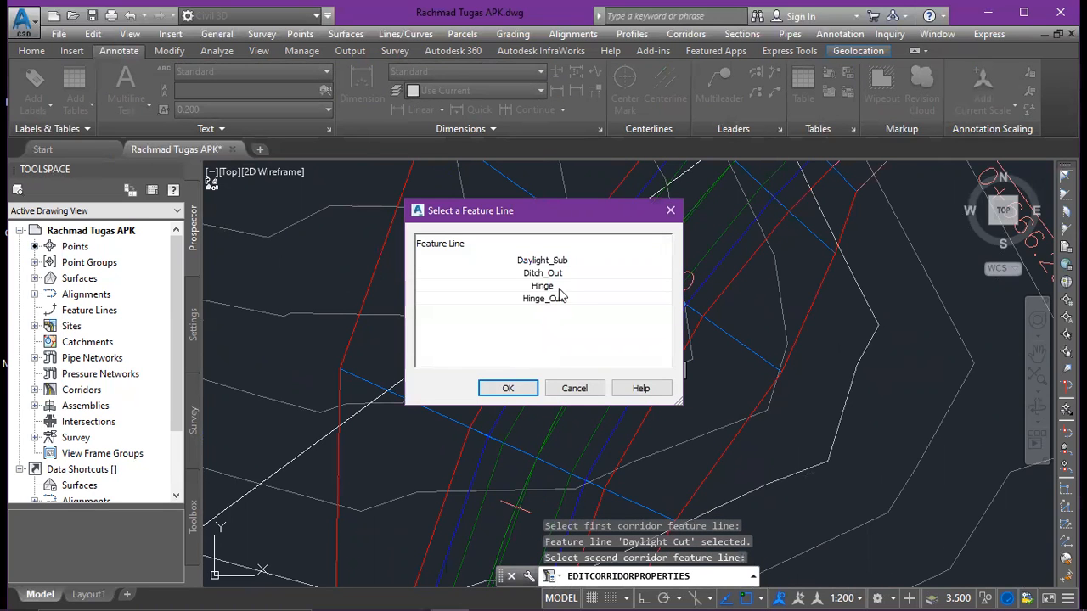
{"action": "left_click", "coordinate": [553, 286]}
{"action": "left_click", "coordinate": [527, 388]}
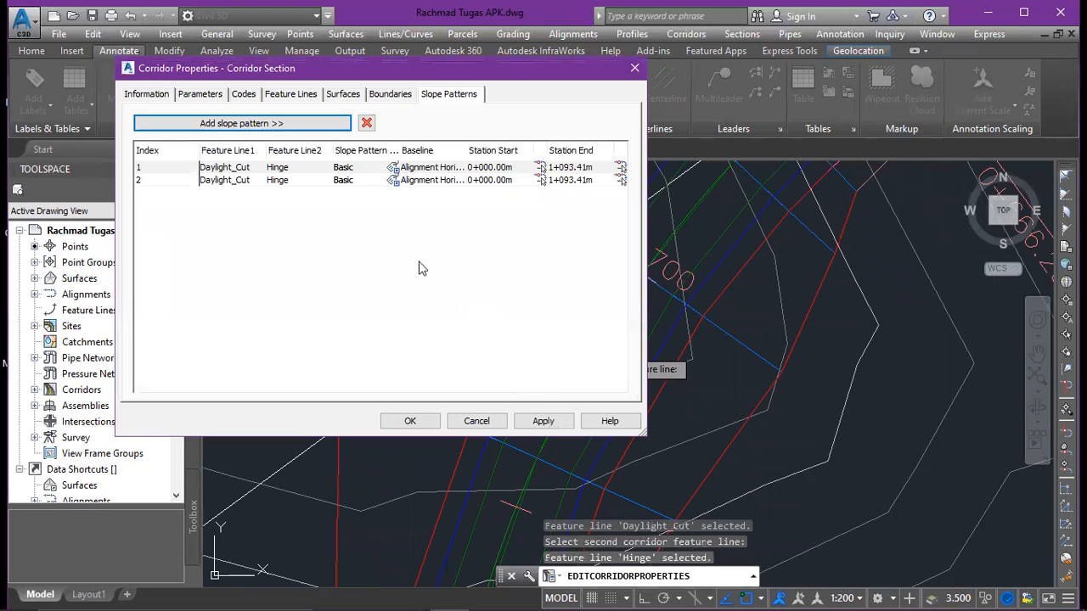
- Set the style of both cut slope patterns to EII-WBN-Basic cut
{"action": "left_click", "coordinate": [394, 168]}
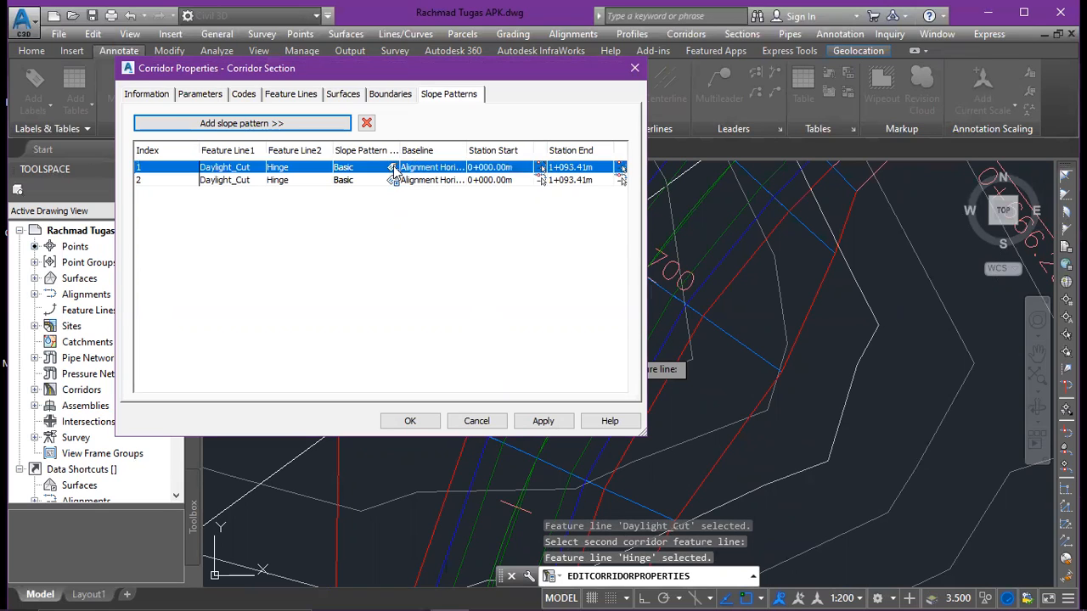
{"action": "left_click", "coordinate": [574, 282]}
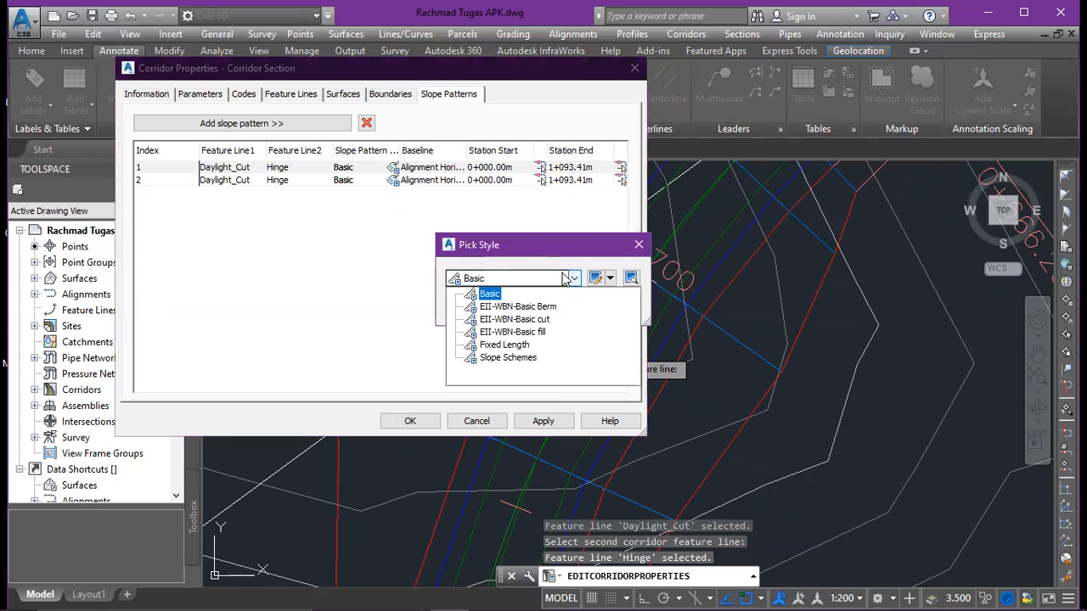
{"action": "left_click", "coordinate": [523, 321]}
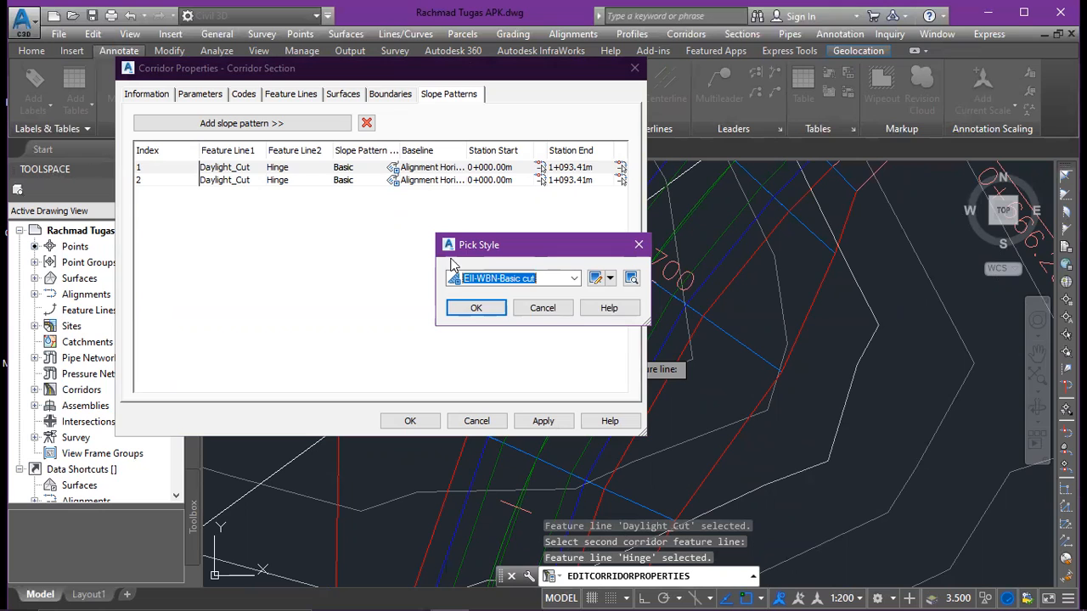
{"action": "left_click", "coordinate": [474, 306]}
{"action": "left_click", "coordinate": [393, 181]}
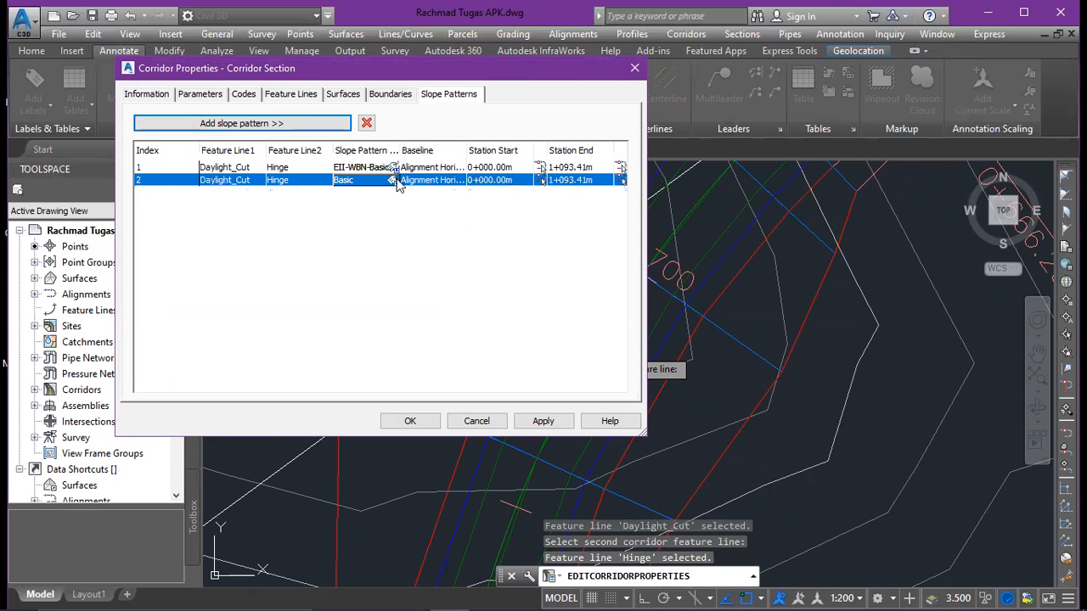
{"action": "left_click", "coordinate": [562, 278]}
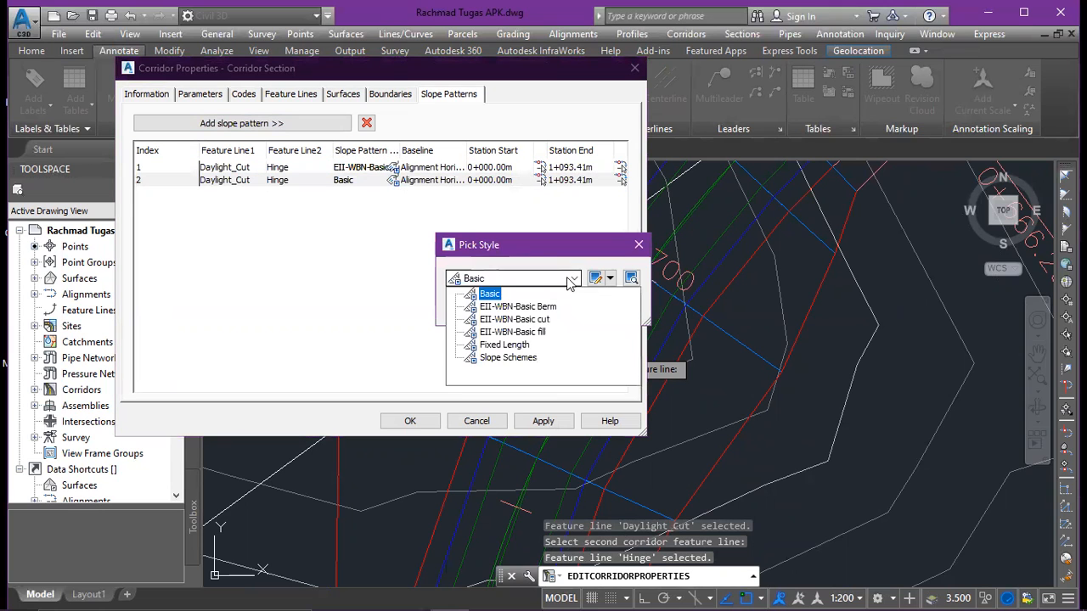
{"action": "left_click", "coordinate": [523, 320]}
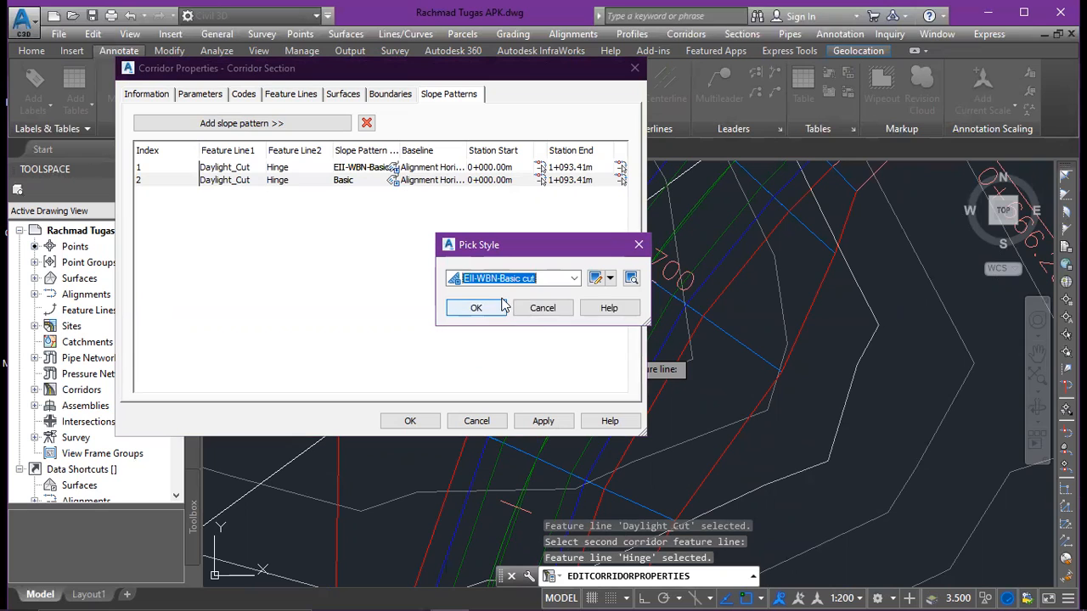
{"action": "left_click", "coordinate": [499, 307]}
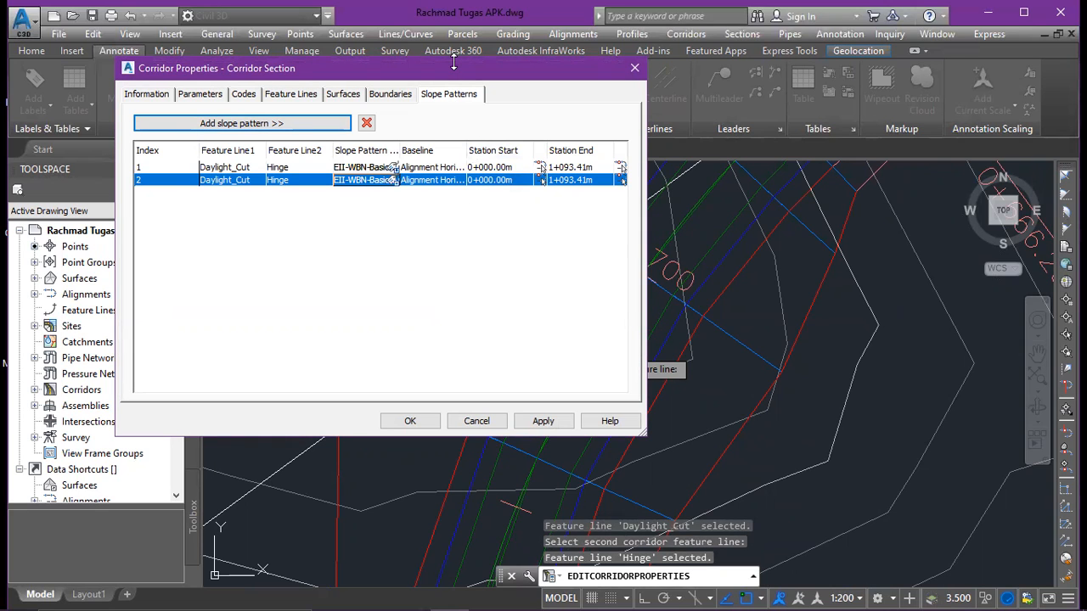
{"action": "mouse_move", "coordinate": [454, 62]}
{"action": "left_mouse_down"}
{"action": "mouse_move", "coordinate": [763, 74]}
{"action": "mouse_move", "coordinate": [397, 27]}
{"action": "left_mouse_up"}
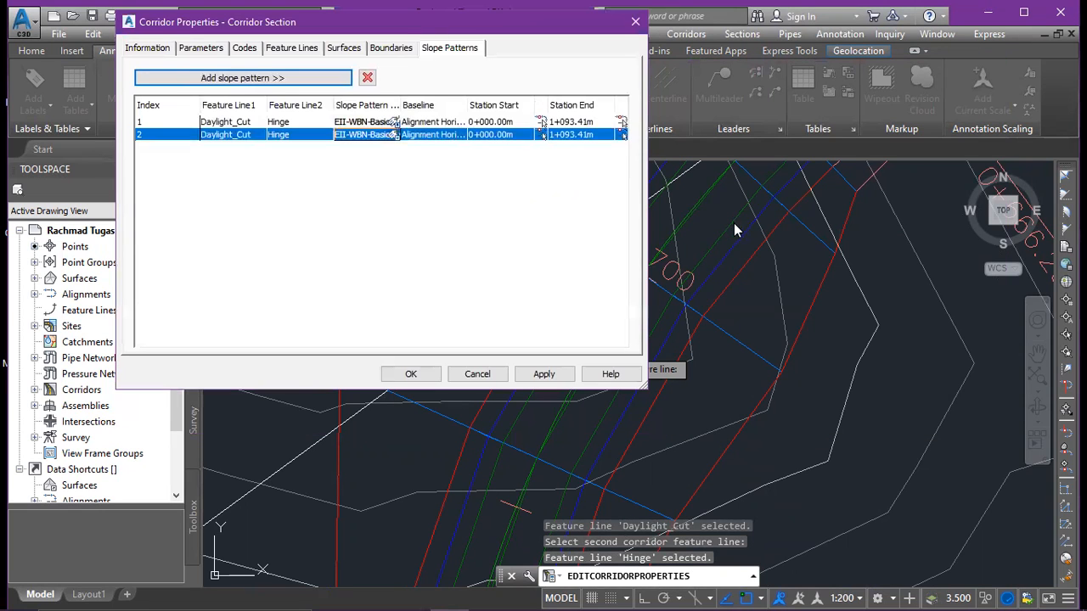
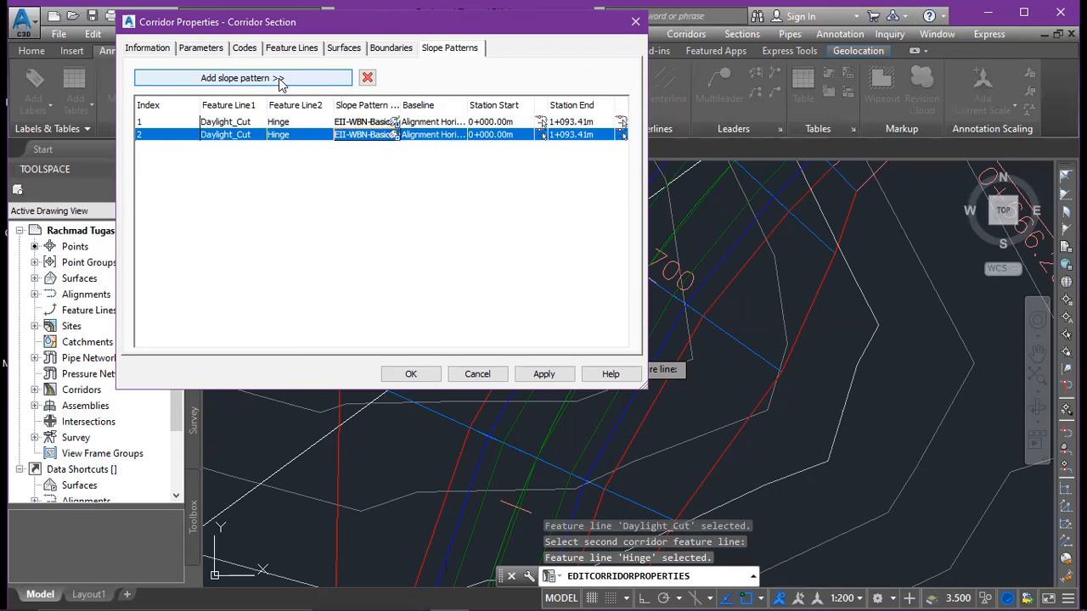
- Add a slope pattern on the corridor's southwest fill slope between stations 0+950 and 1+000, from feature line Daylight_Fill to Hinge
{"action": "left_click", "coordinate": [280, 81]}
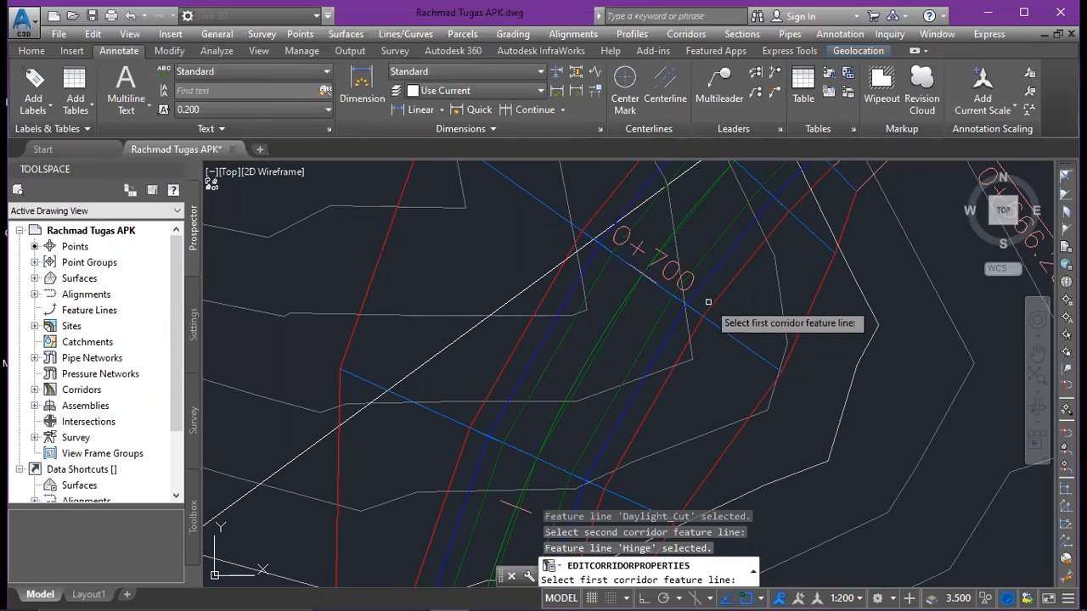
{"action": "scroll", "coordinate": [704, 304], "scroll_direction": "down", "scroll_amount": 3}
{"action": "scroll", "coordinate": [779, 264], "scroll_direction": "up", "scroll_amount": 4}
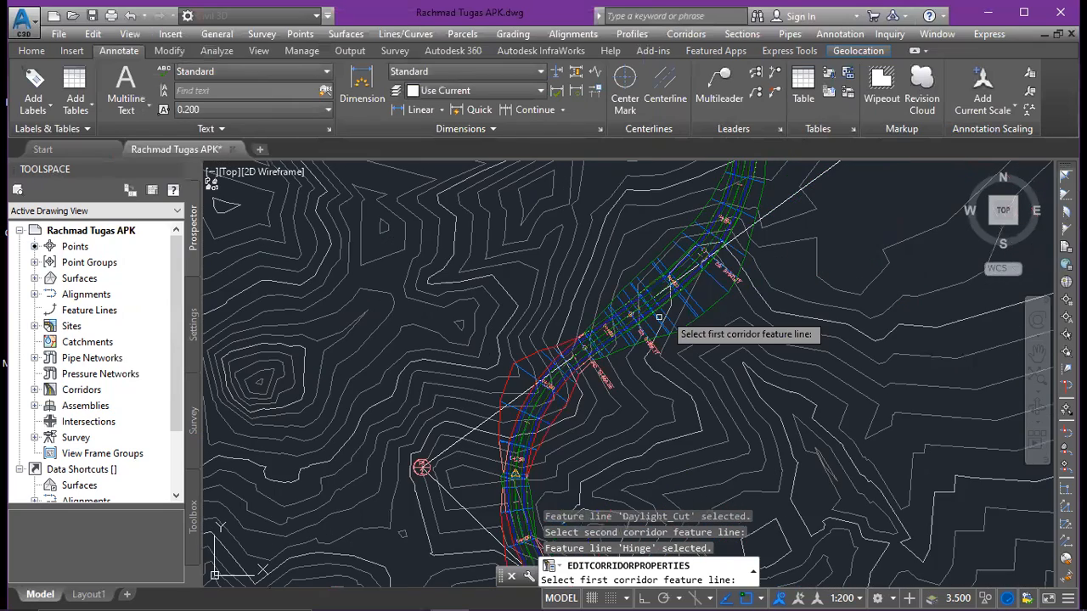
{"action": "scroll", "coordinate": [709, 280], "scroll_direction": "up", "scroll_amount": 2}
{"action": "scroll", "coordinate": [705, 270], "scroll_direction": "down", "scroll_amount": 8}
{"action": "scroll", "coordinate": [701, 267], "scroll_direction": "up", "scroll_amount": 5}
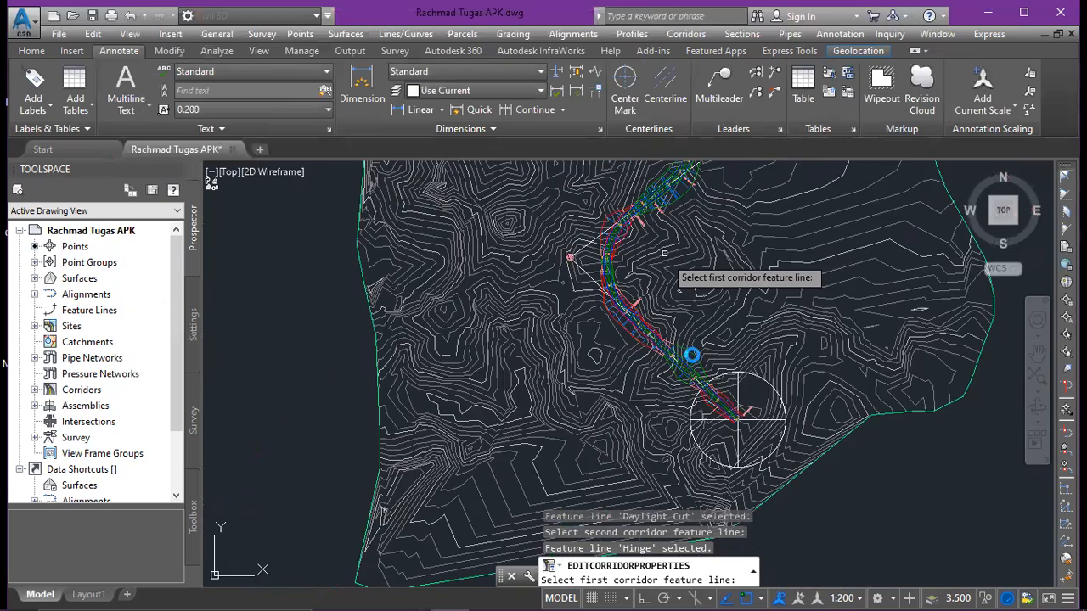
{"action": "scroll", "coordinate": [675, 248], "scroll_direction": "up", "scroll_amount": 4}
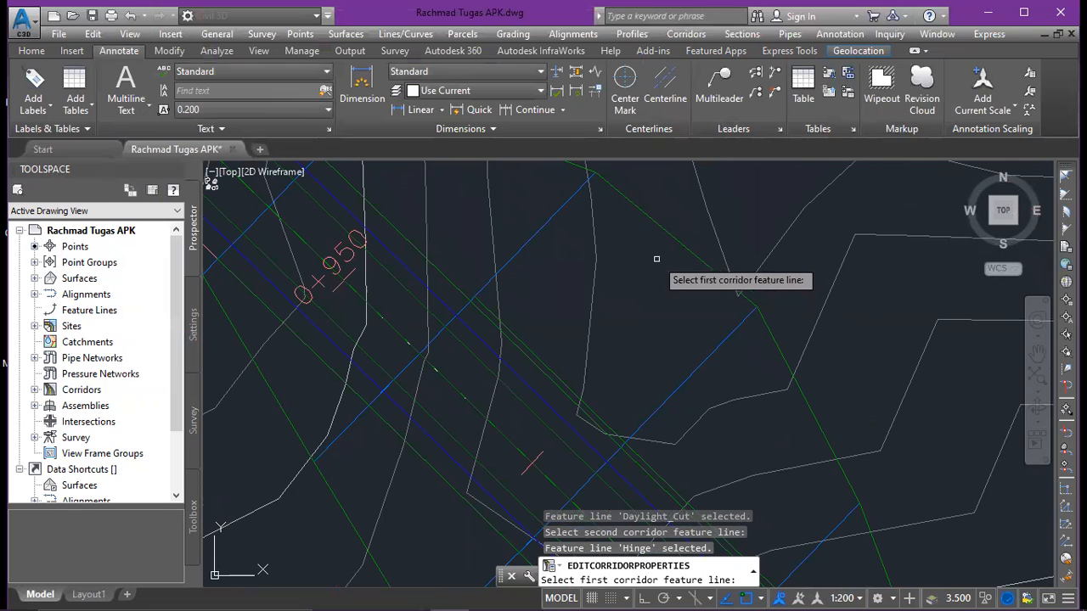
{"action": "scroll", "coordinate": [654, 257], "scroll_direction": "down", "scroll_amount": 4}
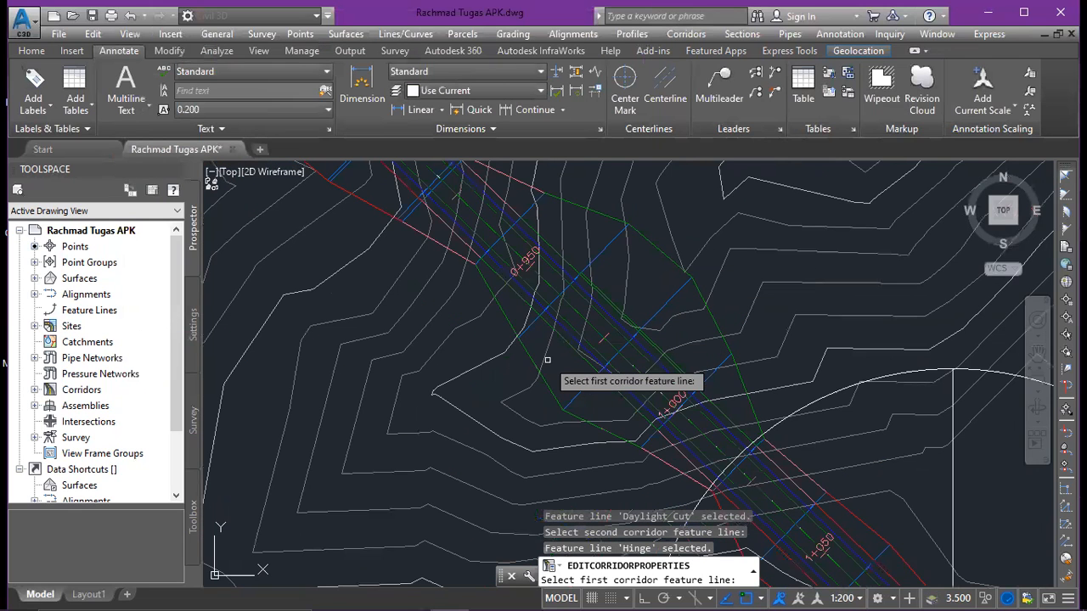
{"action": "scroll", "coordinate": [547, 366], "scroll_direction": "up", "scroll_amount": 2}
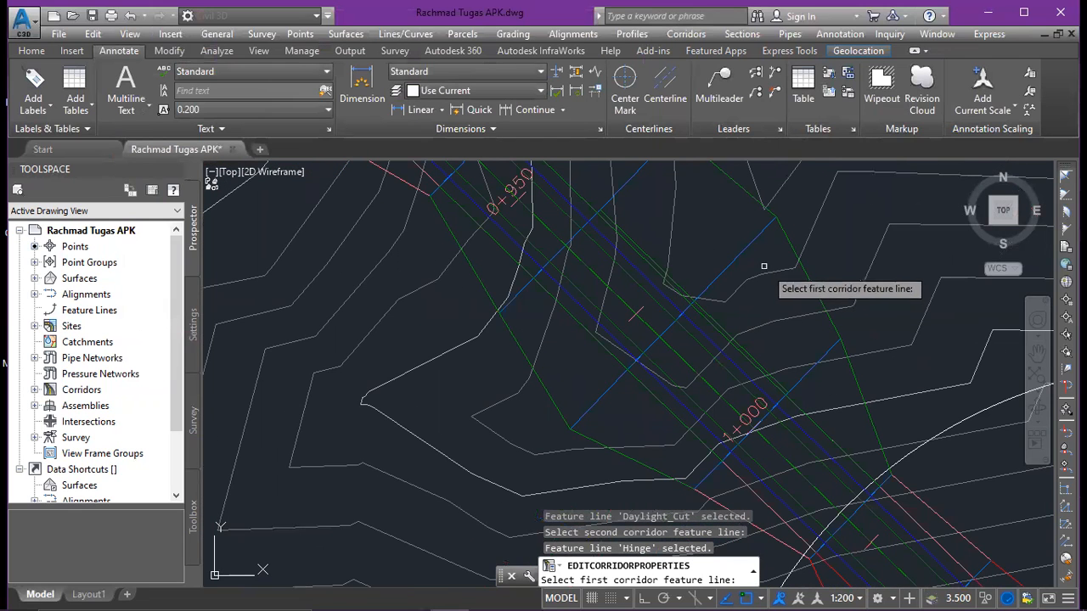
{"action": "left_click", "coordinate": [549, 391]}
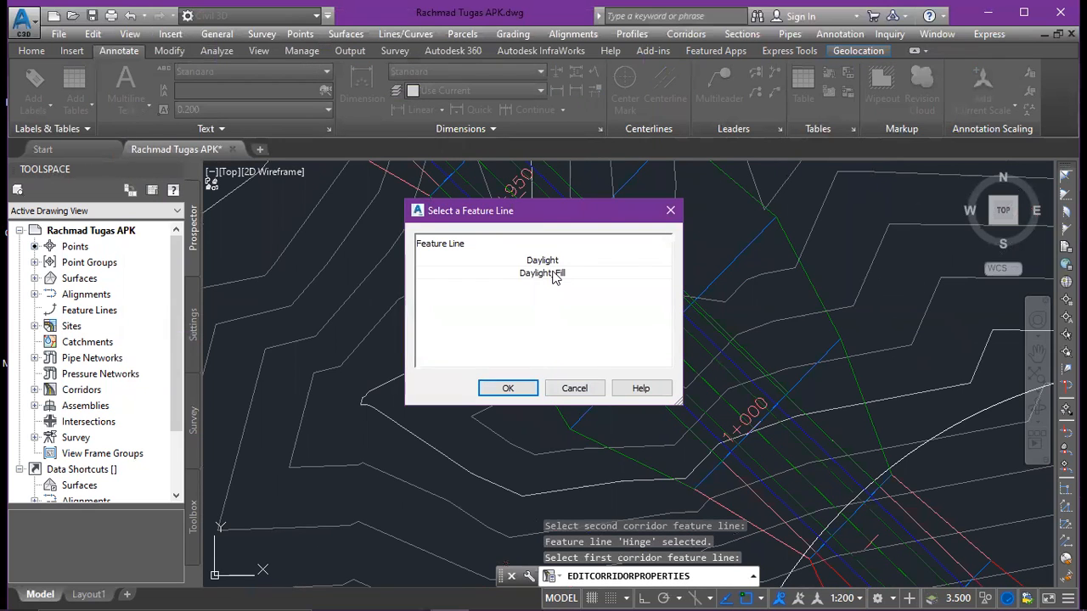
{"action": "left_click", "coordinate": [553, 273]}
{"action": "left_click", "coordinate": [507, 388]}
{"action": "scroll", "coordinate": [602, 346], "scroll_direction": "up", "scroll_amount": 4}
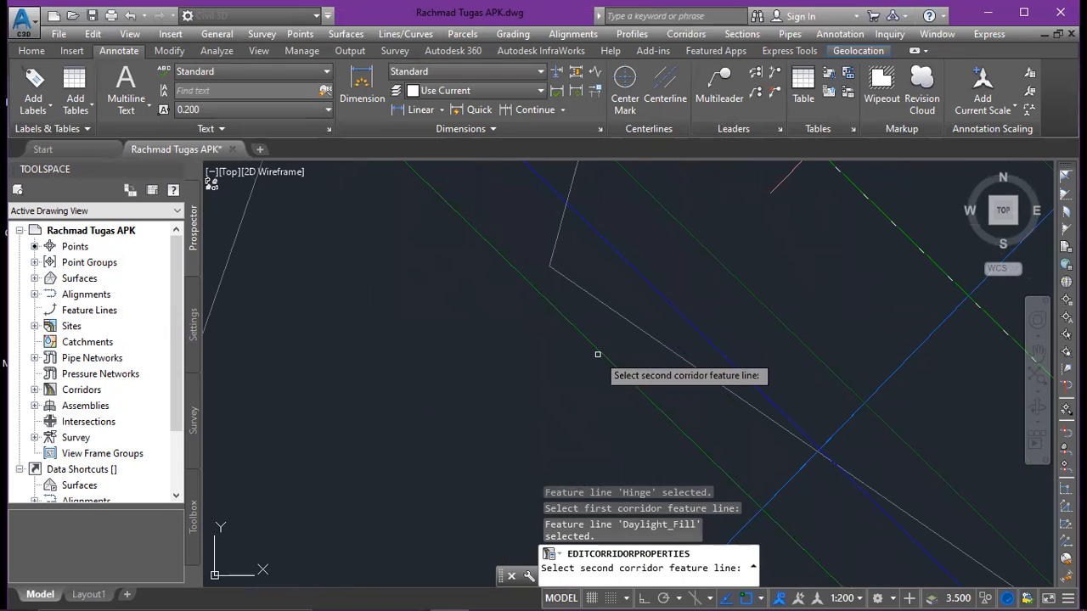
{"action": "left_click", "coordinate": [602, 351]}
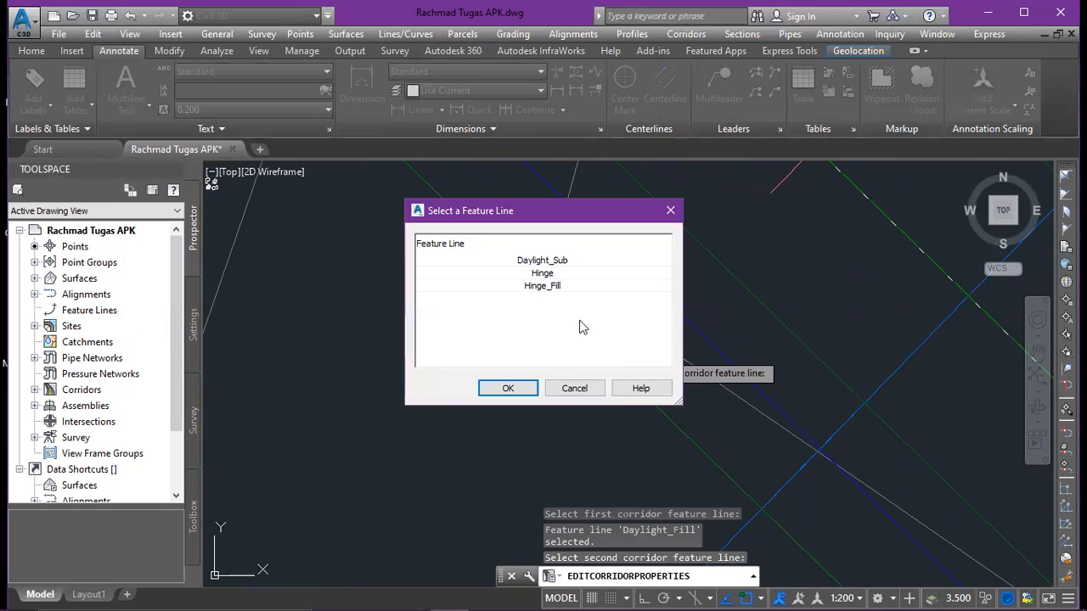
{"action": "left_click", "coordinate": [548, 274]}
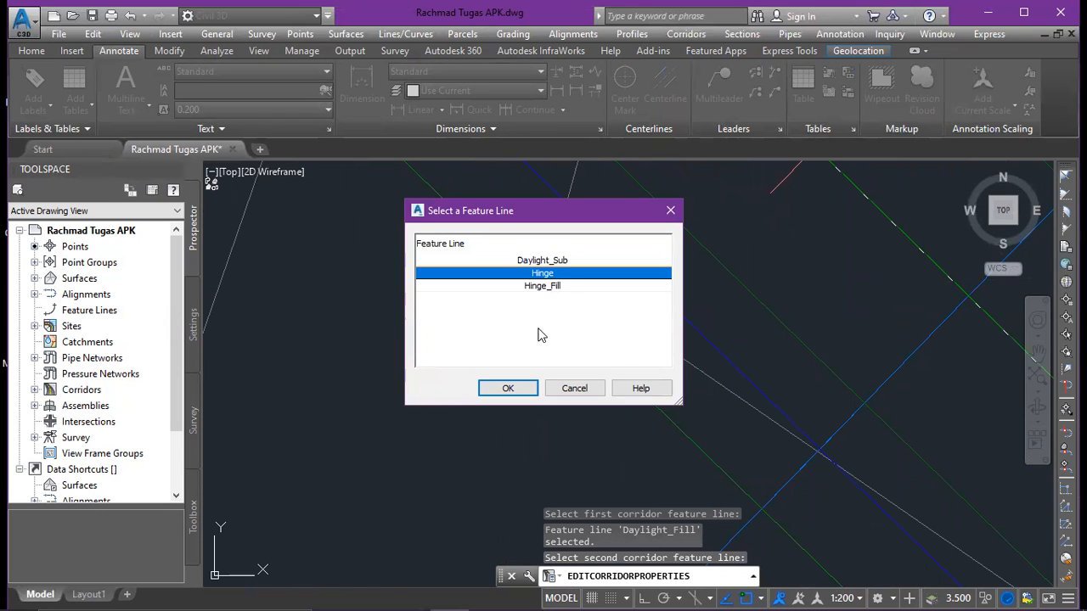
{"action": "left_click", "coordinate": [520, 384]}
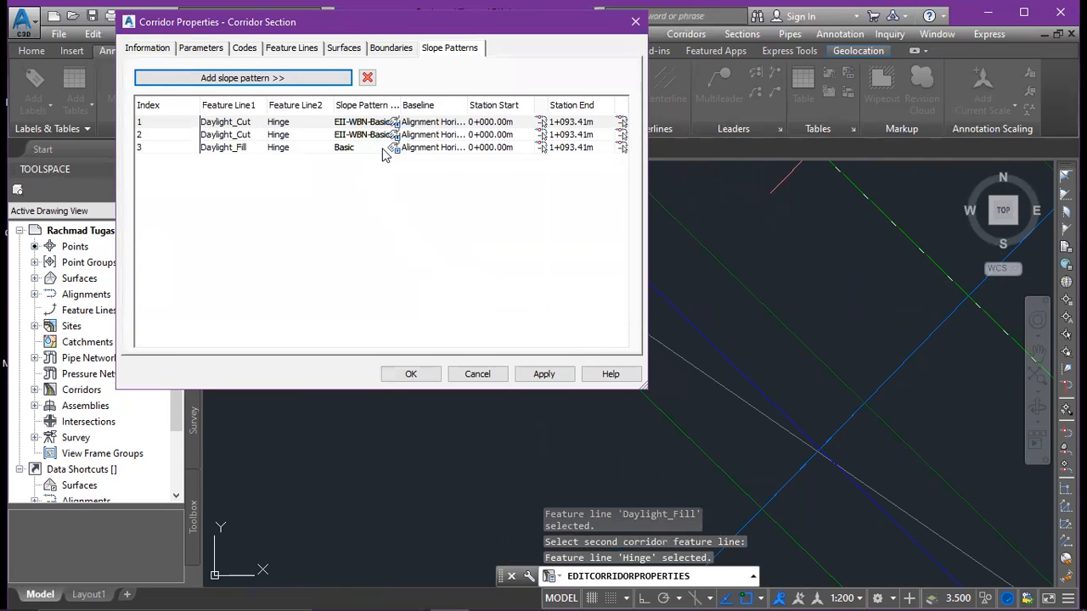
- Add another slope pattern on the opposite, northeast fill slope between stations 0+950 and 1+000, from feature line Daylight_Fill to Hinge
{"action": "left_click", "coordinate": [332, 85]}
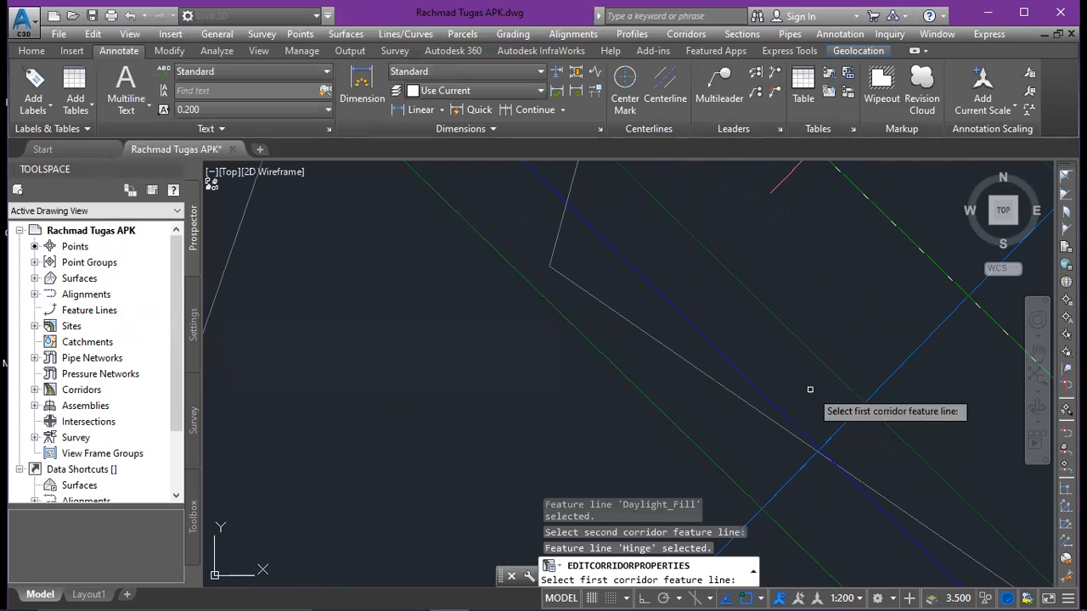
{"action": "middle_click_drag", "start_coordinate": [817, 290], "coordinate": [702, 358]}
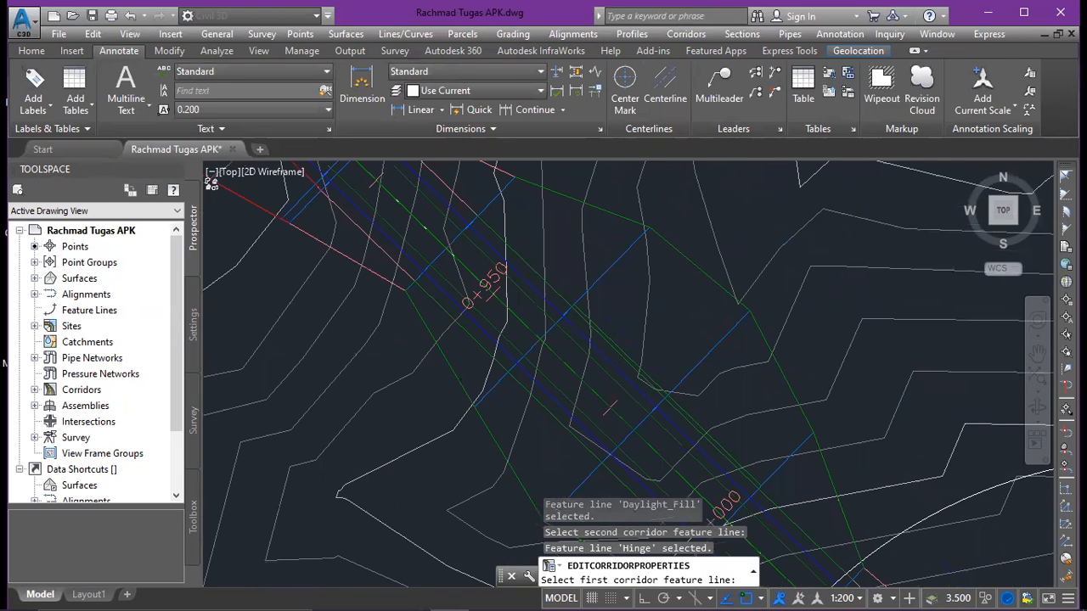
{"action": "left_click", "coordinate": [713, 278]}
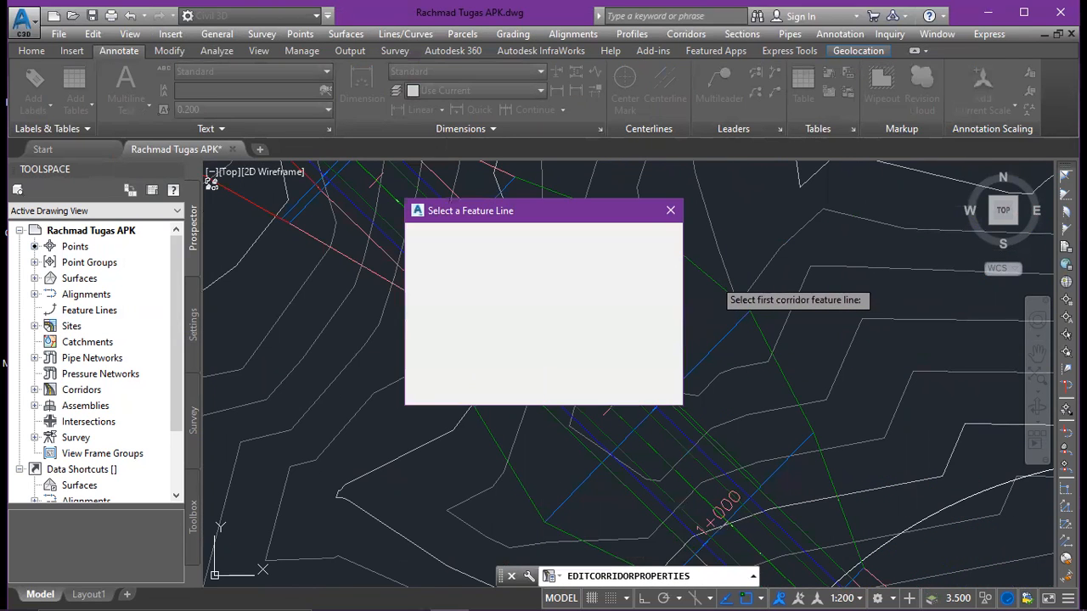
{"action": "left_click", "coordinate": [556, 279]}
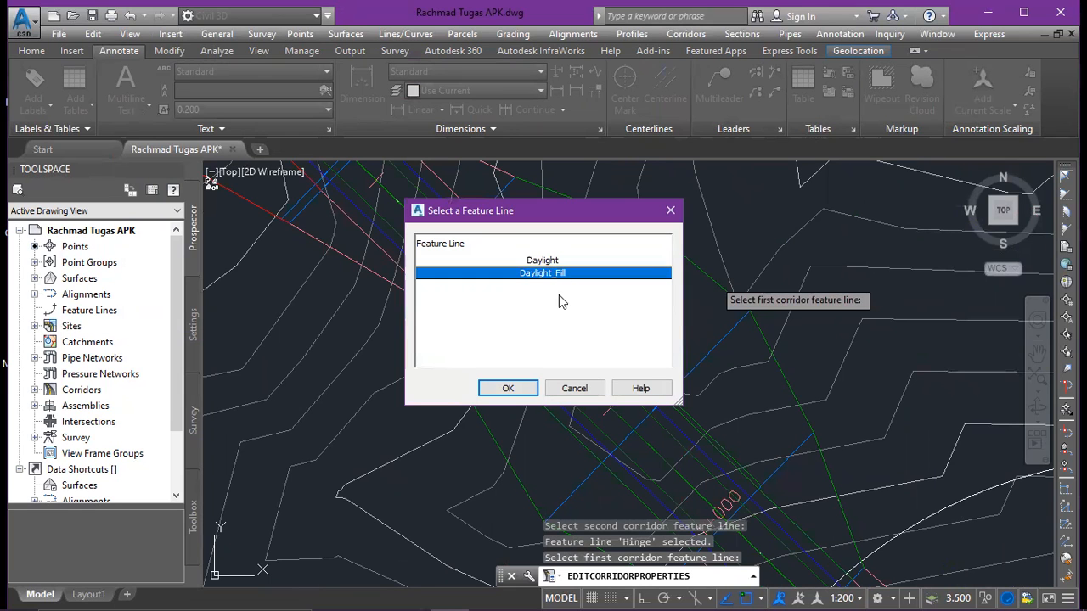
{"action": "left_click", "coordinate": [531, 386]}
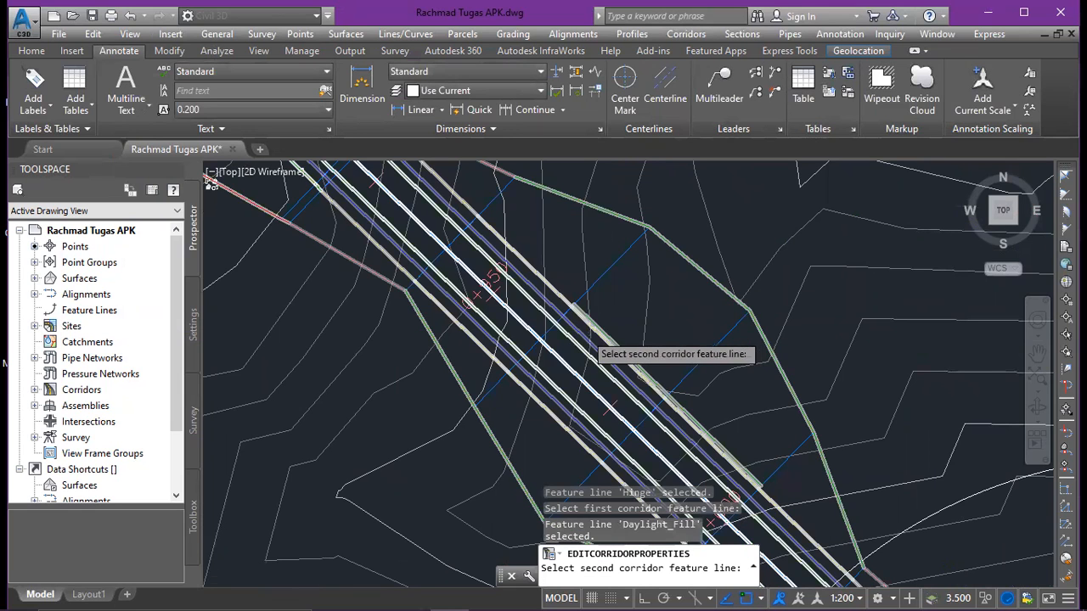
{"action": "scroll", "coordinate": [603, 329], "scroll_direction": "up", "scroll_amount": 5}
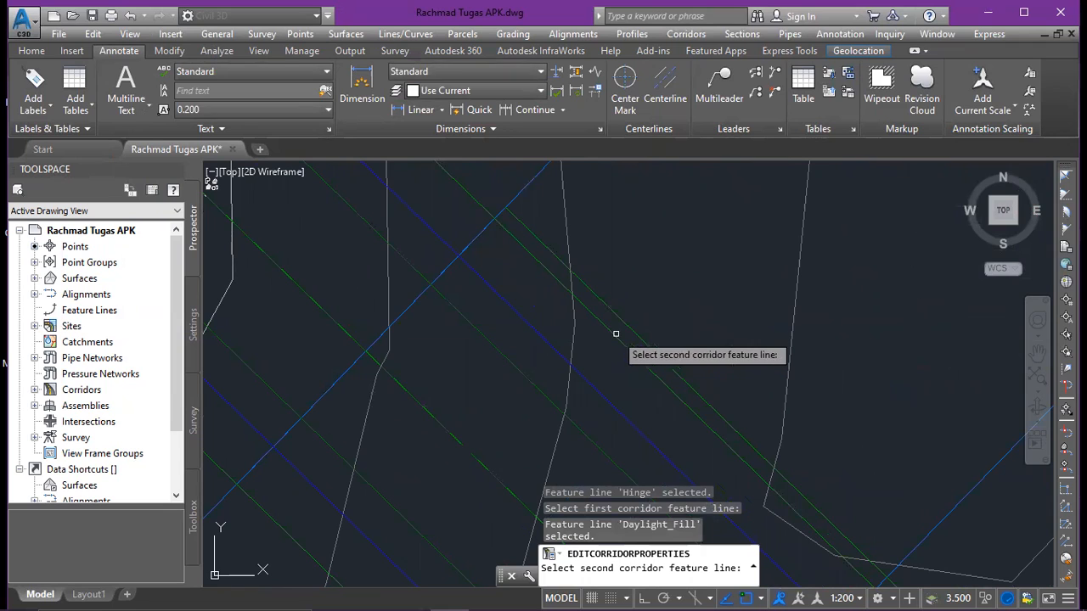
{"action": "left_click", "coordinate": [616, 333]}
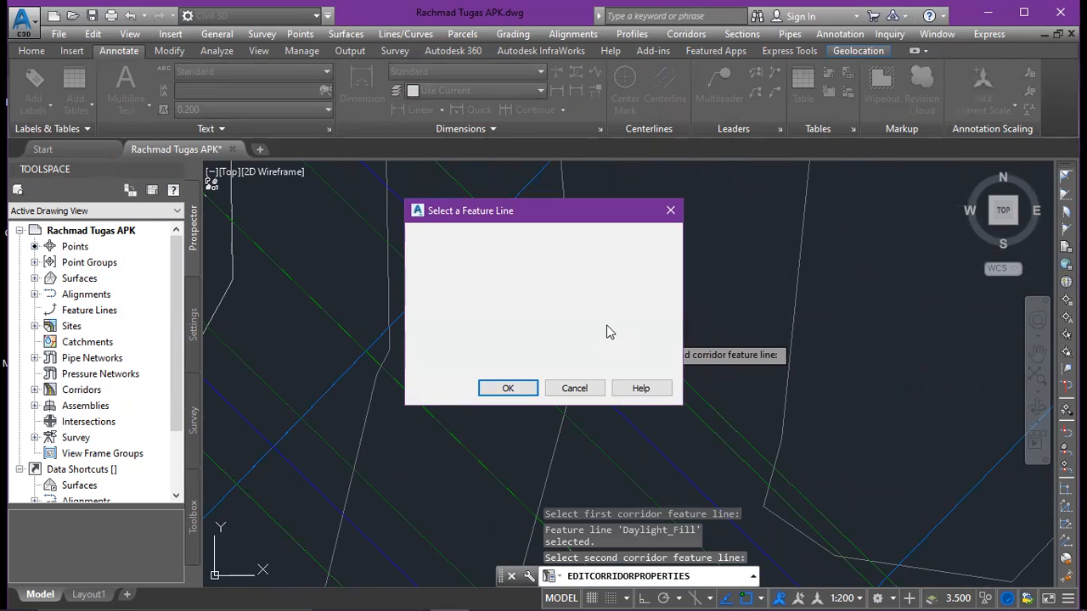
{"action": "left_click", "coordinate": [561, 275]}
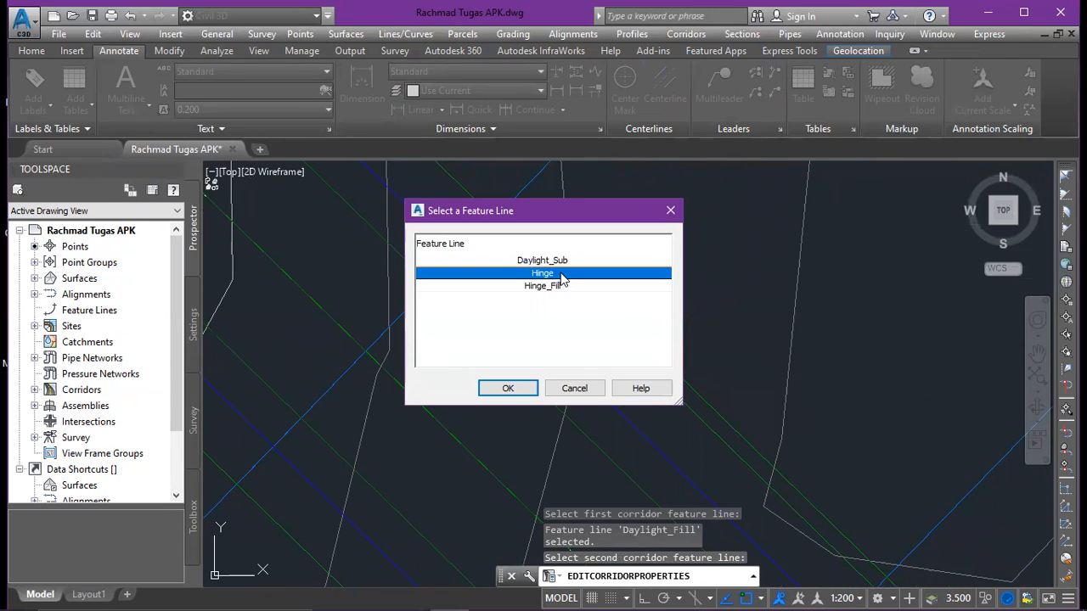
{"action": "left_click", "coordinate": [533, 388]}
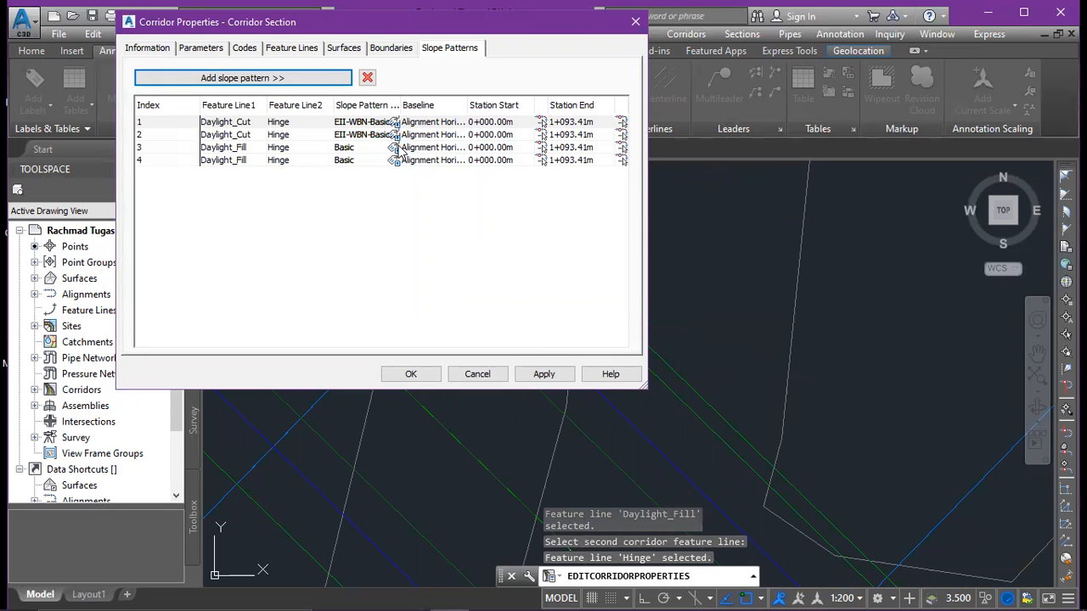
- Set the style of both Daylight_Fill slope patterns to EII-WBN-Basic fill and accept the corridor properties
{"action": "left_click", "coordinate": [401, 149]}
{"action": "left_click", "coordinate": [401, 149]}
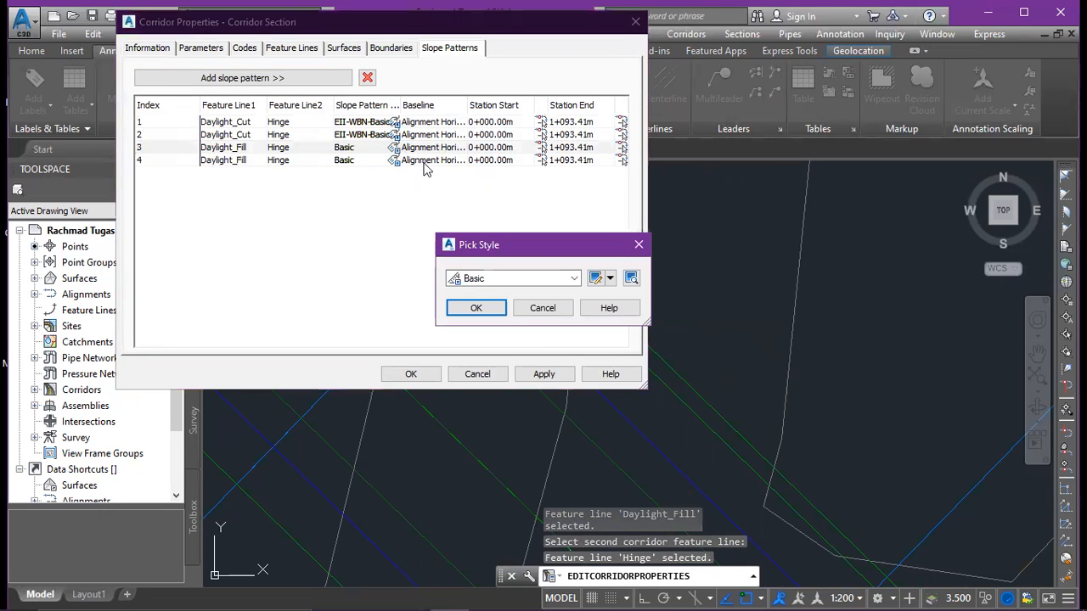
{"action": "left_click", "coordinate": [574, 278]}
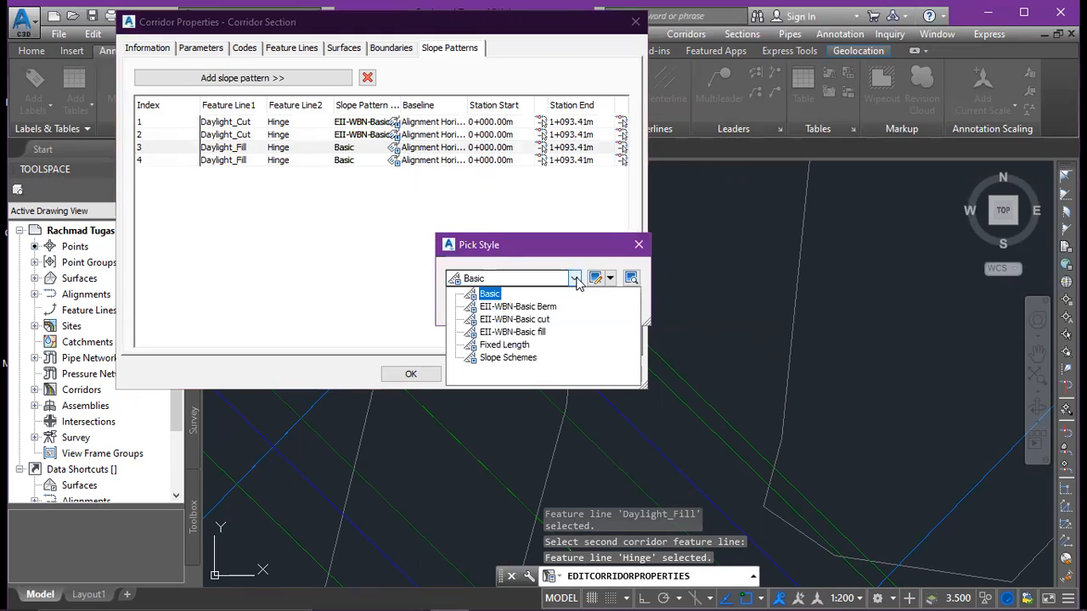
{"action": "left_click", "coordinate": [543, 331]}
{"action": "left_click", "coordinate": [484, 308]}
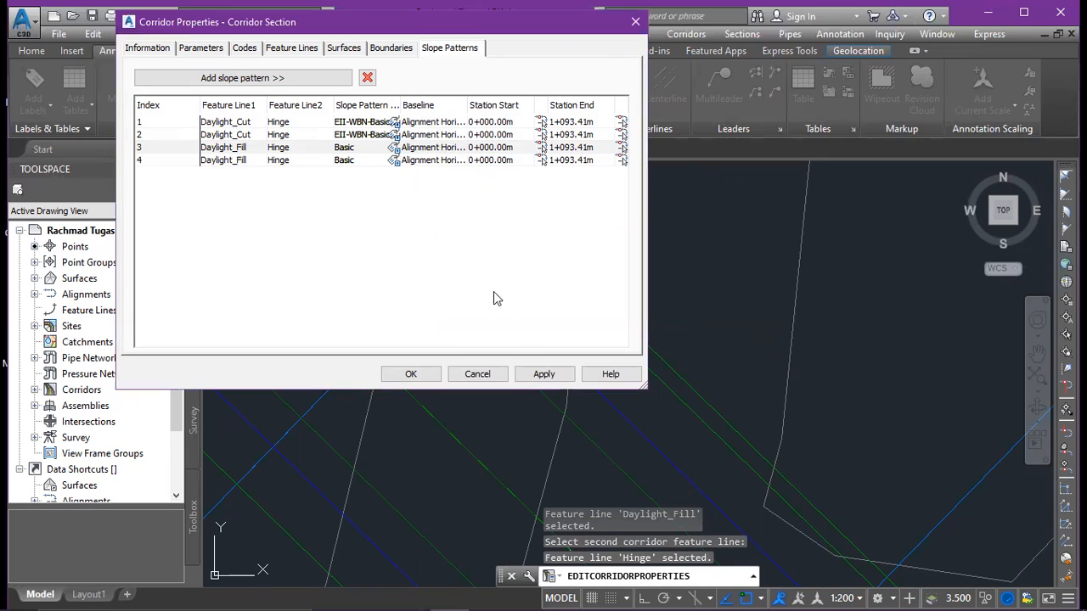
{"action": "left_click", "coordinate": [393, 161]}
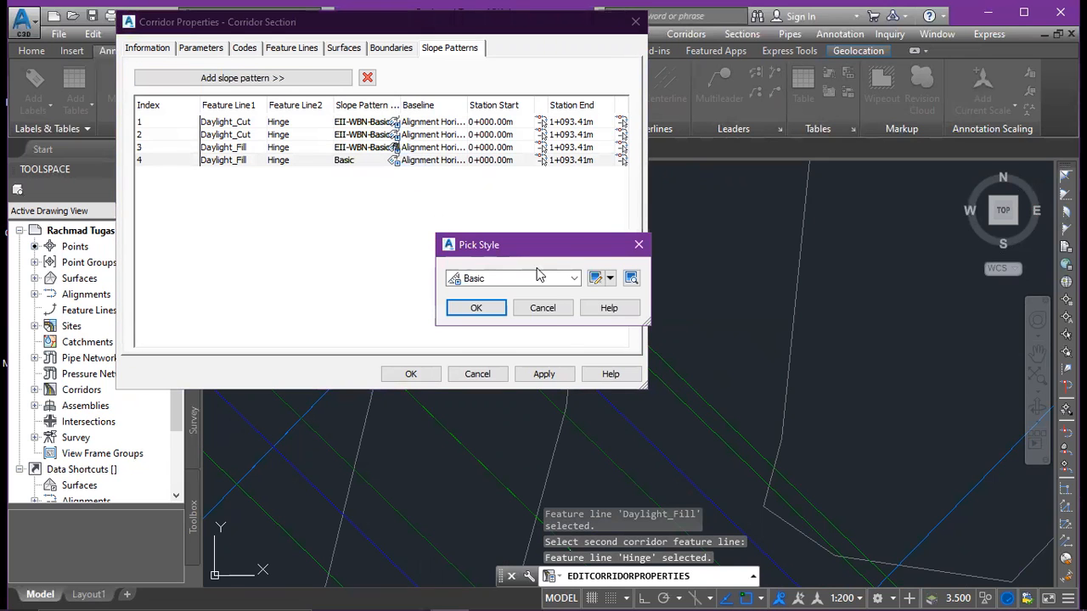
{"action": "left_click", "coordinate": [574, 278]}
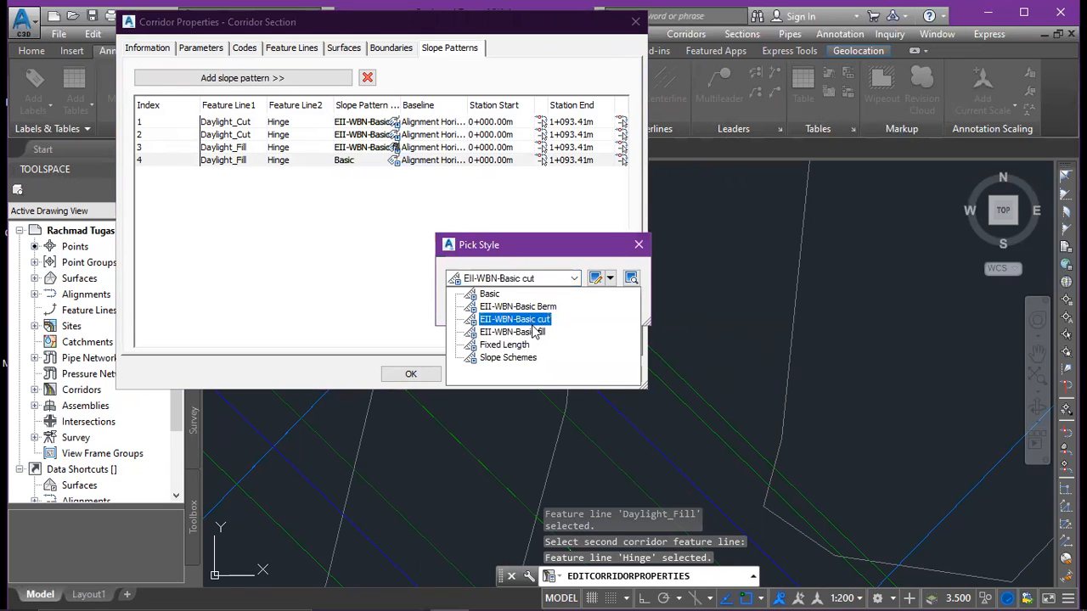
{"action": "left_click", "coordinate": [533, 332]}
{"action": "left_click", "coordinate": [488, 309]}
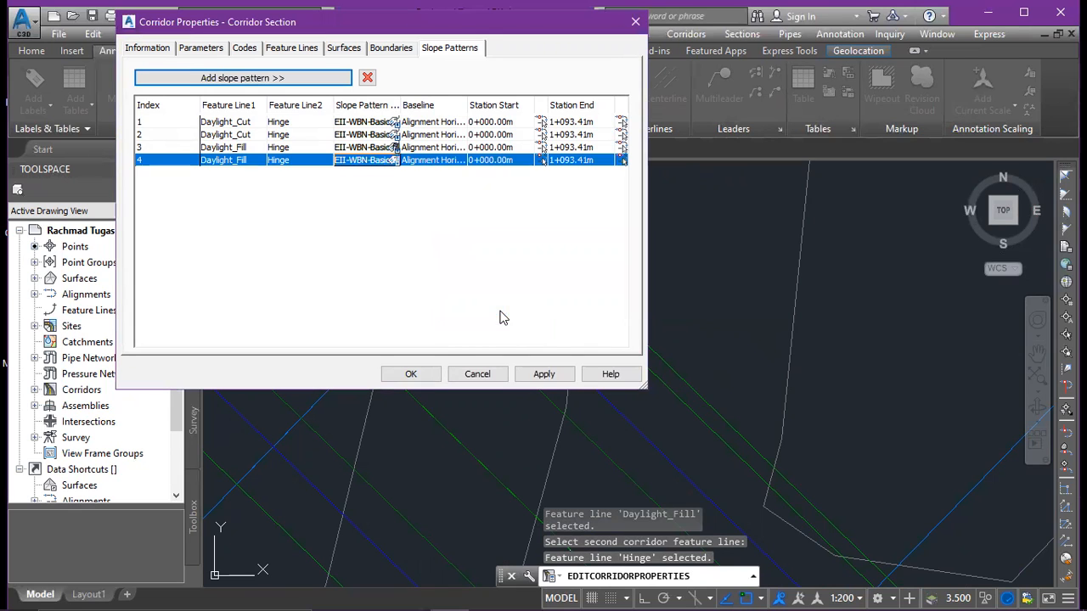
{"action": "left_click", "coordinate": [411, 374]}
- Examine the slope pattern hatching on both fill slopes between stations 0+950 and 1+000
{"action": "scroll", "coordinate": [596, 360], "scroll_direction": "down", "scroll_amount": 6}
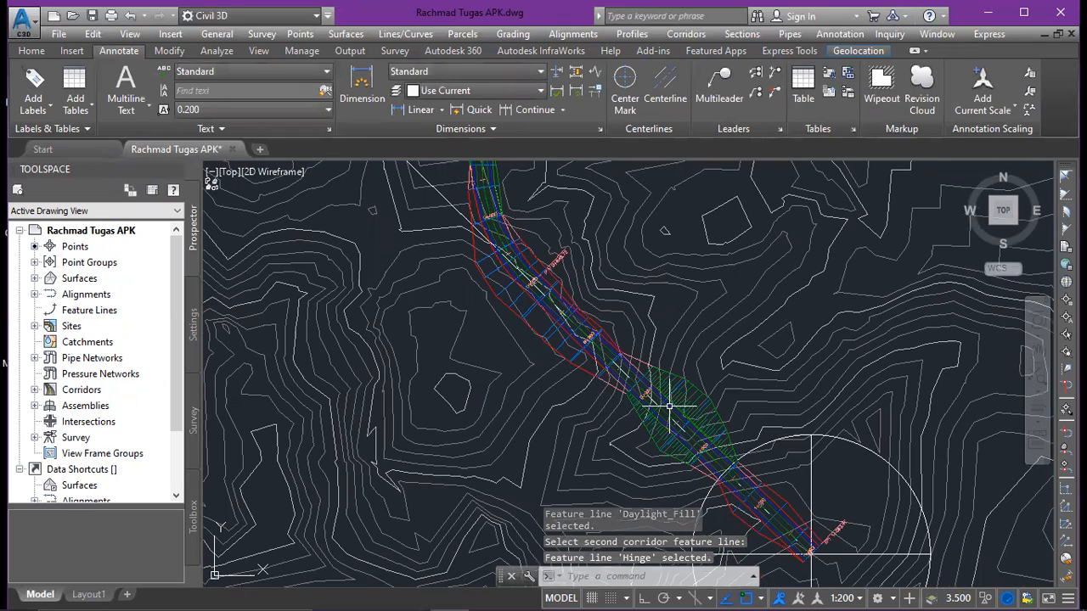
{"action": "scroll", "coordinate": [671, 408], "scroll_direction": "up", "scroll_amount": 4}
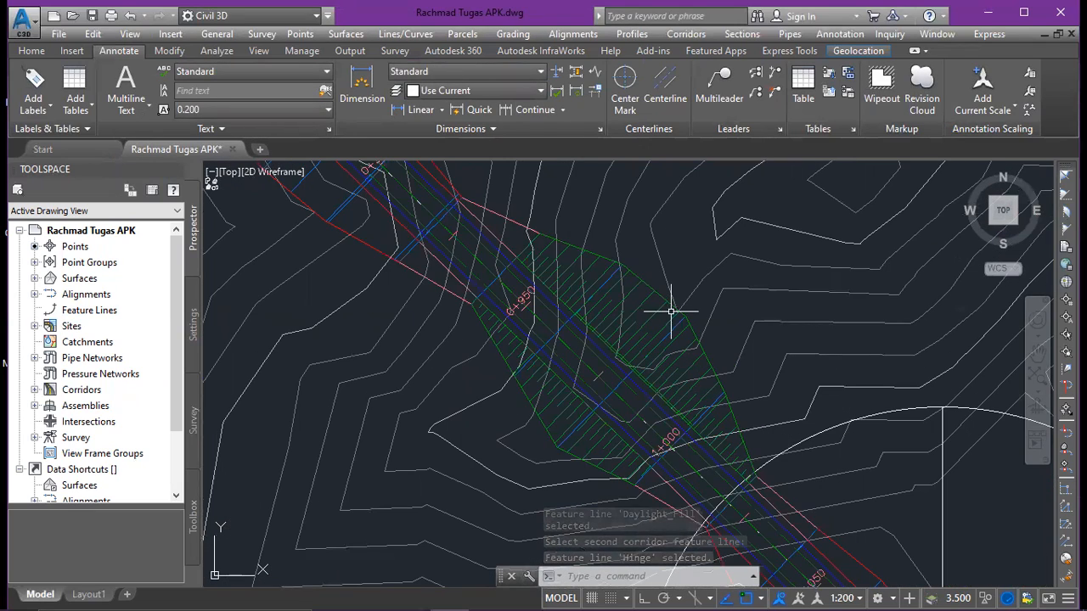
{"action": "scroll", "coordinate": [670, 312], "scroll_direction": "up", "scroll_amount": 2}
{"action": "scroll", "coordinate": [648, 336], "scroll_direction": "down", "scroll_amount": 2}
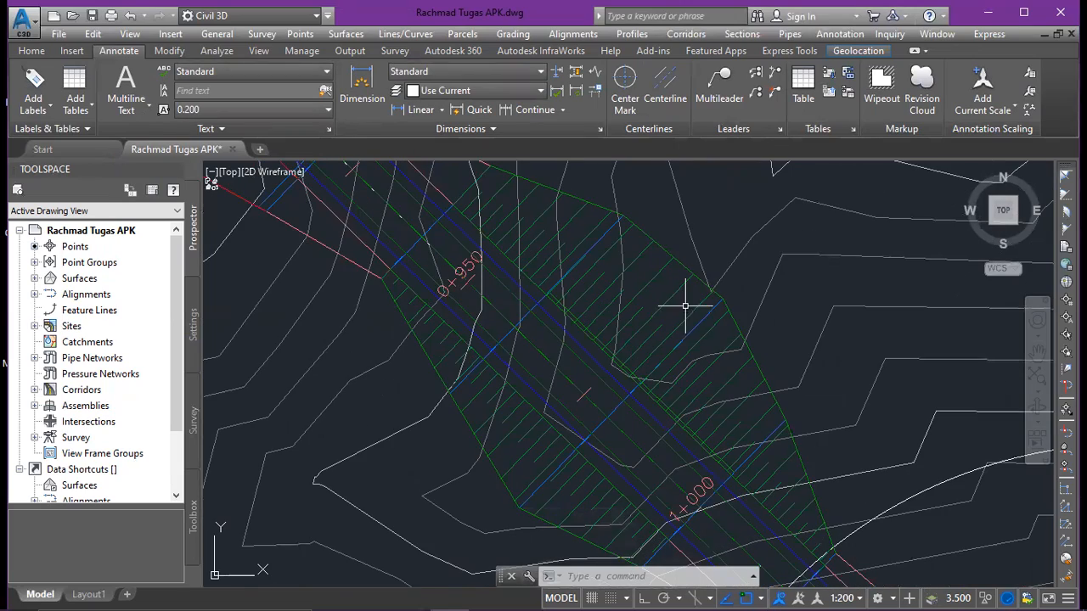
{"action": "scroll", "coordinate": [613, 342], "scroll_direction": "down", "scroll_amount": 3}
{"action": "scroll", "coordinate": [595, 295], "scroll_direction": "down", "scroll_amount": 4}
{"action": "scroll", "coordinate": [623, 419], "scroll_direction": "up", "scroll_amount": 4}
{"action": "scroll", "coordinate": [626, 407], "scroll_direction": "up", "scroll_amount": 3}
{"action": "scroll", "coordinate": [589, 344], "scroll_direction": "down", "scroll_amount": 3}
{"action": "scroll", "coordinate": [650, 352], "scroll_direction": "up", "scroll_amount": 3}
{"action": "scroll", "coordinate": [685, 344], "scroll_direction": "down", "scroll_amount": 2}
- Inspect the cut and fill slope patterns along the whole corridor in plan view
{"action": "mouse_move", "coordinate": [726, 352]}
{"action": "middle_mouse_down"}
{"action": "mouse_move", "coordinate": [640, 415]}
{"action": "mouse_move", "coordinate": [679, 424]}
{"action": "mouse_move", "coordinate": [638, 469]}
{"action": "mouse_move", "coordinate": [713, 209]}
{"action": "middle_mouse_up"}
{"action": "scroll", "coordinate": [645, 398], "scroll_direction": "down", "scroll_amount": 2}
{"action": "middle_click_drag", "start_coordinate": [670, 331], "coordinate": [632, 280]}
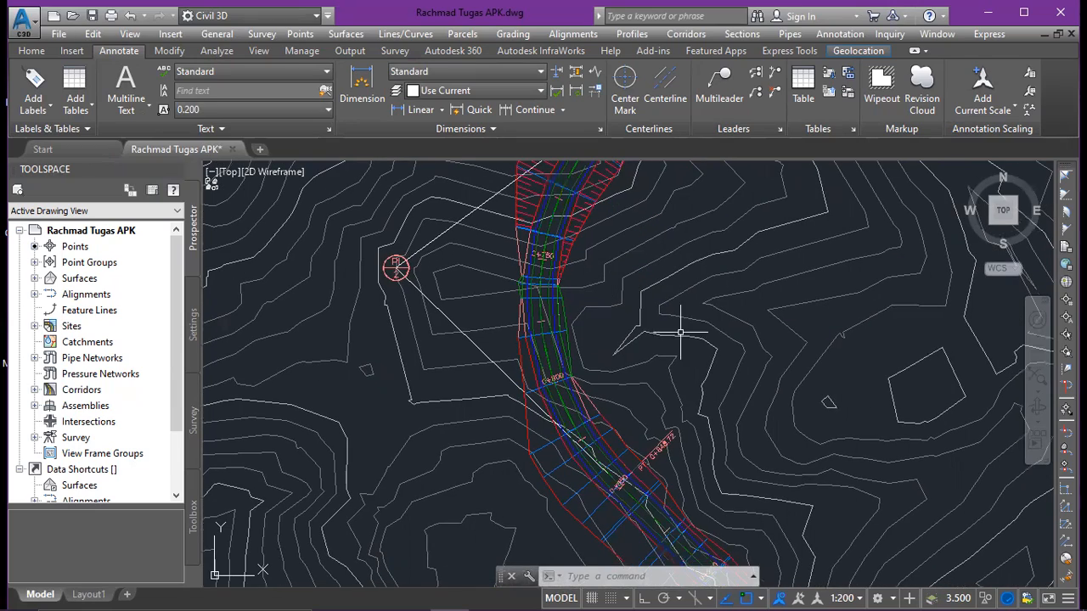
{"action": "middle_click_drag", "start_coordinate": [680, 332], "coordinate": [617, 252]}
{"action": "scroll", "coordinate": [514, 356], "scroll_direction": "down", "scroll_amount": 2}
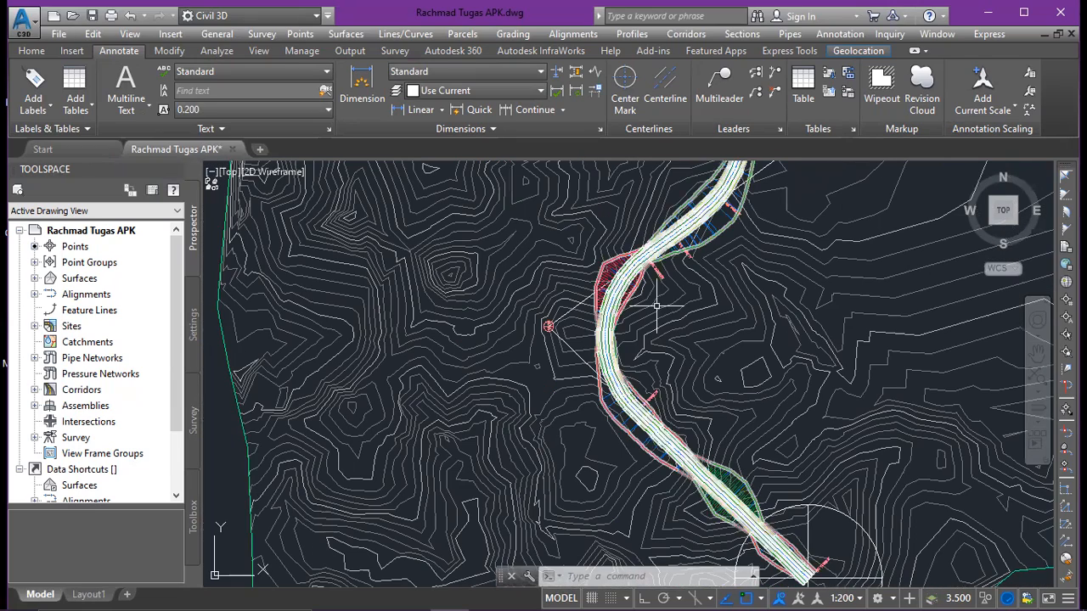
{"action": "middle_click_drag", "start_coordinate": [650, 376], "coordinate": [684, 316]}
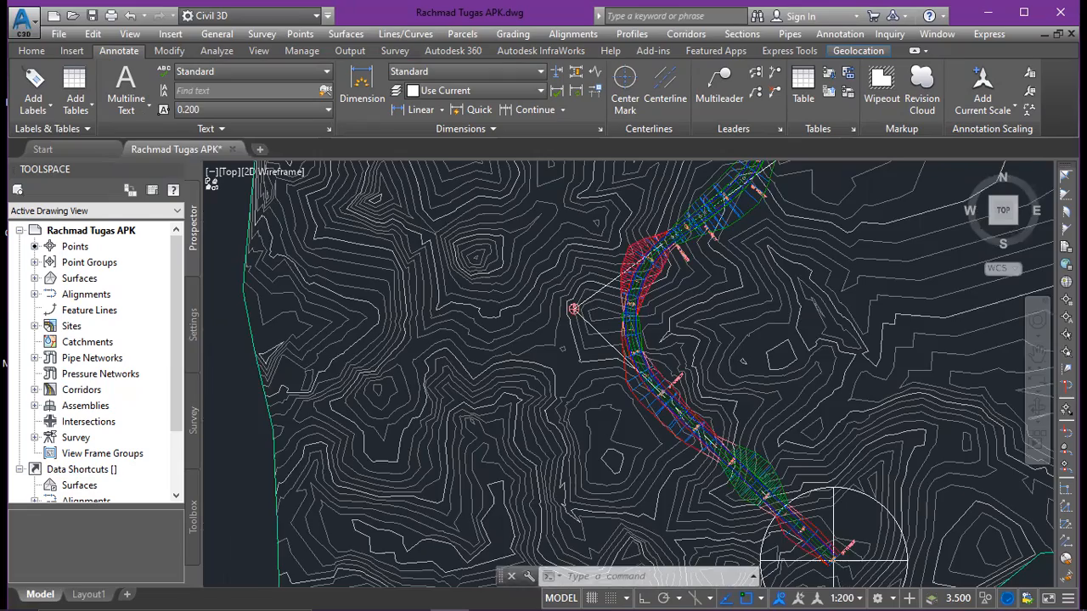
{"action": "scroll", "coordinate": [684, 317], "scroll_direction": "up", "scroll_amount": 2}
{"action": "scroll", "coordinate": [636, 389], "scroll_direction": "up", "scroll_amount": 2}
{"action": "scroll", "coordinate": [677, 376], "scroll_direction": "down", "scroll_amount": 2}
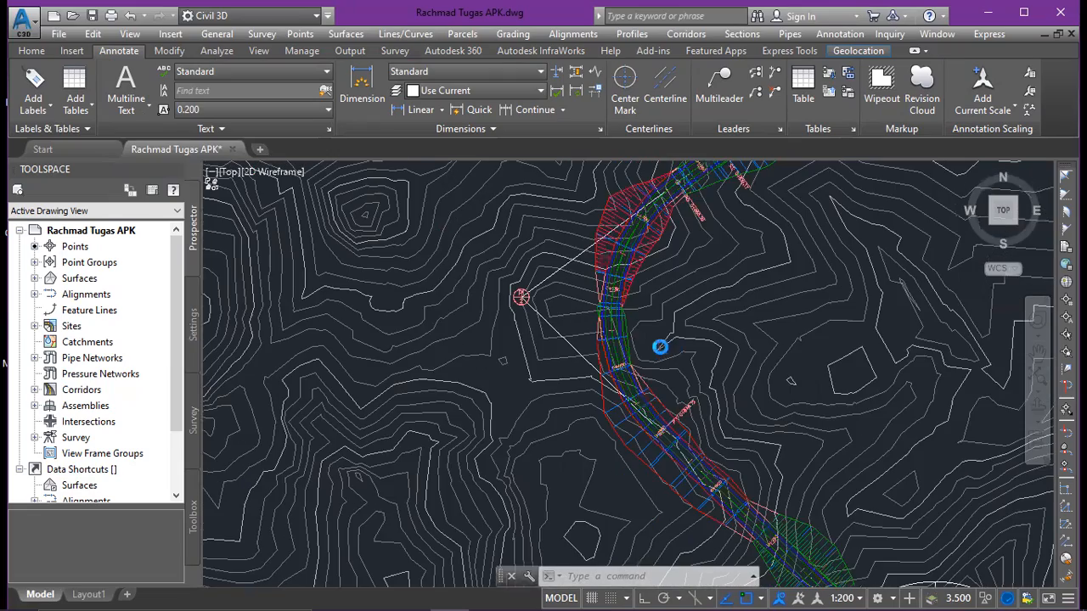
{"action": "scroll", "coordinate": [660, 346], "scroll_direction": "down", "scroll_amount": 1}
{"action": "scroll", "coordinate": [660, 346], "scroll_direction": "down", "scroll_amount": 3}
{"action": "scroll", "coordinate": [650, 311], "scroll_direction": "up", "scroll_amount": 5}
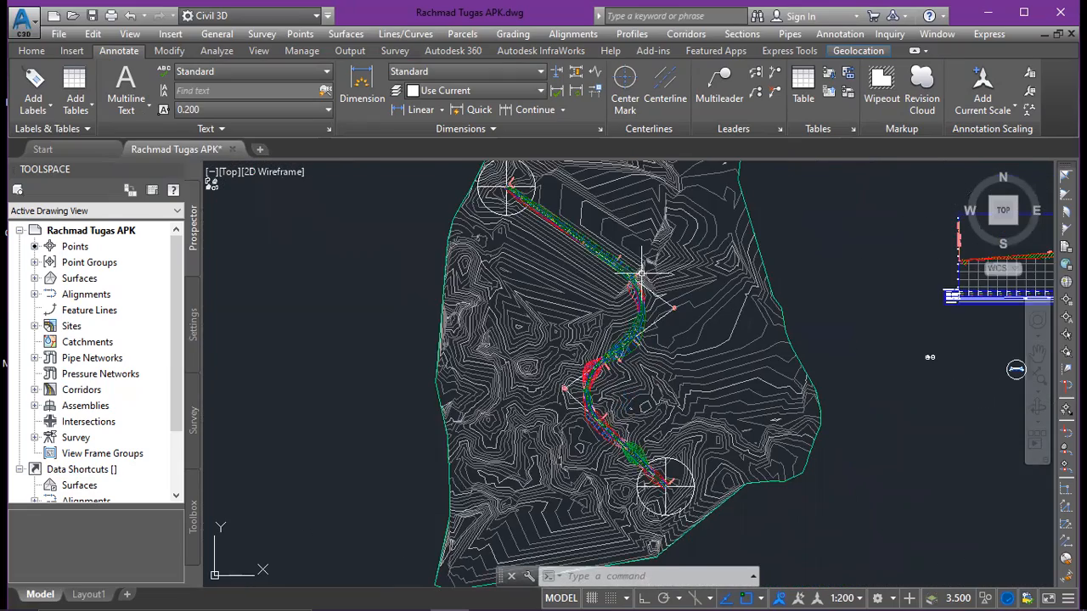
{"action": "middle_click_drag", "start_coordinate": [576, 422], "coordinate": [631, 267]}
{"action": "scroll", "coordinate": [632, 267], "scroll_direction": "down", "scroll_amount": 2}
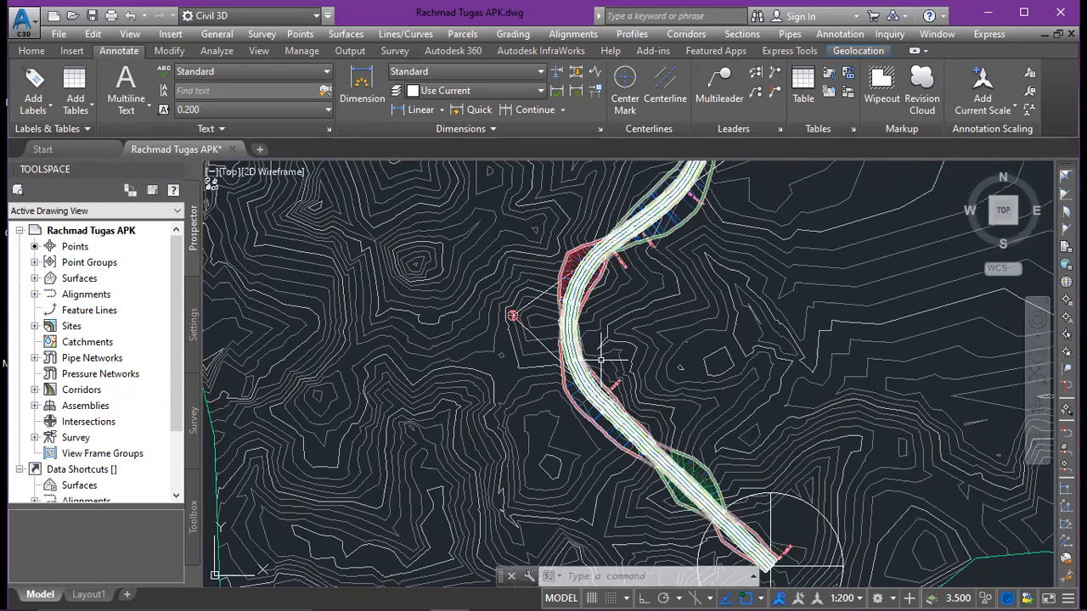
{"action": "mouse_move", "coordinate": [689, 435]}
{"action": "middle_mouse_down"}
{"action": "mouse_move", "coordinate": [691, 332]}
{"action": "mouse_move", "coordinate": [669, 412]}
{"action": "middle_mouse_up"}
{"action": "mouse_move", "coordinate": [722, 347]}
{"action": "middle_mouse_down"}
{"action": "mouse_move", "coordinate": [699, 357]}
{"action": "mouse_move", "coordinate": [682, 334]}
{"action": "mouse_move", "coordinate": [679, 369]}
{"action": "middle_mouse_up"}
{"action": "scroll", "coordinate": [703, 317], "scroll_direction": "down", "scroll_amount": 2}
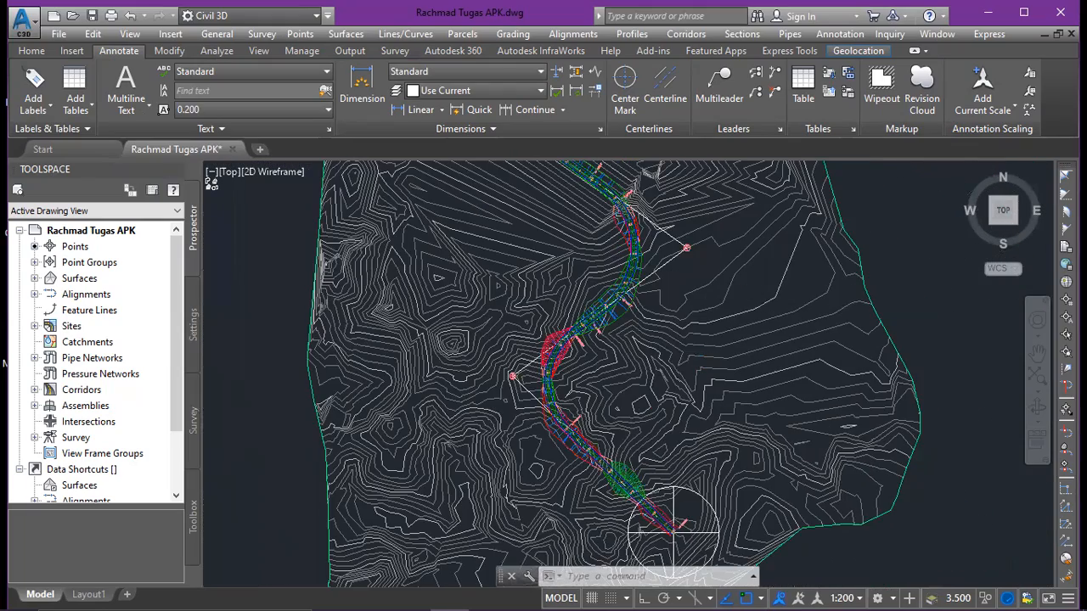
{"action": "scroll", "coordinate": [693, 358], "scroll_direction": "down", "scroll_amount": 2}
{"action": "middle_click_drag", "start_coordinate": [771, 332], "coordinate": [660, 342]}
{"action": "middle_click_drag", "start_coordinate": [831, 346], "coordinate": [805, 347]}
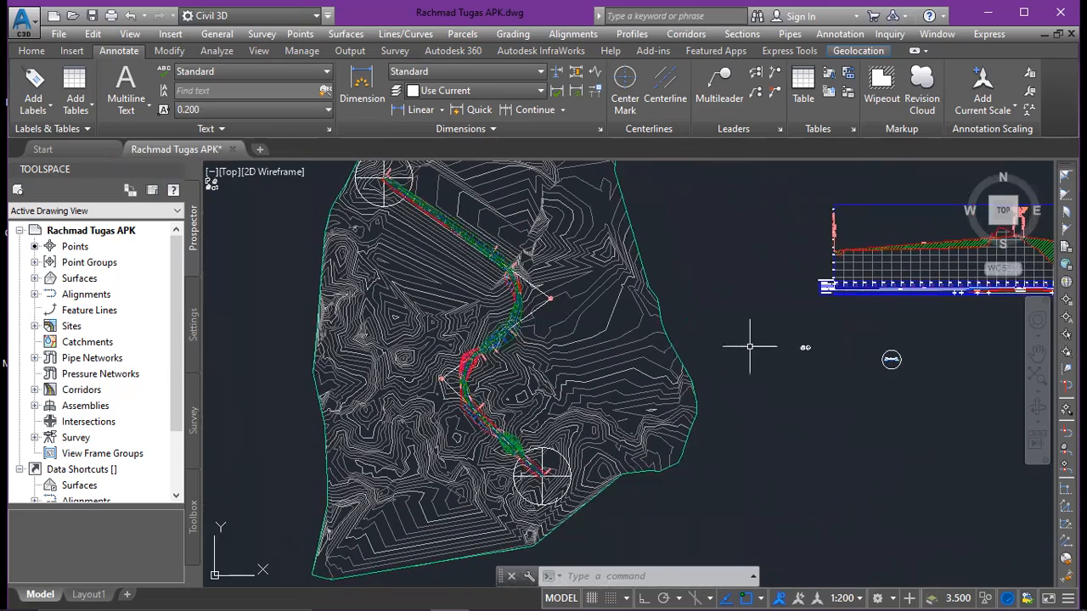
{"action": "scroll", "coordinate": [471, 385], "scroll_direction": "up", "scroll_amount": 4}
{"action": "scroll", "coordinate": [471, 385], "scroll_direction": "up", "scroll_amount": 2}
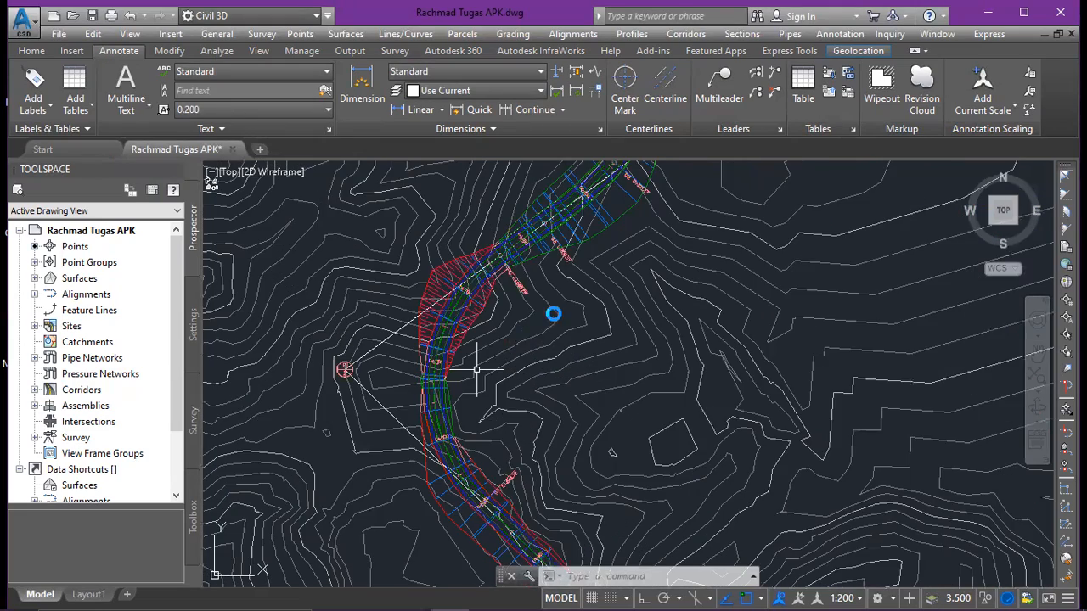
{"action": "middle_click_drag", "start_coordinate": [479, 360], "coordinate": [576, 296]}
{"action": "middle_click_drag", "start_coordinate": [606, 351], "coordinate": [636, 297]}
{"action": "scroll", "coordinate": [594, 334], "scroll_direction": "down", "scroll_amount": 2}
{"action": "mouse_move", "coordinate": [594, 334]}
{"action": "middle_mouse_down"}
{"action": "mouse_move", "coordinate": [667, 355]}
{"action": "mouse_move", "coordinate": [677, 342]}
{"action": "middle_mouse_up"}
{"action": "scroll", "coordinate": [666, 354], "scroll_direction": "up", "scroll_amount": 2}
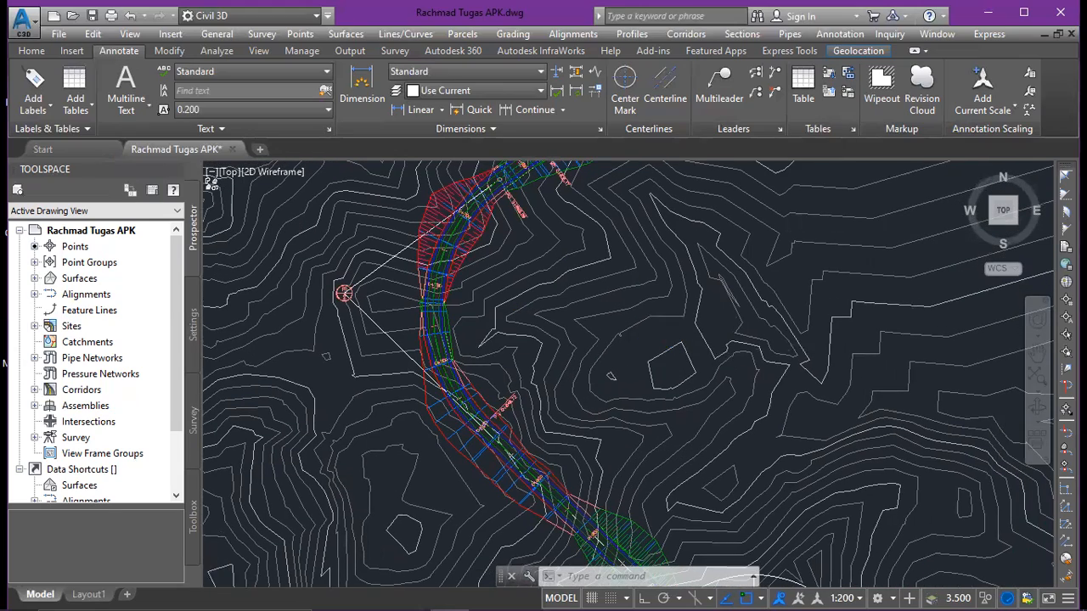
{"action": "scroll", "coordinate": [789, 344], "scroll_direction": "down", "scroll_amount": 2}
{"action": "middle_click_drag", "start_coordinate": [791, 342], "coordinate": [718, 326]}
{"action": "middle_click_drag", "start_coordinate": [788, 327], "coordinate": [729, 316]}
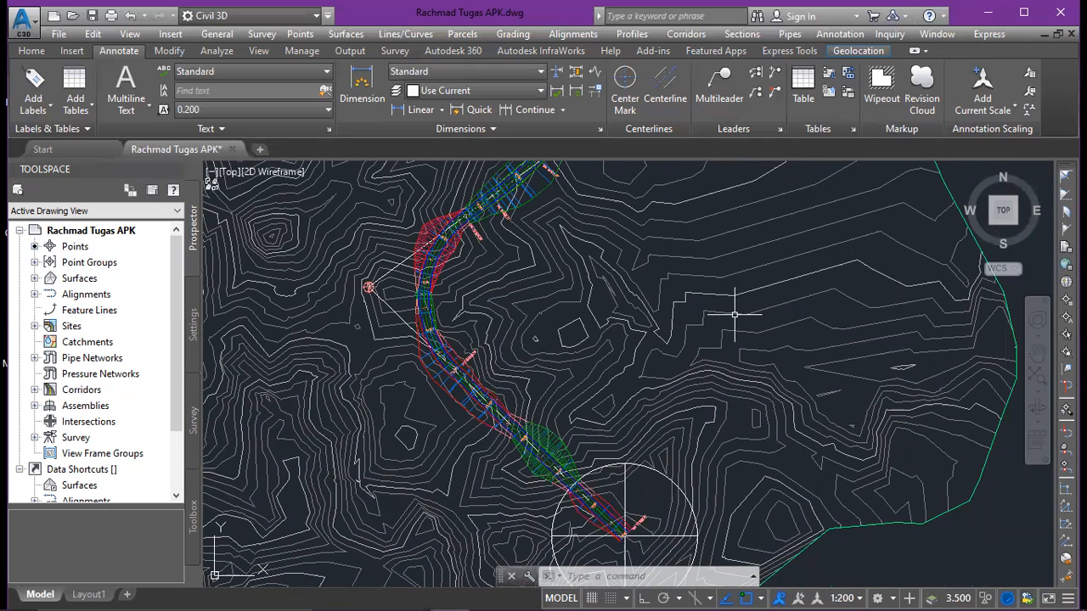